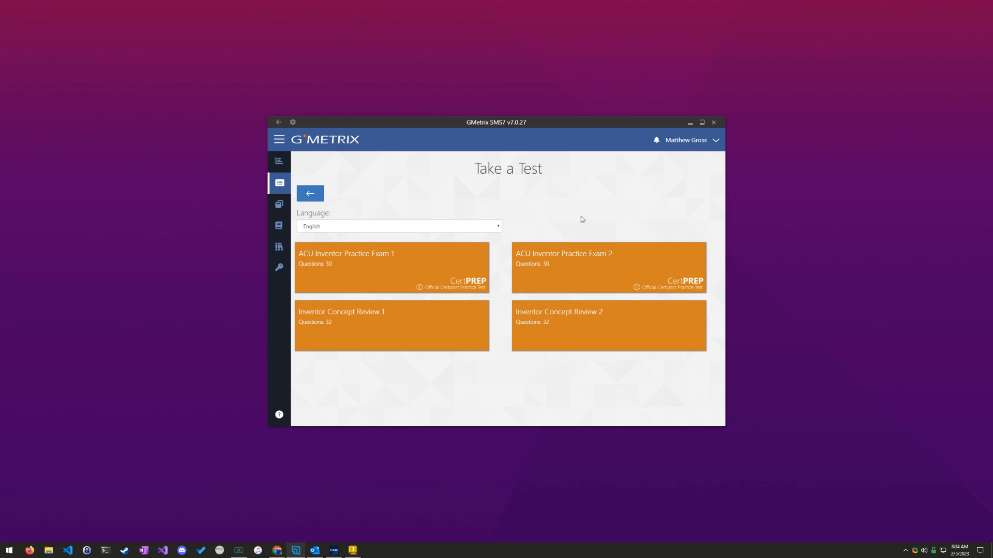
# Step: Resume the saved ACU Inventor Practice Exam 2 in Training Mode
pyautogui.moveTo(614, 252)
pyautogui.moveTo(577, 251)
pyautogui.click(354, 552)
pyautogui.click(354, 551)
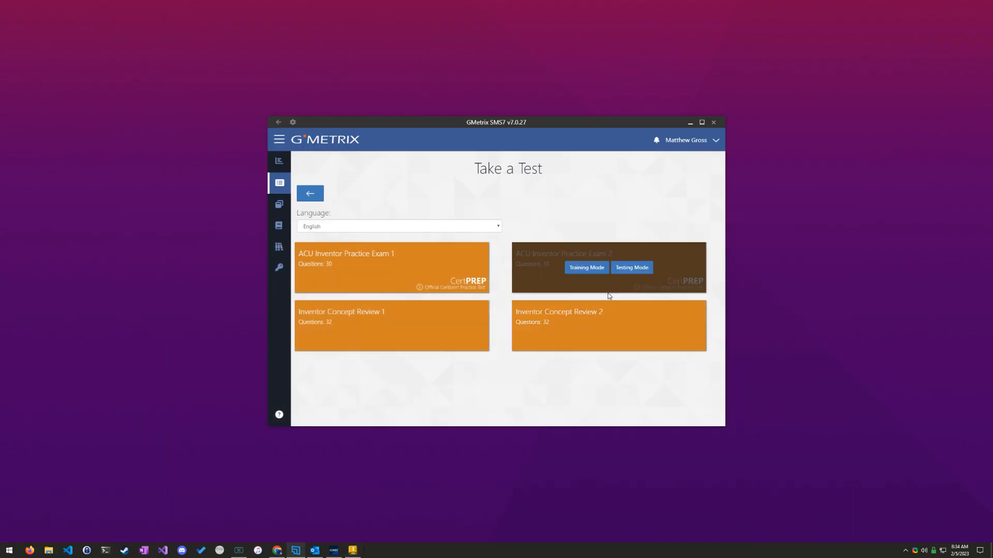
pyautogui.click(577, 270)
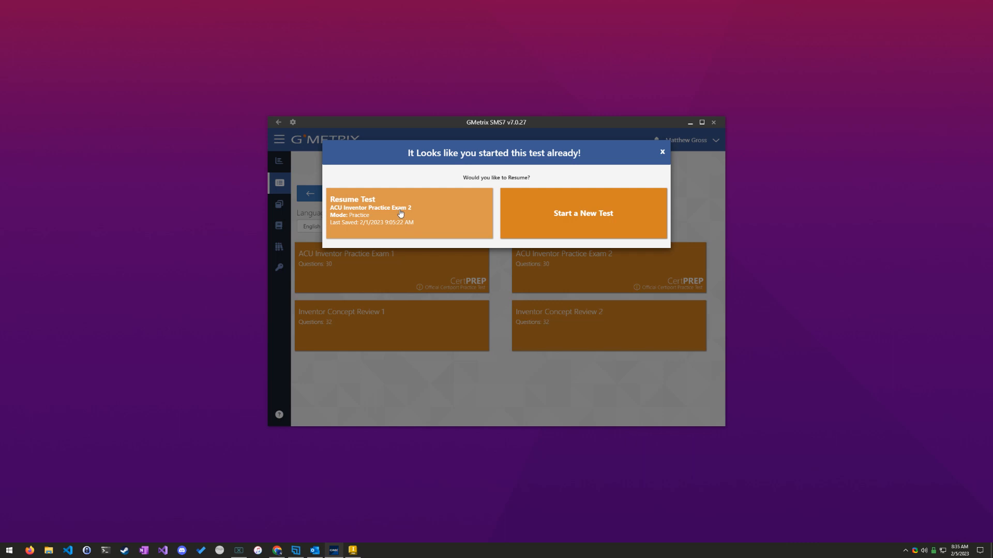
pyautogui.click(412, 220)
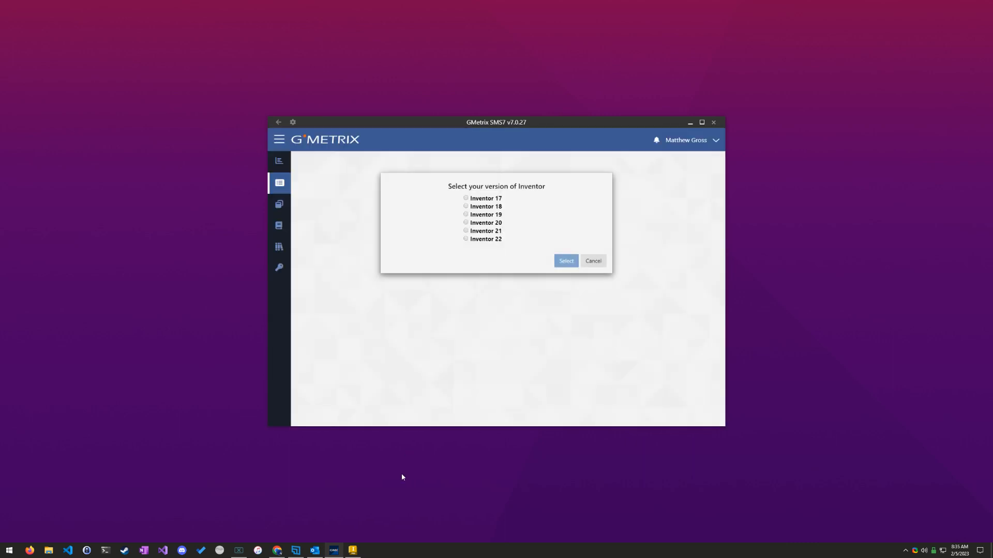
# Step: Choose Inventor 22 as the software version, download the test resources and continue into the exam
pyautogui.click(496, 240)
pyautogui.click(566, 261)
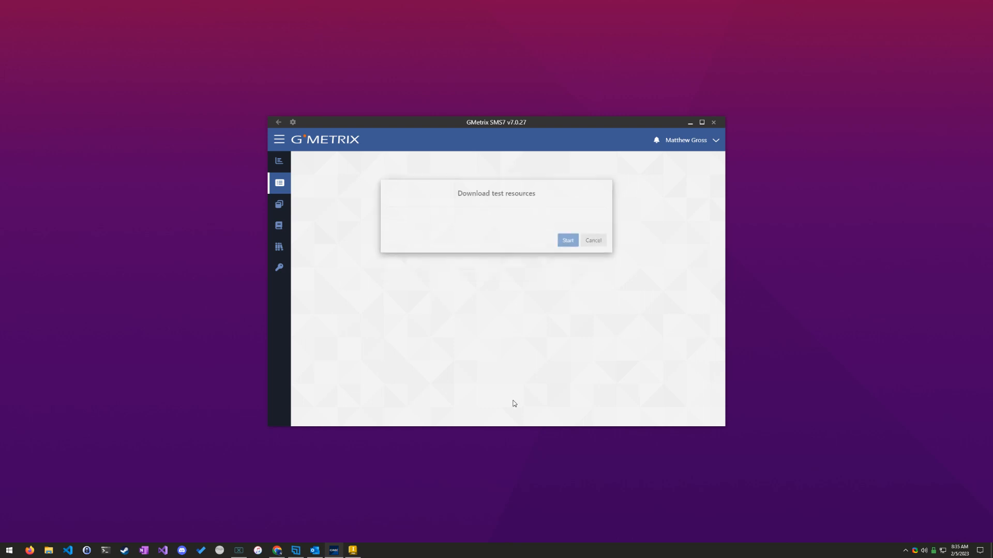
pyautogui.click(566, 241)
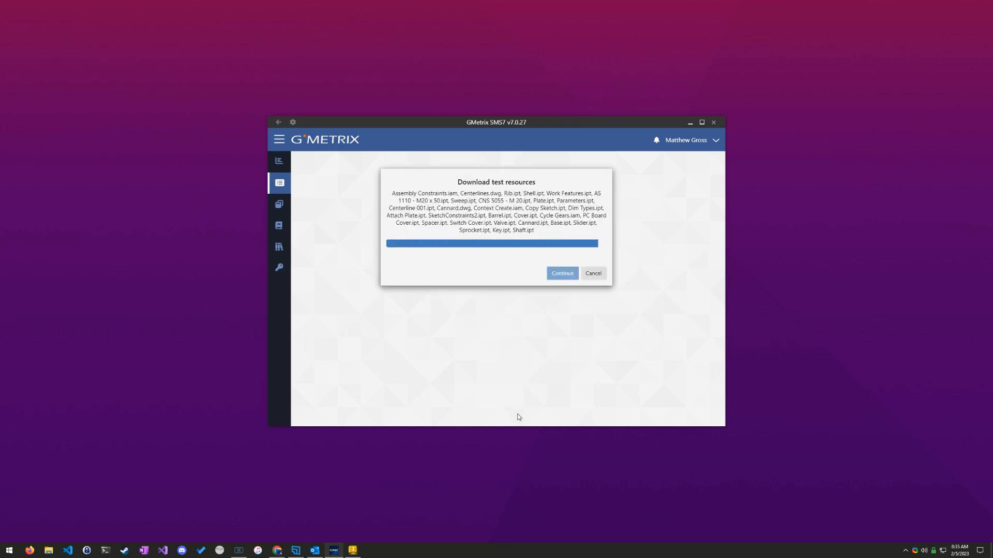
pyautogui.click(564, 273)
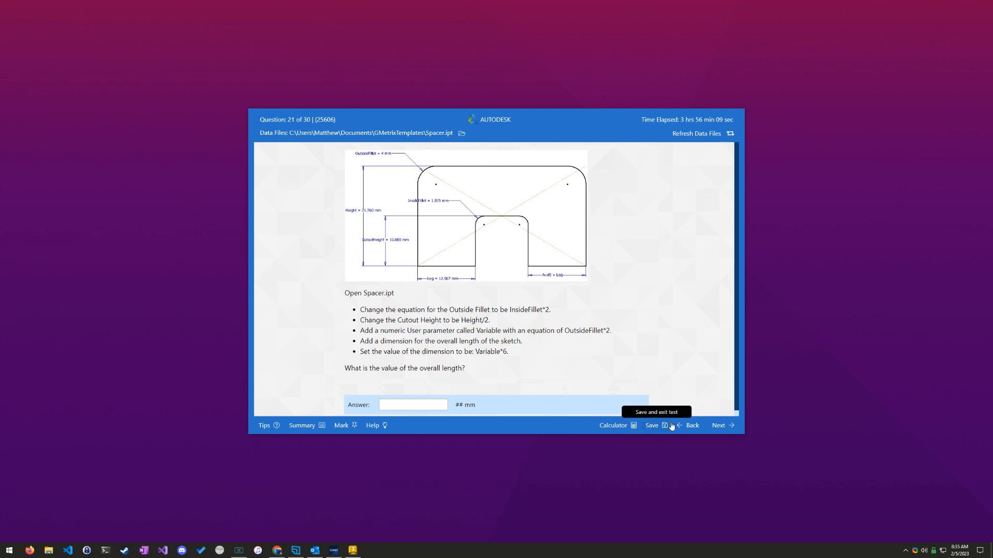
# Step: Go to question 7, Revolve, using the exam's question summary
pyautogui.click(316, 428)
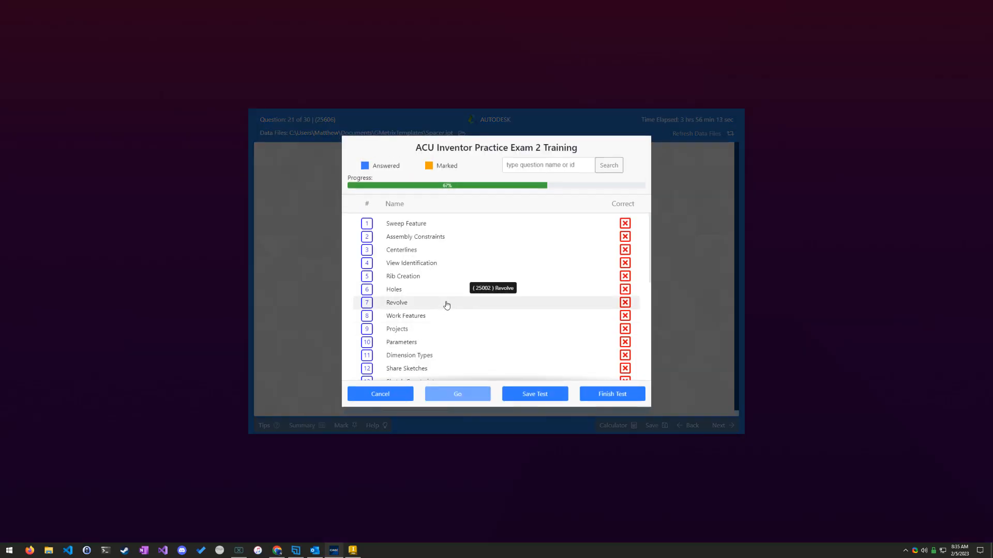
pyautogui.click(393, 306)
pyautogui.click(457, 395)
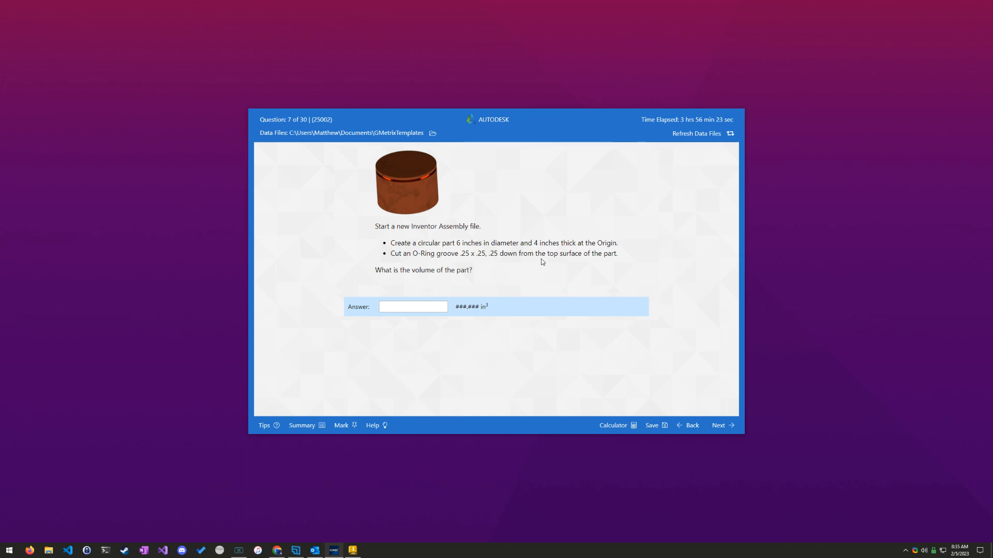
# Step: Look through question 3, Centerlines, and question 6, Holes, from the question summary
pyautogui.click(325, 430)
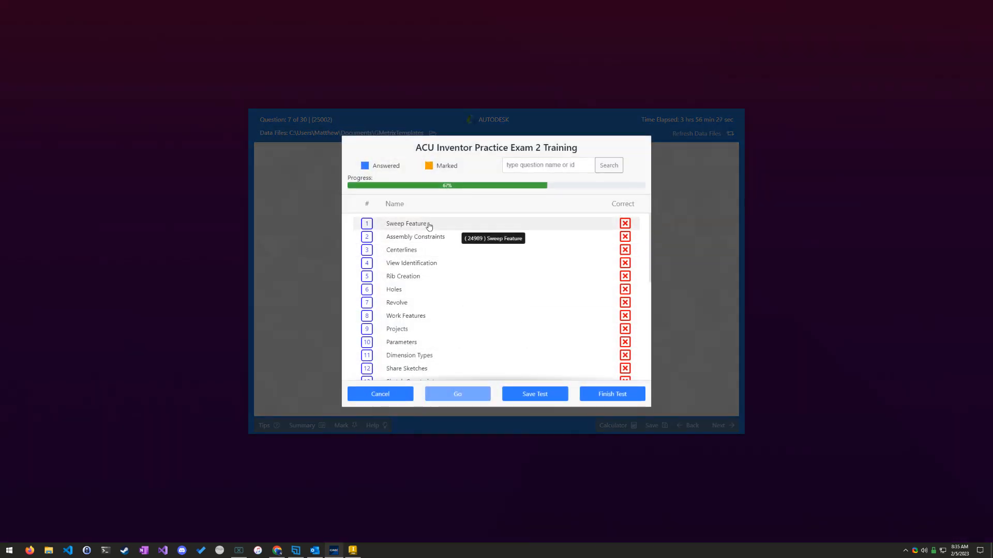
pyautogui.click(433, 251)
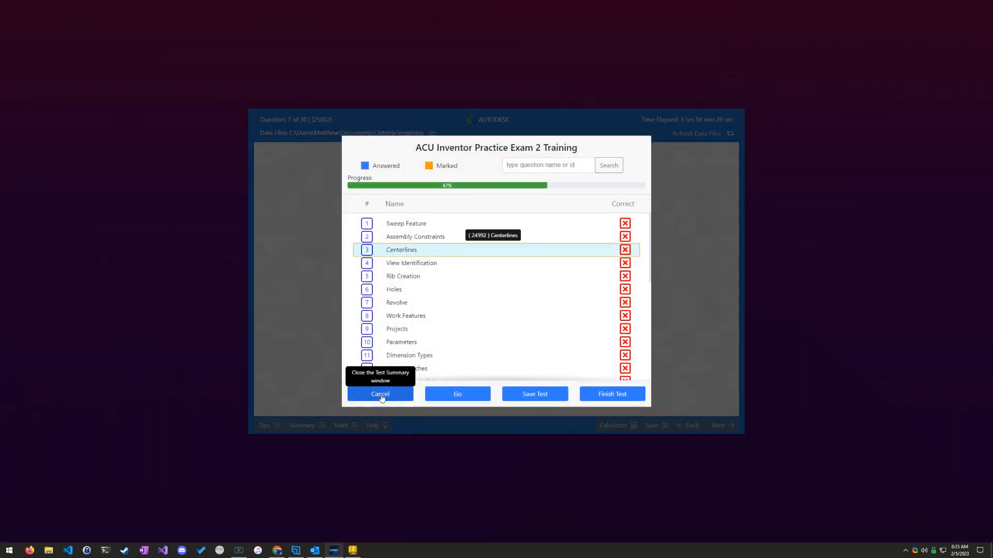
pyautogui.click(450, 395)
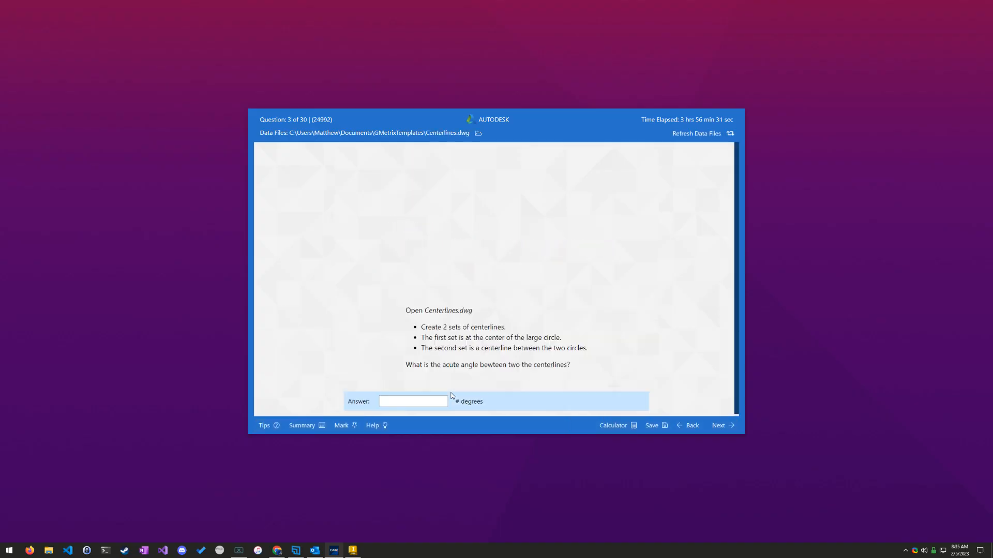
pyautogui.click(321, 425)
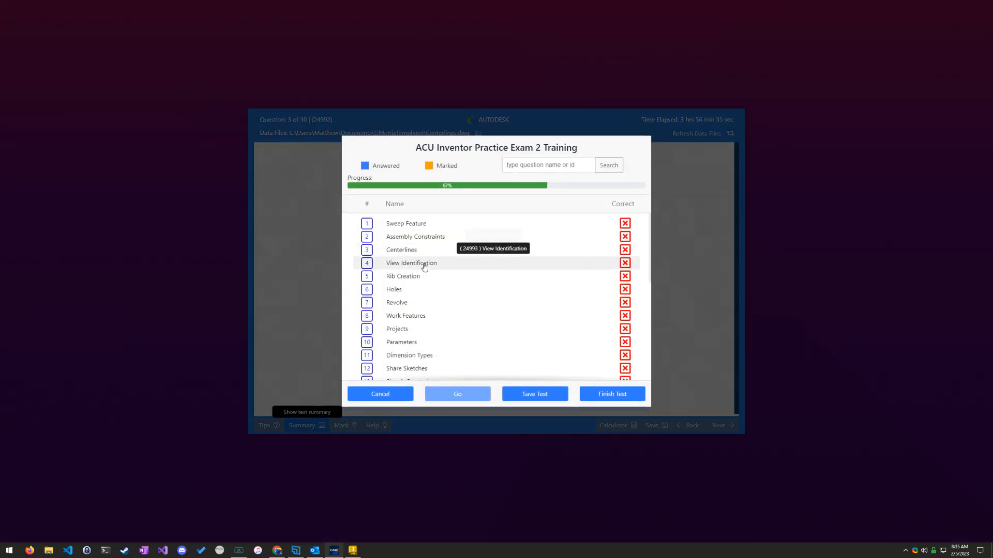
pyautogui.click(421, 290)
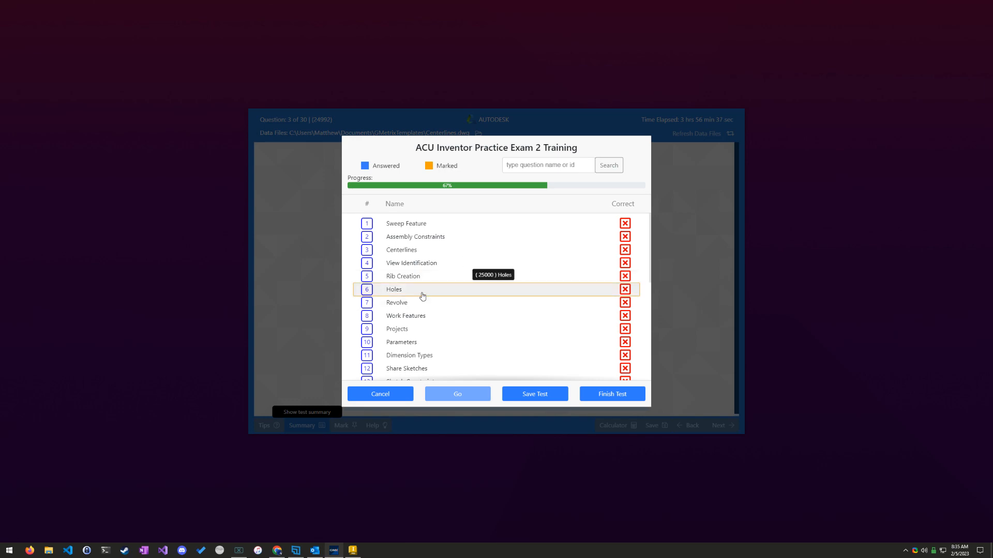
pyautogui.click(463, 394)
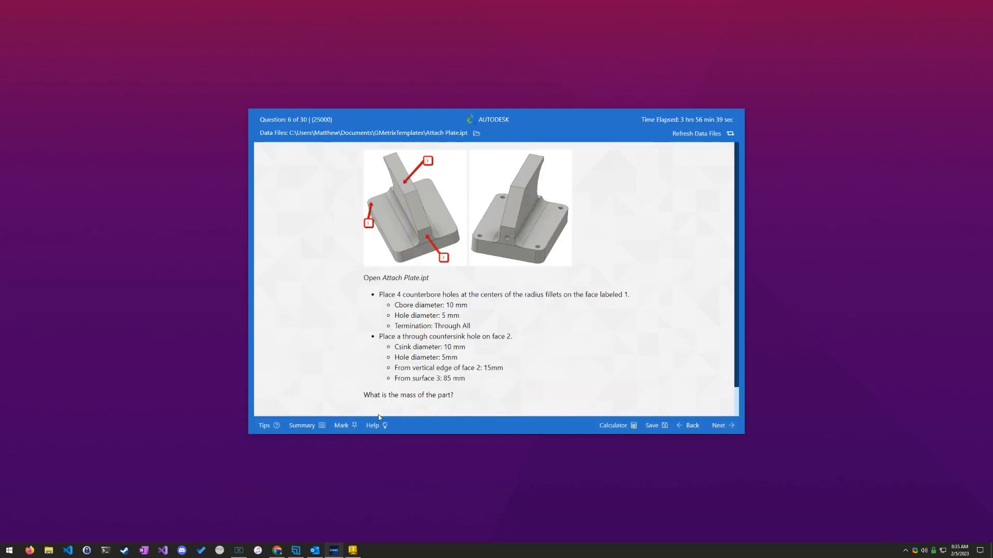
# Step: Return to the Revolve question, number 7, and read its part requirements
pyautogui.click(305, 426)
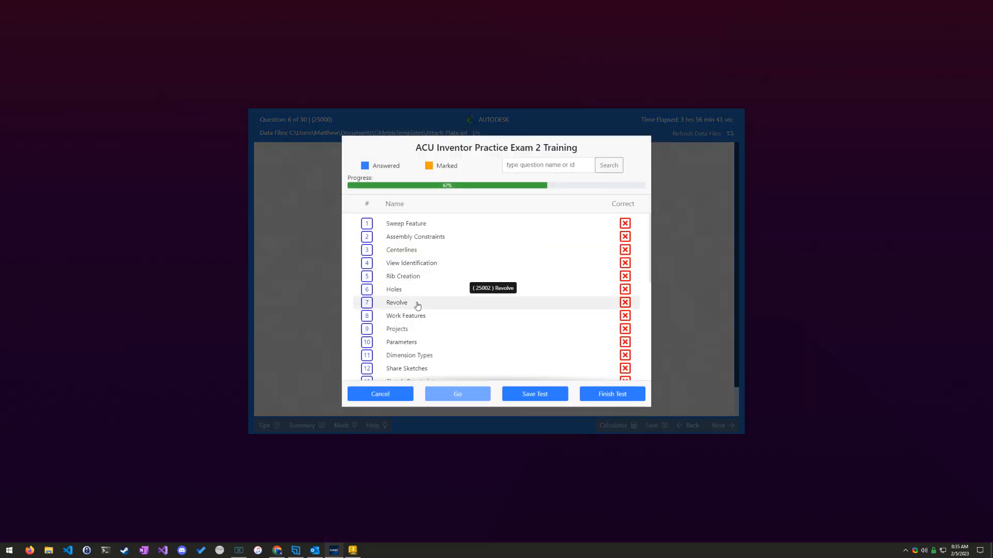
pyautogui.click(418, 305)
pyautogui.click(446, 394)
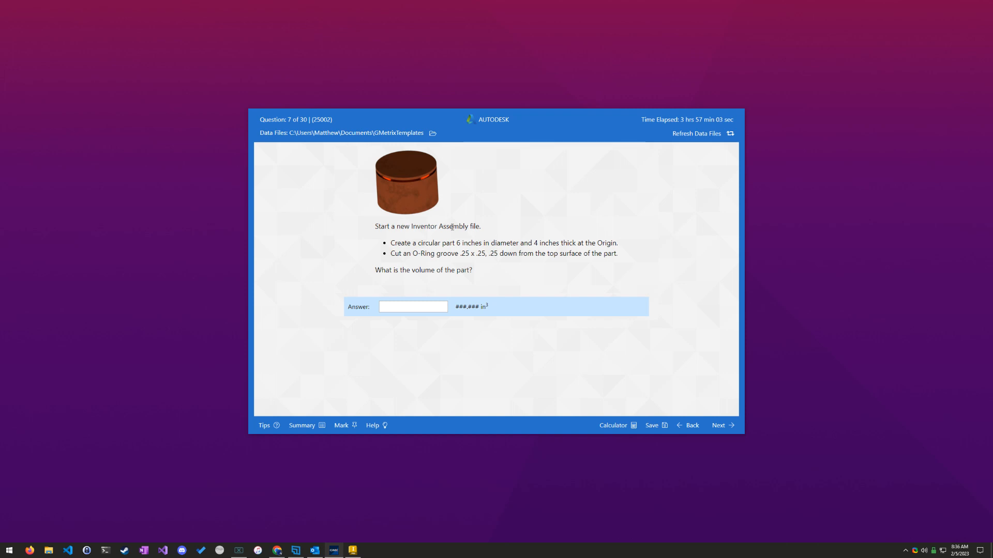
# Step: Switch to Autodesk Inventor and create a new part (.ipt) file
pyautogui.click(353, 550)
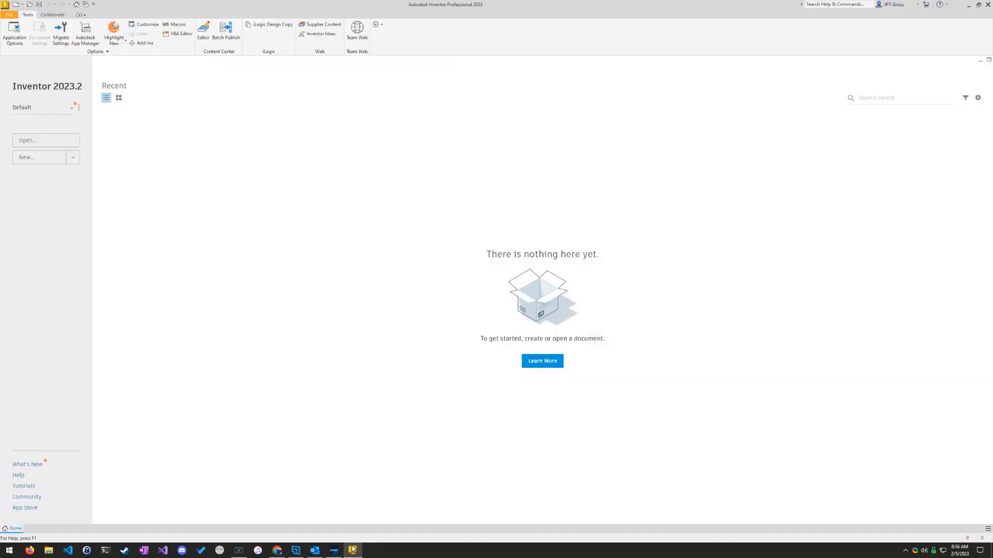
pyautogui.click(73, 158)
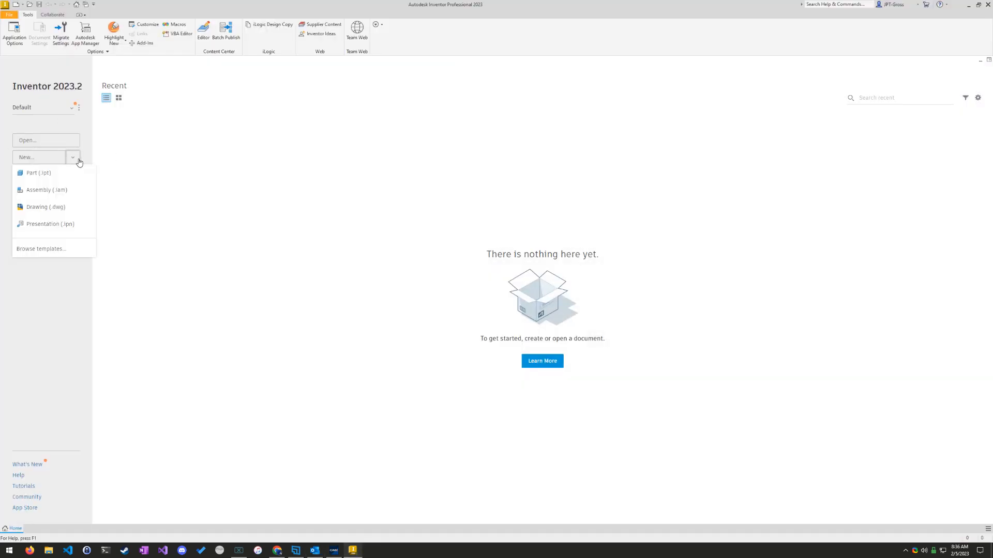
pyautogui.click(31, 172)
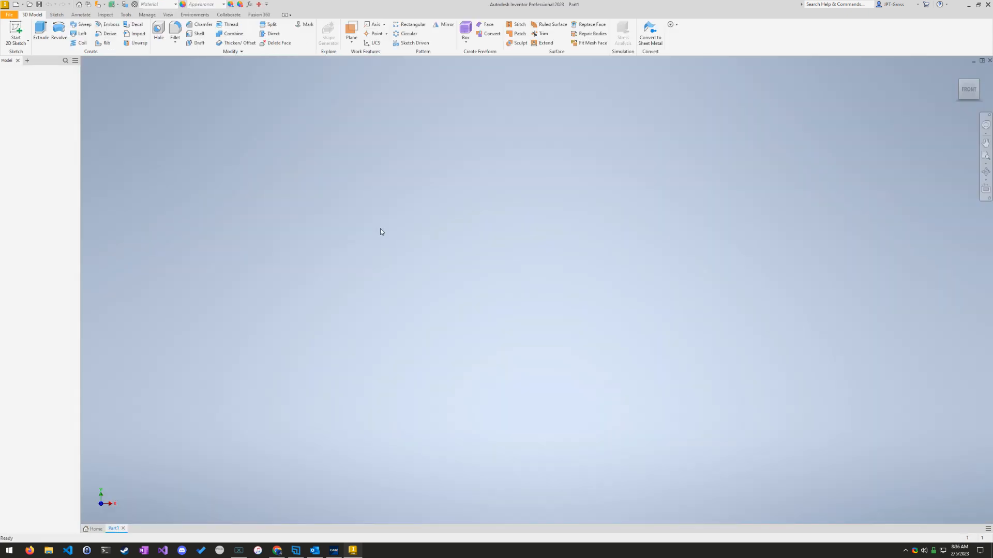
# Step: Sketch a 6 in diameter circle centred on the origin on the XZ plane and finish the sketch
pyautogui.click(14, 37)
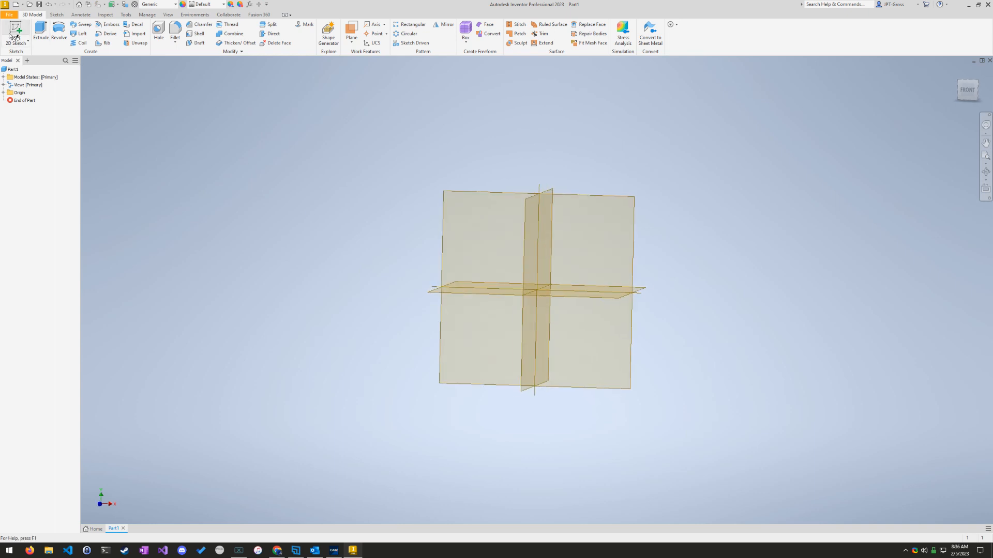
pyautogui.click(579, 315)
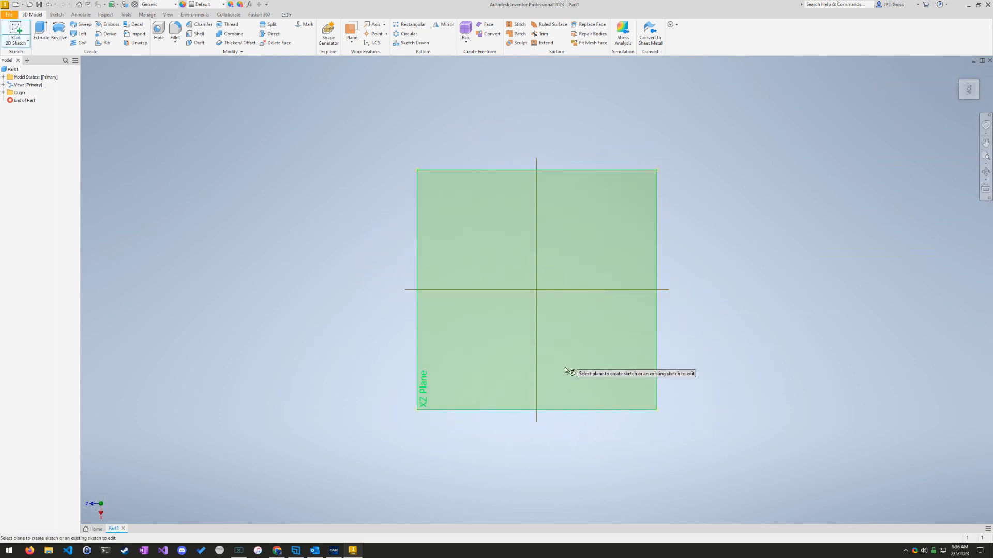
pyautogui.click(352, 551)
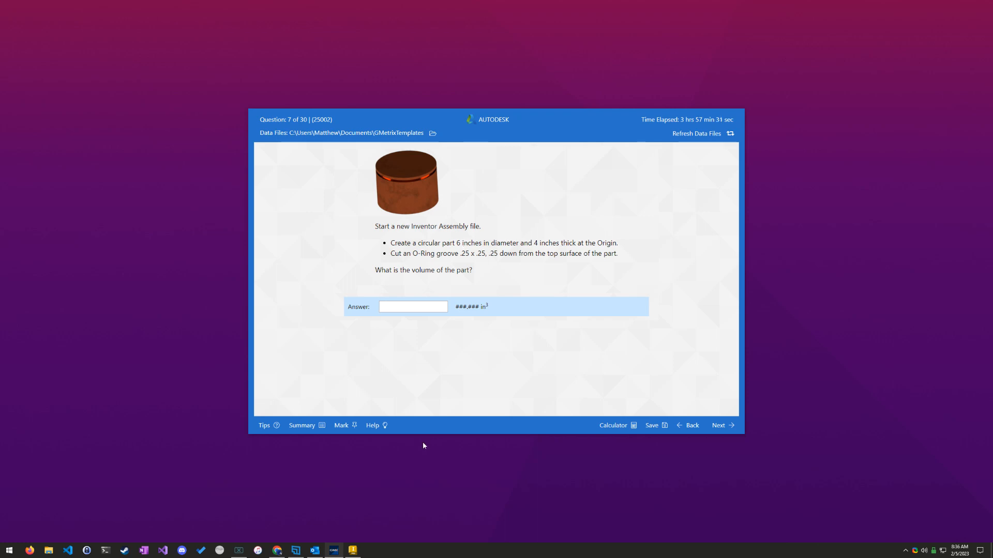
pyautogui.click(352, 550)
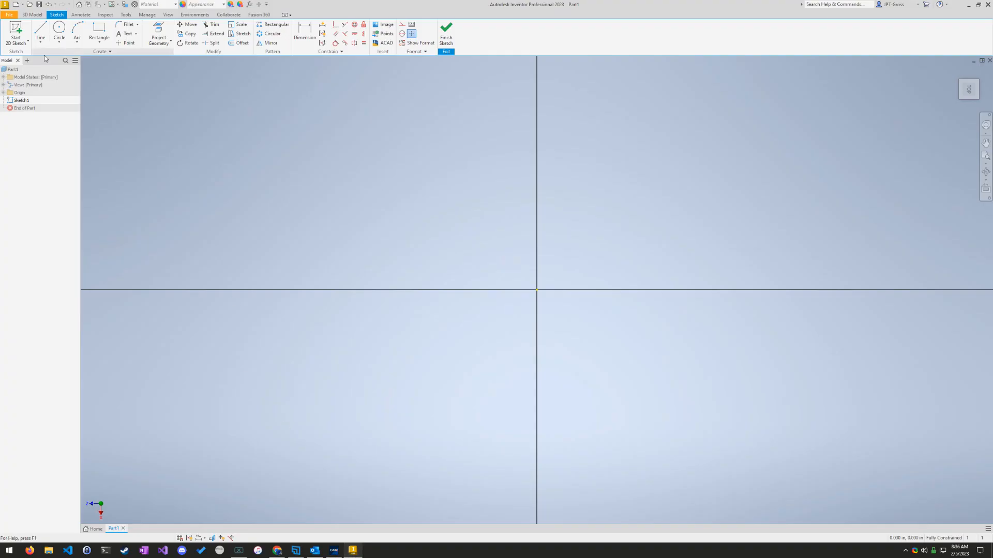
pyautogui.click(59, 30)
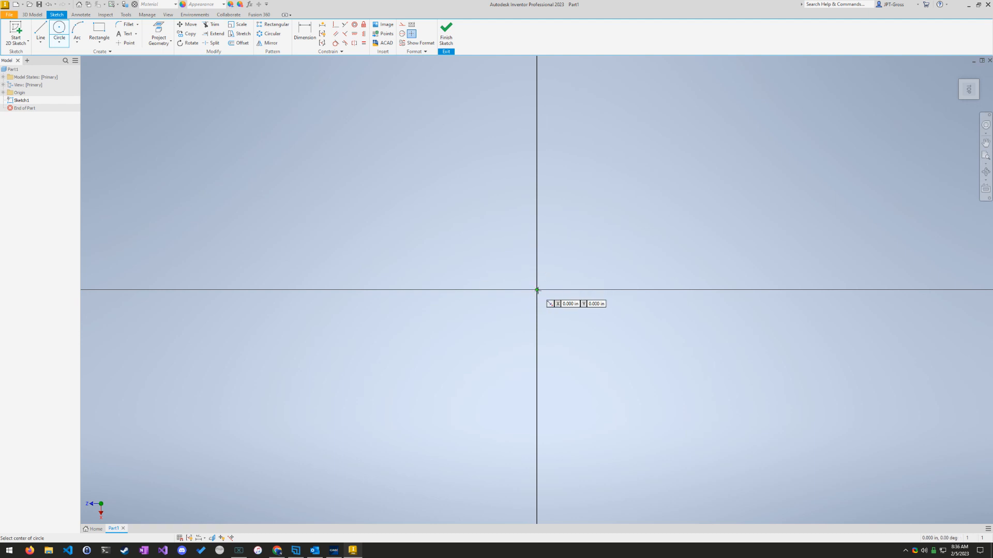
pyautogui.click(536, 290)
pyautogui.write('6')
pyautogui.press('Return')
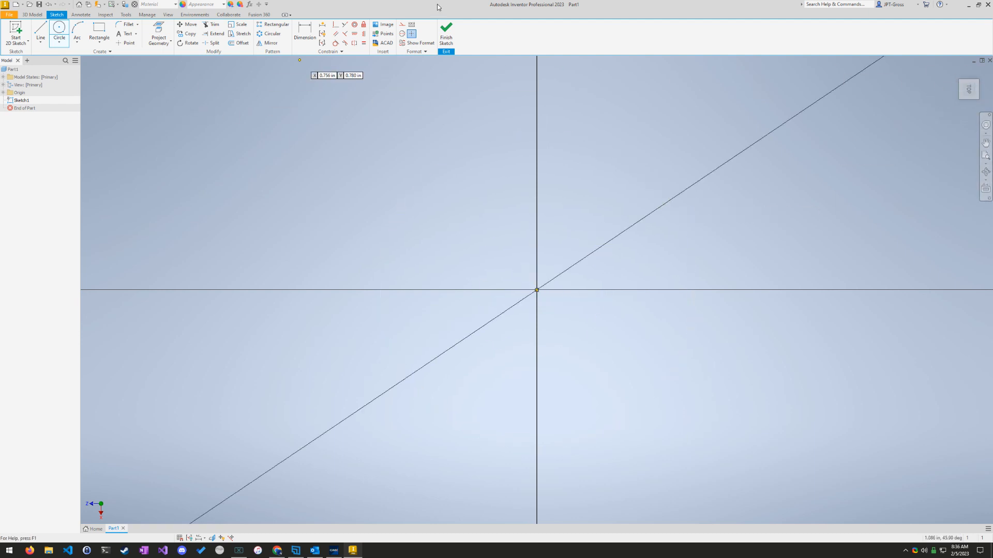
pyautogui.click(446, 31)
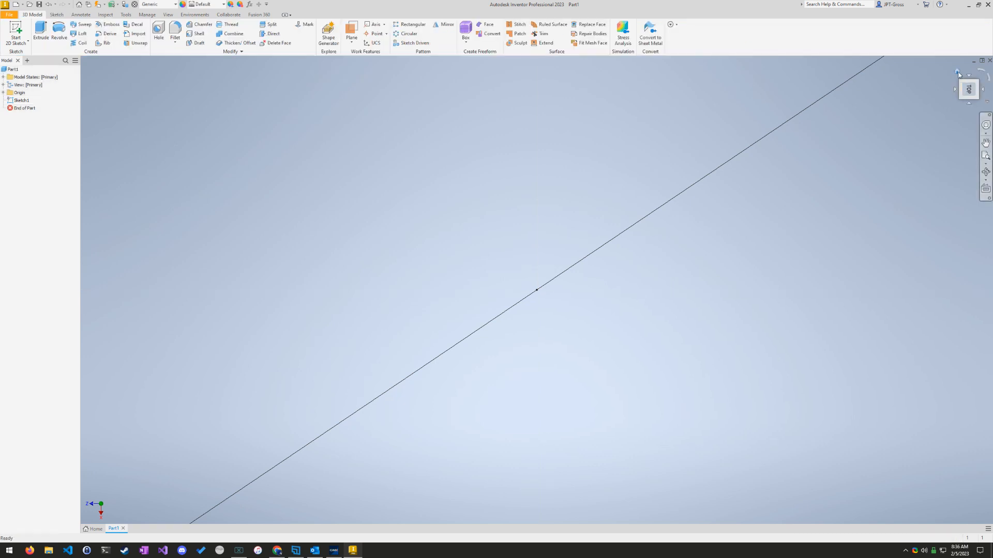
# Step: Extrude the circle 1 in upward into a solid disc
pyautogui.click(957, 72)
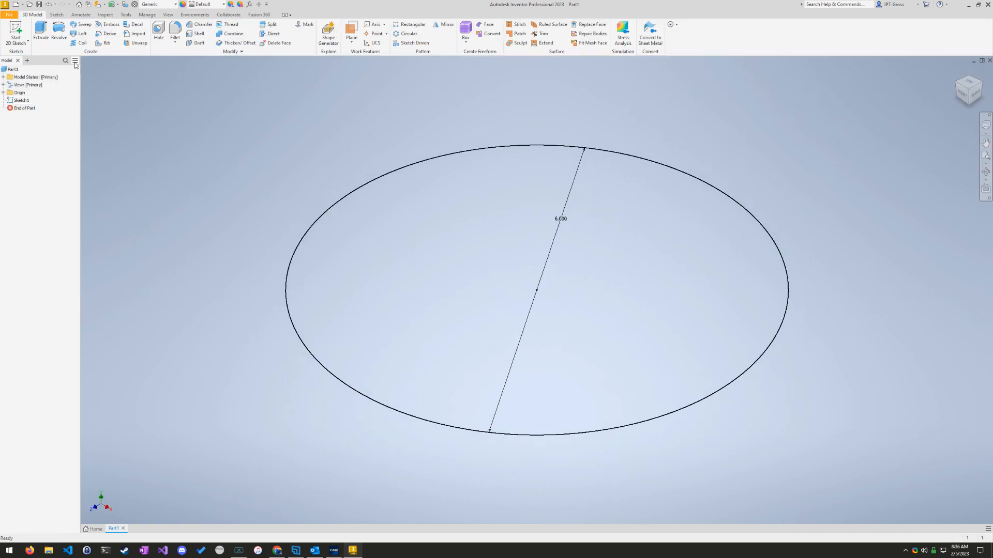
pyautogui.click(40, 31)
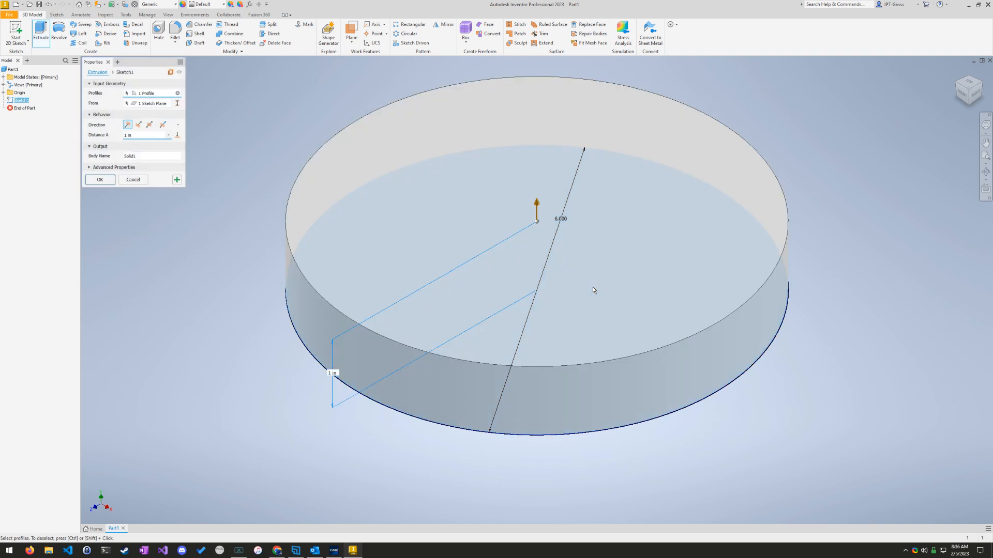
pyautogui.press('Return')
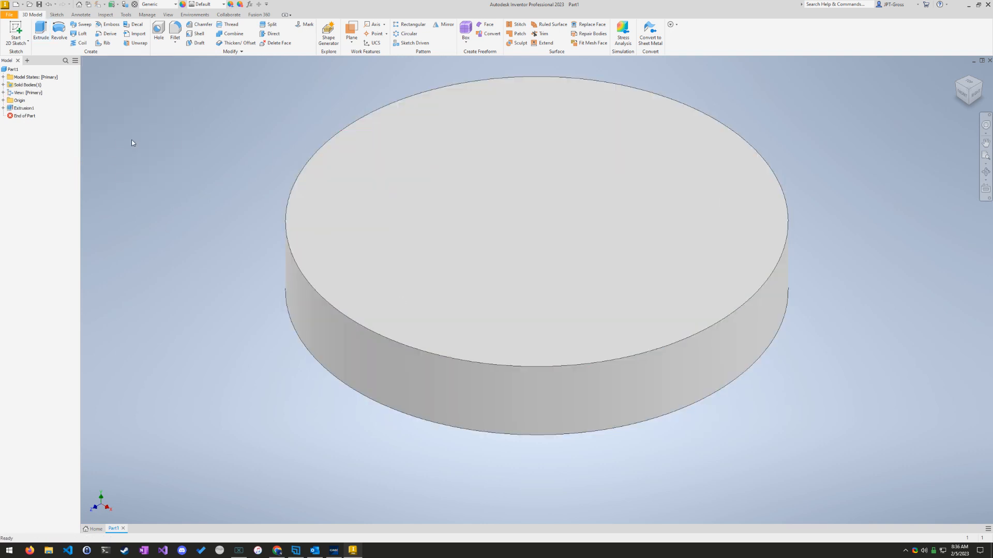
# Step: Edit the disc's extrusion and set its distance to 4 in
pyautogui.click(355, 551)
pyautogui.click(353, 551)
pyautogui.rightClick(24, 108)
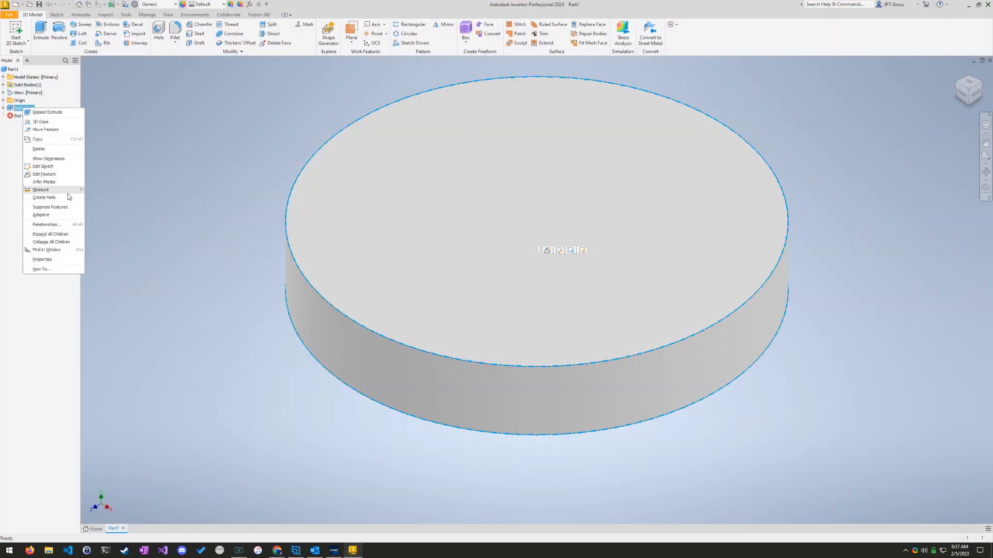
pyautogui.click(57, 175)
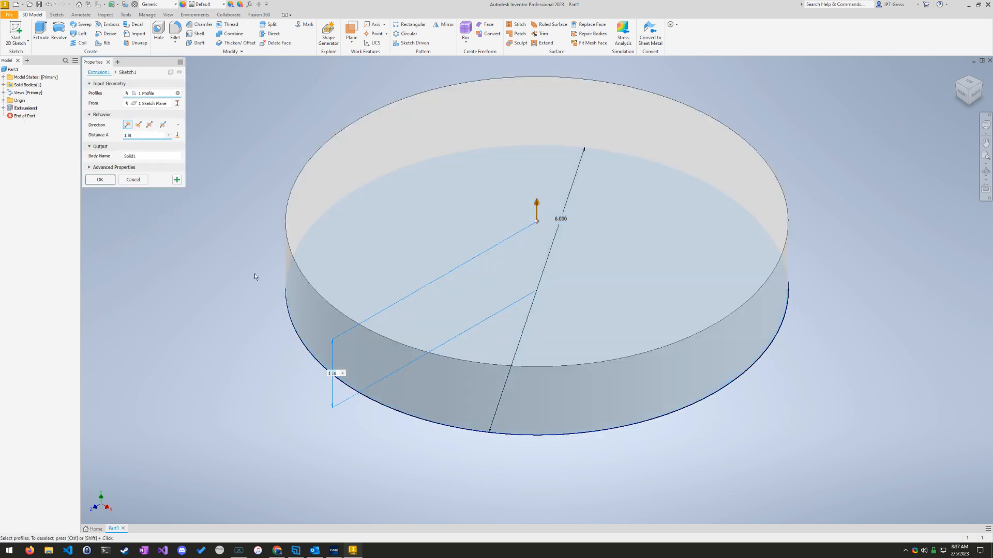
pyautogui.moveTo(144, 137); pyautogui.dragTo(92, 131)
pyautogui.write('4')
pyautogui.press('Return')
pyautogui.scroll(-5, 766, 246)
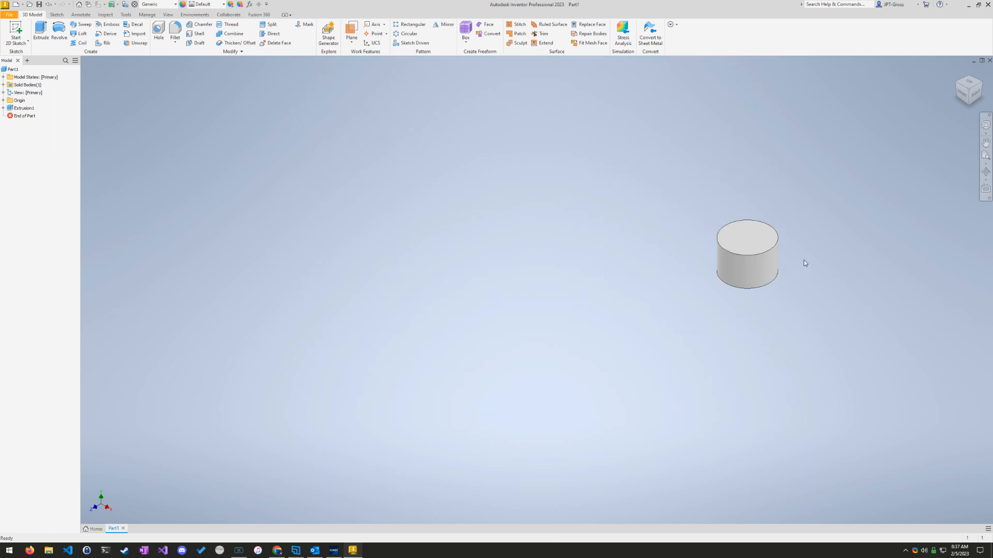
pyautogui.scroll(4, 805, 261)
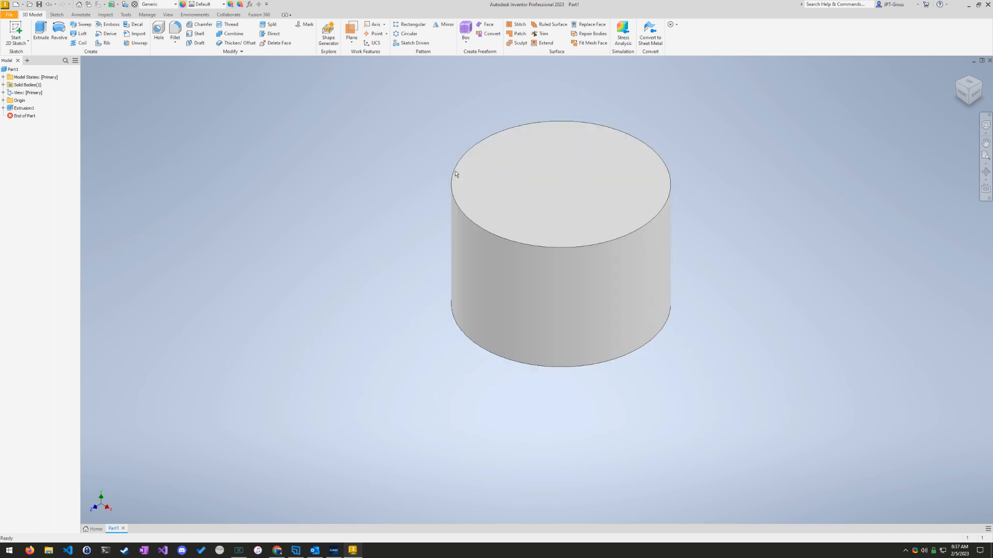
# Step: Recheck the O-ring groove requirements in the GMetrix question and start a new sketch on the XY plane in Inventor
pyautogui.click(333, 550)
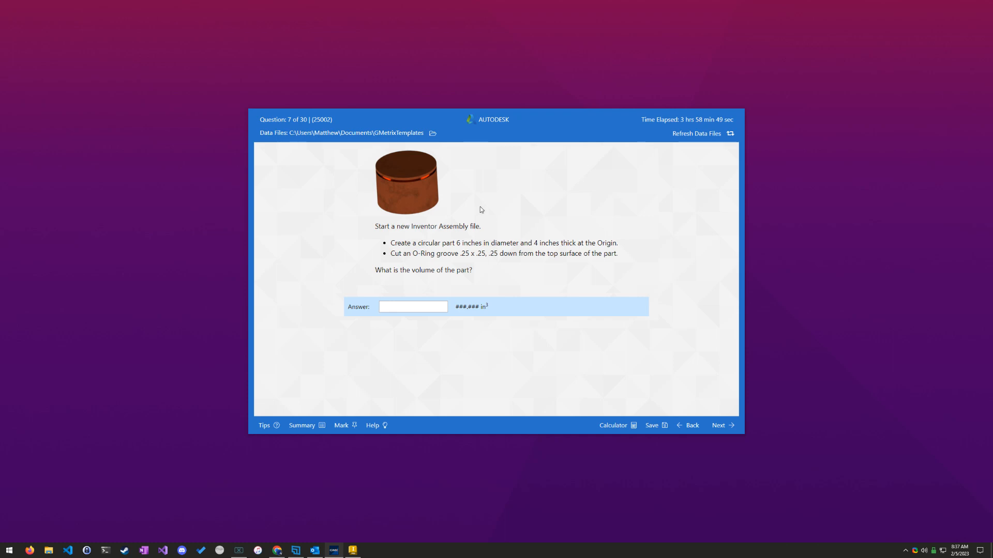
pyautogui.click(355, 550)
pyautogui.click(960, 90)
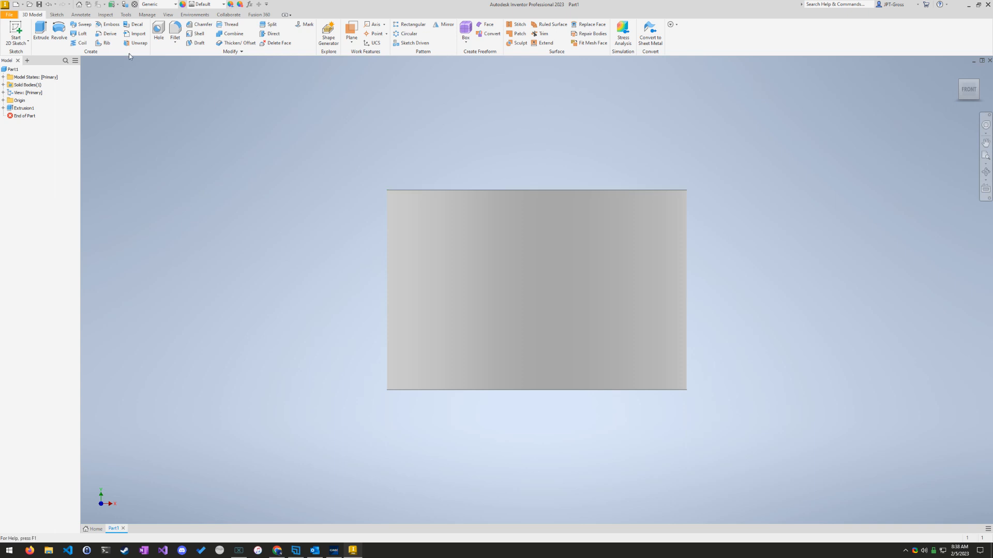
pyautogui.moveTo(968, 80)
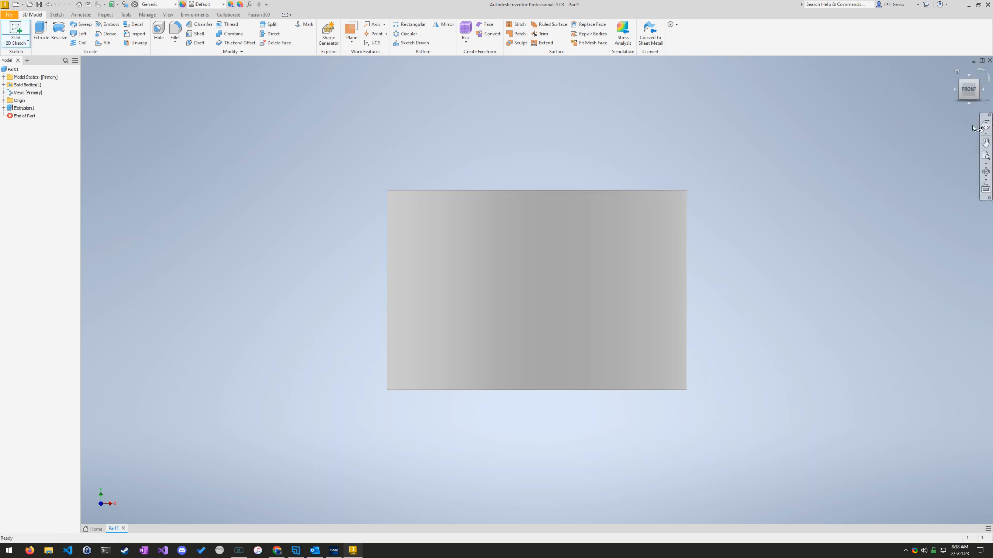
pyautogui.press('s')
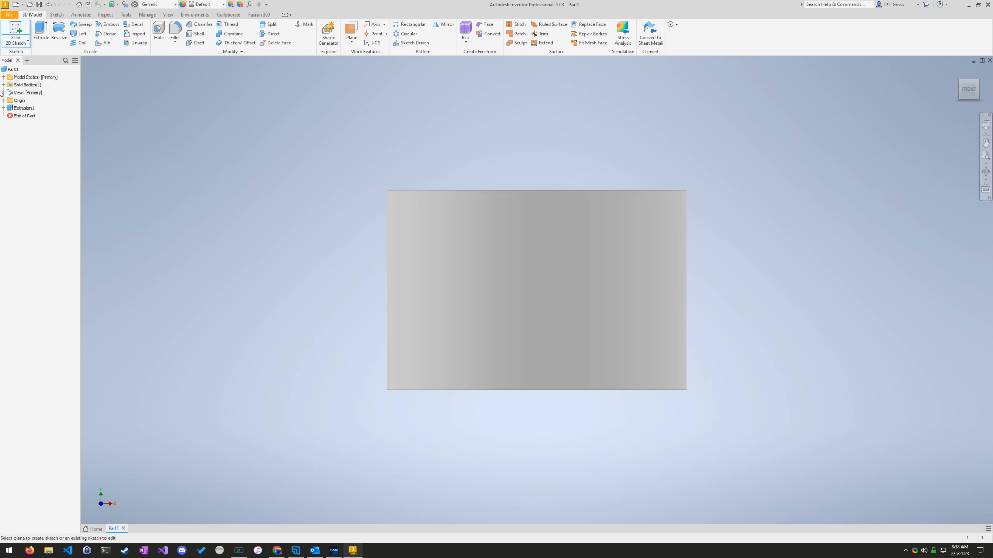
pyautogui.click(3, 101)
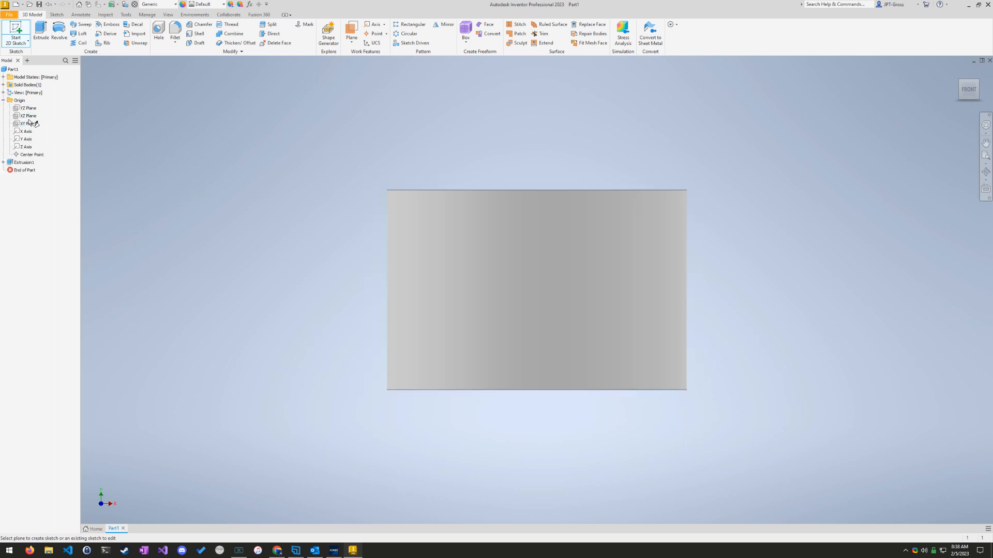
pyautogui.moveTo(965, 92); pyautogui.dragTo(965, 98)
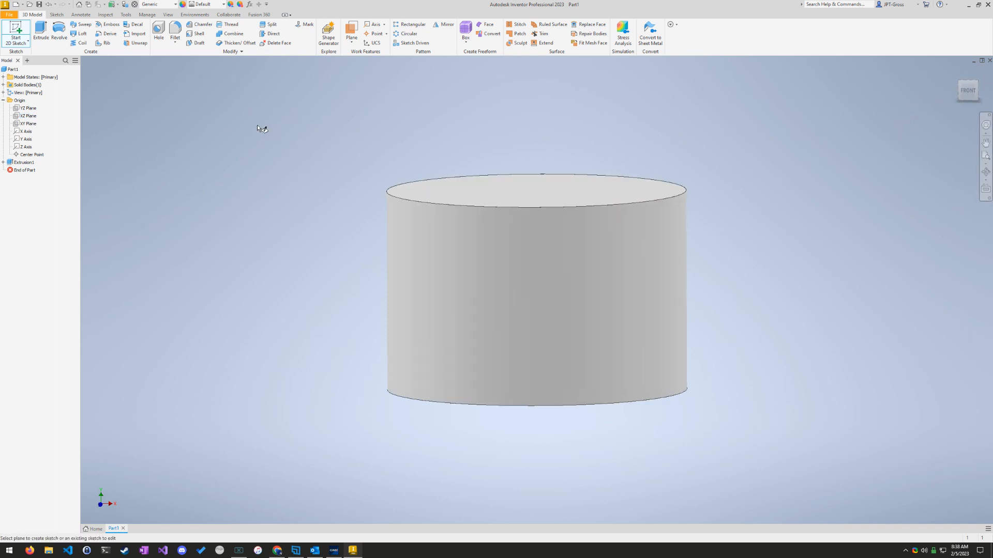
pyautogui.click(29, 124)
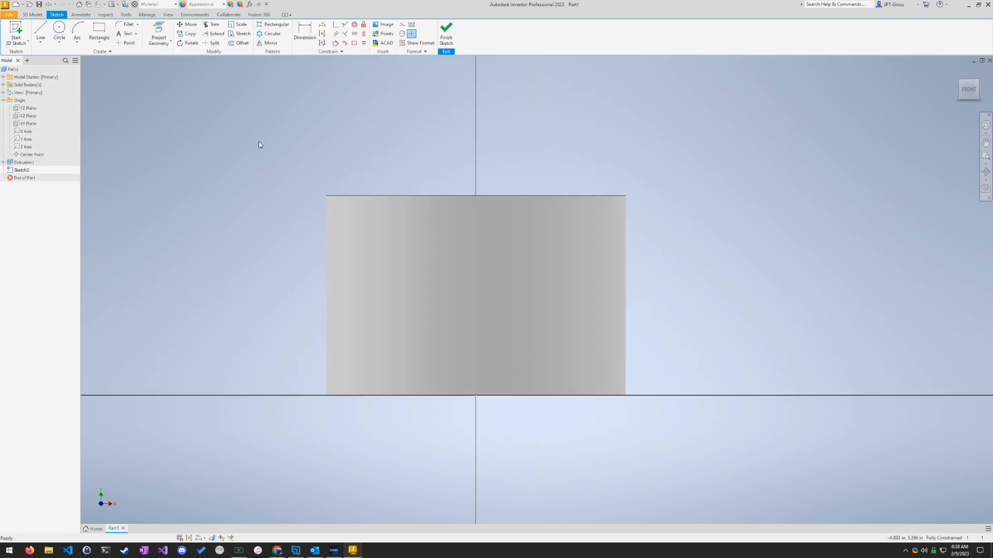
# Step: Project the cylinder's right and top edges into the sketch and slice the graphics at the sketch plane
pyautogui.click(156, 30)
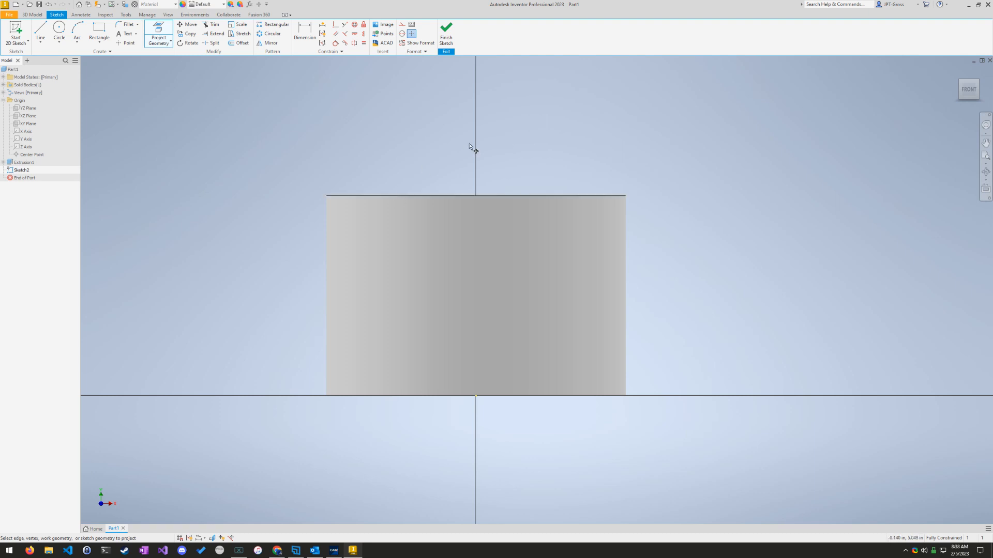
pyautogui.click(628, 251)
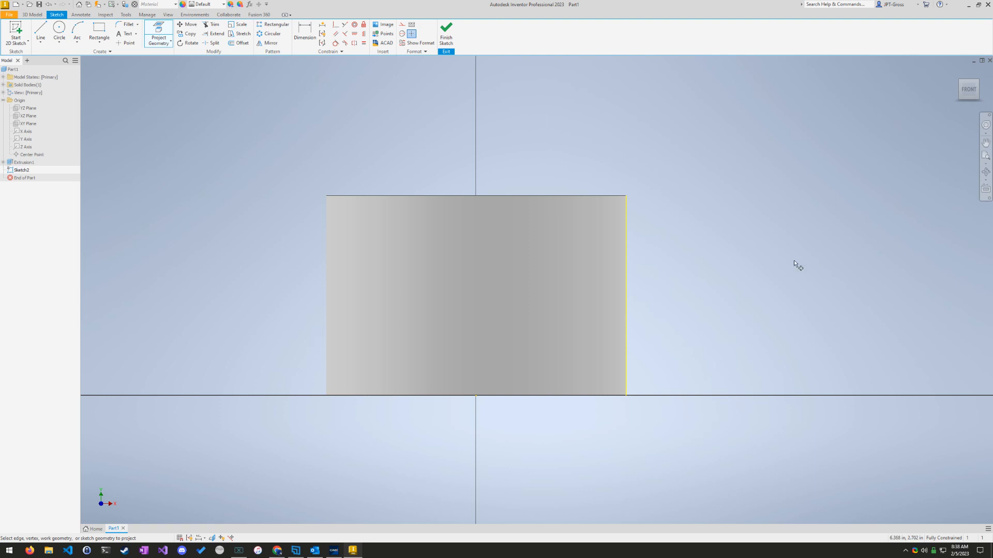
pyautogui.press('Escape')
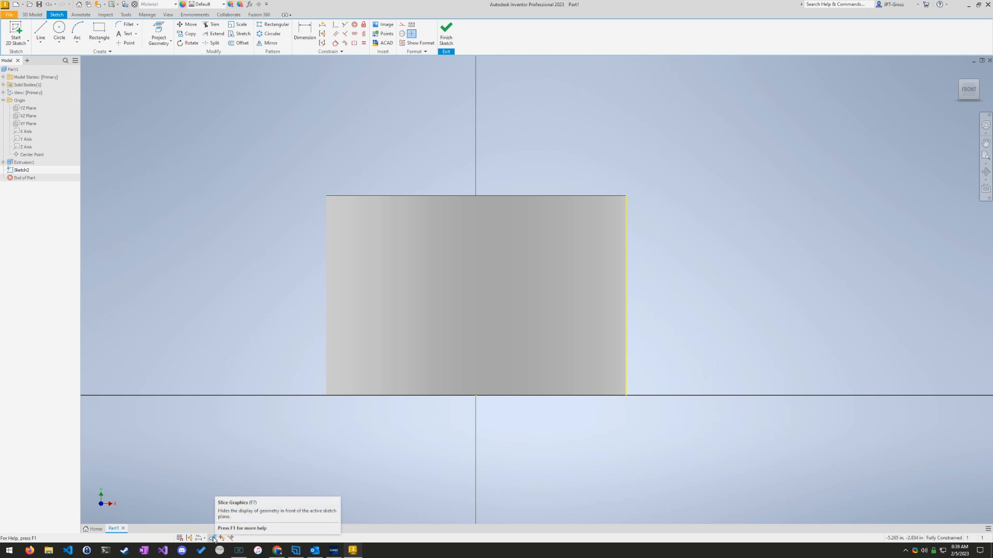
pyautogui.click(213, 538)
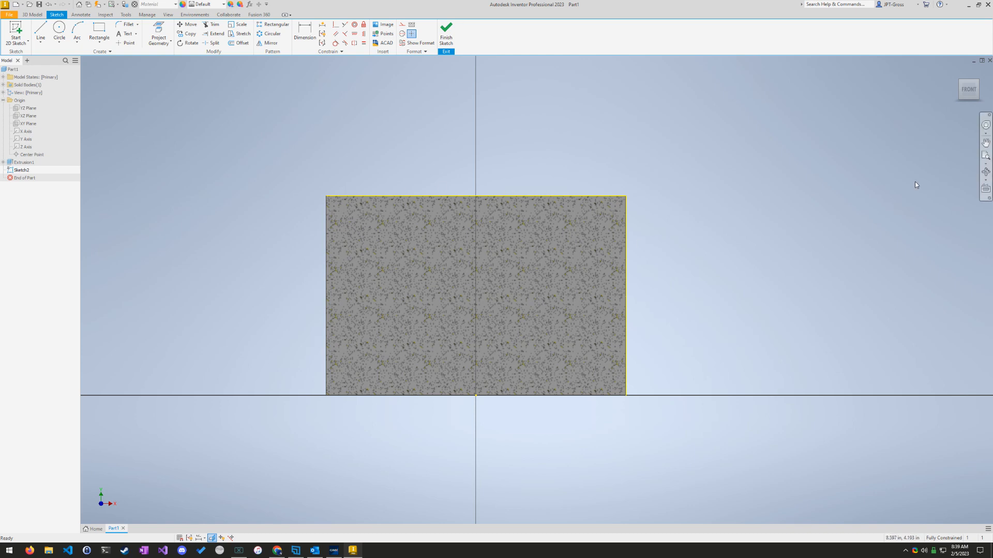
pyautogui.moveTo(970, 92)
pyautogui.mouseDown()
pyautogui.moveTo(938, 123)
pyautogui.moveTo(957, 95)
pyautogui.mouseUp()
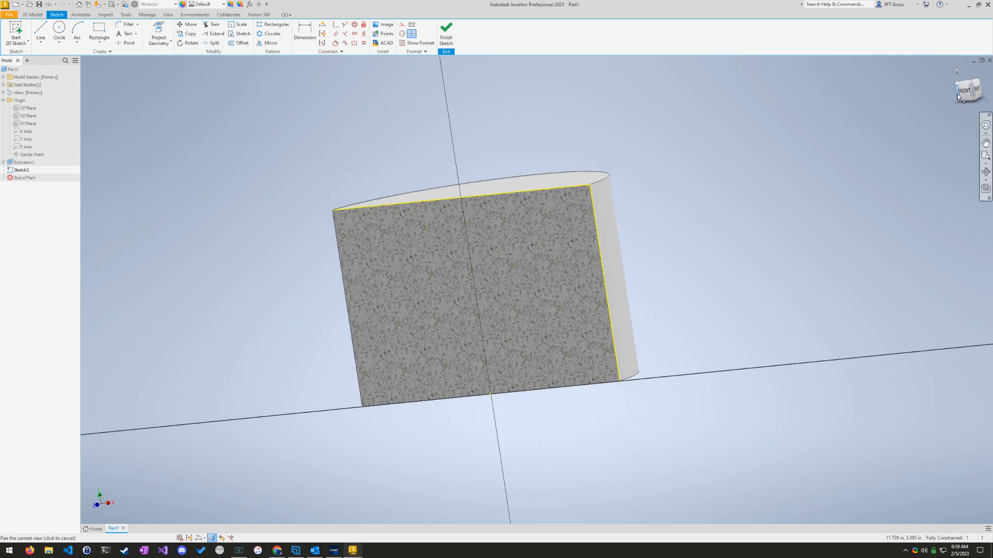
pyautogui.click(961, 94)
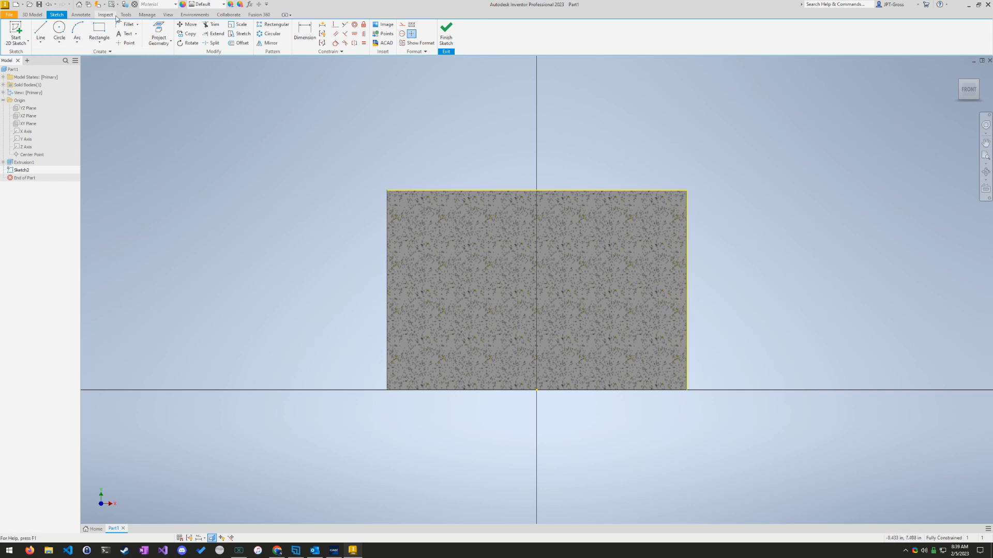
# Step: Draw a 0.25 x 0.25 in rectangle above the cylinder's upper right corner
pyautogui.click(99, 31)
pyautogui.click(686, 138)
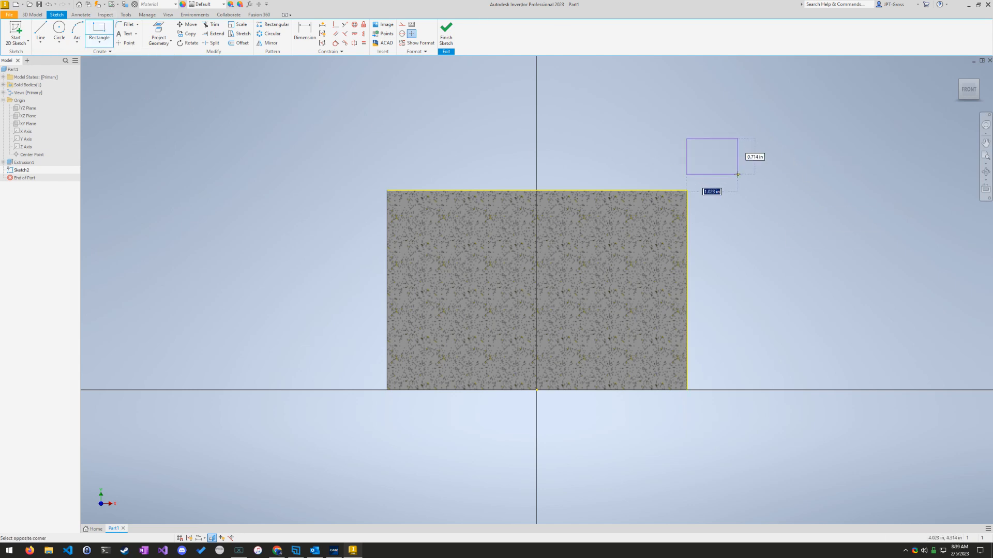
pyautogui.write('.25')
pyautogui.press('Tab')
pyautogui.write('.25')
pyautogui.press('Return')
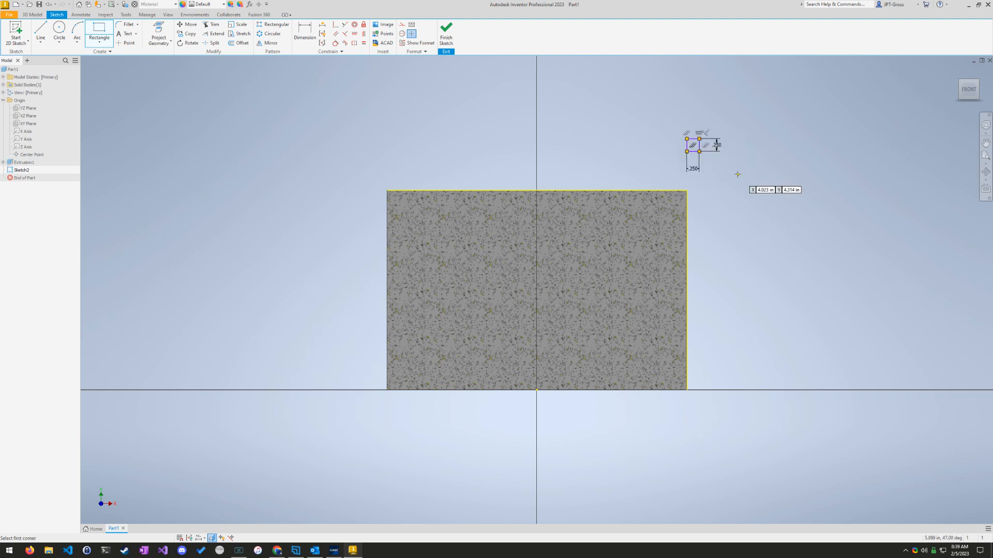
pyautogui.press('Escape')
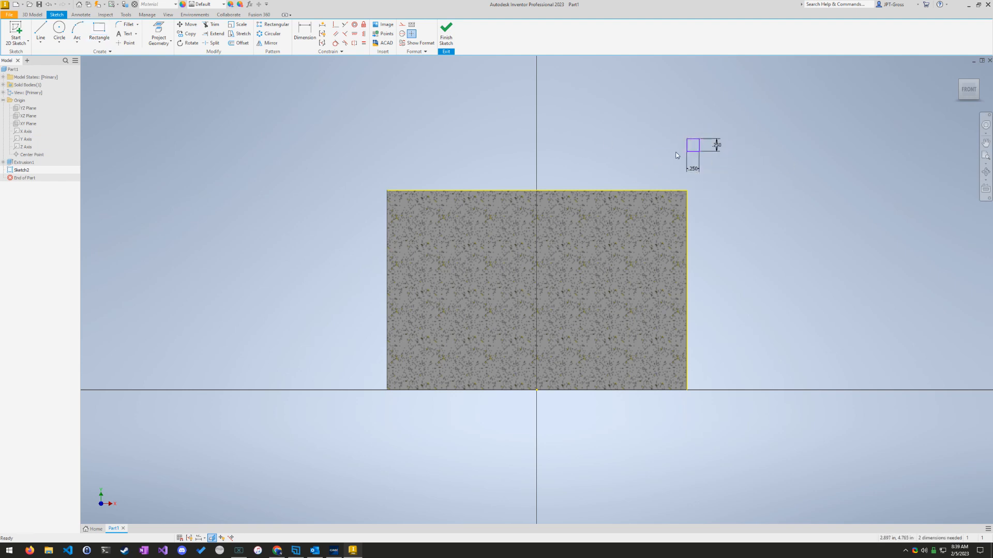
# Step: Move the small square outside the cylinder's right side, slightly below the level of the top edge
pyautogui.moveTo(700, 144); pyautogui.dragTo(723, 143)
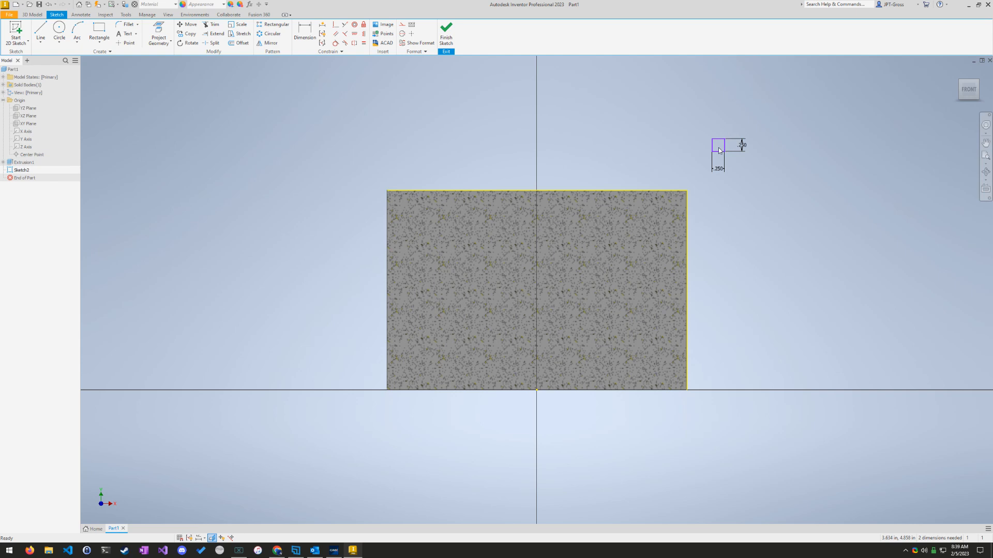
pyautogui.moveTo(718, 150); pyautogui.dragTo(718, 220)
pyautogui.click(830, 256)
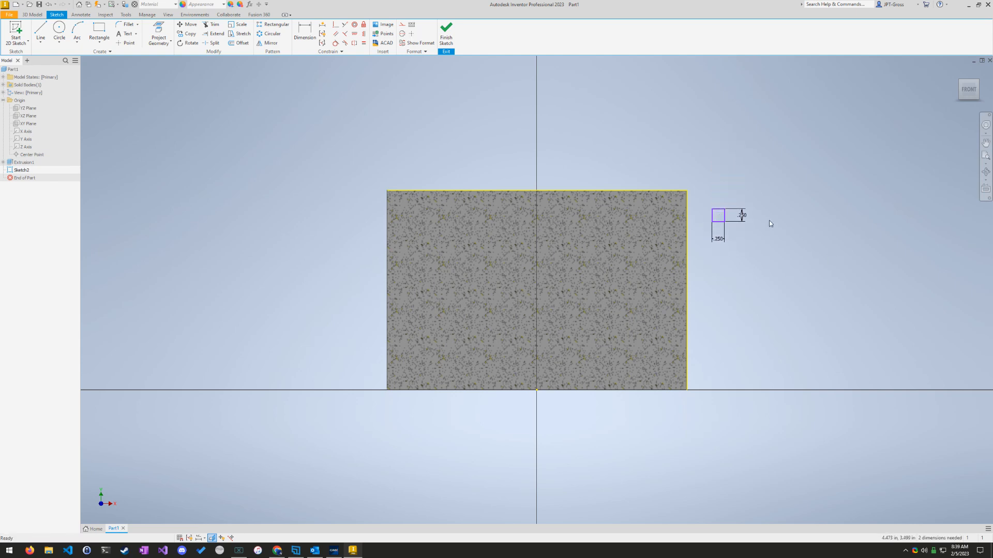
# Step: Dimension the square's top side 0.25 in below the cylinder's projected top edge
pyautogui.click(311, 30)
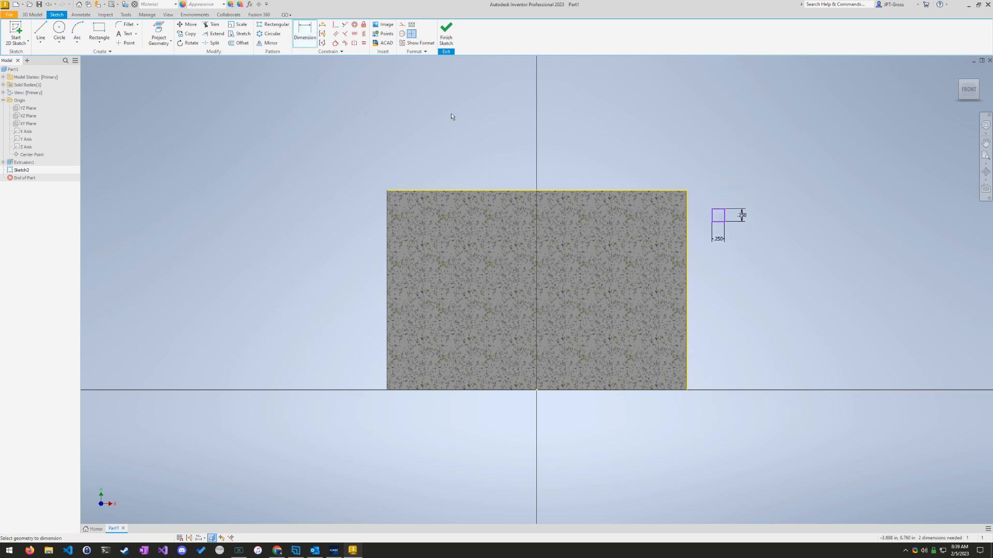
pyautogui.click(671, 190)
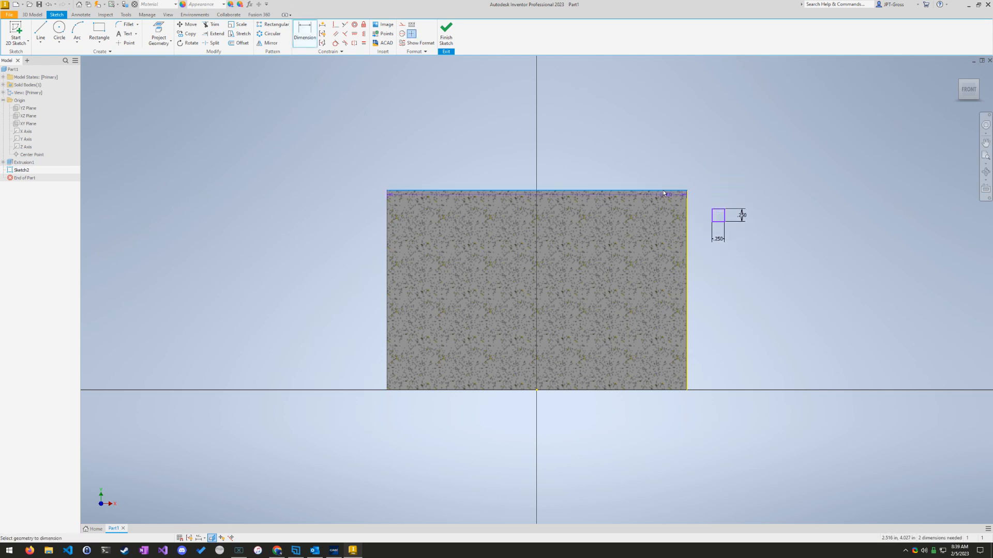
pyautogui.click(719, 210)
pyautogui.click(807, 197)
pyautogui.write('0.25')
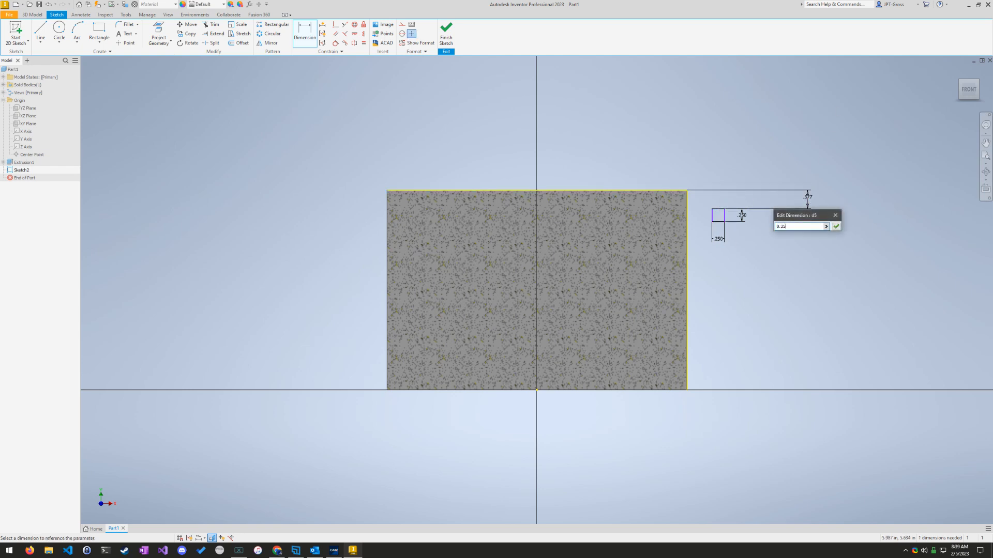
pyautogui.press('Return')
pyautogui.scroll(-3, 736, 196)
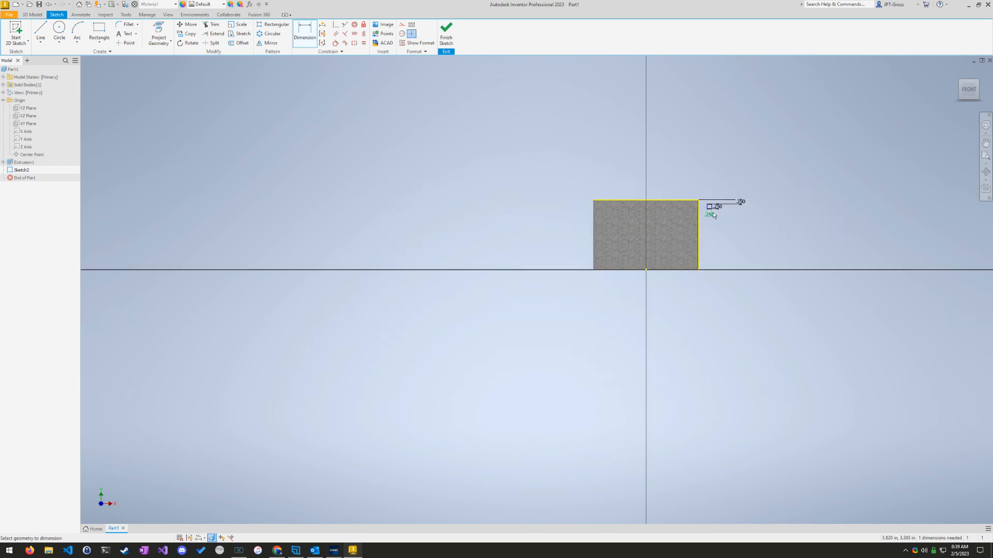
pyautogui.scroll(5, 687, 186)
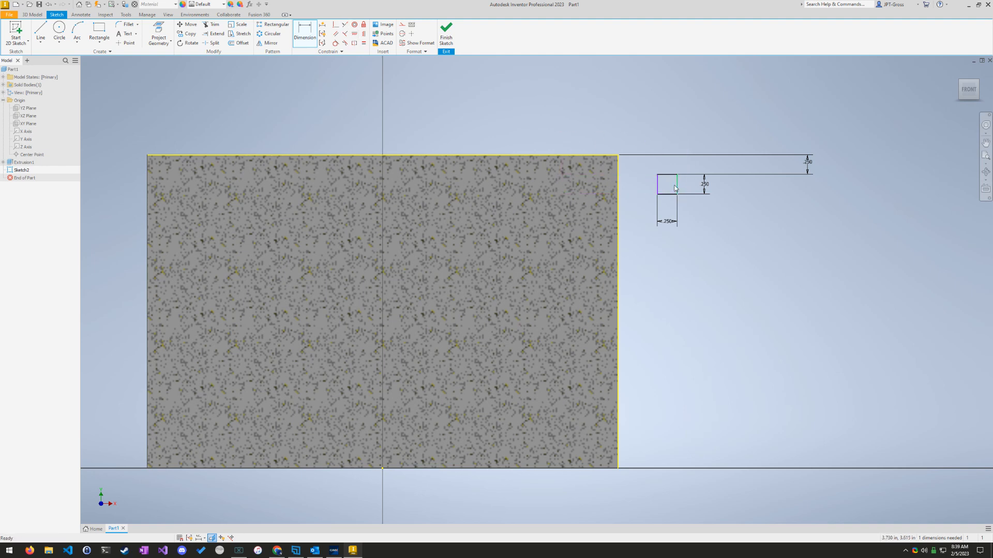
pyautogui.press('Escape')
# Step: Make the square's right side collinear with the cylinder's projected right edge
pyautogui.click(677, 184)
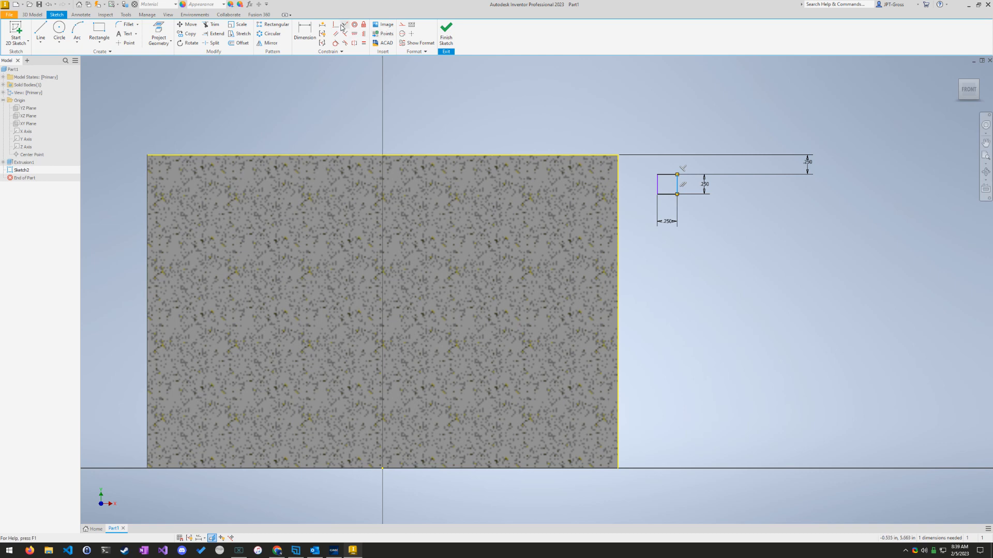
pyautogui.click(345, 26)
pyautogui.click(620, 195)
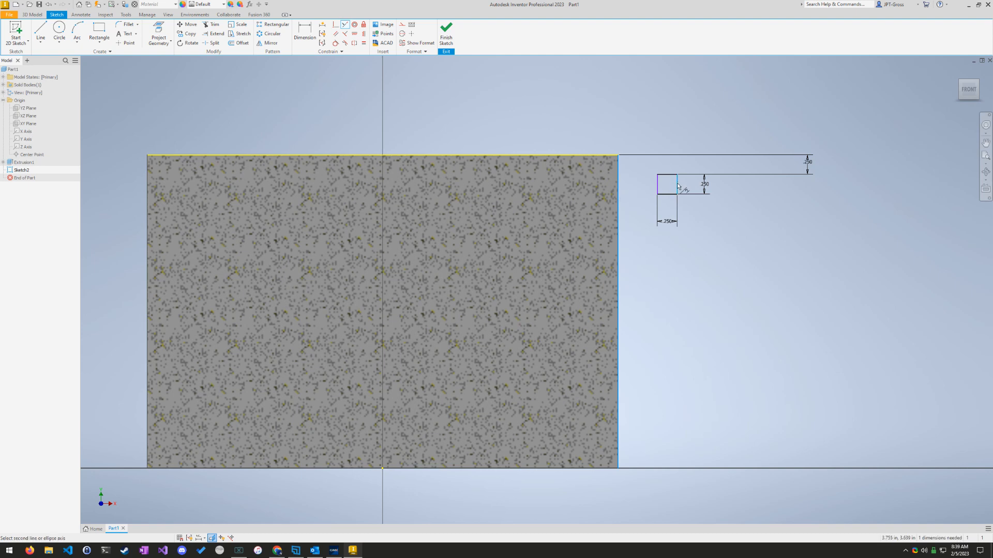
pyautogui.click(620, 191)
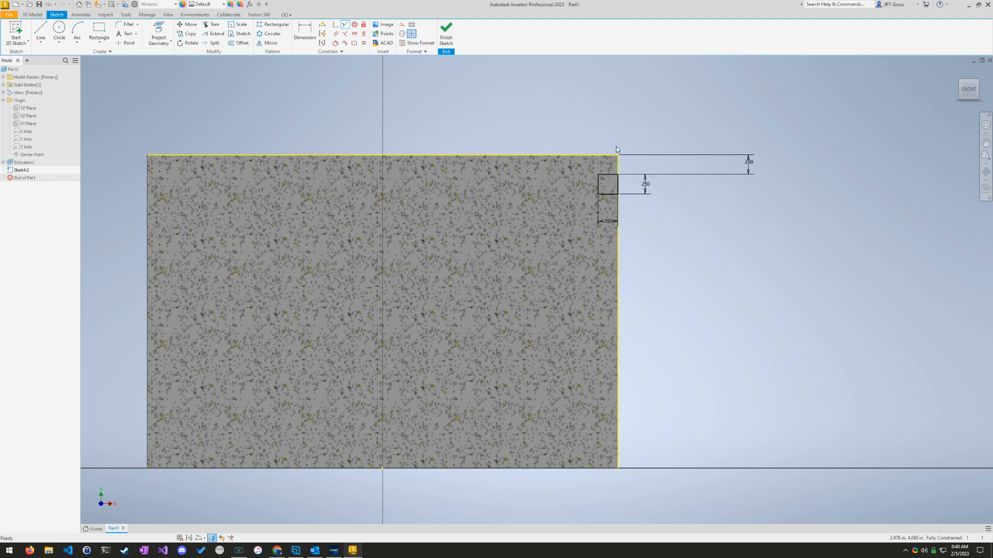
pyautogui.press('Escape')
# Step: Reposition the square's width dimension above the cylinder's top edge and finish the sketch
pyautogui.moveTo(607, 222); pyautogui.dragTo(645, 132)
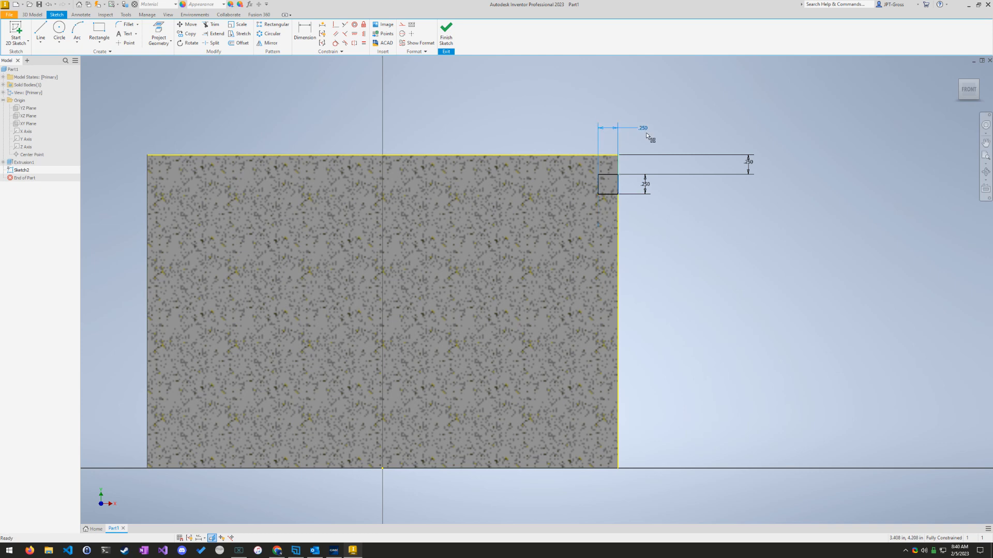
pyautogui.click(689, 236)
pyautogui.click(445, 32)
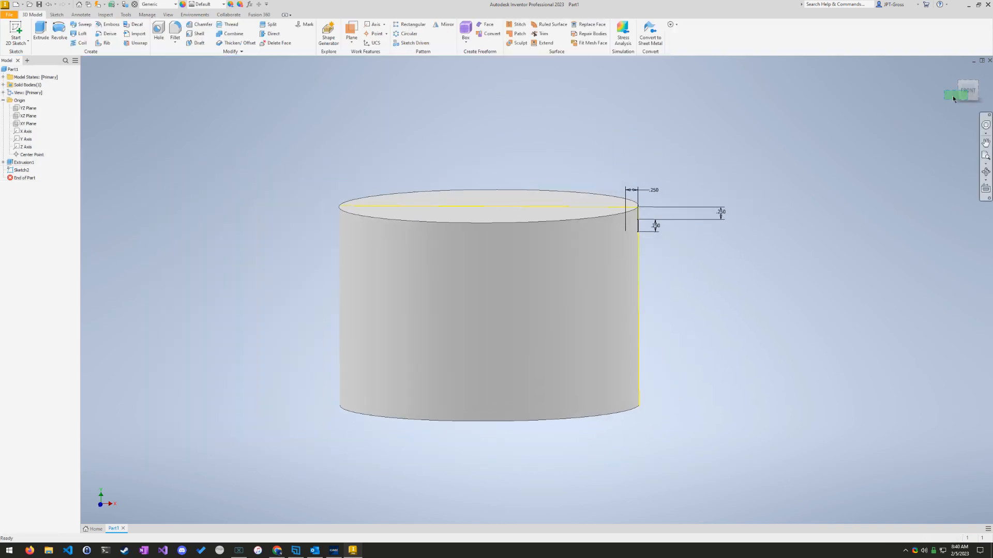
# Step: Start a Revolve feature, clear the preselected profile and reselect the square groove region as its profile
pyautogui.moveTo(966, 96); pyautogui.dragTo(950, 102)
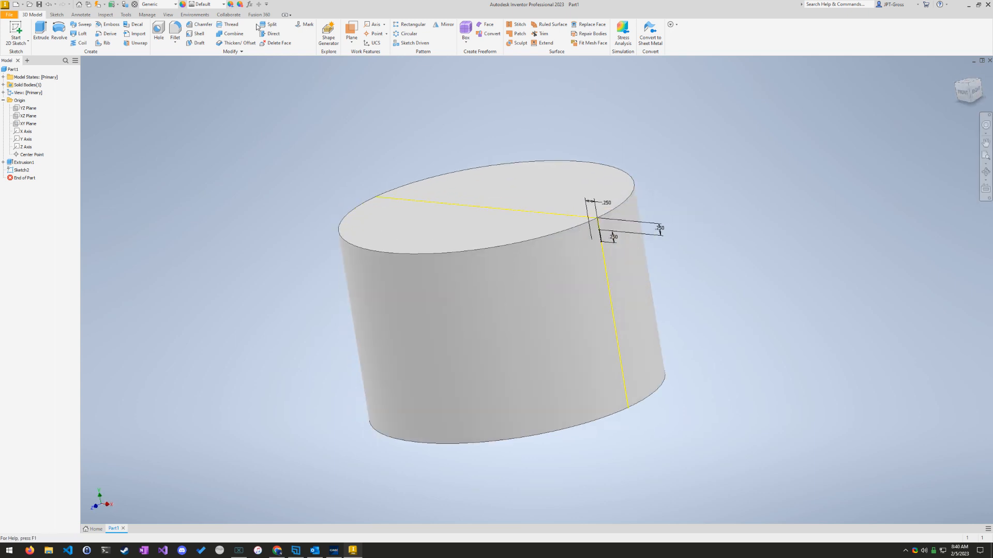
pyautogui.click(59, 31)
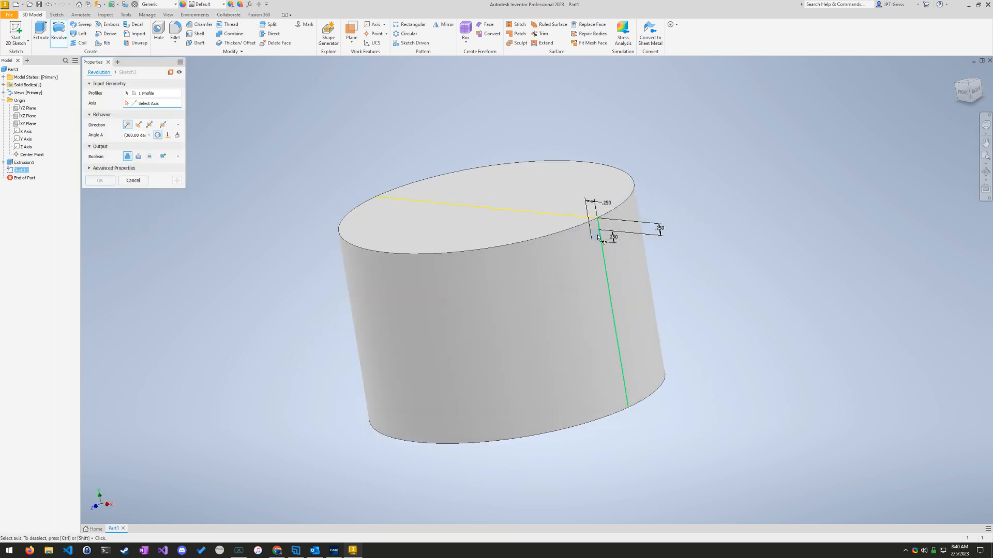
pyautogui.scroll(5, 599, 238)
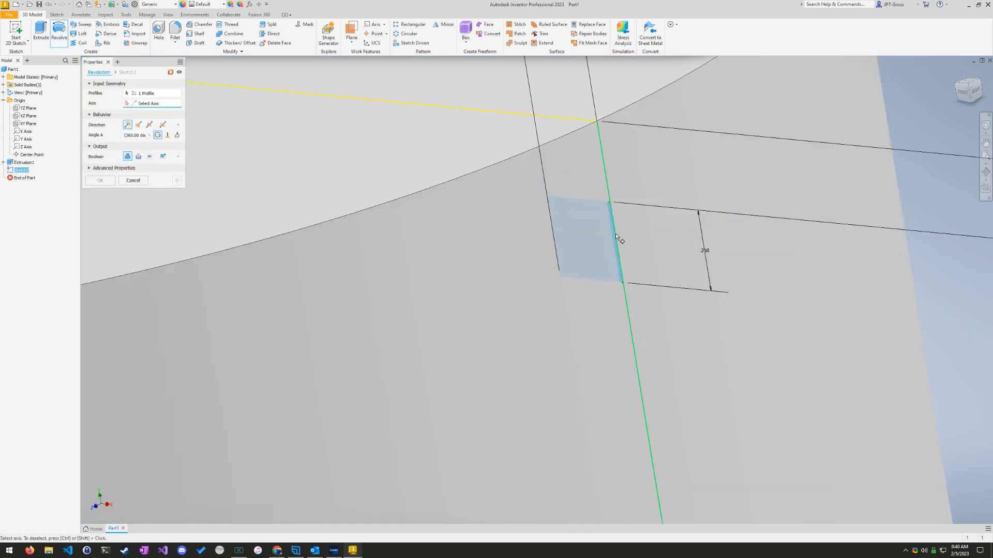
pyautogui.click(163, 93)
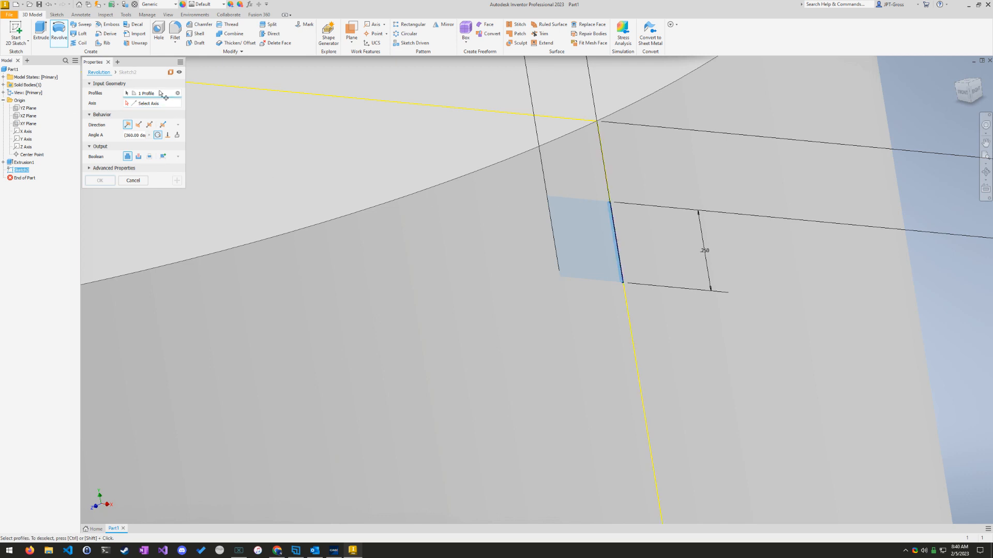
pyautogui.click(594, 214)
pyautogui.click(177, 94)
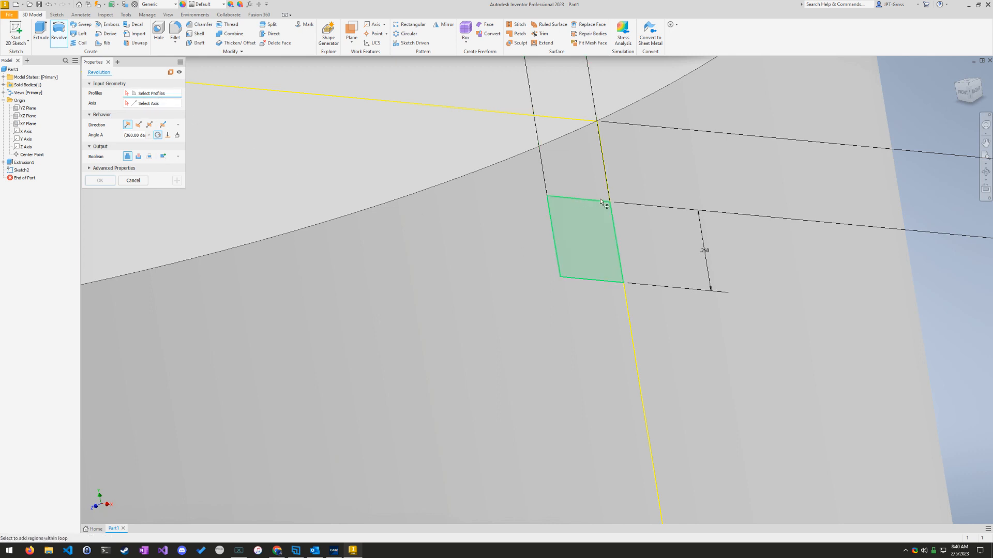
pyautogui.click(601, 215)
# Step: Set the origin's Y axis as the axis of revolution for the groove profile
pyautogui.click(151, 106)
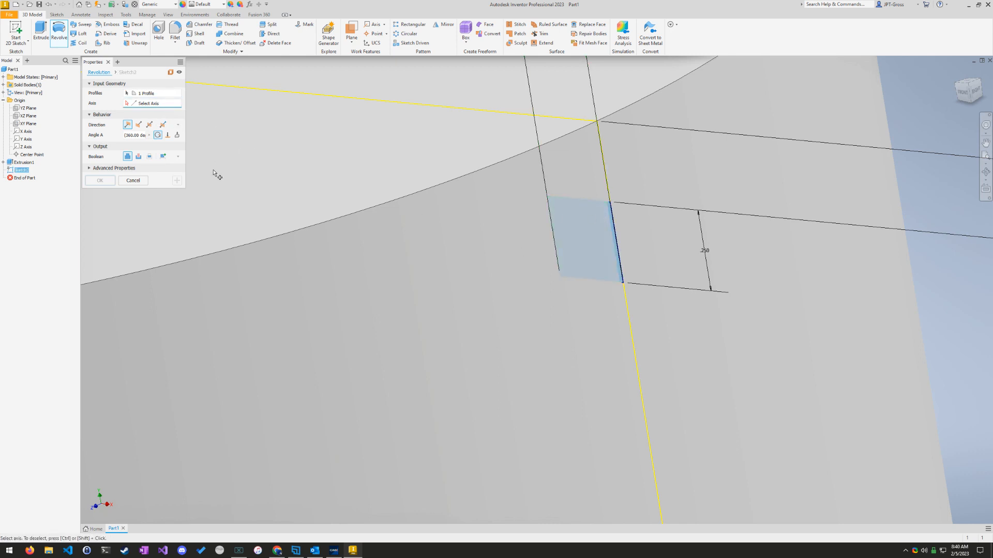
pyautogui.scroll(-6, 213, 173)
pyautogui.scroll(3, 269, 267)
pyautogui.moveTo(221, 231); pyautogui.dragTo(592, 430, button='middle')
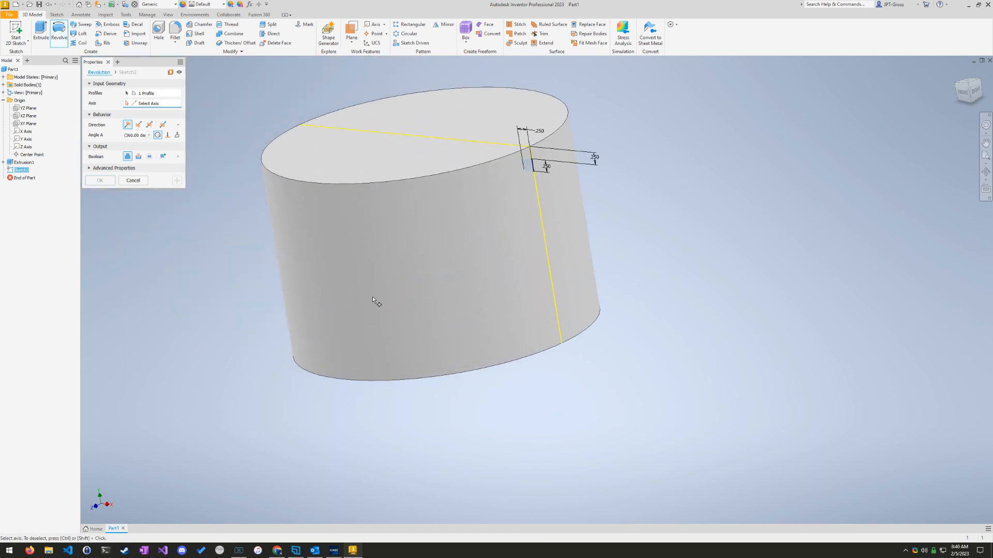
pyautogui.click(28, 140)
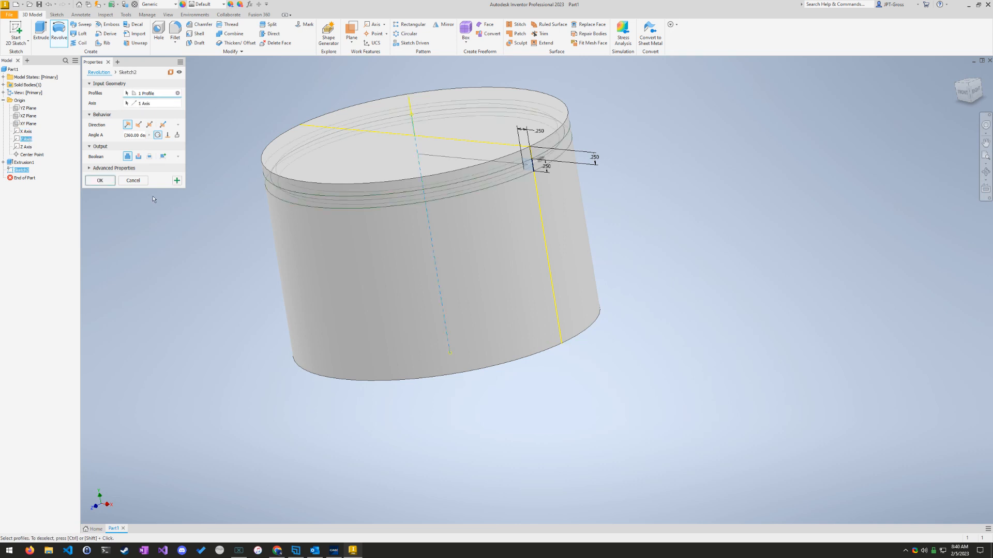
# Step: Set the Revolve to cut the square profile from the cylinder and create the O-ring groove
pyautogui.click(138, 156)
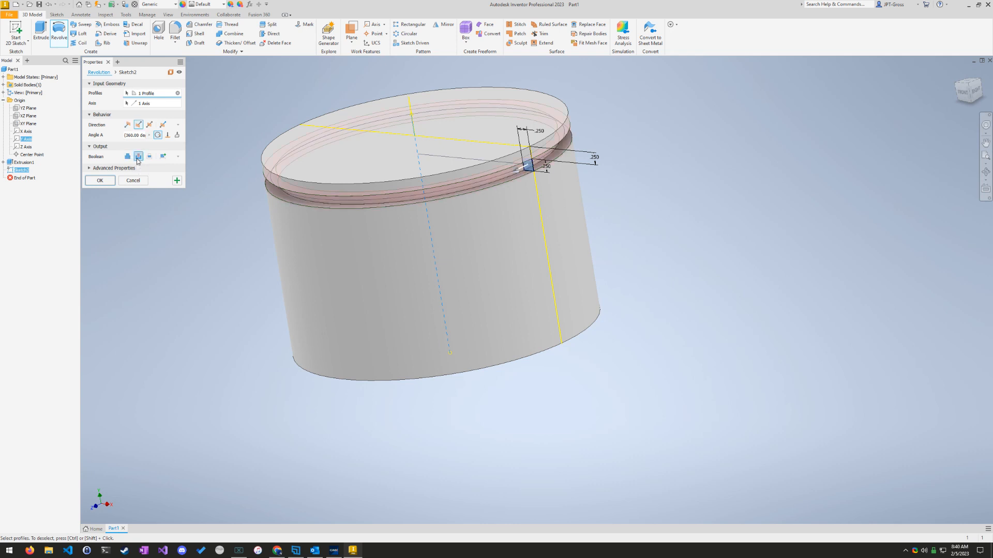
pyautogui.click(101, 180)
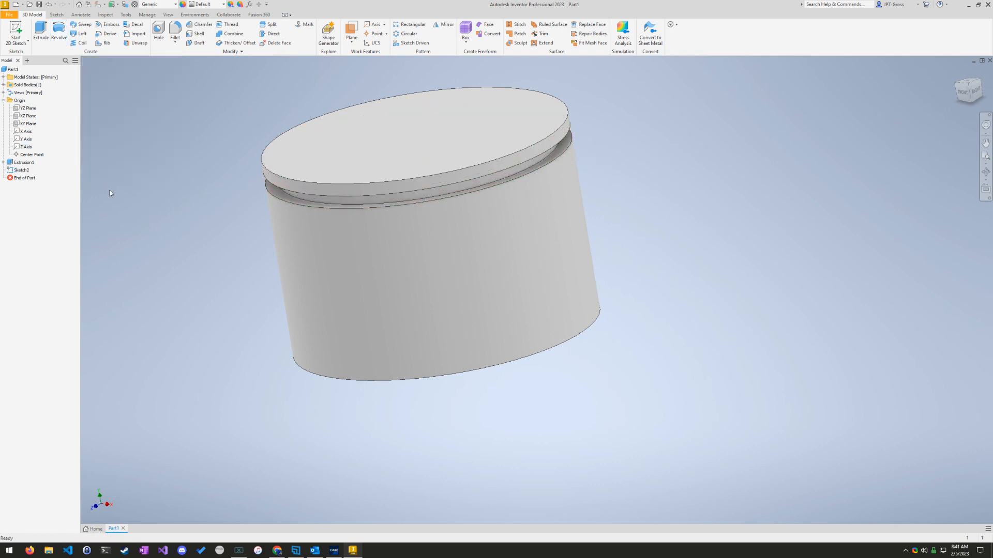
# Step: Examine the groove around the cylinder straight from the front, from above and close up
pyautogui.moveTo(659, 275); pyautogui.dragTo(718, 383, button='middle')
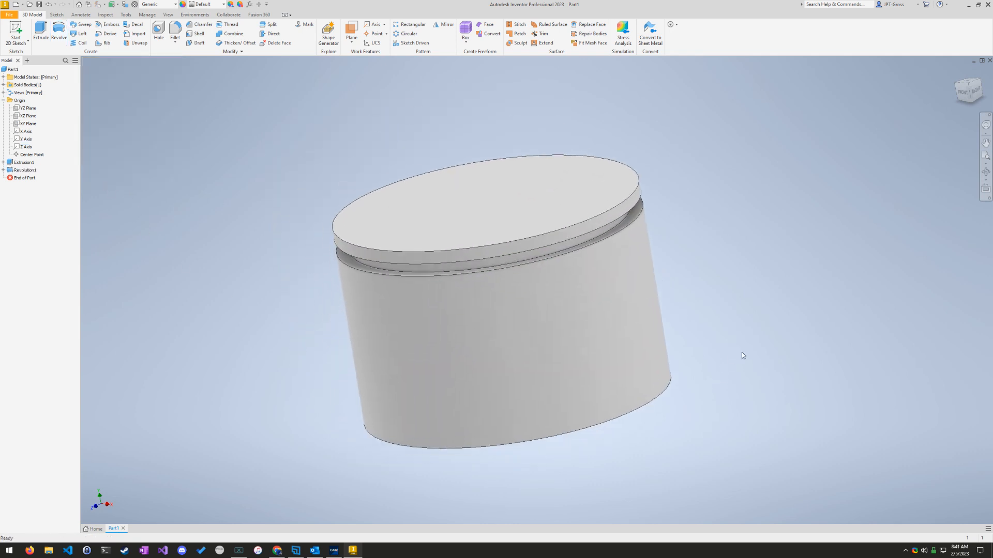
pyautogui.click(962, 92)
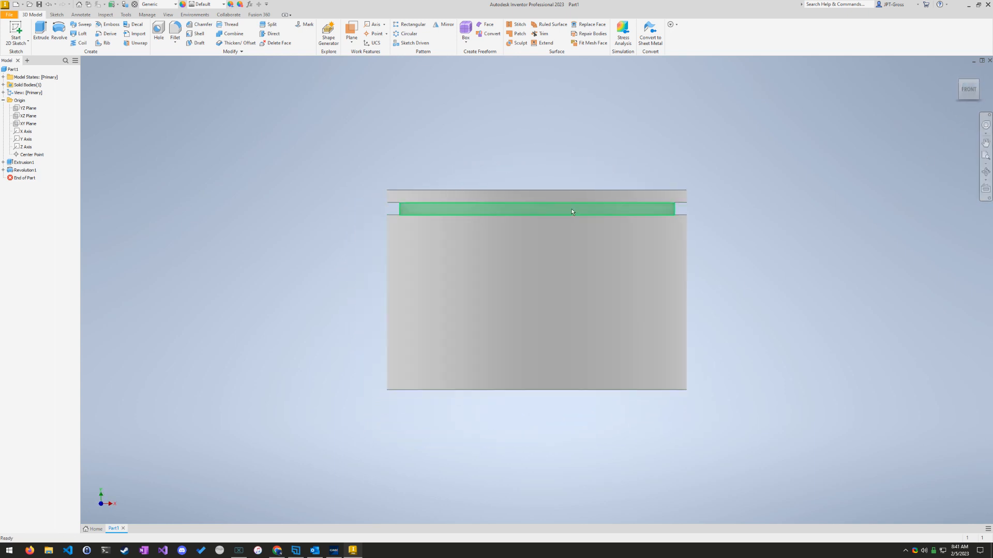
pyautogui.moveTo(775, 280); pyautogui.dragTo(779, 328, button='middle')
pyautogui.click(957, 87)
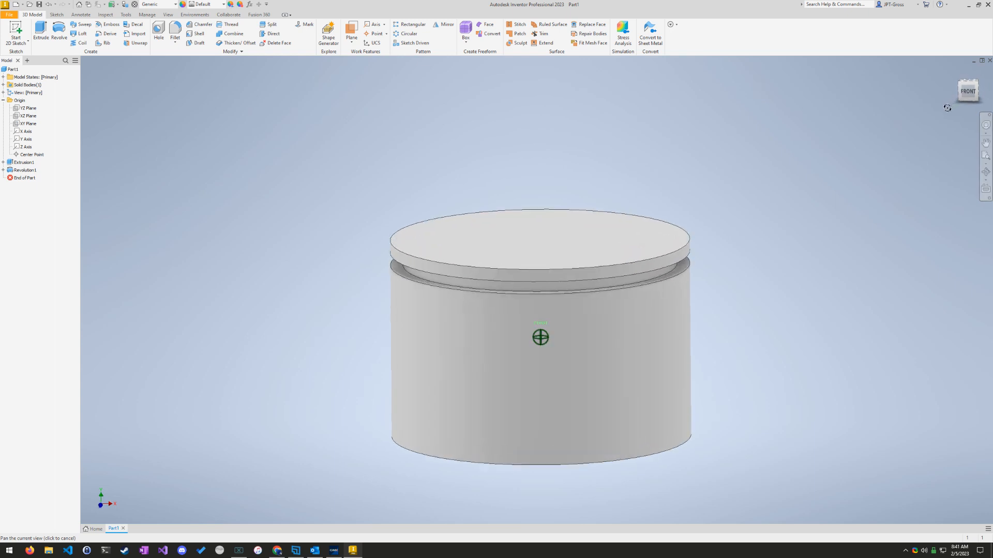
pyautogui.scroll(5, 632, 371)
pyautogui.scroll(-4, 672, 362)
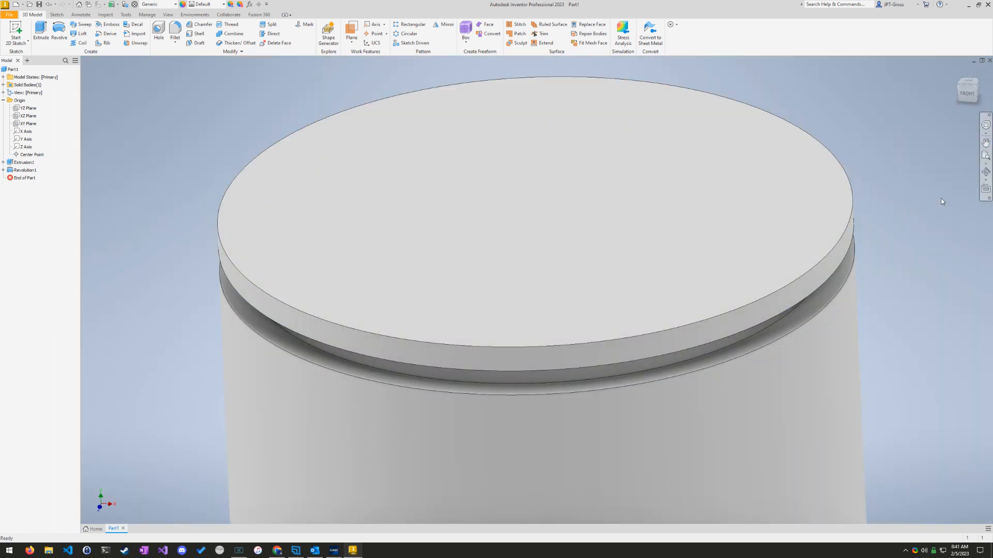
pyautogui.moveTo(888, 330)
pyautogui.keyDown('shift'); pyautogui.mouseDown(button='middle')
pyautogui.moveTo(896, 305)
pyautogui.moveTo(881, 331)
pyautogui.moveTo(881, 292)
pyautogui.moveTo(880, 322)
pyautogui.mouseUp(button='middle'); pyautogui.keyUp('shift')
pyautogui.scroll(3, 421, 241)
pyautogui.scroll(-8, 420, 241)
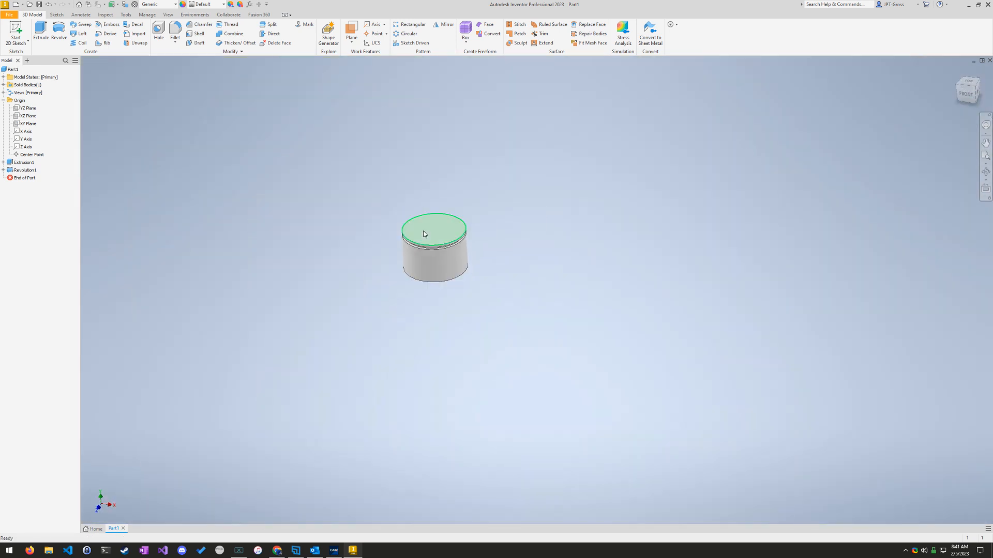
pyautogui.scroll(5, 414, 222)
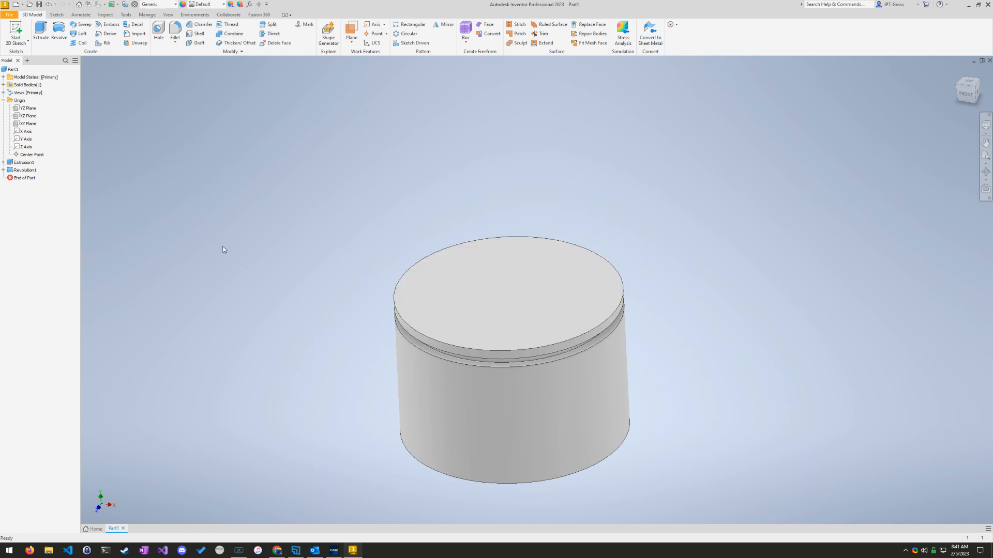
# Step: Check what question 7 asks in the exam window and calculate the part's physical properties in its iProperties
pyautogui.click(334, 551)
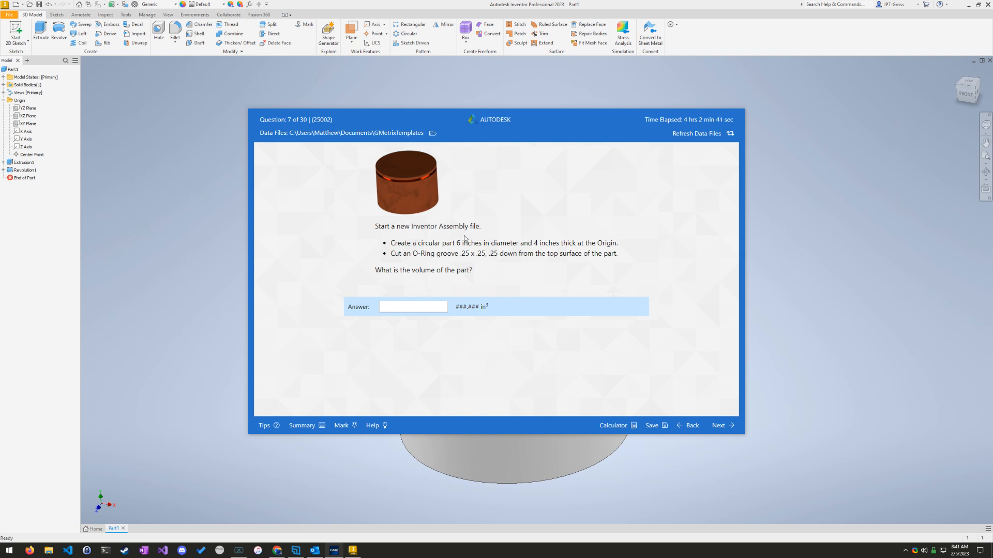
pyautogui.click(203, 225)
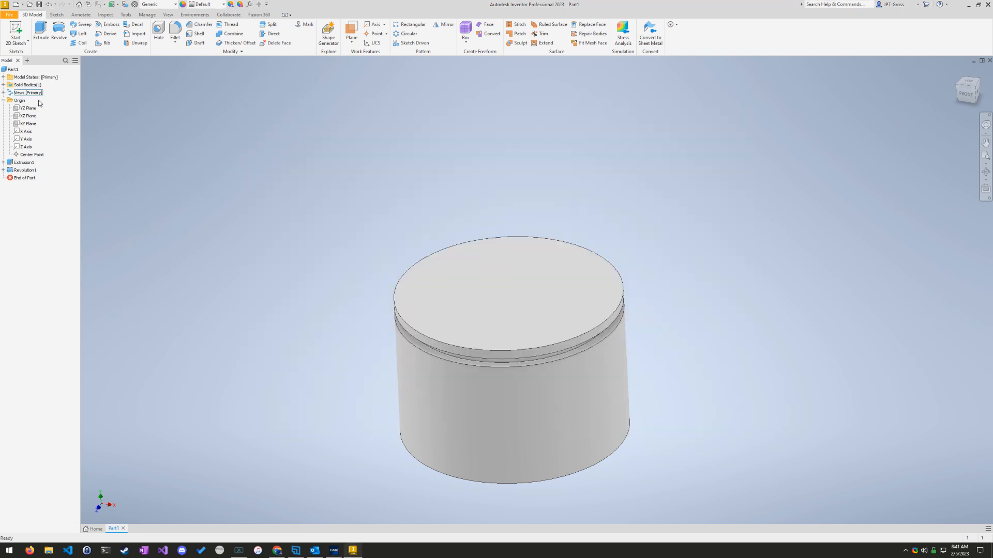
pyautogui.rightClick(11, 69)
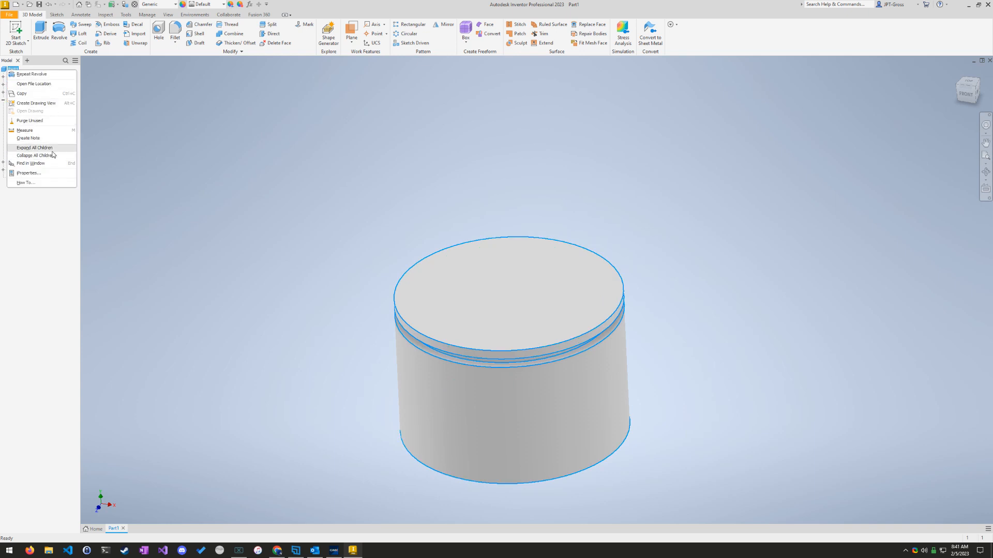
pyautogui.click(45, 176)
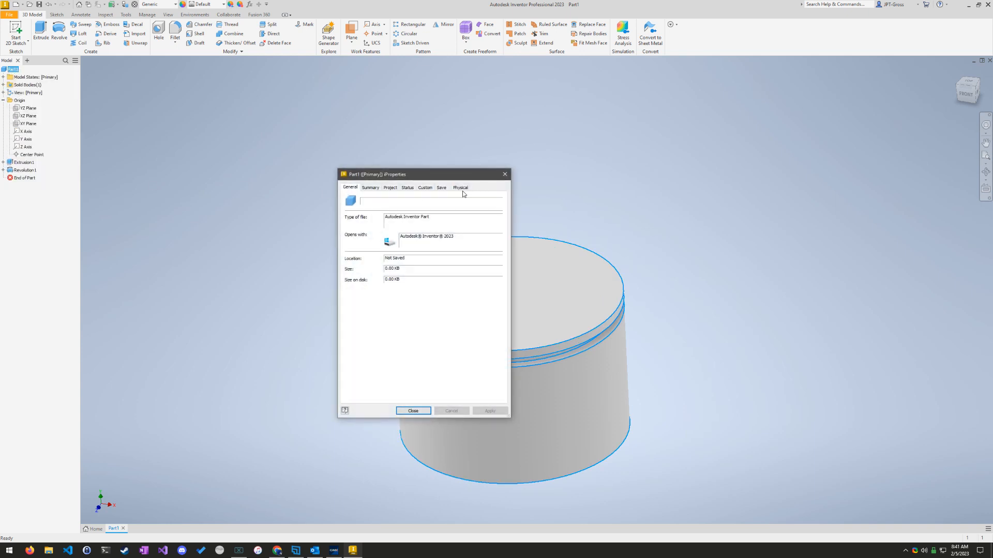
pyautogui.click(460, 188)
pyautogui.click(484, 206)
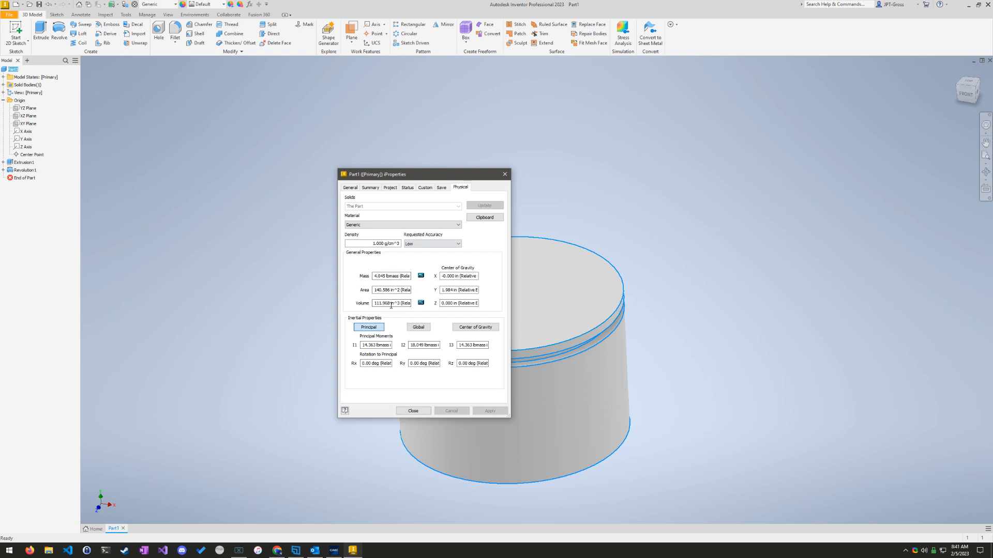
# Step: Copy the part's volume from iProperties into the question 7 answer as 111.968 and submit it for grading
pyautogui.moveTo(392, 304); pyautogui.dragTo(372, 304)
pyautogui.rightClick(379, 304)
pyautogui.click(399, 329)
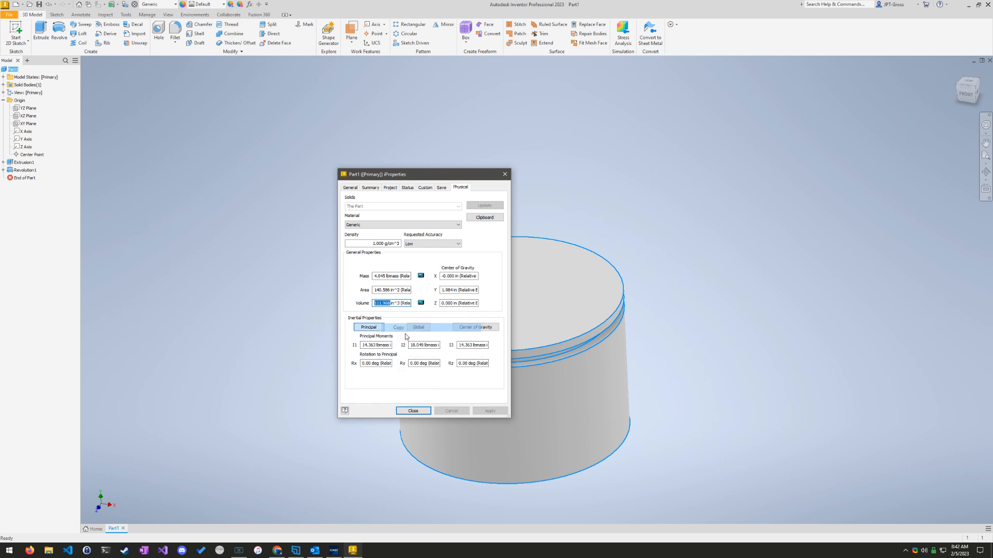
pyautogui.click(353, 551)
pyautogui.click(334, 551)
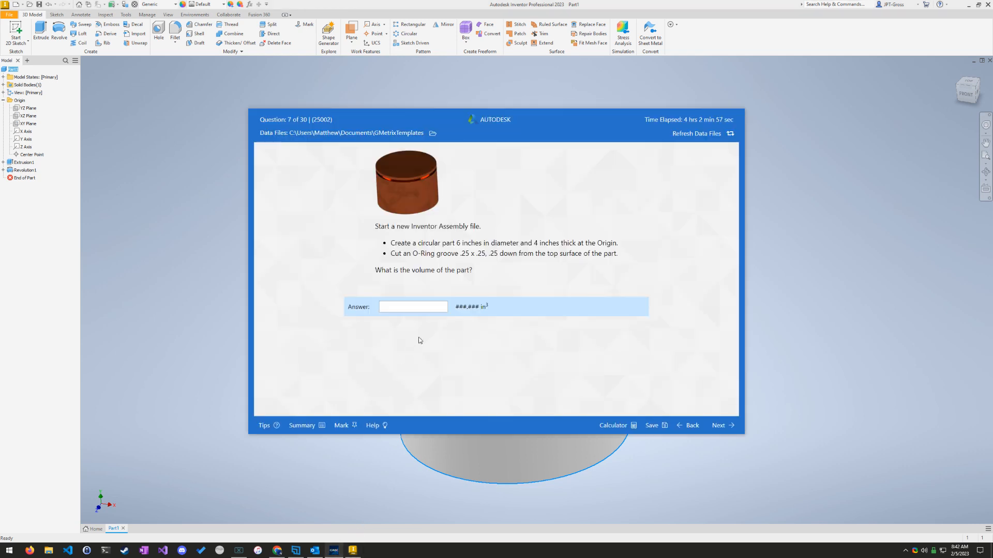
pyautogui.click(432, 309)
pyautogui.hotkey('ctrl', 'v')
pyautogui.click(725, 427)
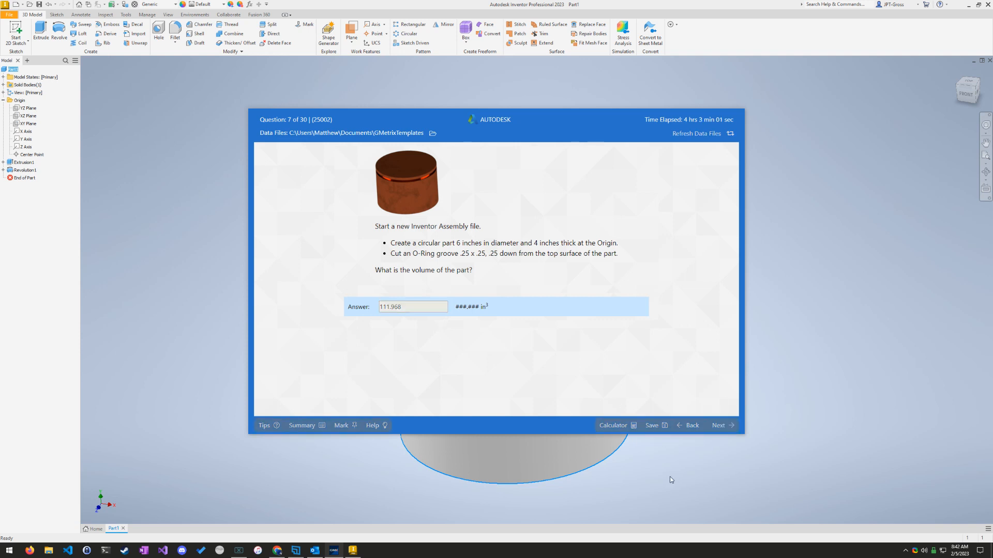
pyautogui.click(517, 290)
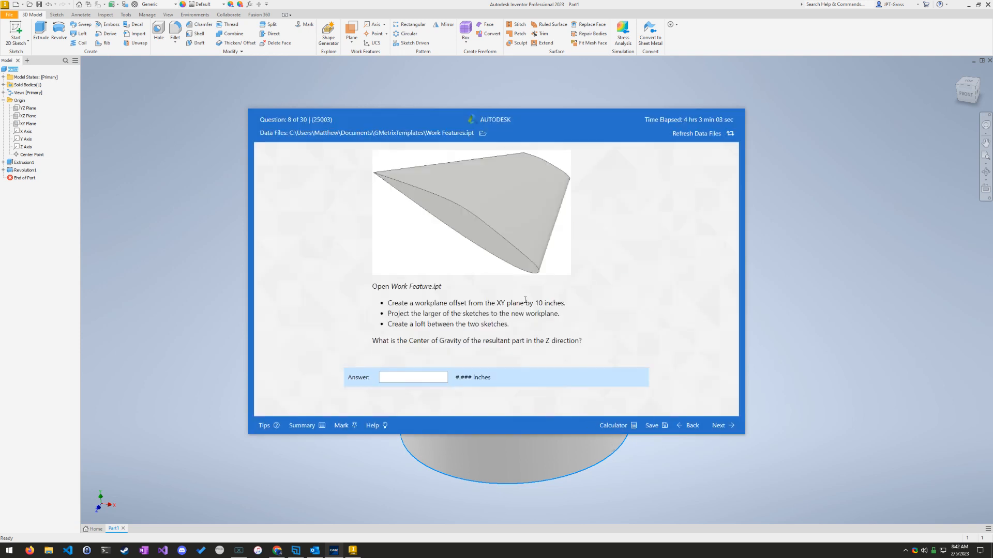
# Step: Advance through questions 8, 9 and 10 without answering them, dismissing each grading result, to reach question 11
pyautogui.click(720, 426)
pyautogui.click(512, 293)
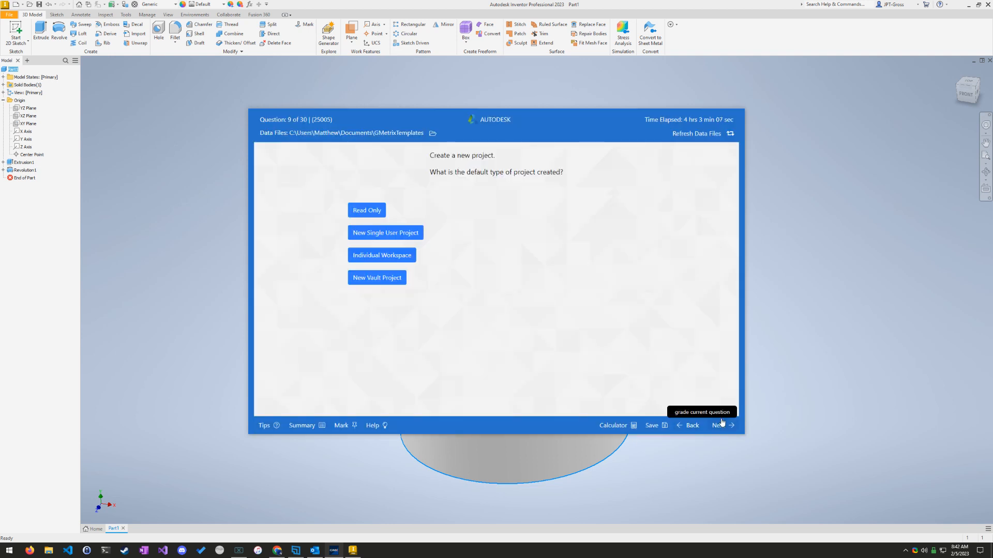
pyautogui.click(720, 426)
pyautogui.click(520, 286)
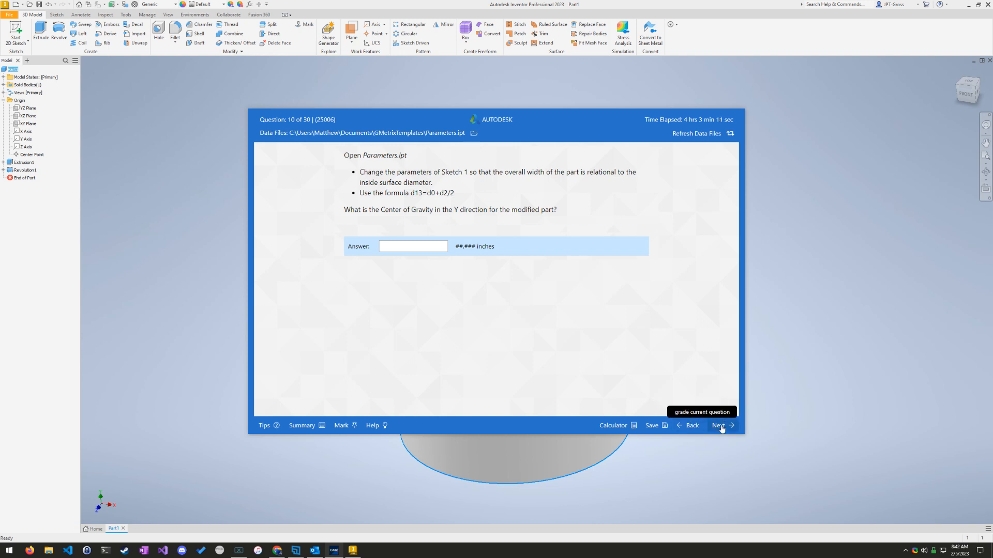
pyautogui.click(719, 426)
pyautogui.click(516, 291)
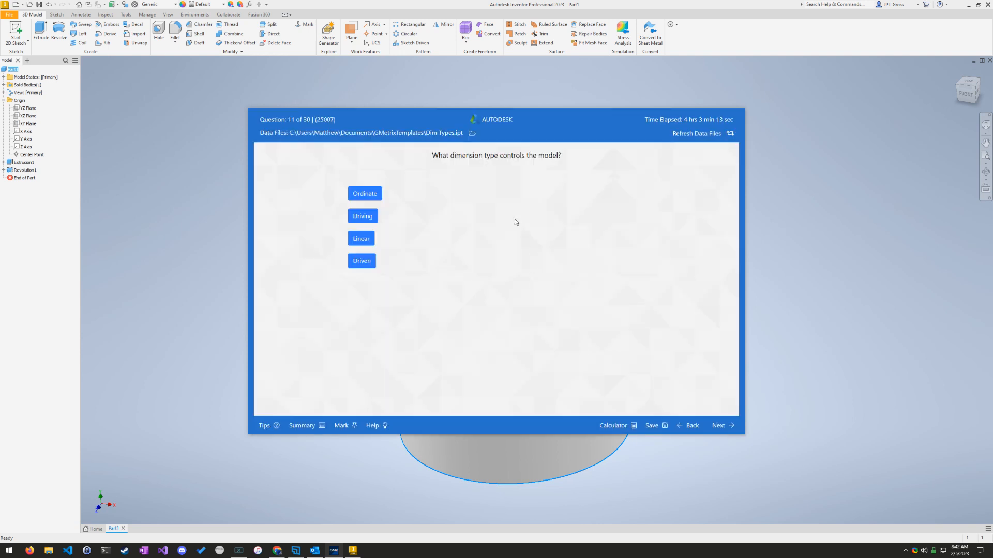
# Step: Open question 10, Parameters, from the test summary
pyautogui.click(316, 426)
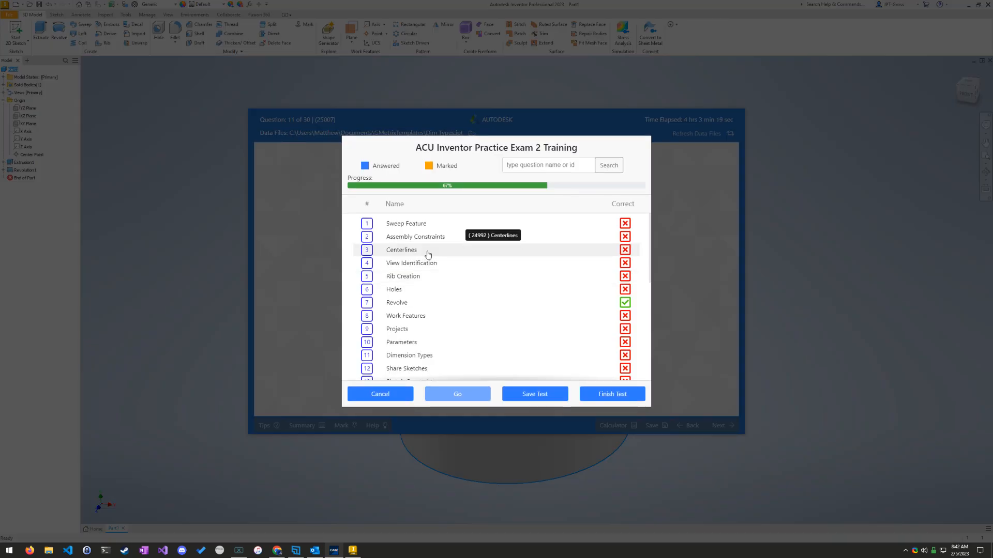
pyautogui.scroll(-1, 419, 309)
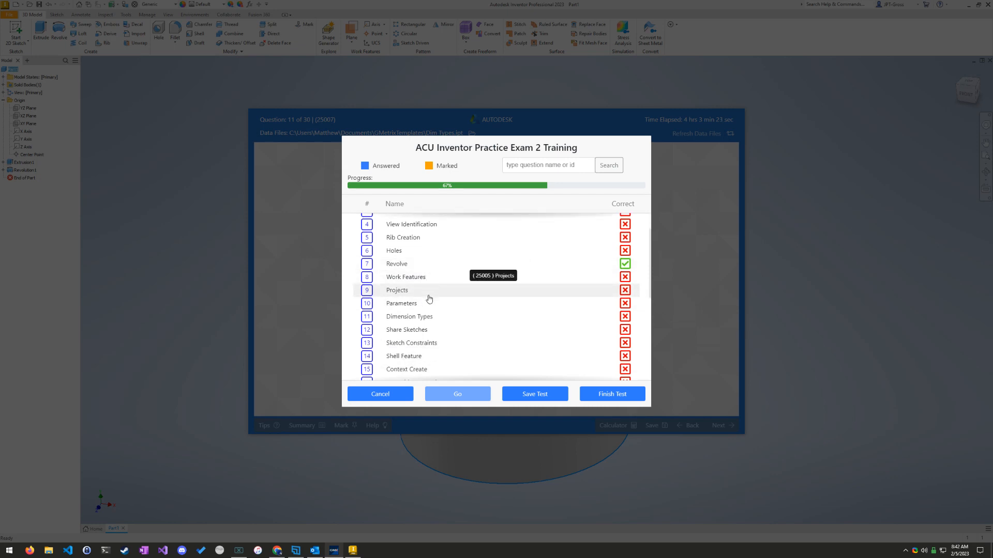
pyautogui.scroll(-1, 428, 303)
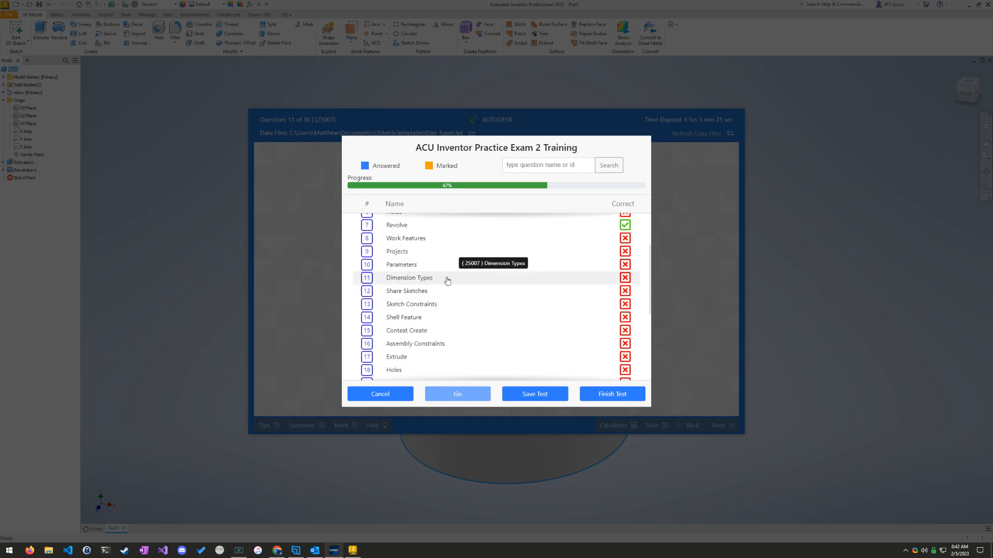
pyautogui.click(446, 265)
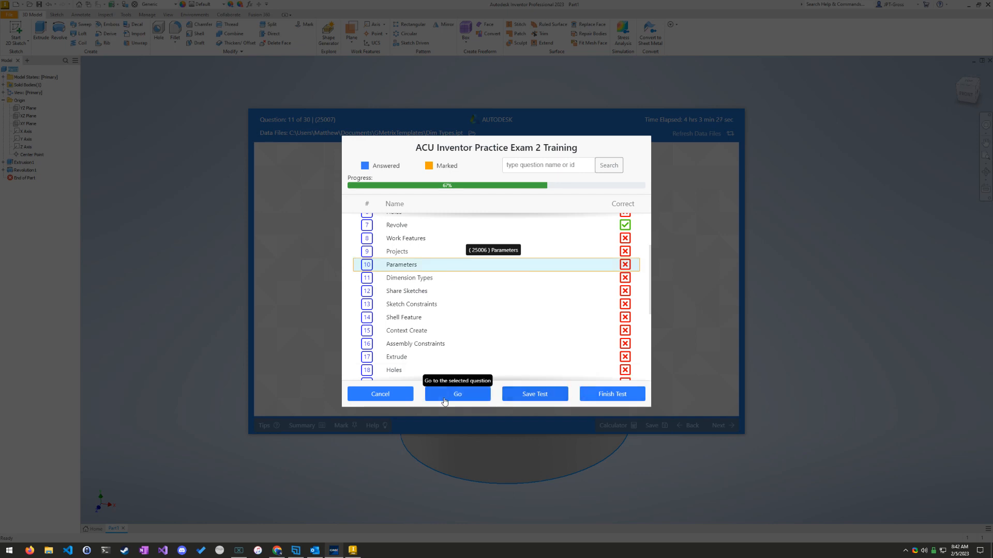
pyautogui.click(462, 397)
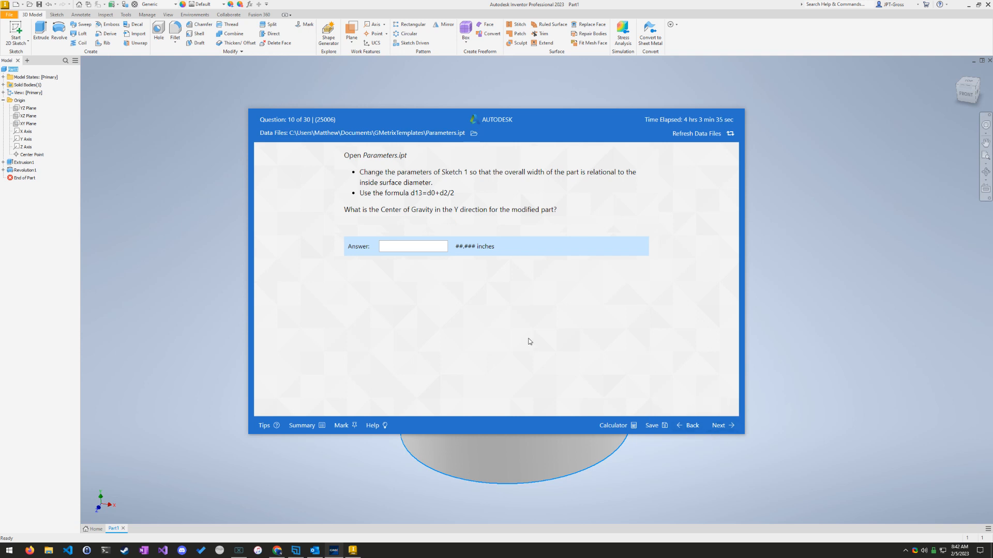
# Step: Go to question 14, Shell Feature, from the test summary
pyautogui.click(313, 425)
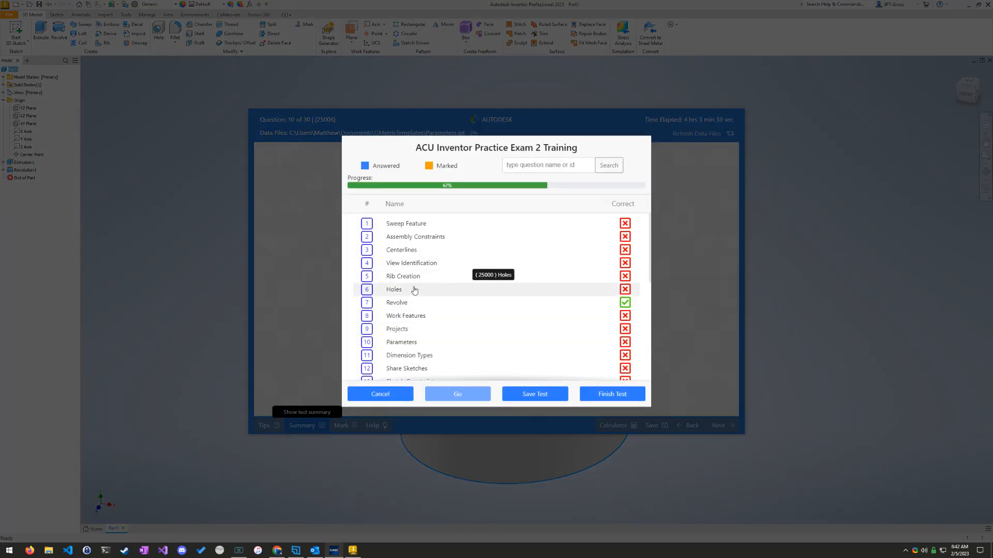
pyautogui.scroll(-1, 429, 290)
pyautogui.scroll(-1, 438, 310)
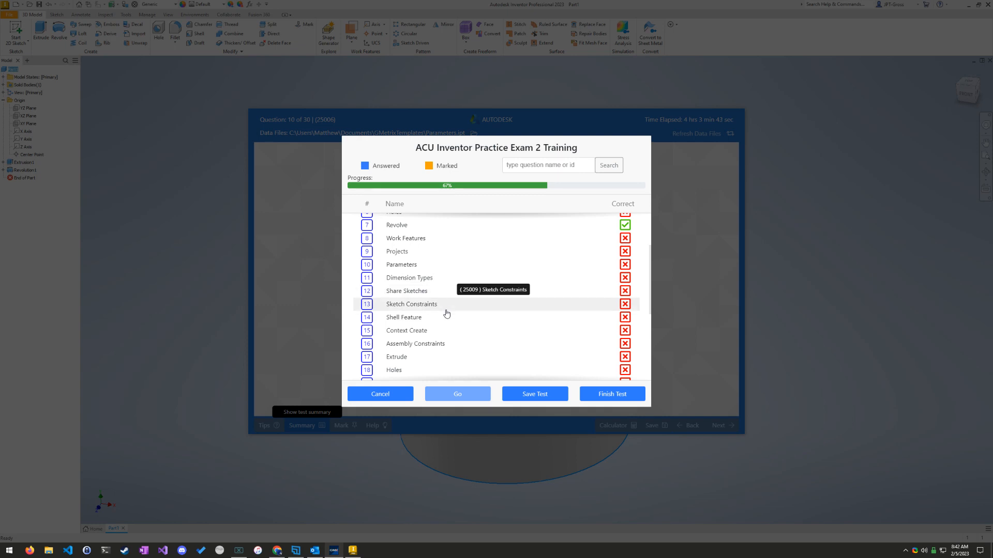
pyautogui.click(446, 317)
pyautogui.click(467, 396)
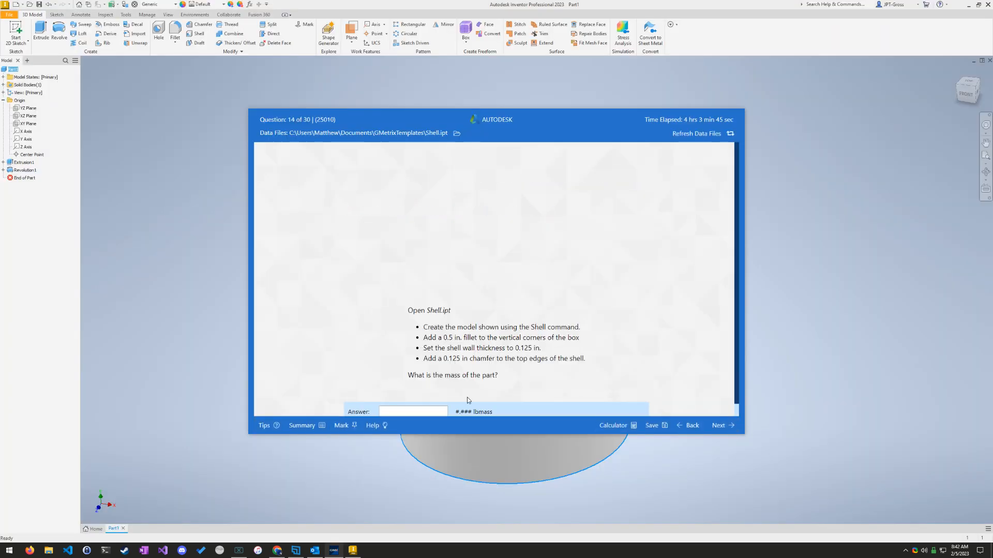
# Step: Return to question 10, Parameters, through the test summary
pyautogui.click(319, 425)
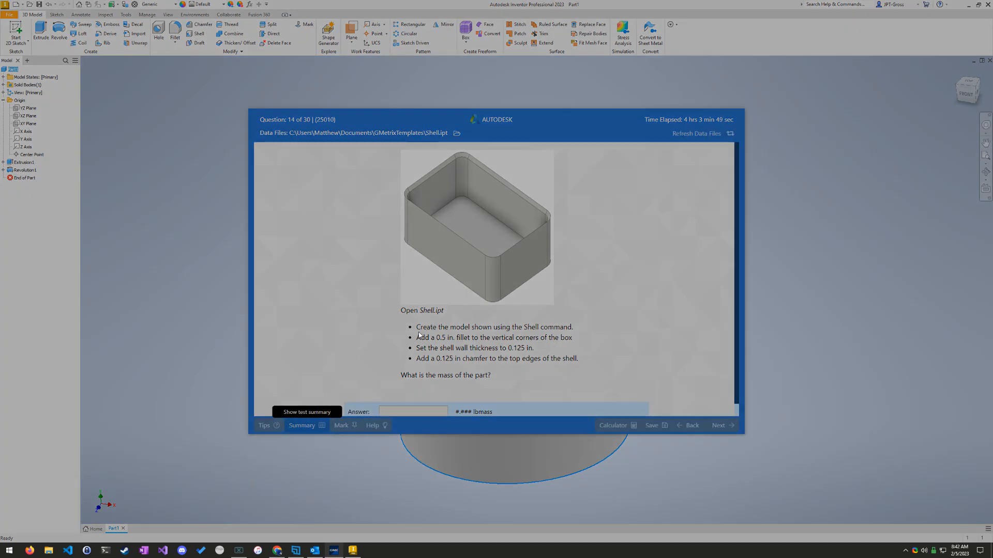
pyautogui.scroll(-1, 445, 300)
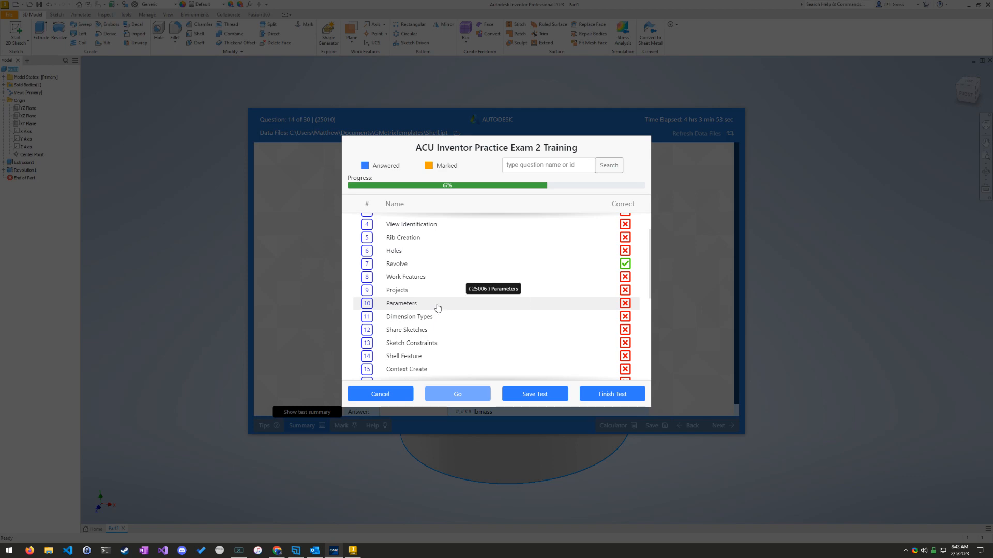
pyautogui.click(438, 307)
pyautogui.click(455, 396)
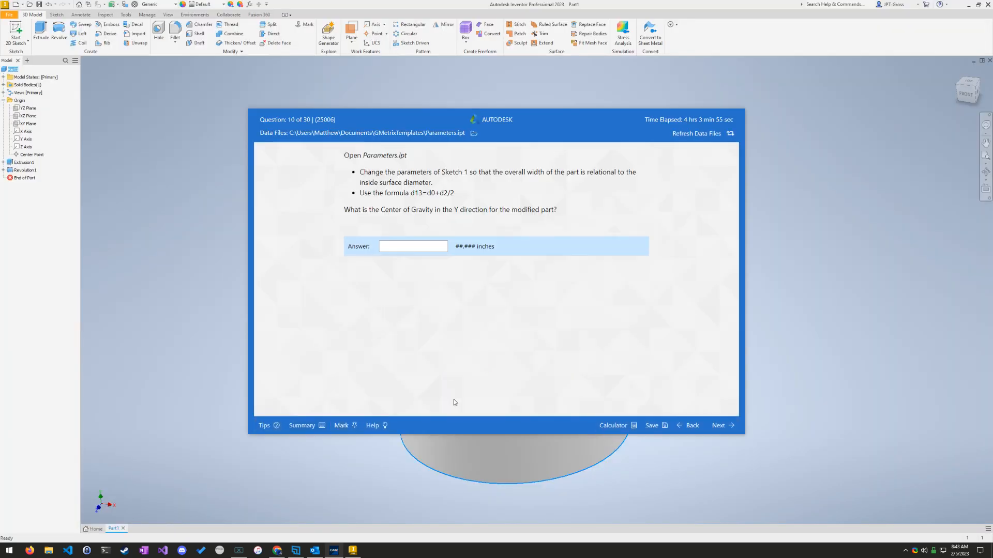
# Step: Open question 1, Sweep Feature, from the test summary
pyautogui.click(316, 426)
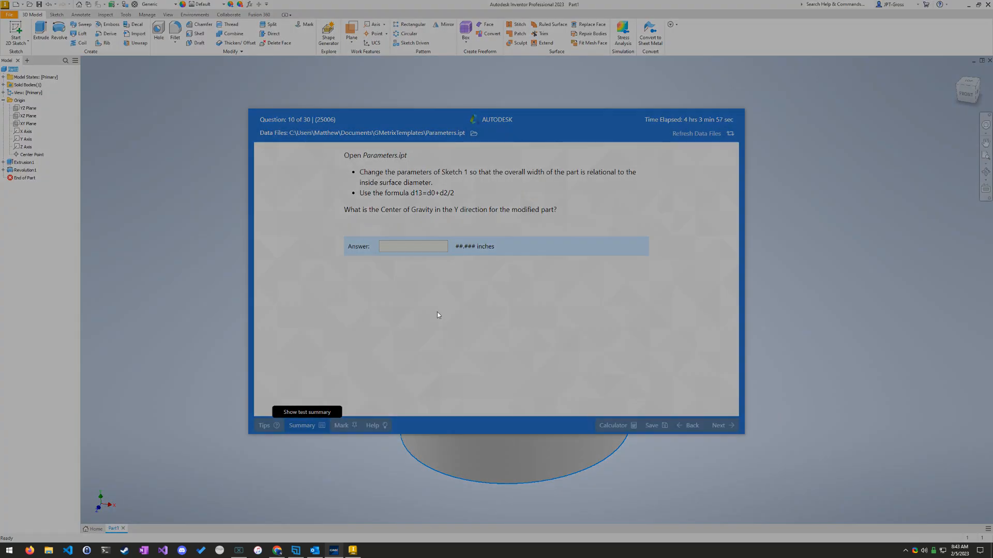
pyautogui.scroll(-4, 437, 307)
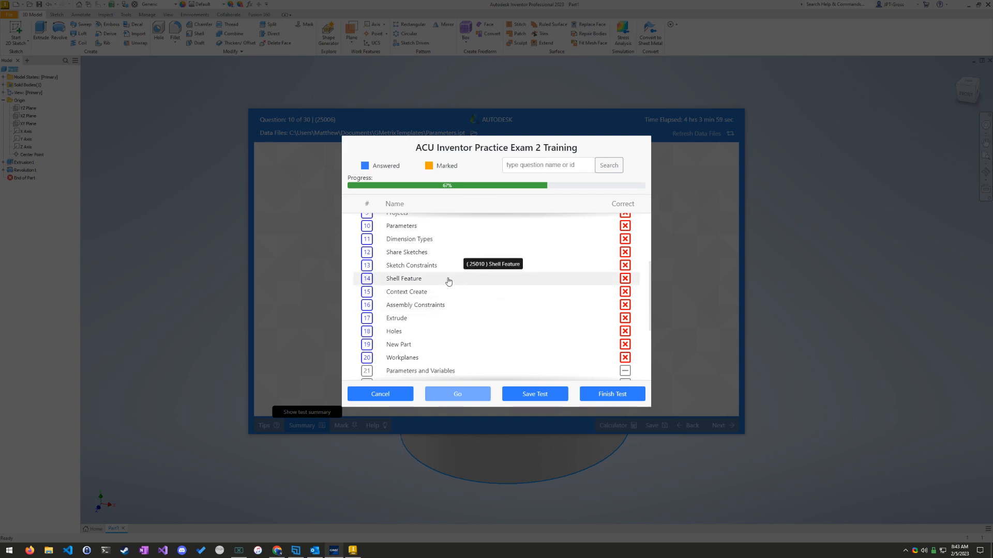
pyautogui.scroll(1, 448, 284)
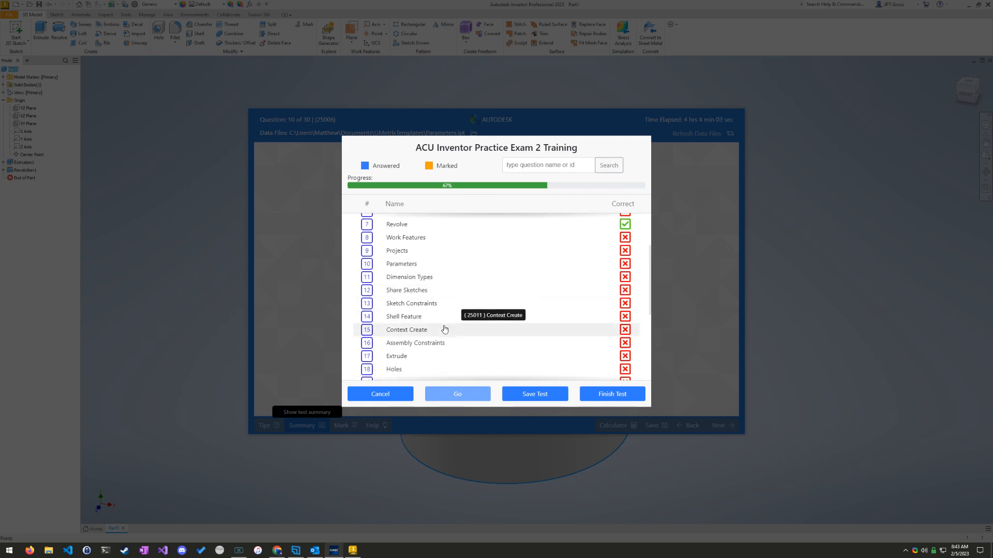
pyautogui.scroll(-1, 444, 330)
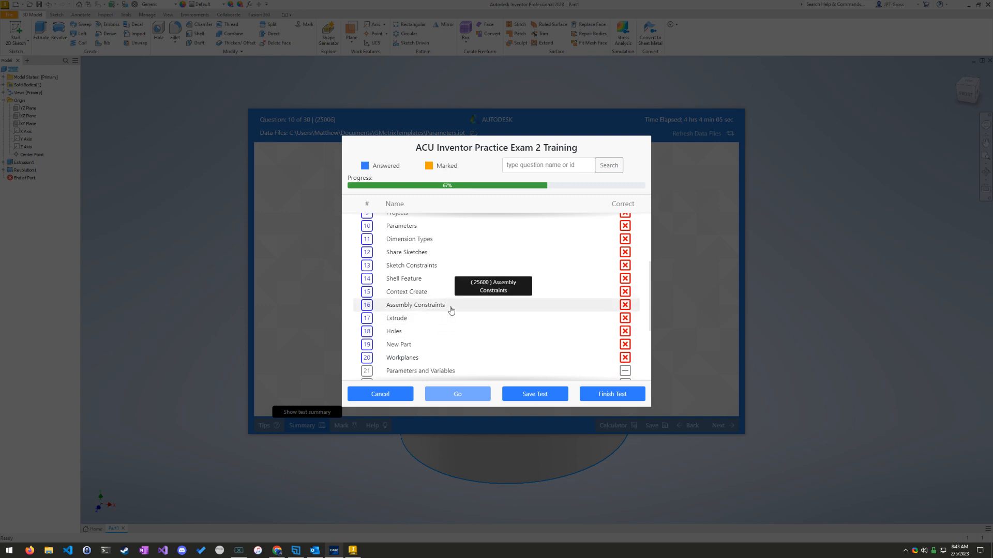
pyautogui.scroll(-2, 449, 318)
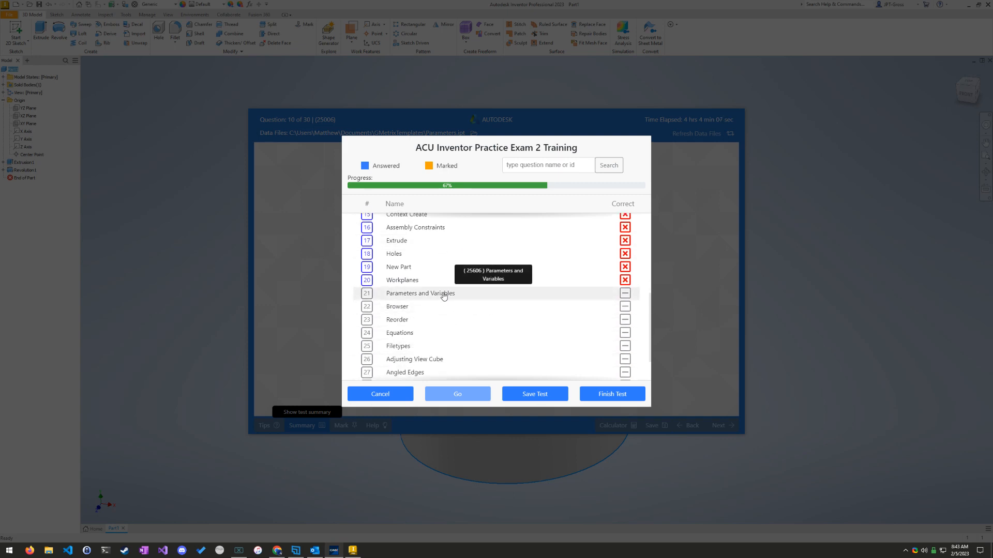
pyautogui.scroll(5, 441, 284)
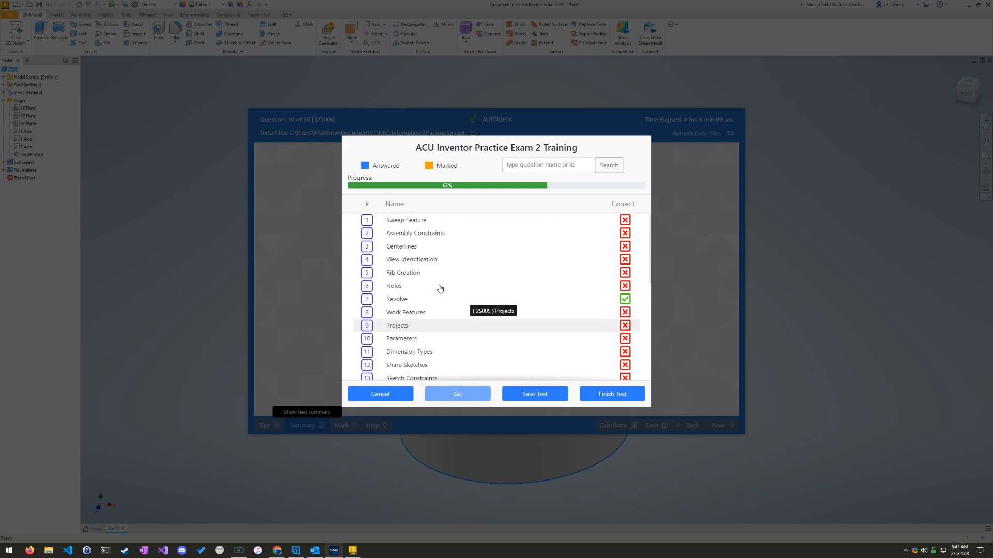
pyautogui.click(437, 224)
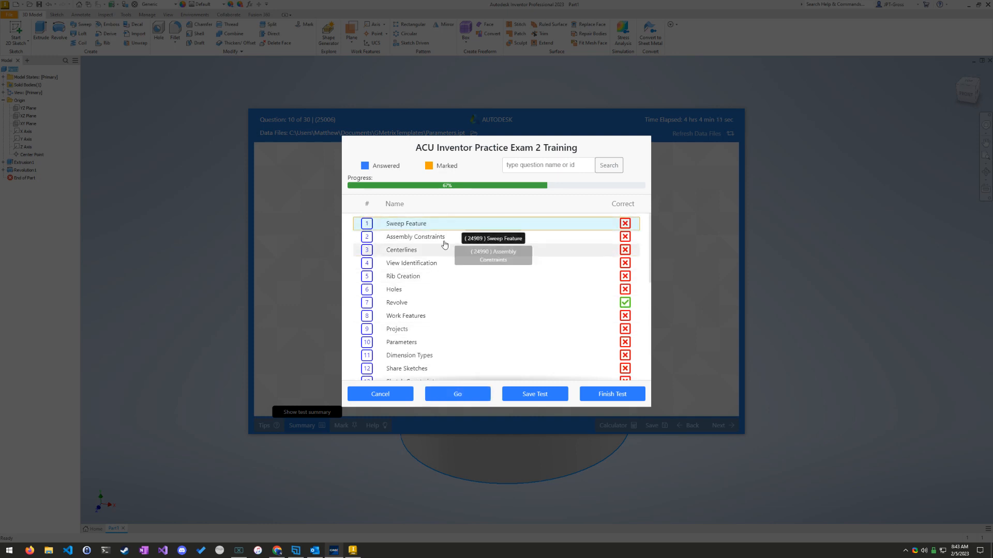
pyautogui.click(459, 396)
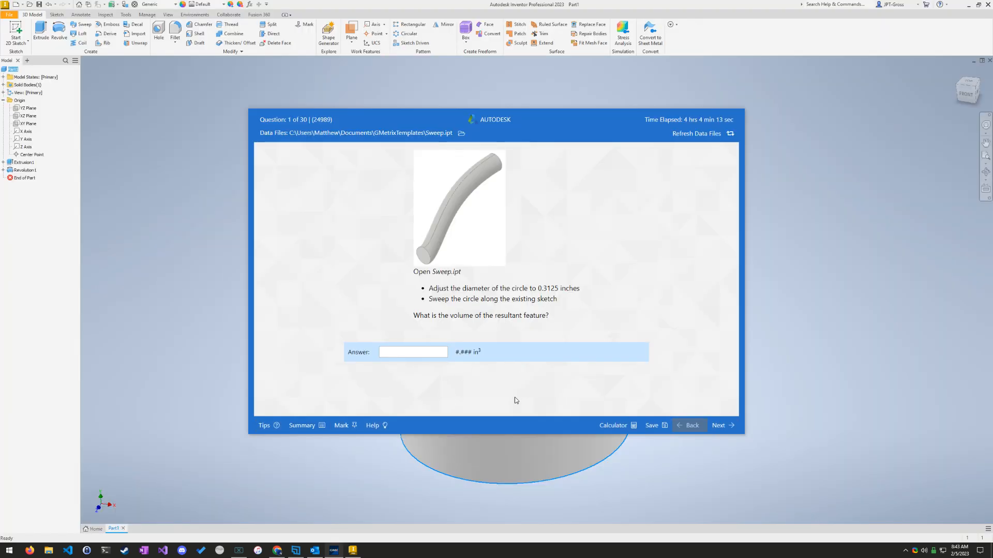
# Step: Advance through questions 1, 2 and 3 without answering them, dismissing each grading result, to reach question 4
pyautogui.click(719, 425)
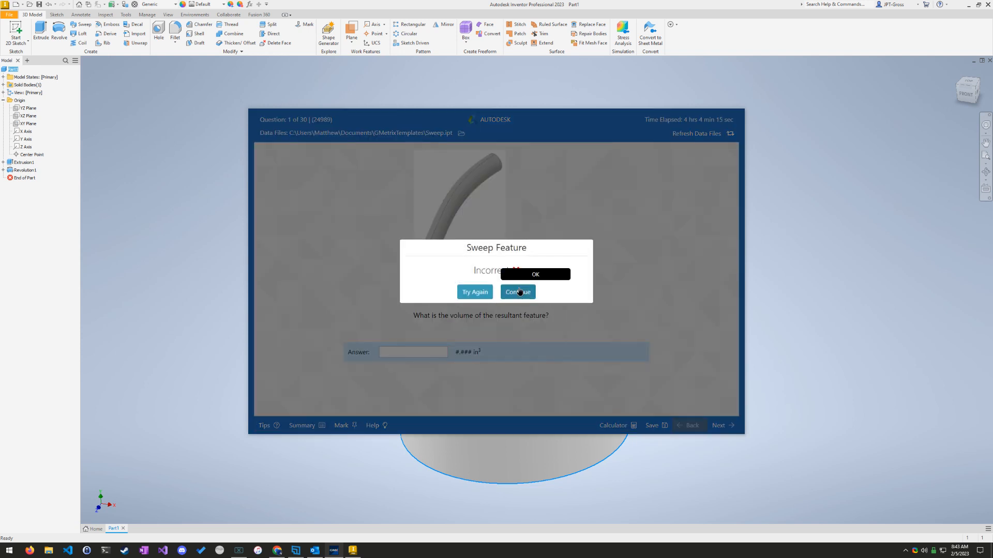
pyautogui.click(519, 291)
pyautogui.click(719, 425)
pyautogui.click(518, 291)
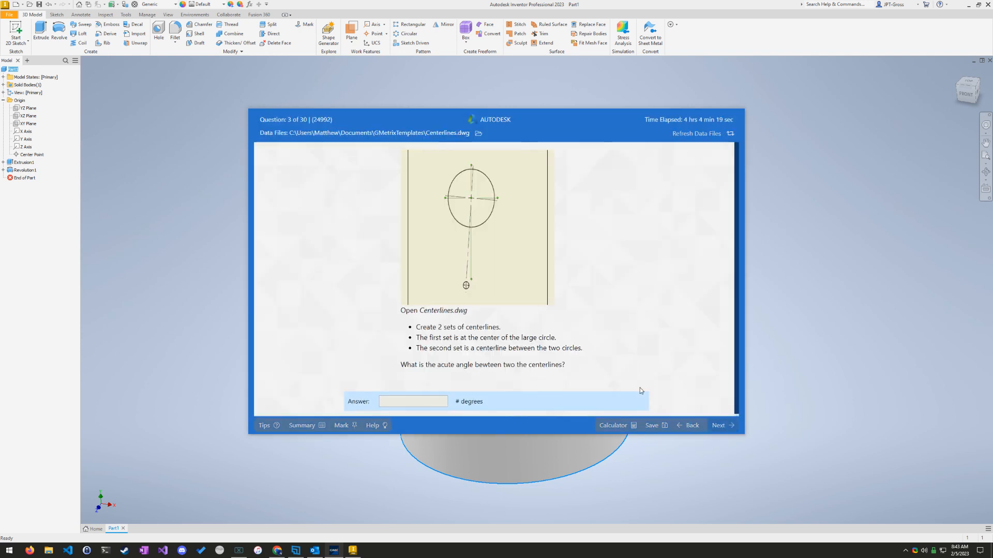
pyautogui.click(719, 426)
pyautogui.click(517, 289)
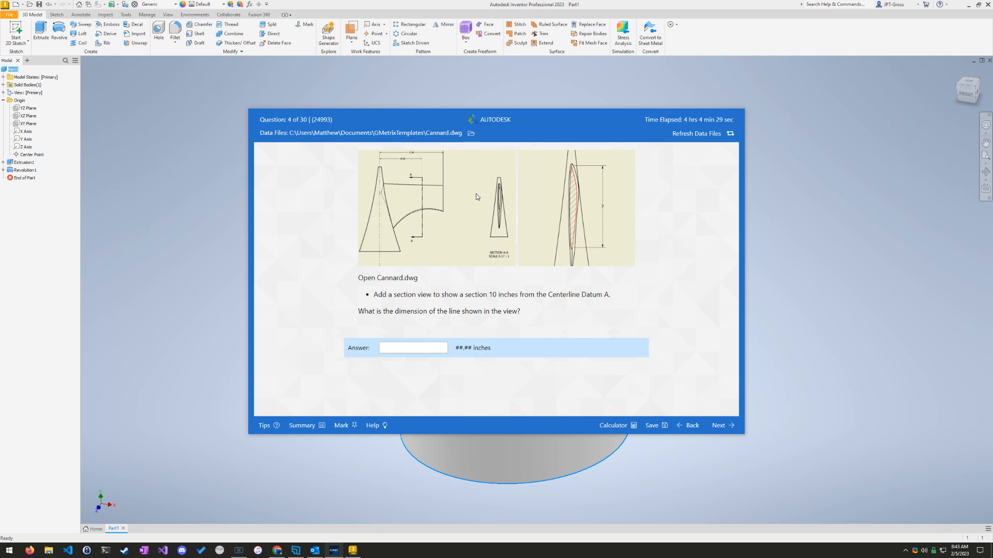
# Step: Switch to Inventor, dismiss the part's iProperties and close the grooved cylinder part
pyautogui.click(492, 439)
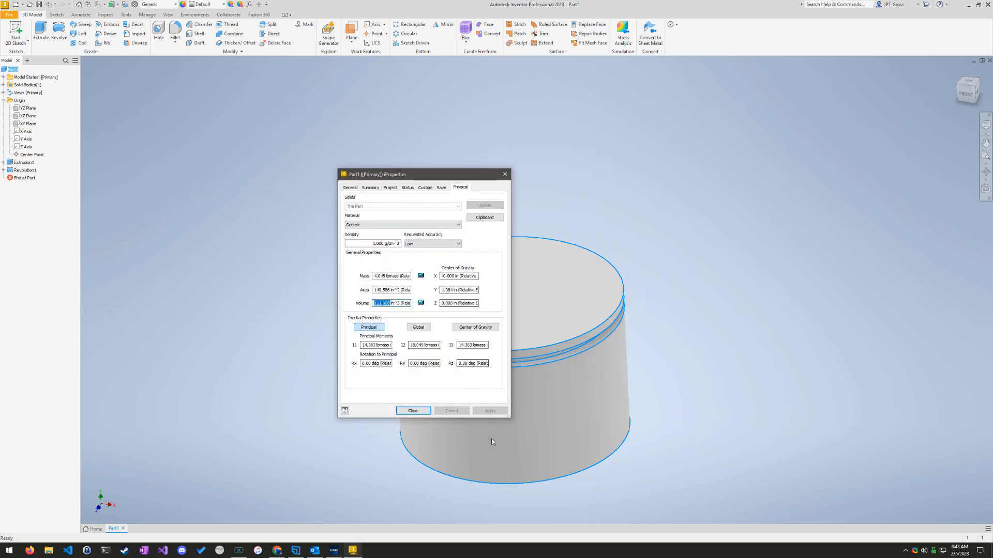
pyautogui.click(414, 411)
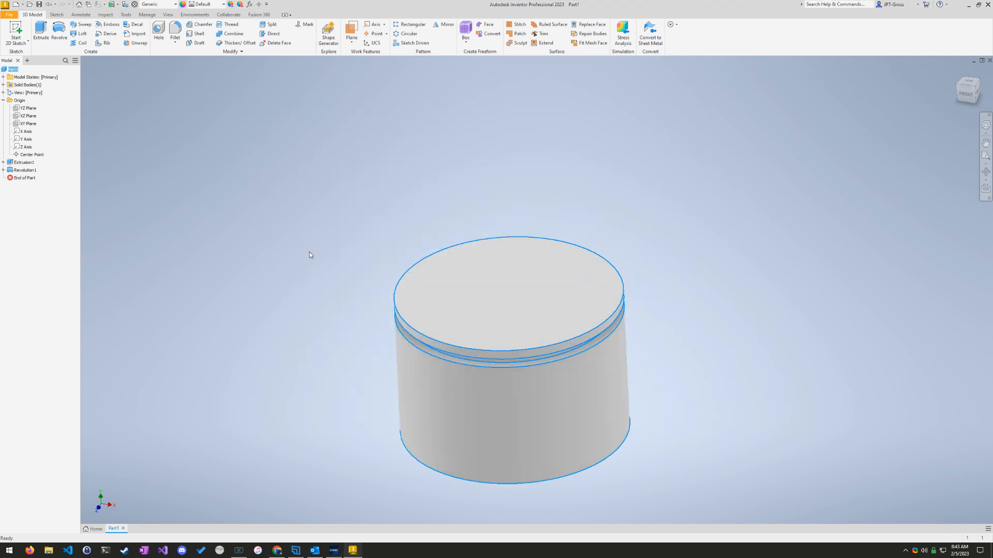
pyautogui.click(121, 529)
pyautogui.click(471, 284)
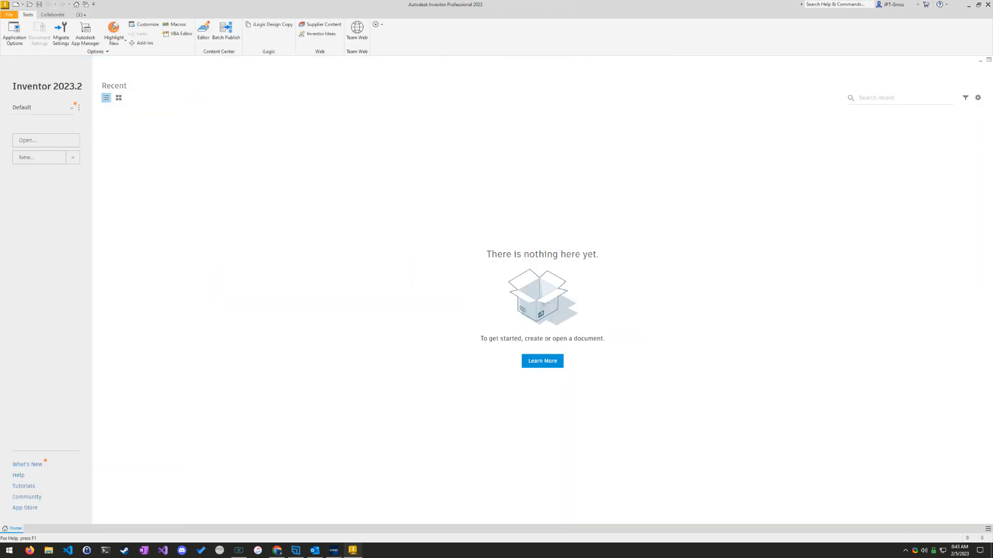
# Step: Open the drawing Cannard.dwg from the GMetrixTemplates folder in Documents
pyautogui.click(52, 141)
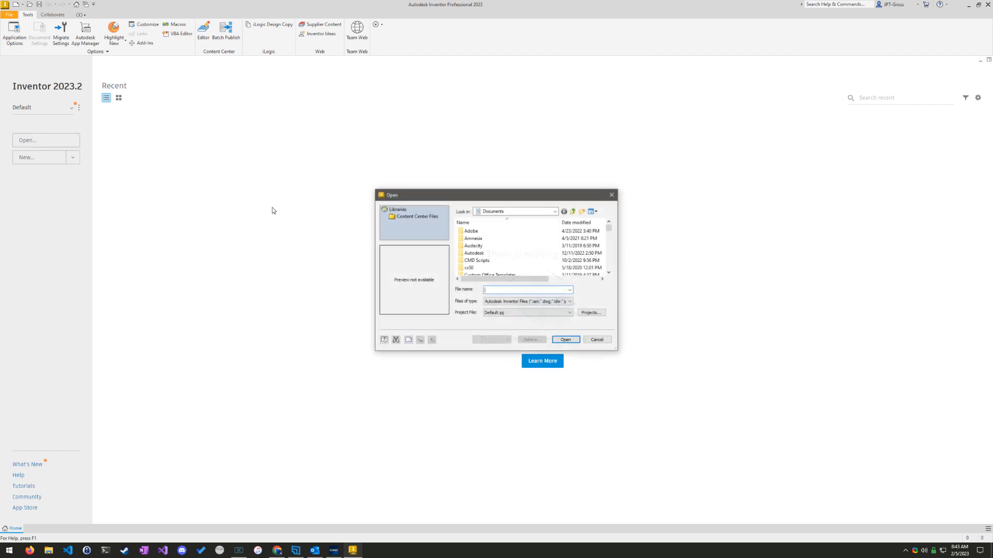
pyautogui.click(515, 212)
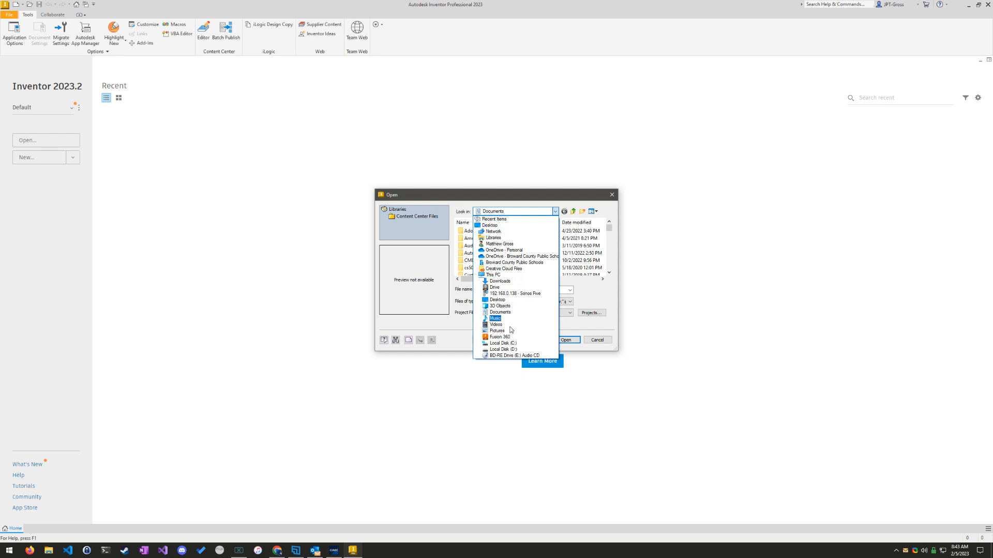
pyautogui.click(499, 312)
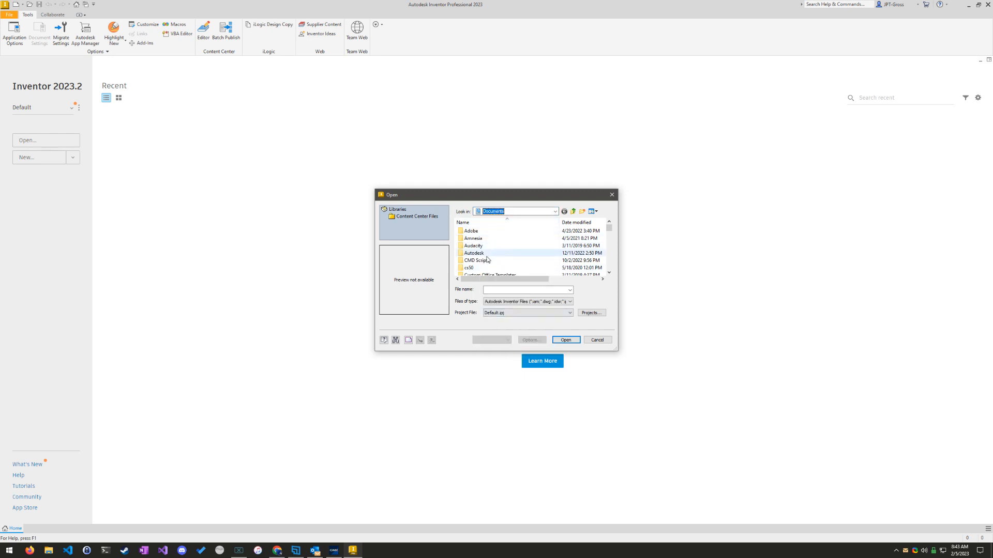
pyautogui.scroll(-2, 496, 258)
pyautogui.scroll(-1, 493, 261)
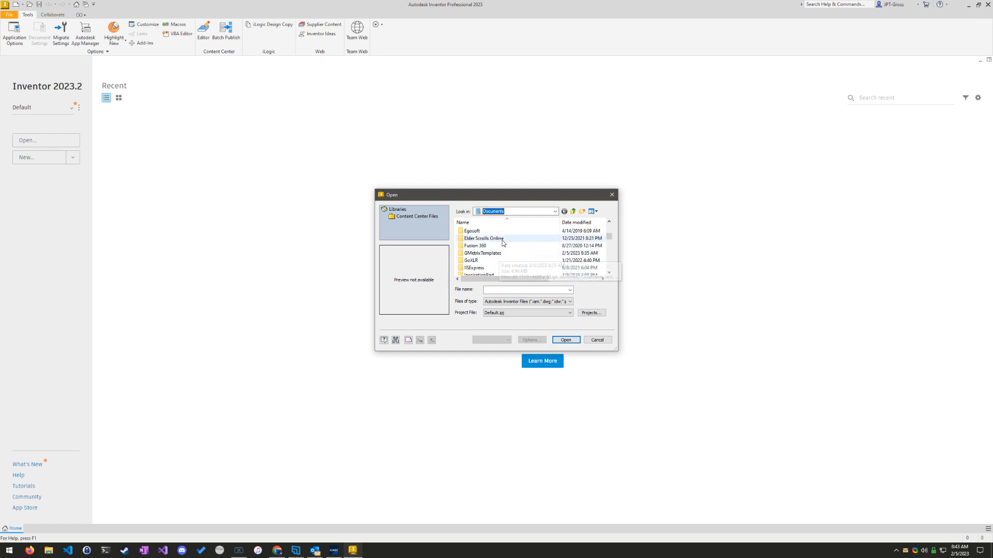
pyautogui.doubleClick(503, 256)
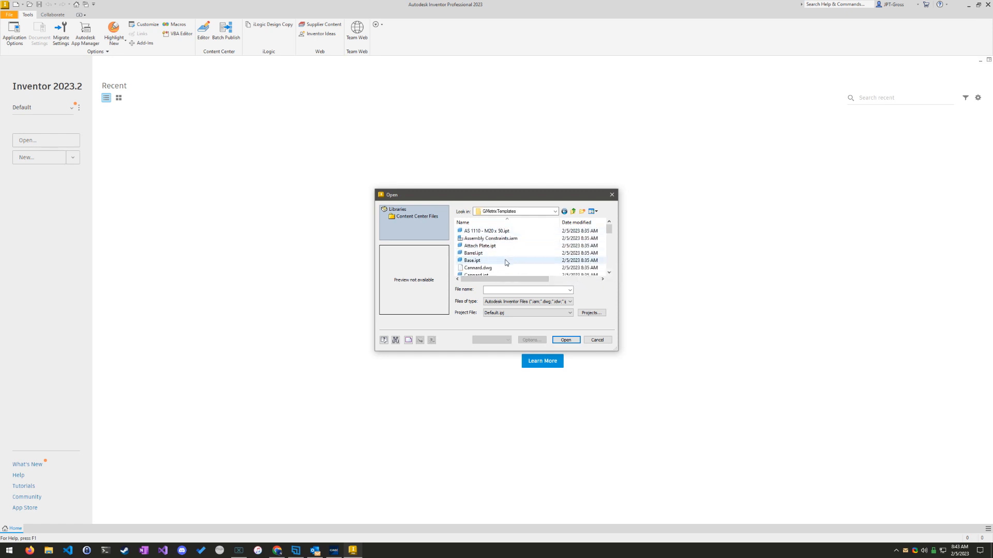
pyautogui.scroll(-1, 494, 261)
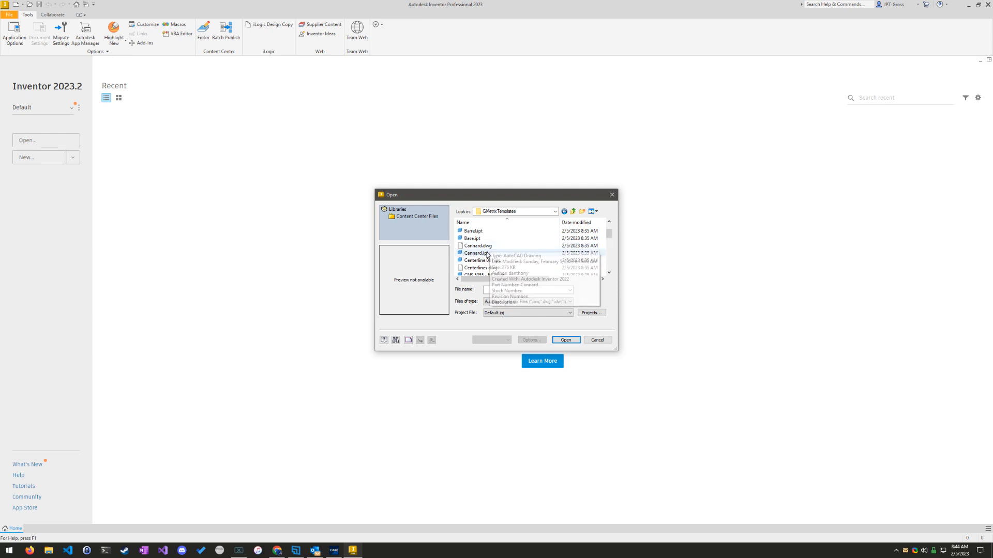
pyautogui.doubleClick(496, 246)
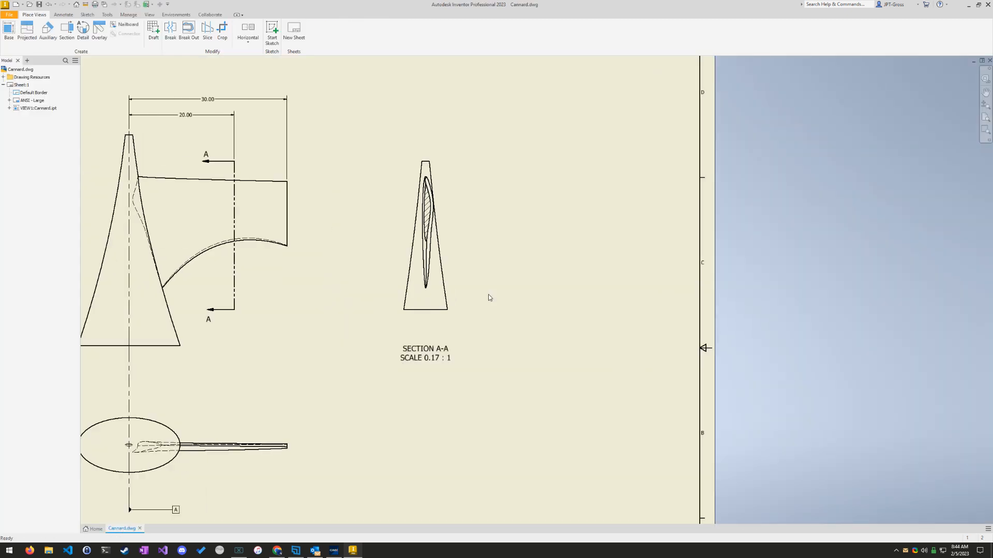
pyautogui.moveTo(269, 356); pyautogui.dragTo(419, 364, button='middle')
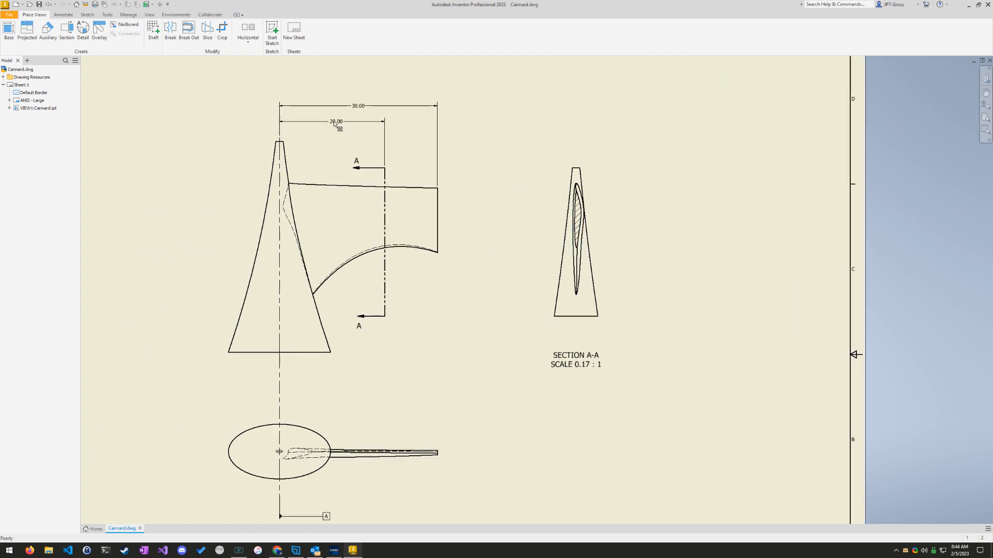
pyautogui.moveTo(385, 308); pyautogui.dragTo(384, 310)
pyautogui.click(67, 32)
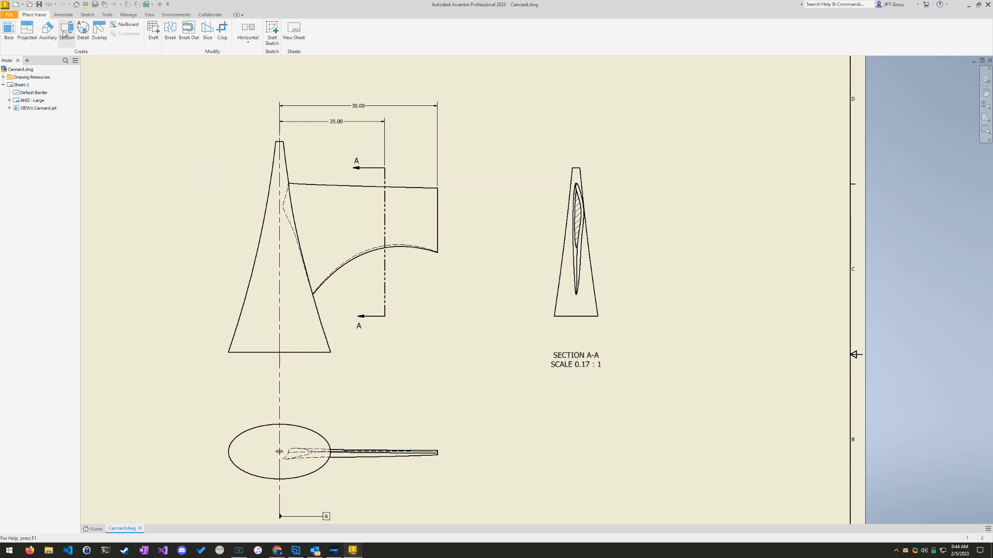
pyautogui.click(331, 169)
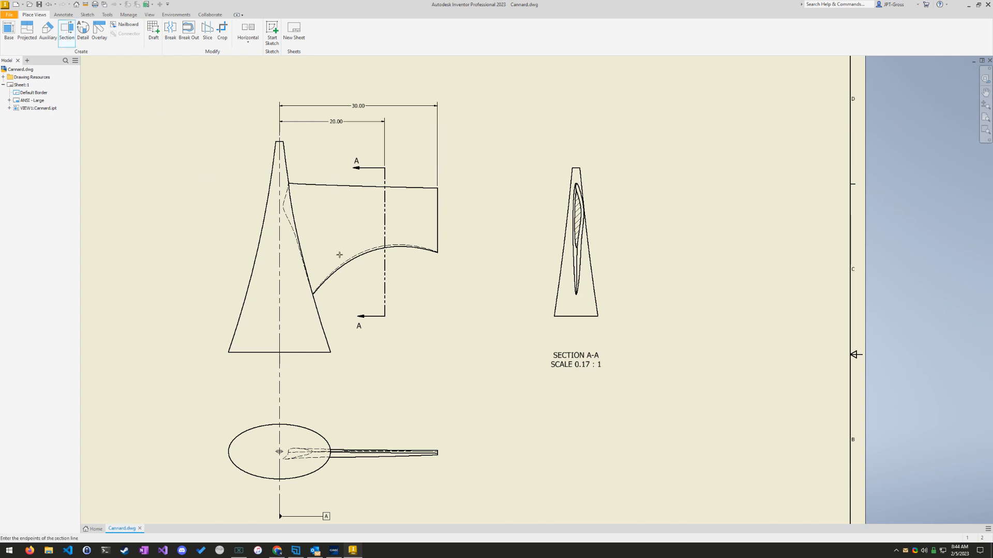
pyautogui.click(334, 170)
pyautogui.click(343, 330)
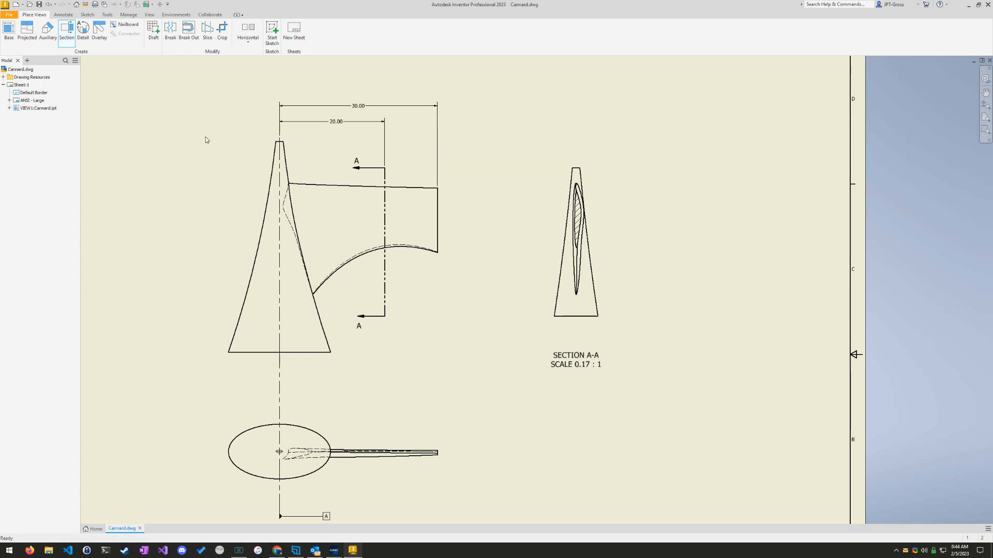
pyautogui.click(66, 32)
pyautogui.click(335, 193)
pyautogui.click(332, 163)
pyautogui.click(334, 303)
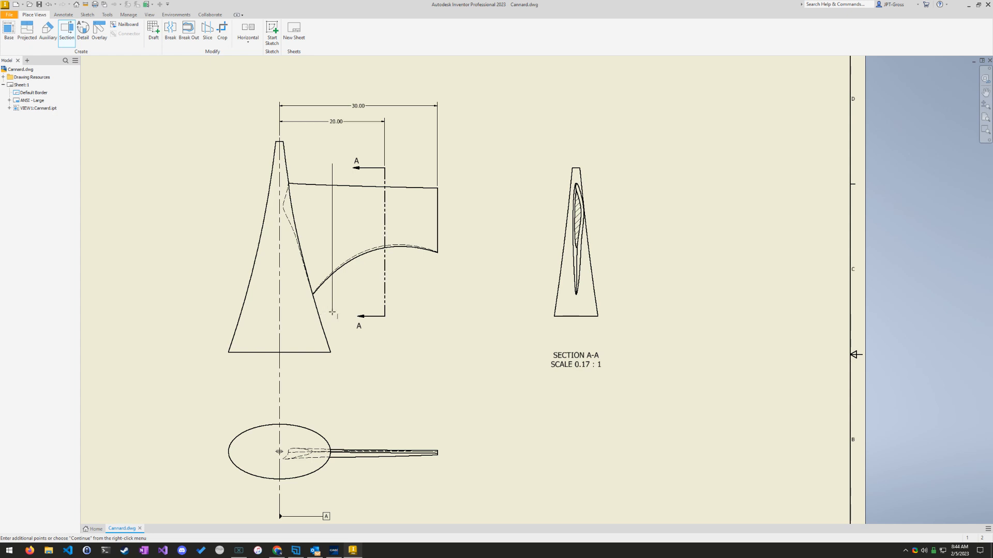
pyautogui.press('Escape')
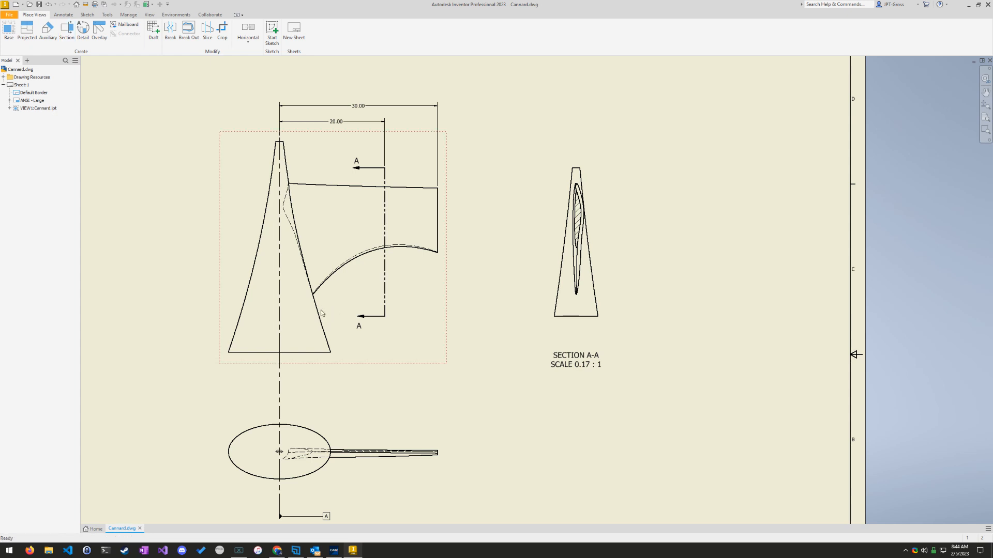
pyautogui.click(67, 32)
pyautogui.click(332, 186)
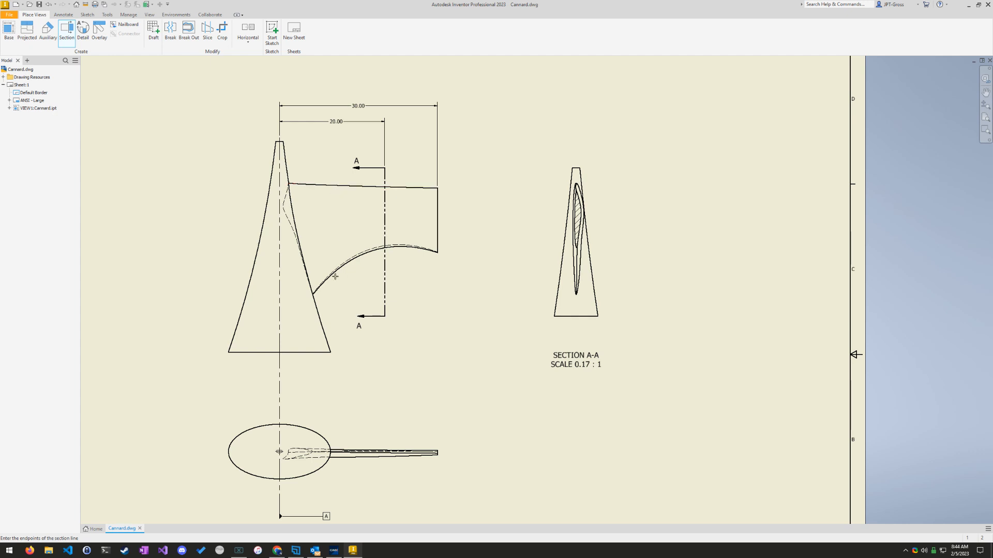
pyautogui.click(333, 186)
pyautogui.click(333, 293)
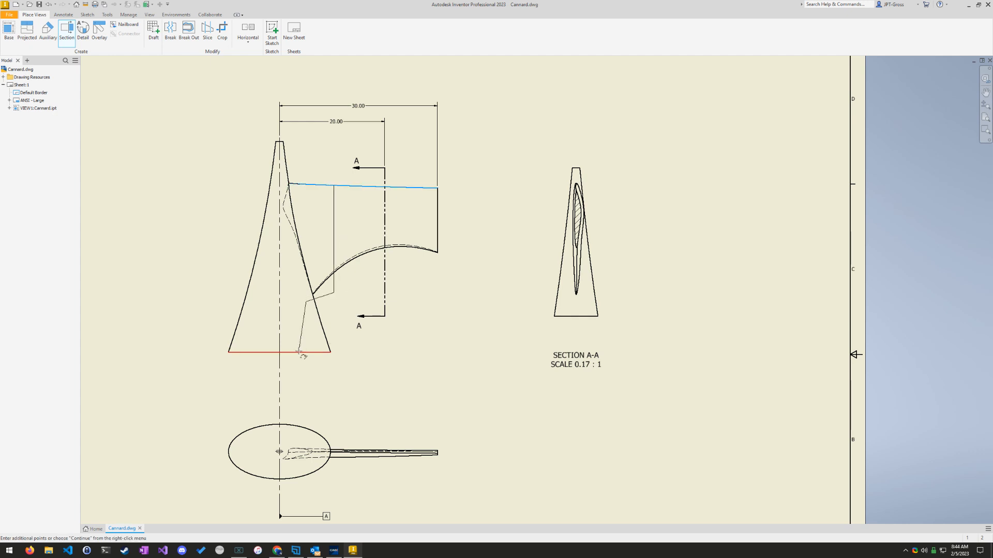
pyautogui.press('Escape')
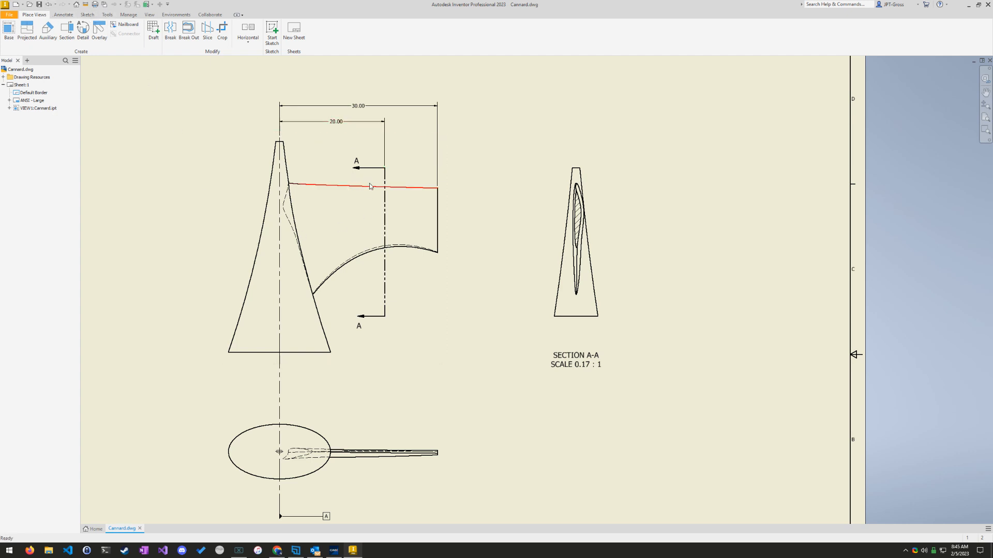
# Step: Start a new sketch on the front view that carries section line A-A
pyautogui.click(88, 15)
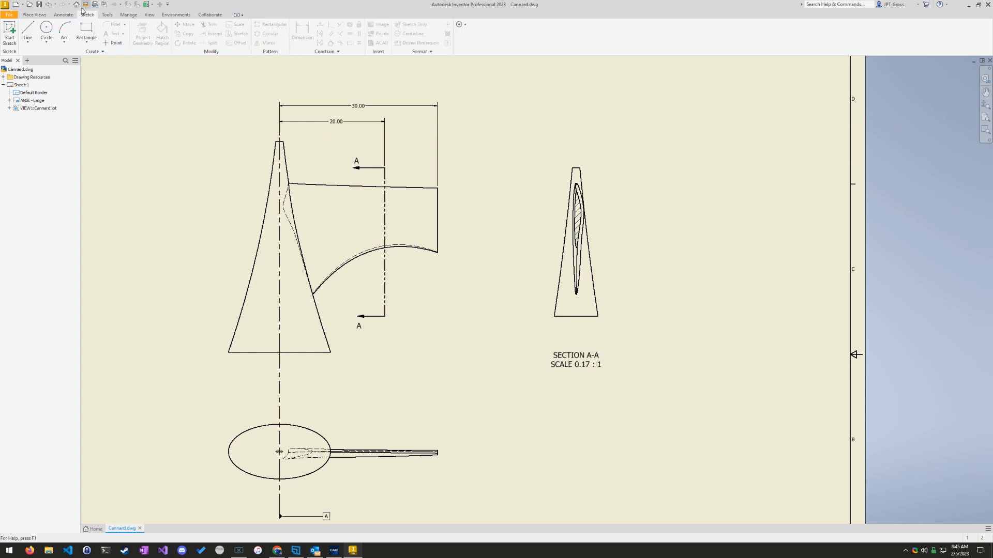
pyautogui.click(34, 15)
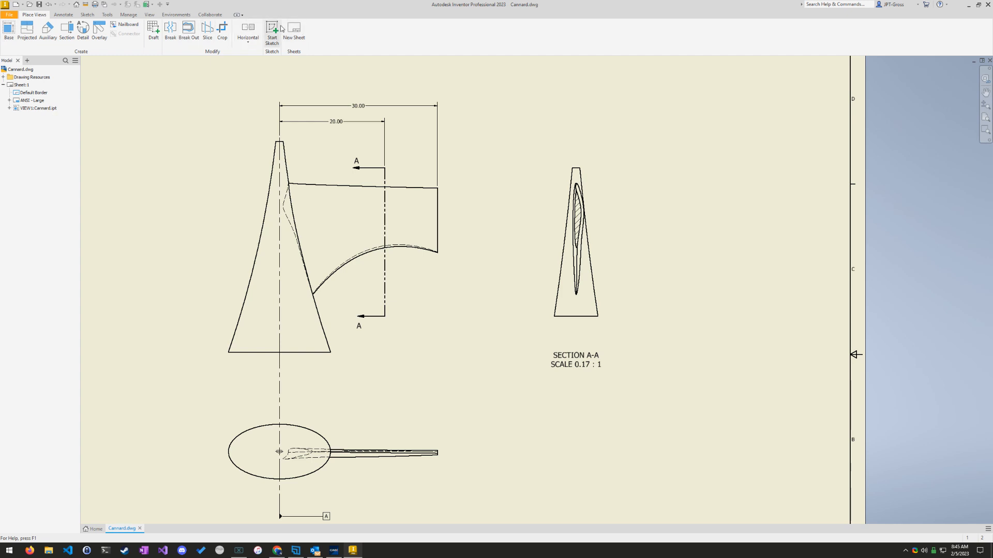
pyautogui.click(92, 15)
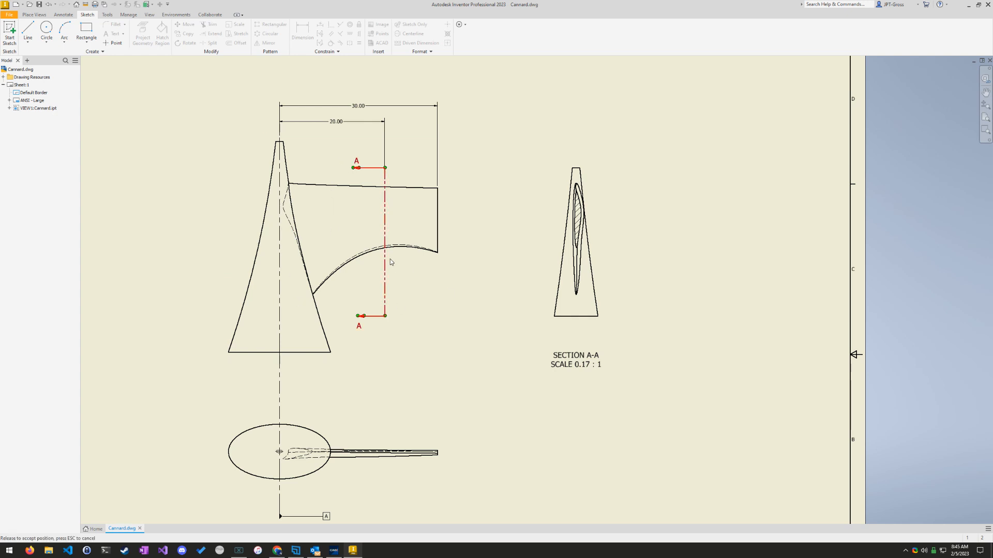
pyautogui.click(32, 14)
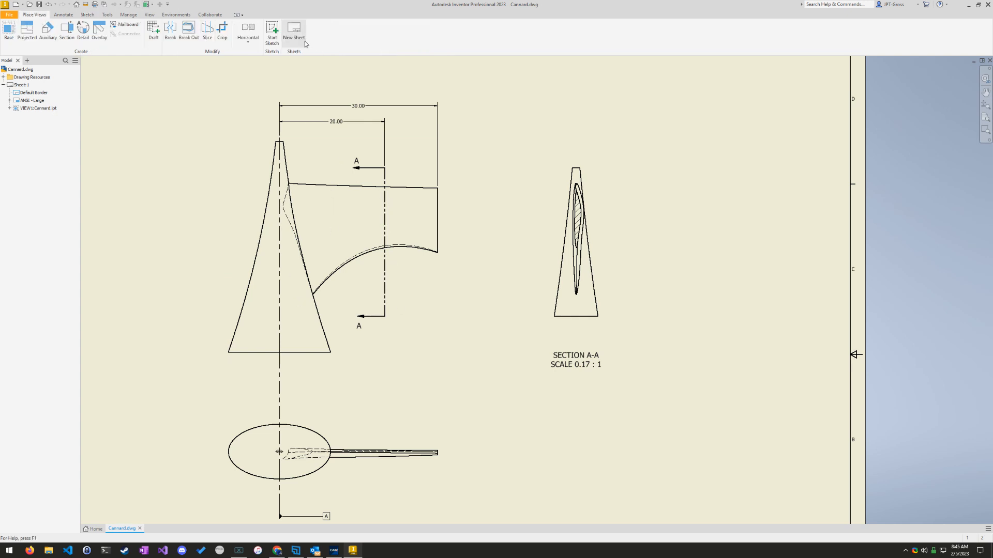
pyautogui.click(272, 31)
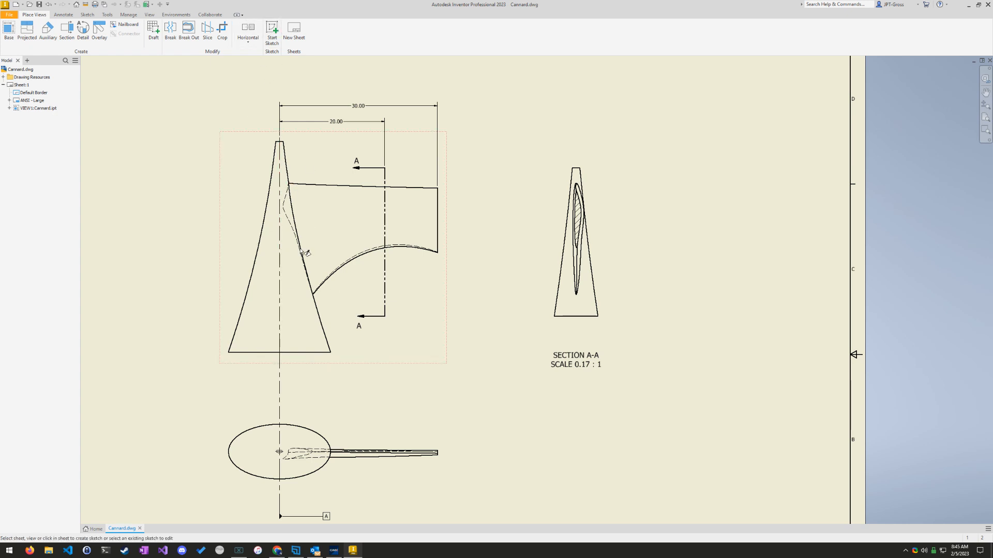
pyautogui.click(331, 244)
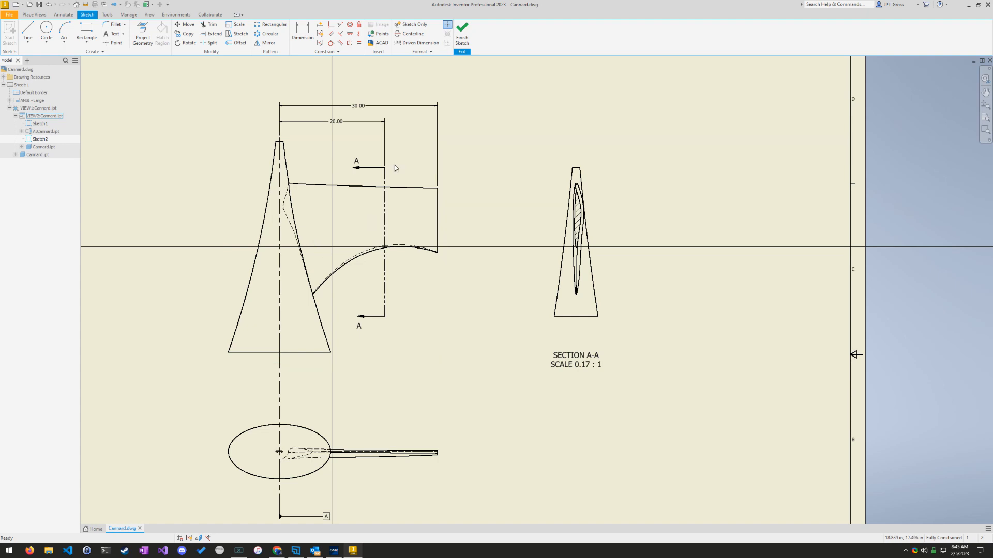
pyautogui.scroll(3, 234, 176)
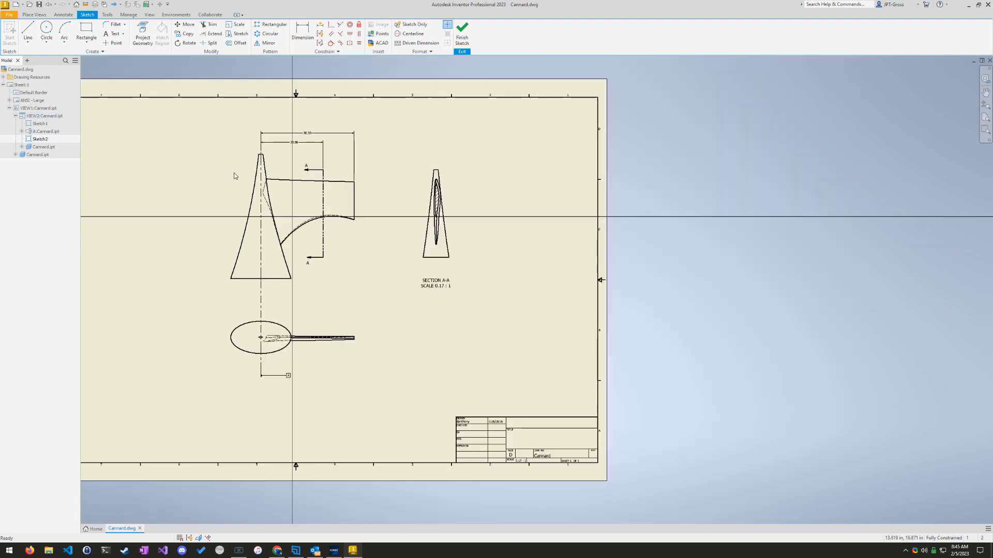
# Step: Draw a vertical line about 40 in long on the front view's centerline, from the tapered body's top edge to its base
pyautogui.scroll(-5, 284, 192)
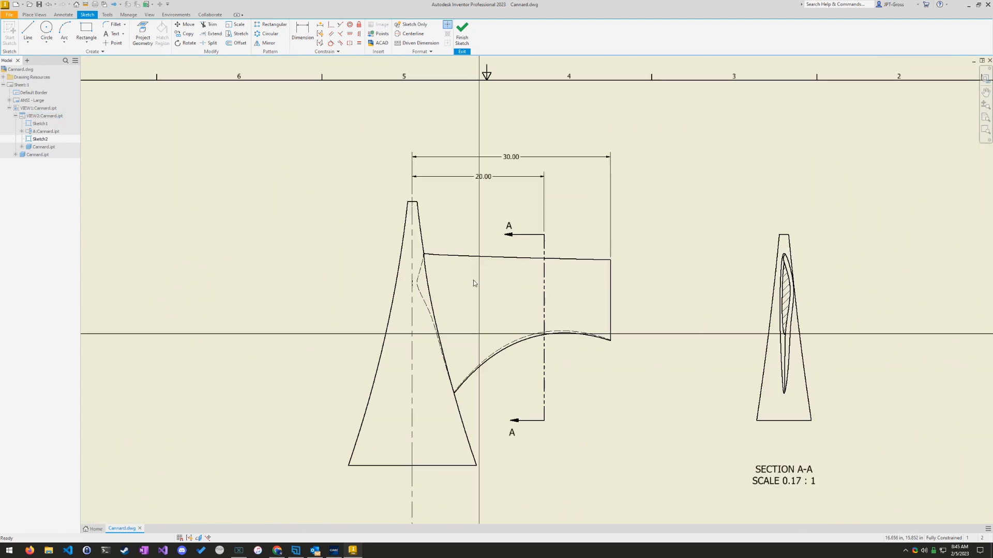
pyautogui.scroll(-1, 473, 283)
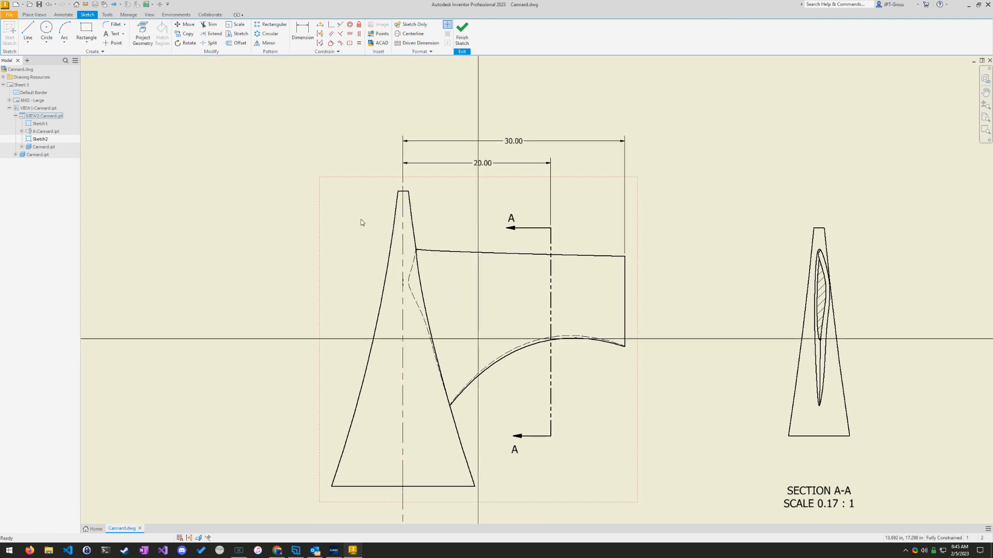
pyautogui.click(28, 31)
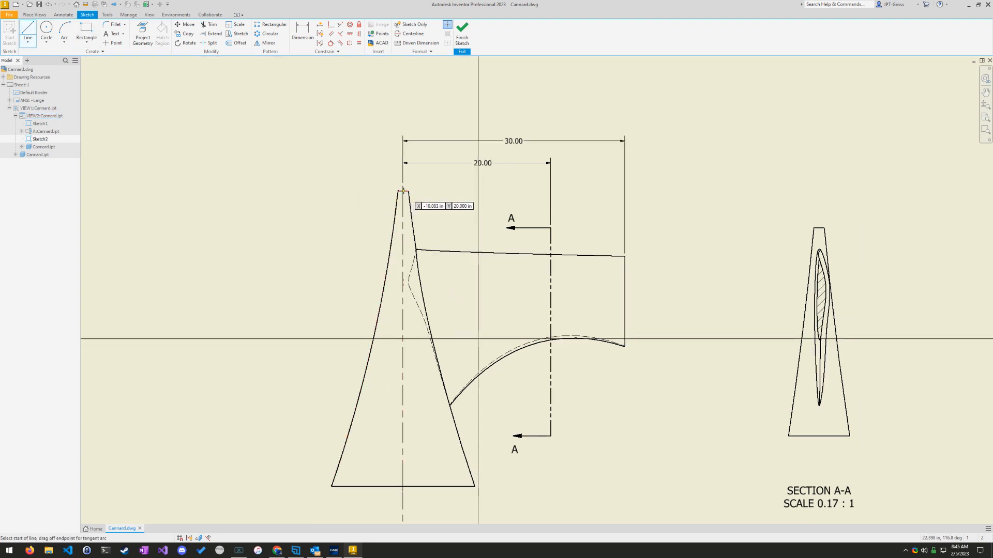
pyautogui.scroll(5, 409, 207)
pyautogui.scroll(-8, 423, 191)
pyautogui.click(425, 189)
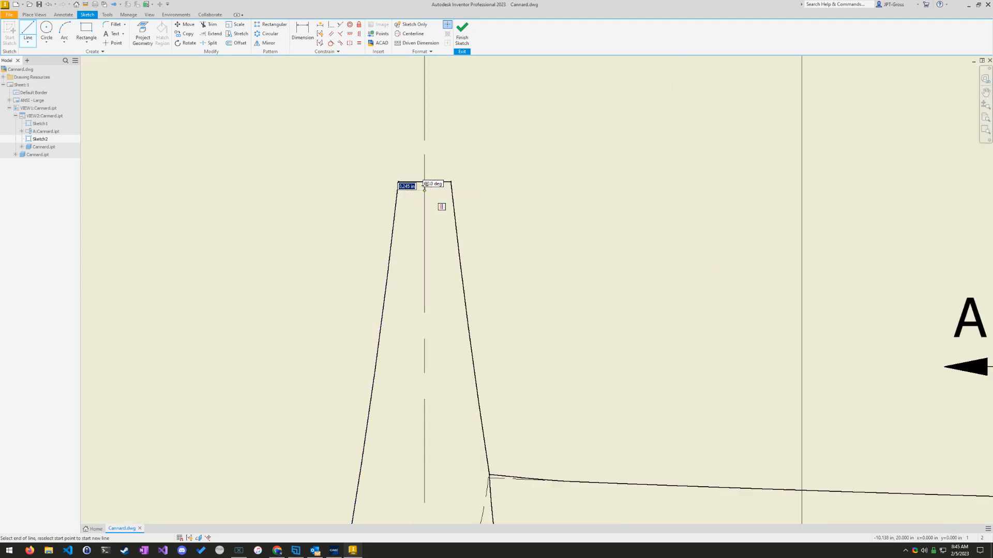
pyautogui.moveTo(423, 476)
pyautogui.mouseDown(button='middle')
pyautogui.moveTo(405, 205)
pyautogui.moveTo(376, 89)
pyautogui.mouseUp(button='middle')
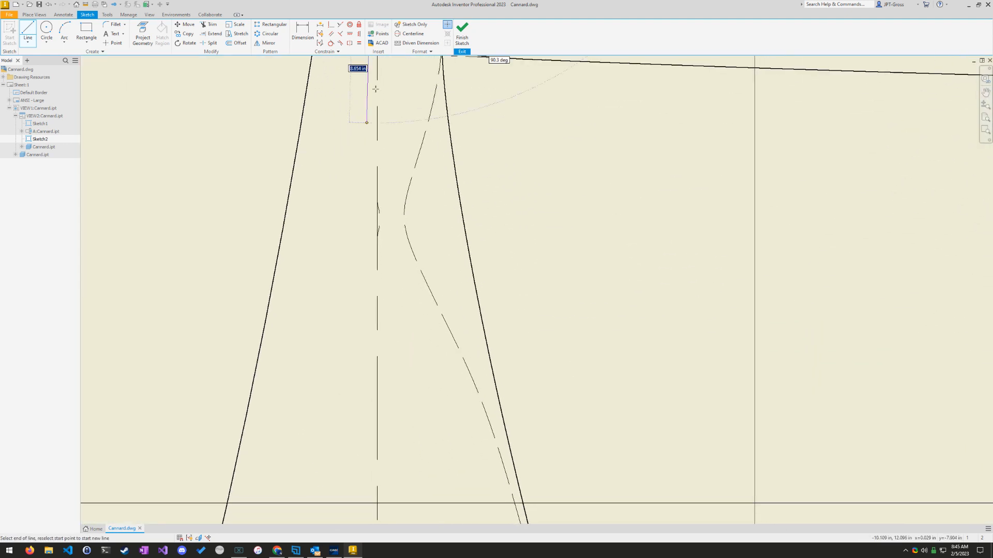
pyautogui.moveTo(406, 456); pyautogui.dragTo(425, 339, button='middle')
pyautogui.moveTo(403, 454); pyautogui.dragTo(354, 70, button='middle')
pyautogui.moveTo(344, 465); pyautogui.dragTo(354, 82, button='middle')
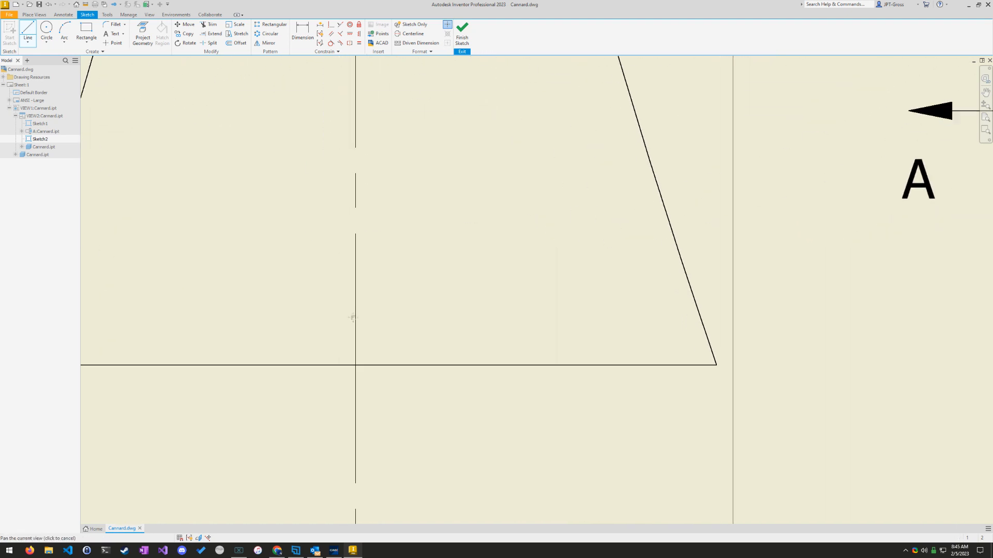
pyautogui.click(356, 364)
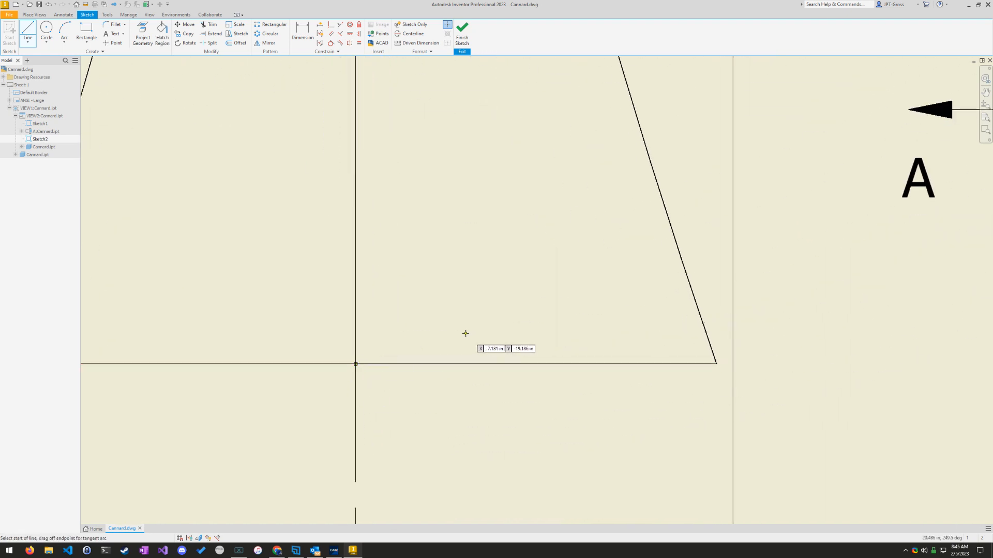
pyautogui.press('Escape')
# Step: Offset the vertical centerline sketch line by 10 in towards section line A-A
pyautogui.scroll(-4, 433, 178)
pyautogui.scroll(9, 445, 175)
pyautogui.moveTo(463, 138)
pyautogui.mouseDown(button='middle')
pyautogui.moveTo(360, 394)
pyautogui.moveTo(342, 337)
pyautogui.mouseUp(button='middle')
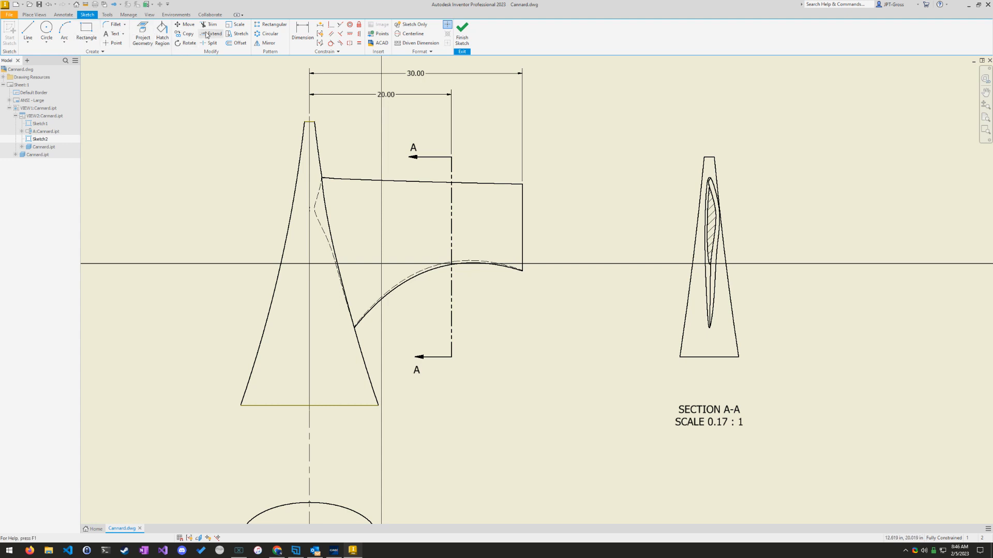
pyautogui.click(238, 43)
pyautogui.click(309, 315)
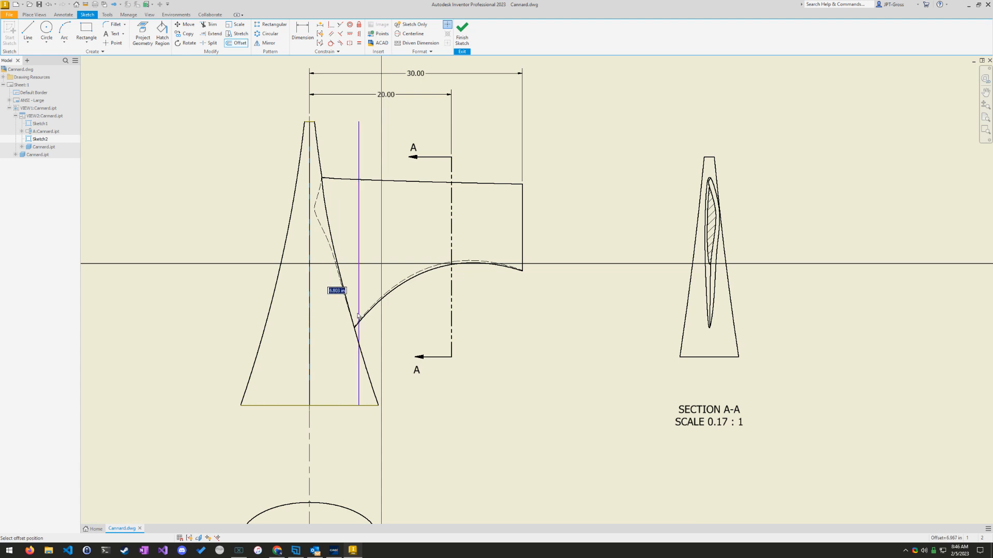
pyautogui.write('10')
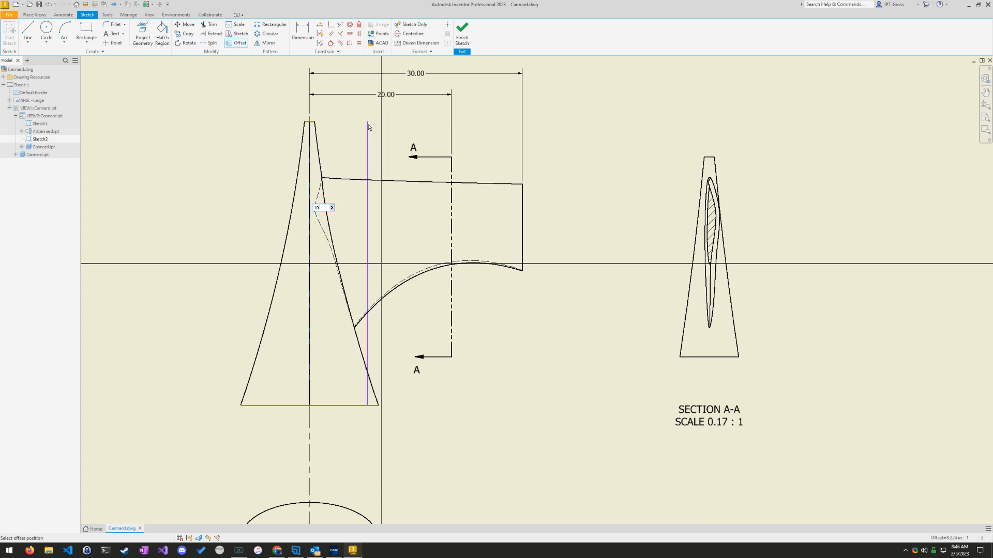
pyautogui.press('Return')
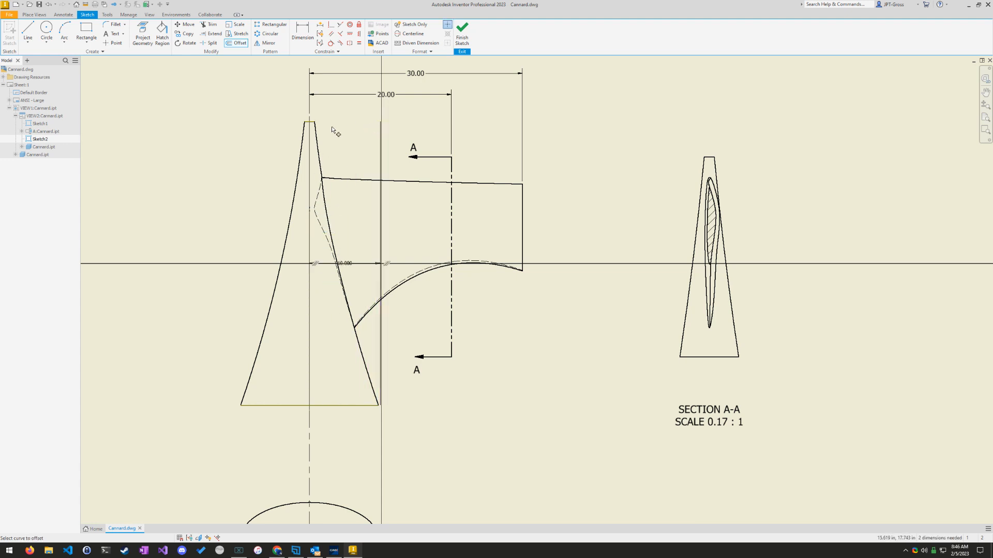
pyautogui.press('Escape')
# Step: Dimension the offset line 10 in from the midpoint of the tapered body's top edge and finish the sketch
pyautogui.scroll(-3, 333, 127)
pyautogui.scroll(4, 334, 129)
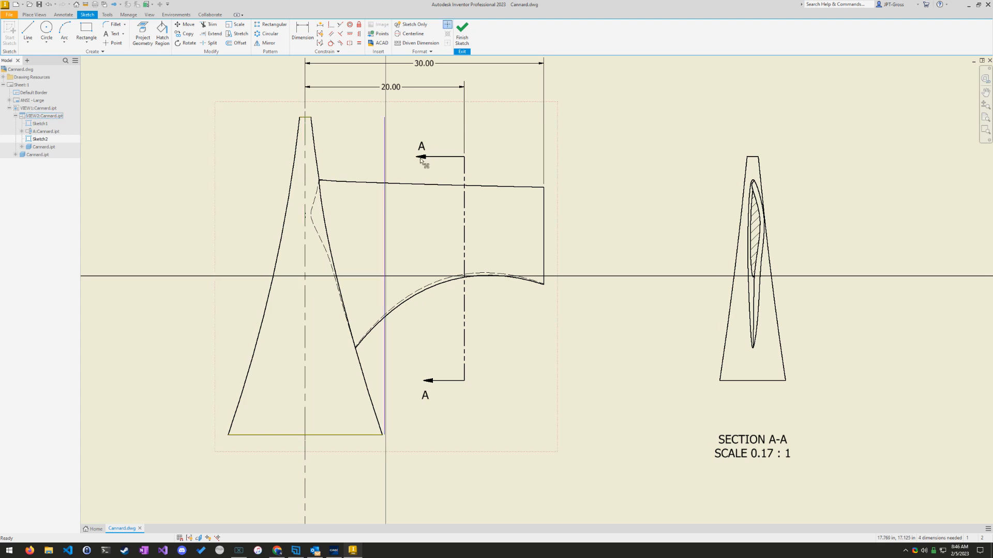
pyautogui.scroll(-5, 383, 139)
pyautogui.scroll(6, 388, 152)
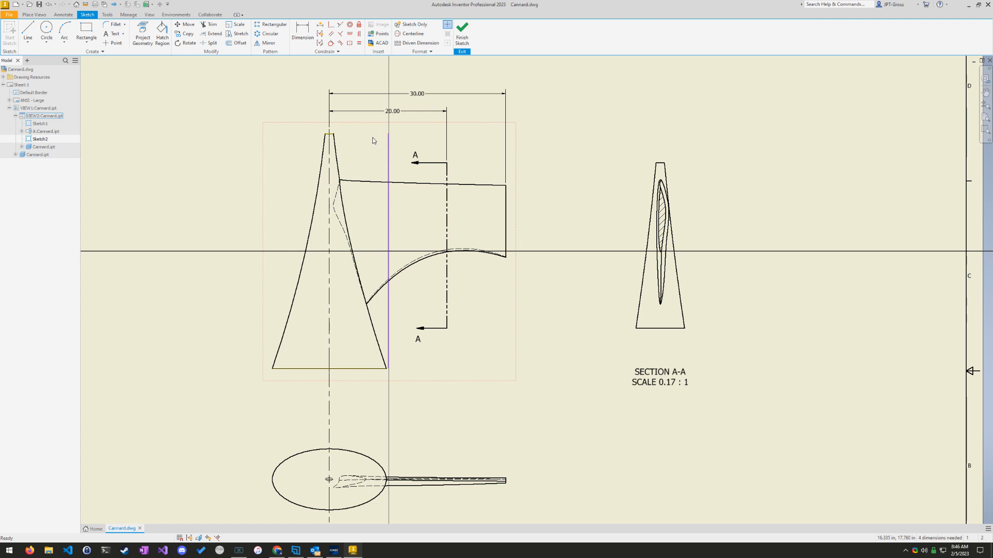
pyautogui.scroll(2, 373, 141)
pyautogui.scroll(-5, 383, 150)
pyautogui.moveTo(350, 133); pyautogui.dragTo(399, 222, button='middle')
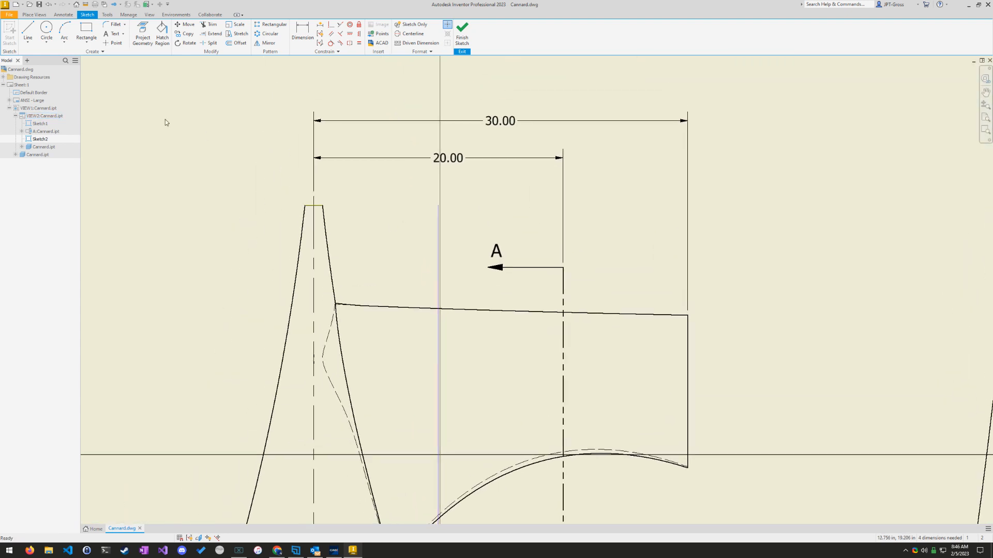
pyautogui.click(303, 32)
pyautogui.click(315, 207)
pyautogui.click(438, 212)
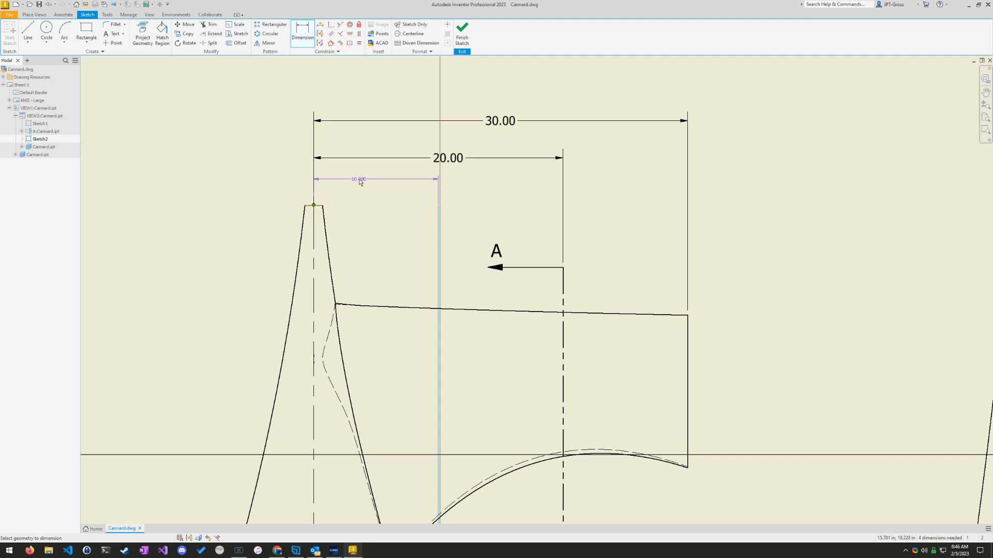
pyautogui.click(331, 179)
pyautogui.press('Return')
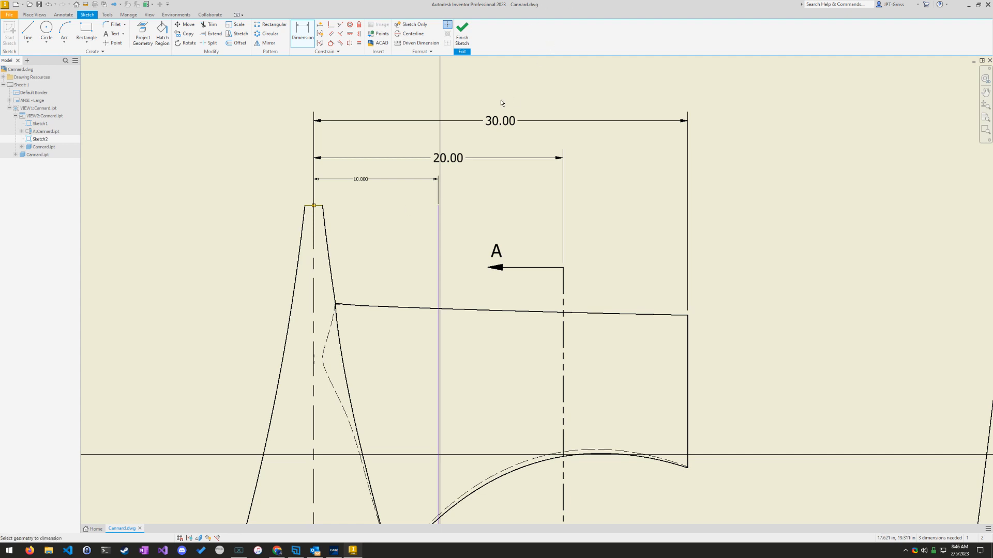
pyautogui.click(461, 32)
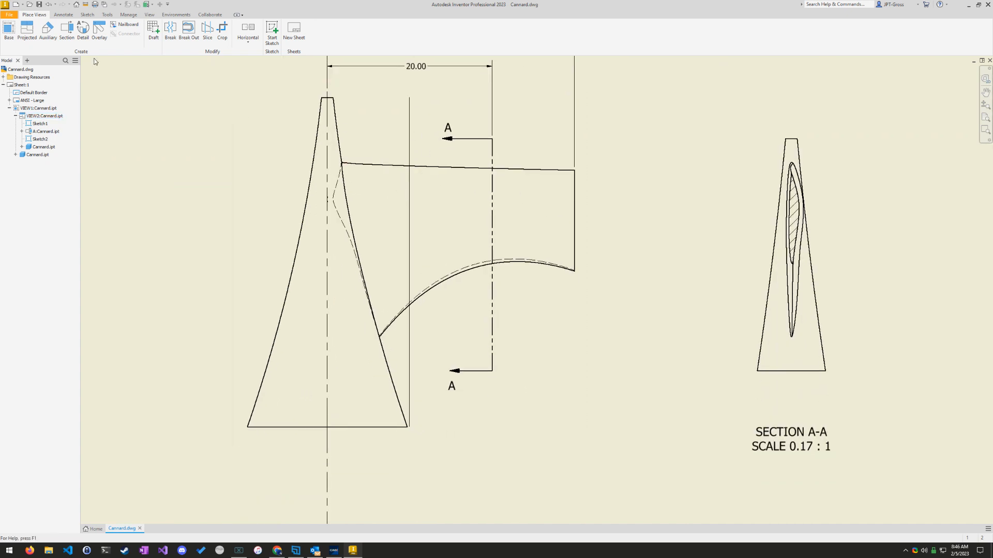
# Step: Create section view B from the sketched offset line at full depth and 0.17 : 1 scale, placed beyond Section A-A
pyautogui.click(69, 29)
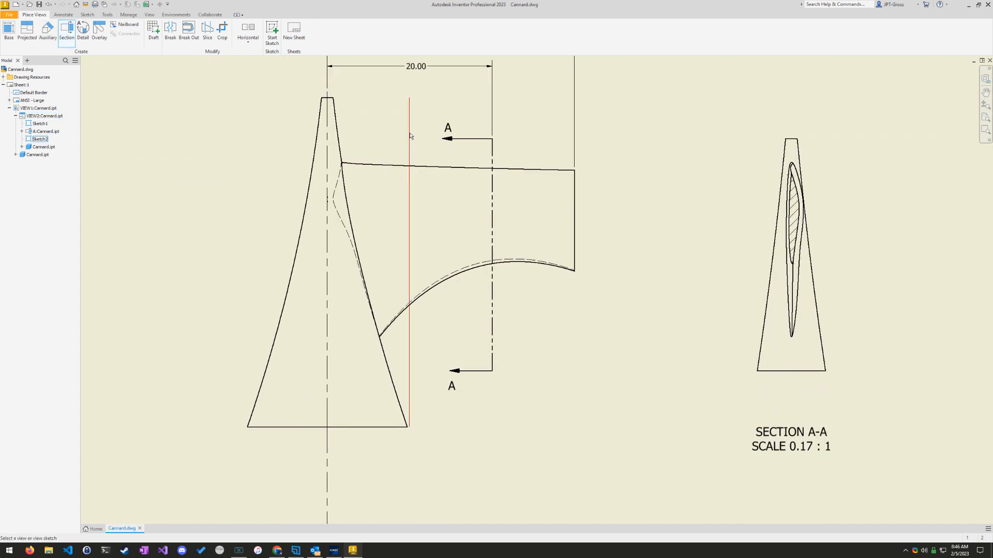
pyautogui.click(409, 134)
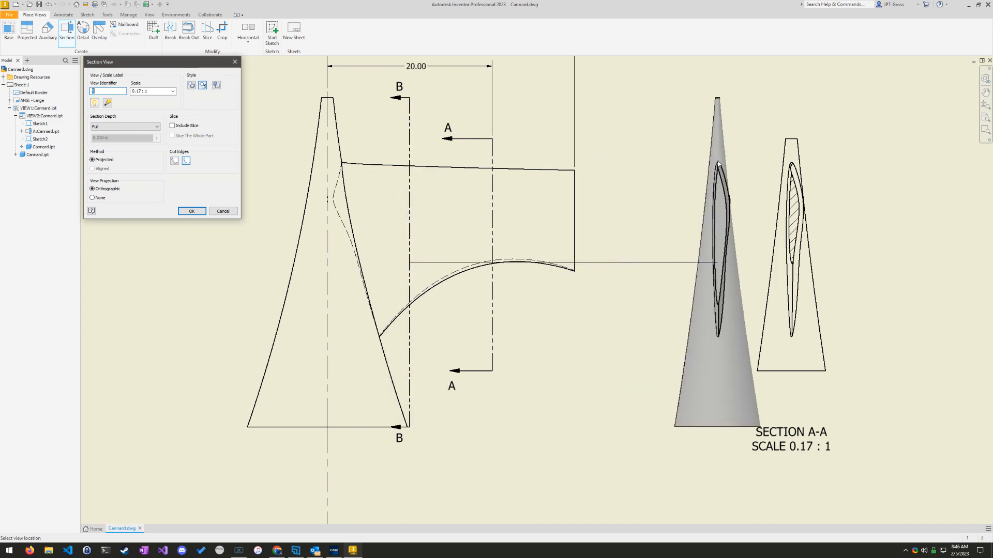
pyautogui.scroll(3, 882, 229)
pyautogui.scroll(-4, 882, 233)
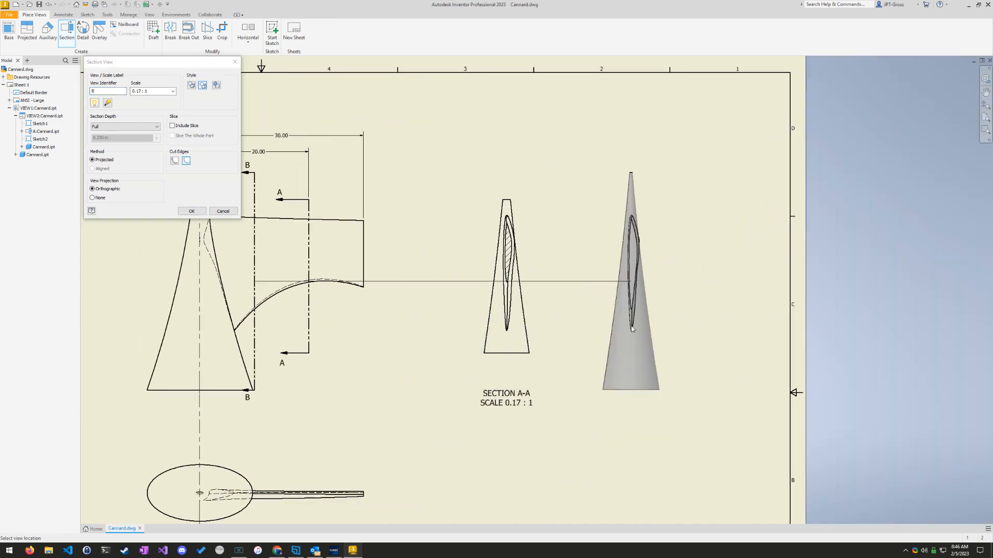
pyautogui.click(652, 327)
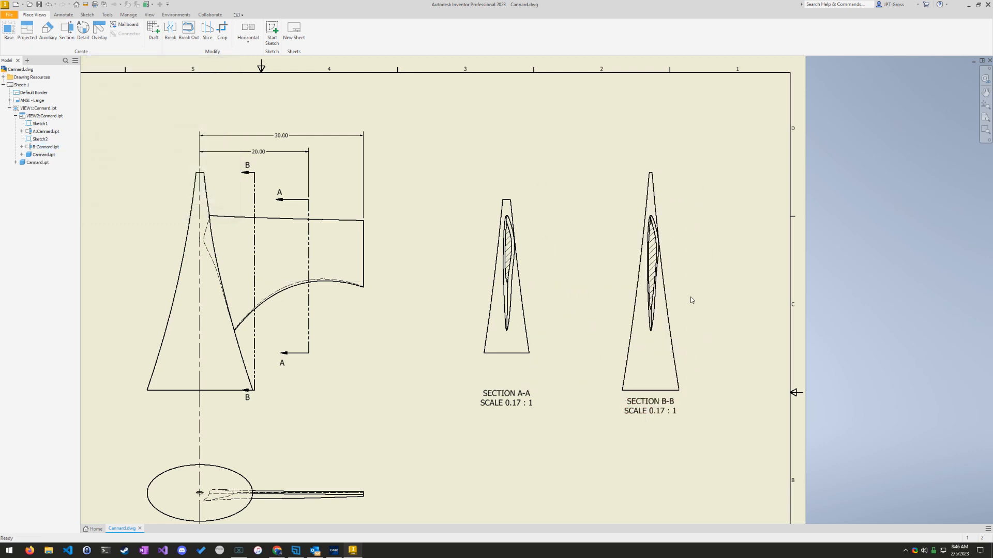
# Step: Add a vertical dimension between the upper and lower ends of the hatched profile's curved edge in Section B-B, beside the view
pyautogui.scroll(-3, 690, 296)
pyautogui.scroll(4, 686, 298)
pyautogui.scroll(3, 673, 300)
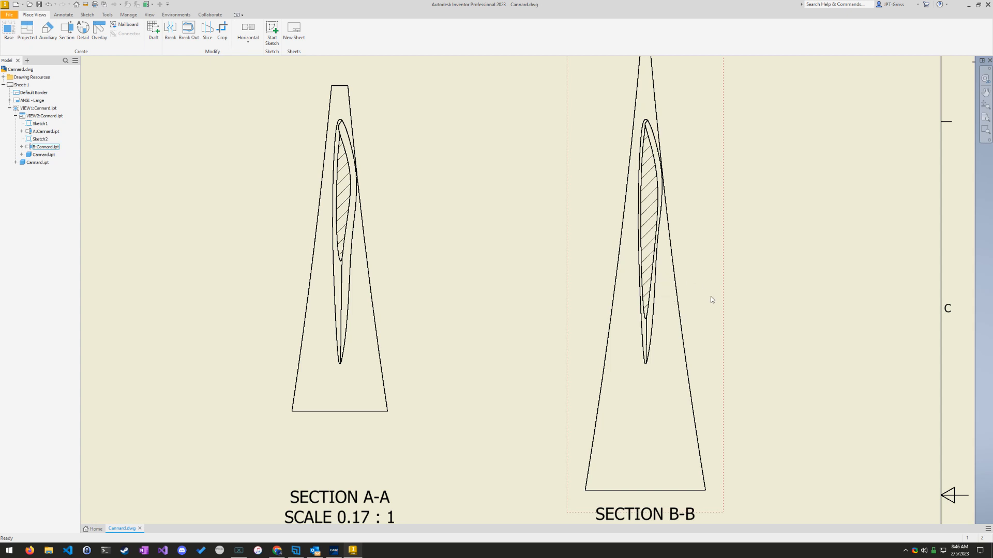
pyautogui.moveTo(710, 298); pyautogui.dragTo(577, 317, button='middle')
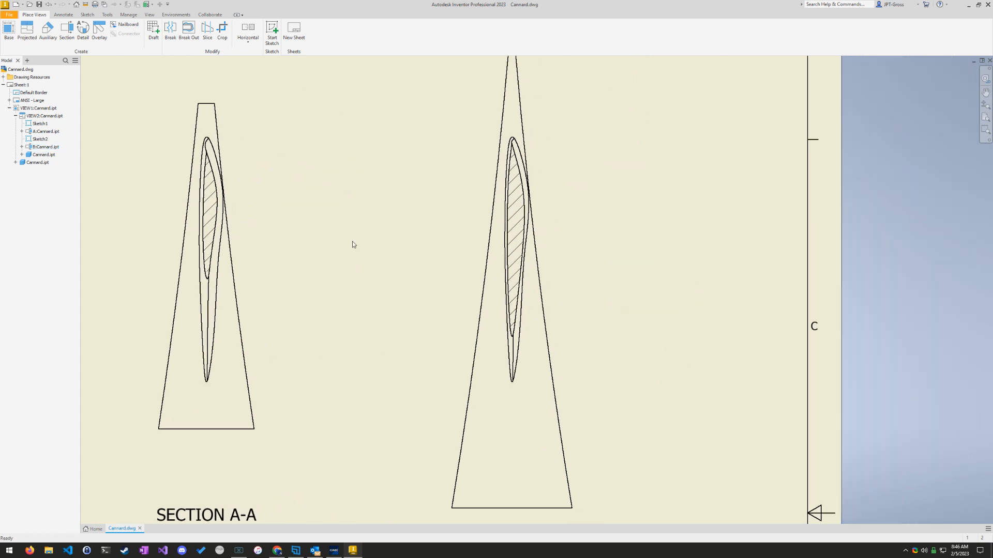
pyautogui.click(64, 15)
pyautogui.click(13, 31)
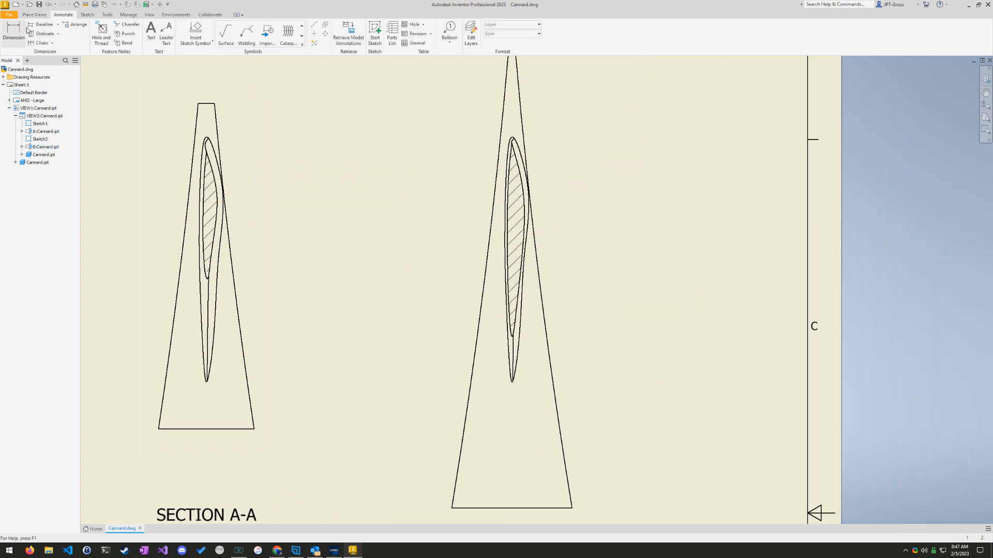
pyautogui.scroll(-5, 511, 139)
pyautogui.scroll(10, 515, 129)
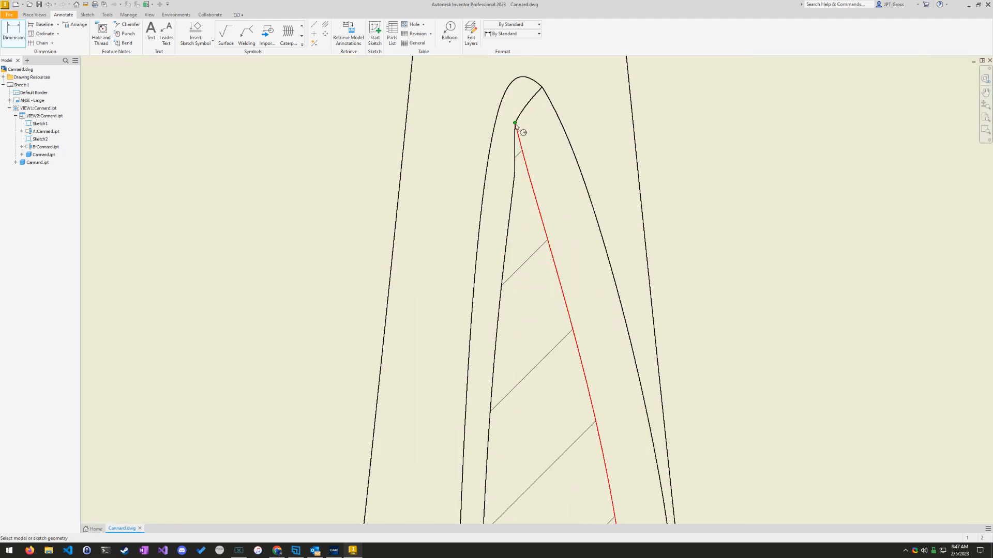
pyautogui.click(517, 127)
pyautogui.scroll(3, 524, 456)
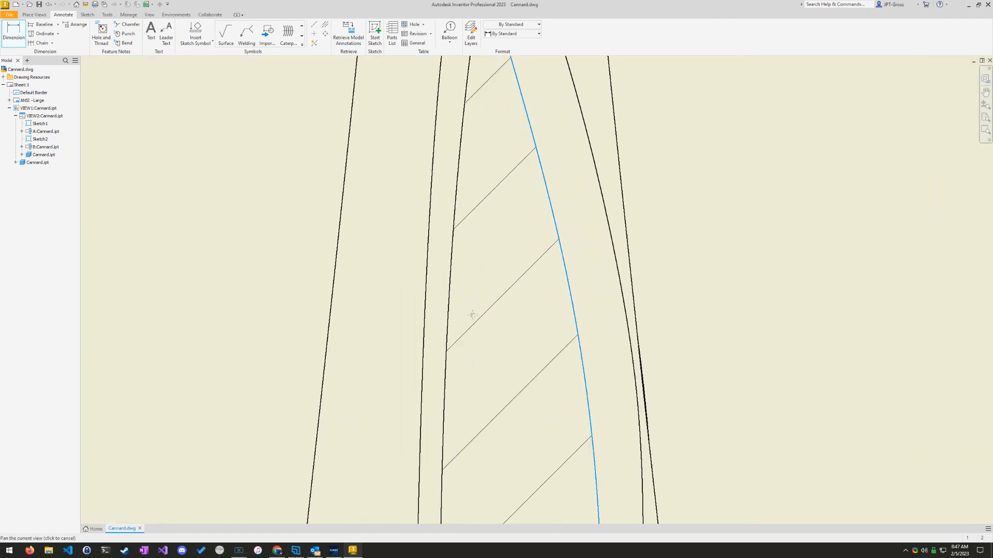
pyautogui.moveTo(485, 479)
pyautogui.mouseDown(button='middle')
pyautogui.moveTo(476, 253)
pyautogui.moveTo(448, 52)
pyautogui.mouseUp(button='middle')
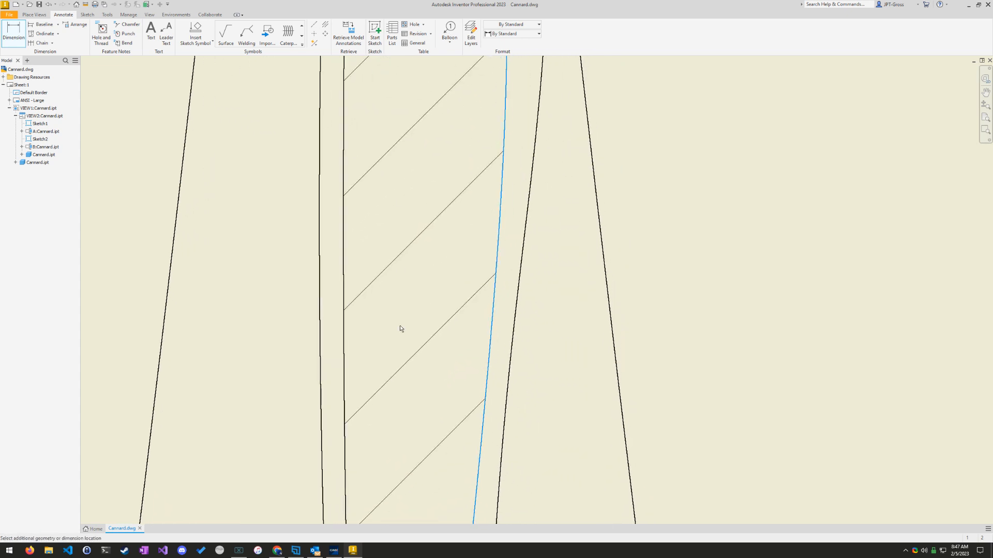
pyautogui.moveTo(402, 338)
pyautogui.mouseDown(button='middle')
pyautogui.moveTo(414, 53)
pyautogui.moveTo(404, 64)
pyautogui.mouseUp(button='middle')
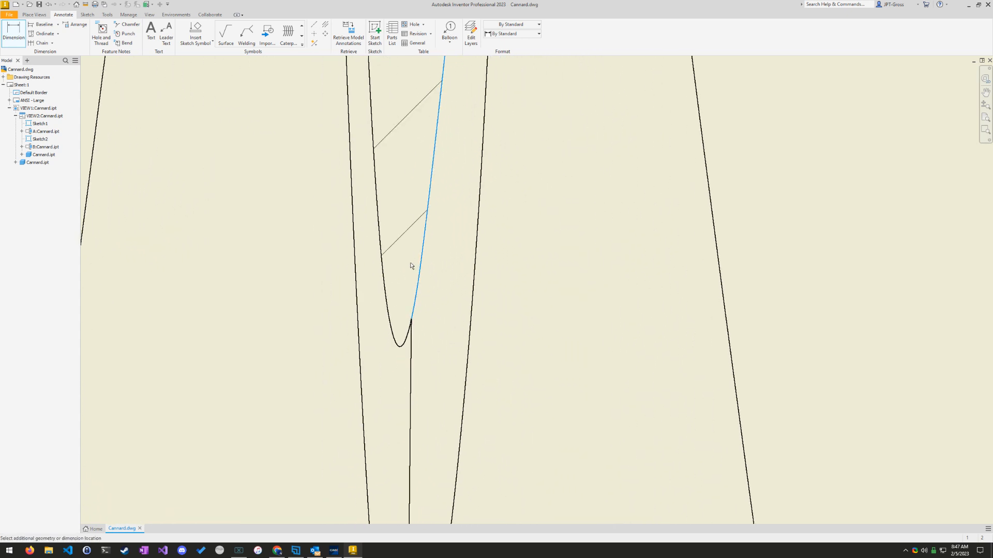
pyautogui.click(413, 319)
pyautogui.scroll(-5, 758, 209)
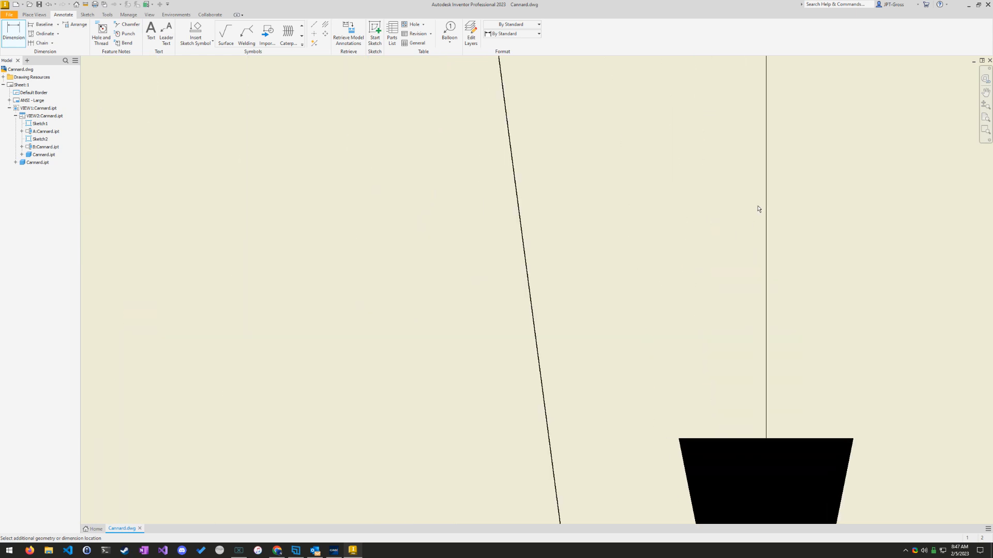
pyautogui.scroll(12, 781, 207)
pyautogui.moveTo(834, 187); pyautogui.dragTo(647, 309, button='middle')
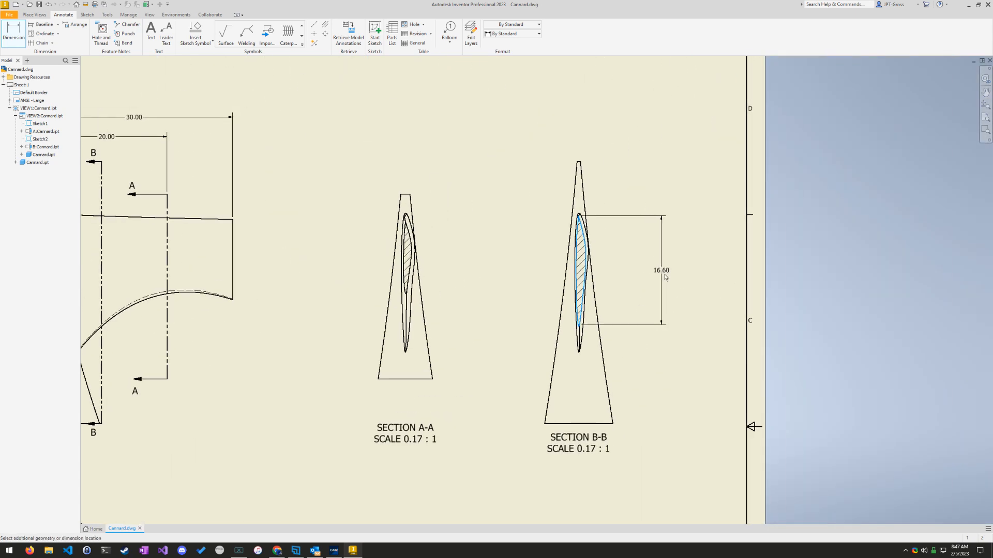
pyautogui.click(644, 272)
pyautogui.click(258, 196)
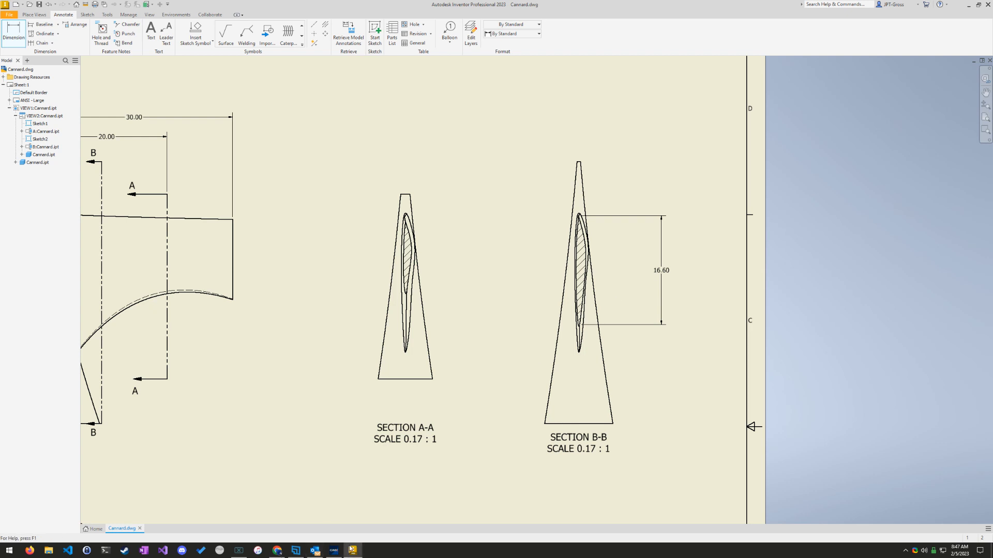
# Step: Switch to the GMetrix exam, answer question 4 with 16.60 inches, submit it and continue to question 5
pyautogui.click(334, 550)
pyautogui.click(410, 347)
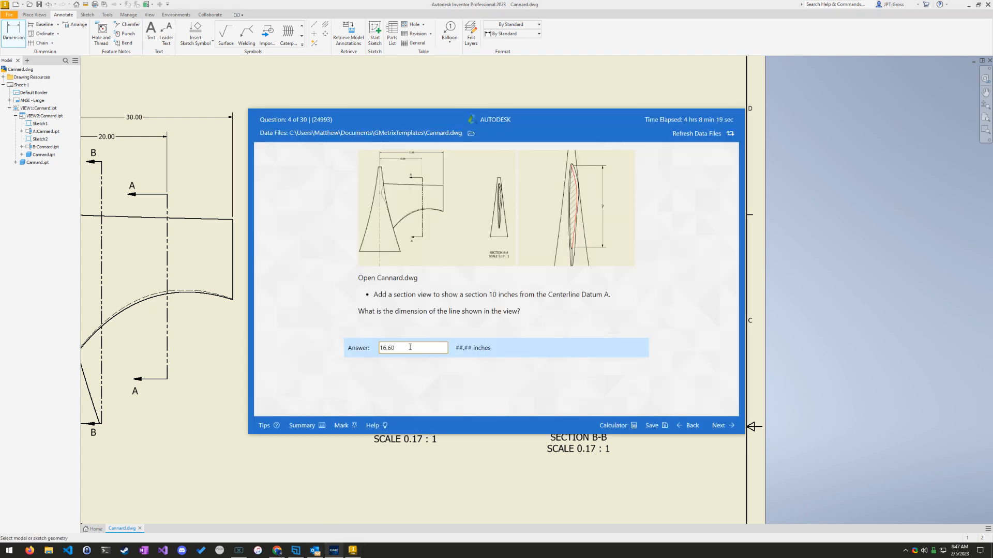
pyautogui.click(718, 425)
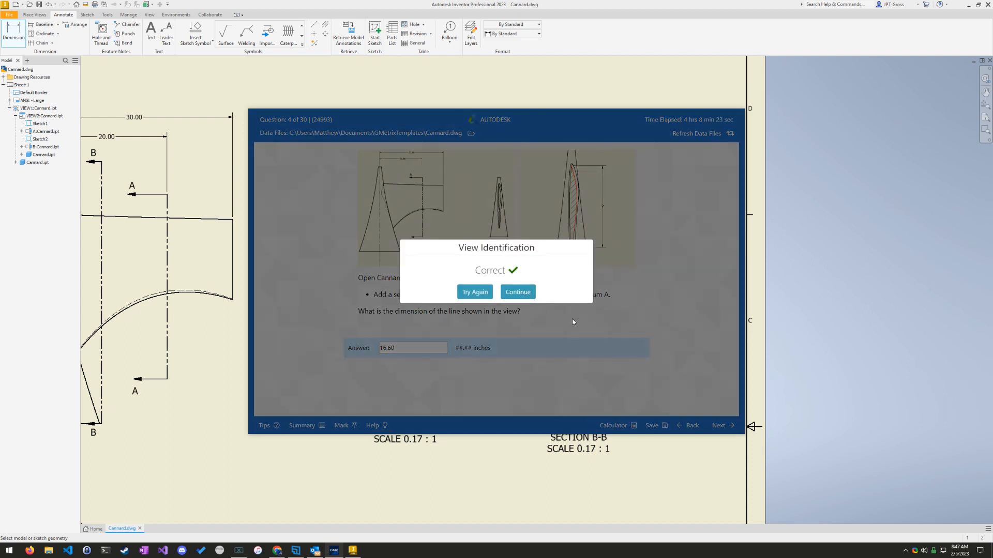
pyautogui.click(518, 291)
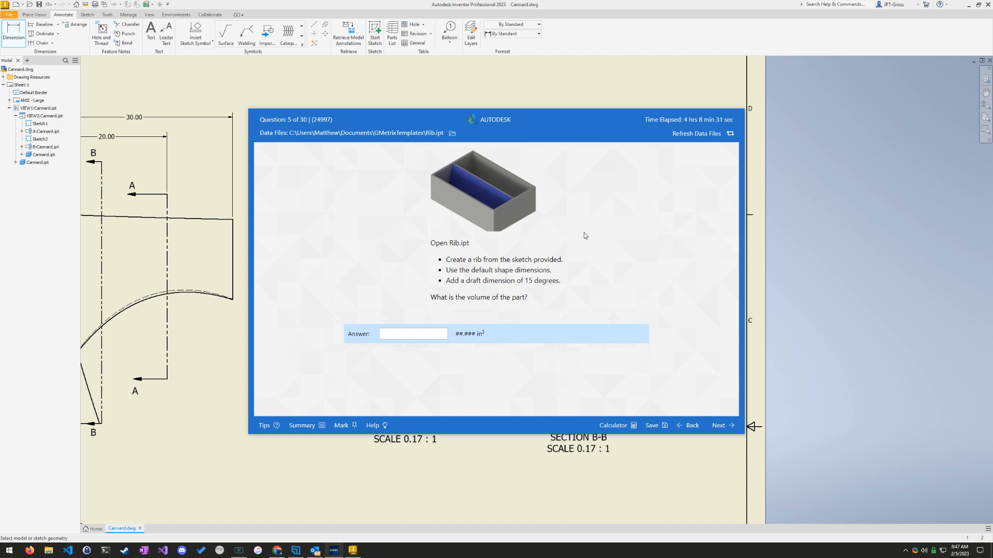
pyautogui.click(554, 93)
pyautogui.moveTo(213, 363); pyautogui.dragTo(597, 370, button='middle')
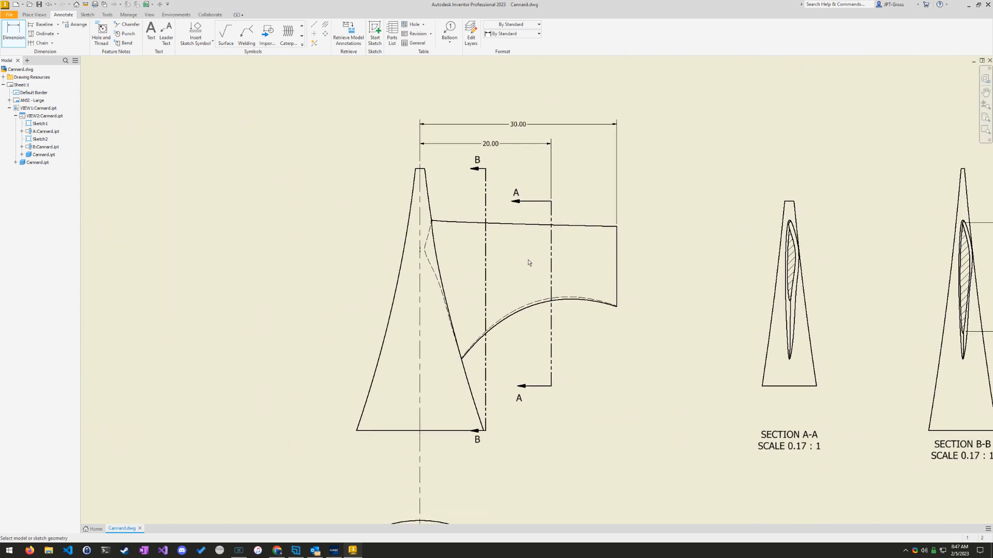
pyautogui.click(36, 15)
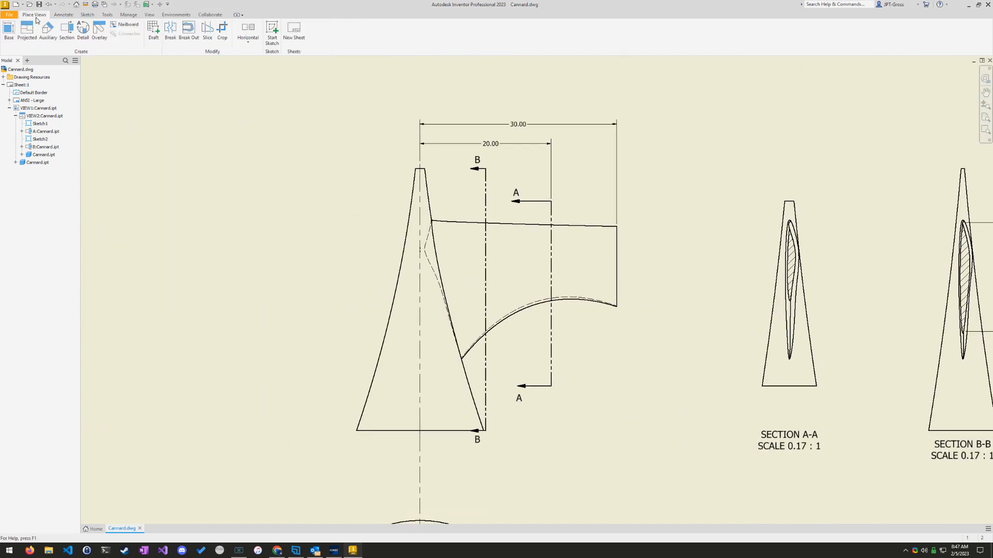
pyautogui.click(67, 31)
pyautogui.click(510, 231)
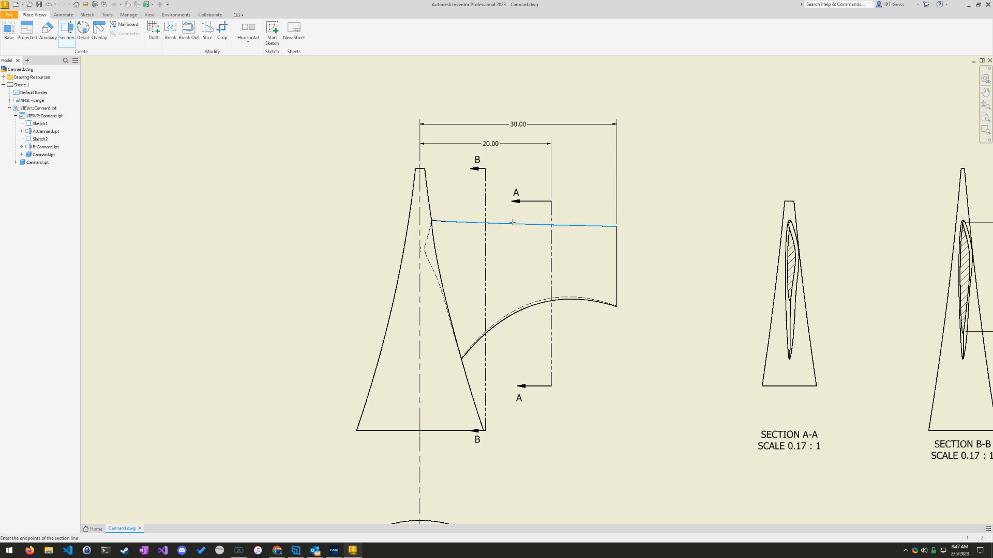
pyautogui.click(513, 224)
pyautogui.click(512, 317)
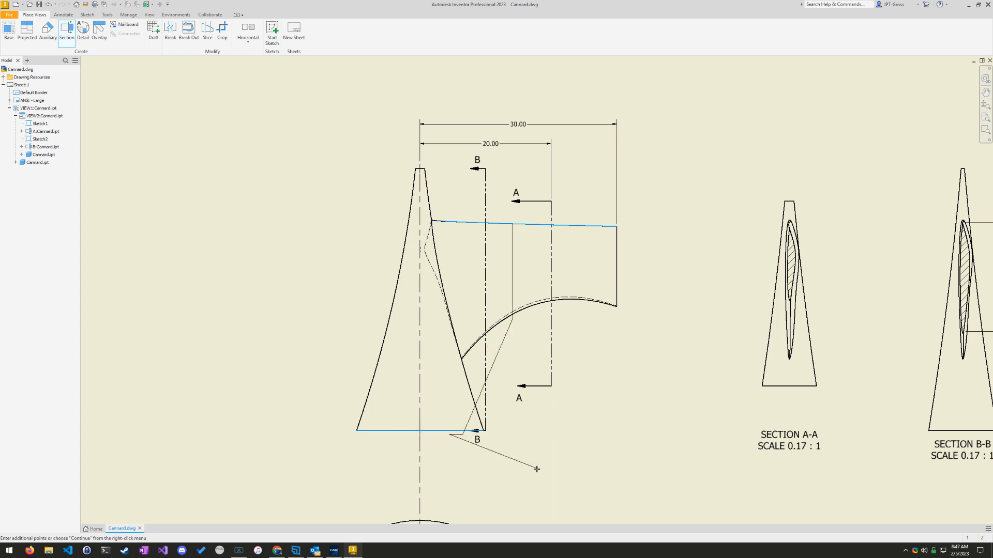
pyautogui.press('Escape')
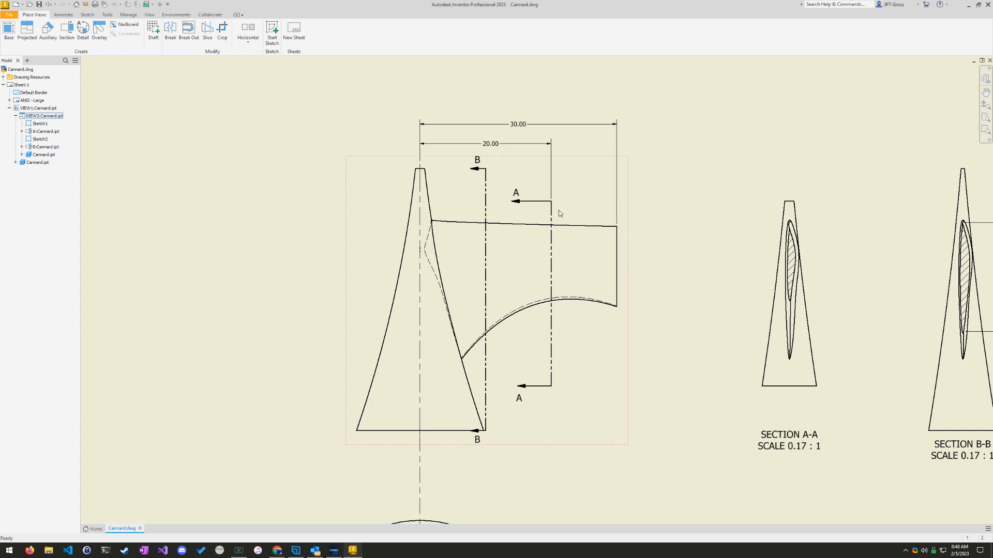
# Step: Switch to the GMetrix exam and move past questions 5 through 9 without entering new answers, continuing to question 10
pyautogui.click(352, 550)
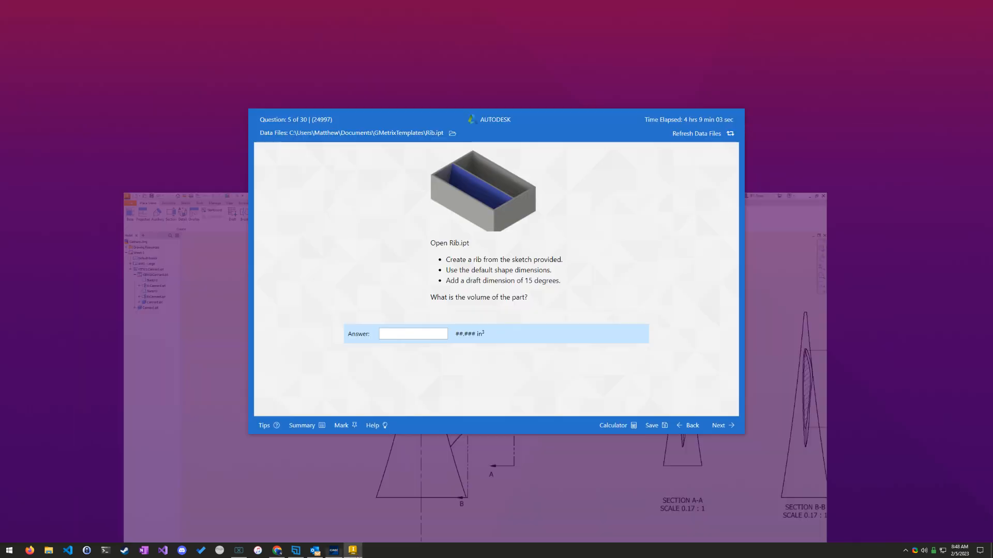
pyautogui.click(722, 433)
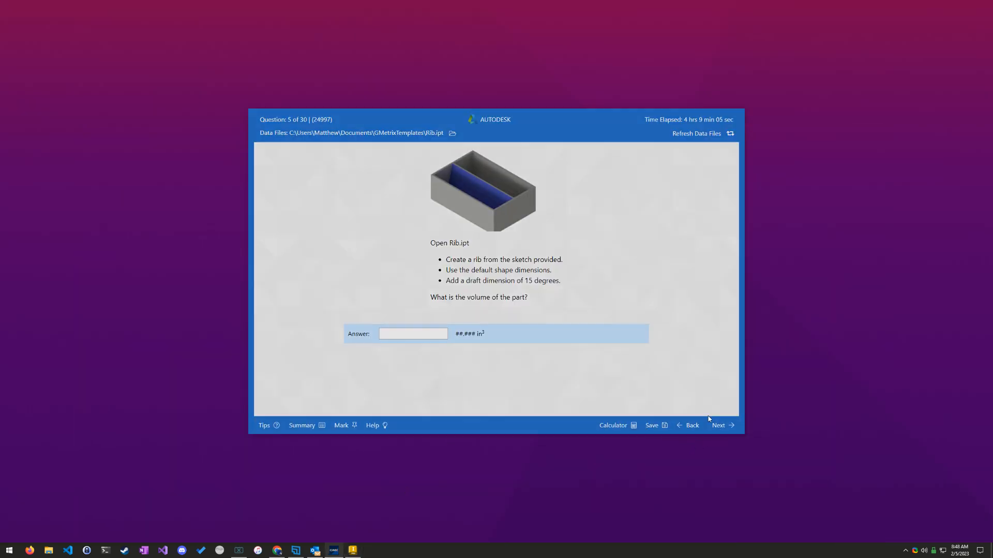
pyautogui.click(518, 291)
pyautogui.click(720, 429)
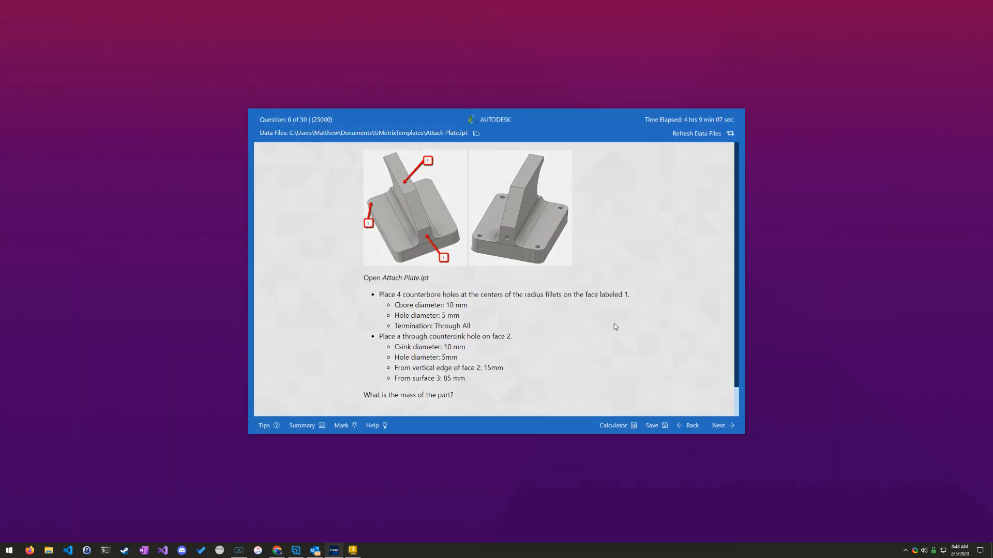
pyautogui.click(518, 290)
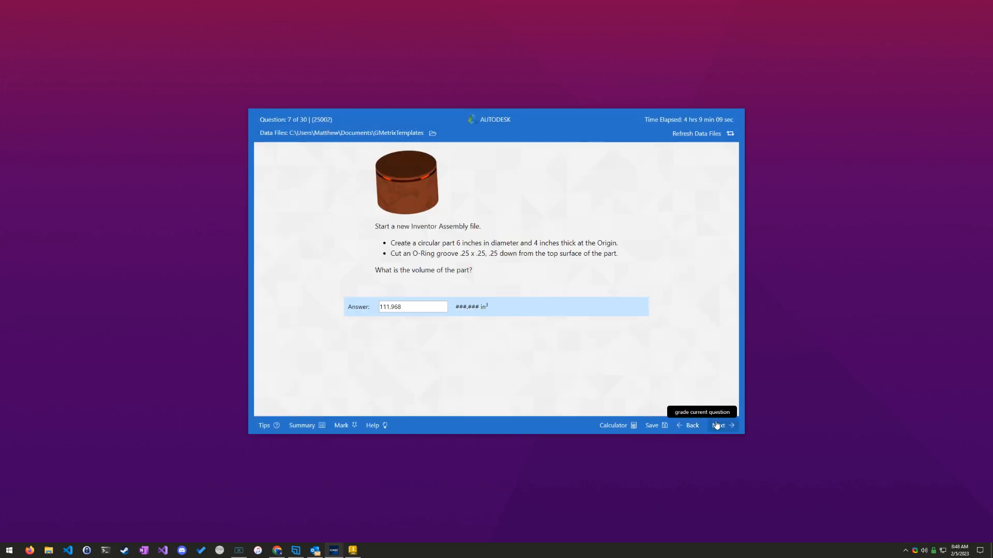
pyautogui.click(717, 427)
pyautogui.click(518, 291)
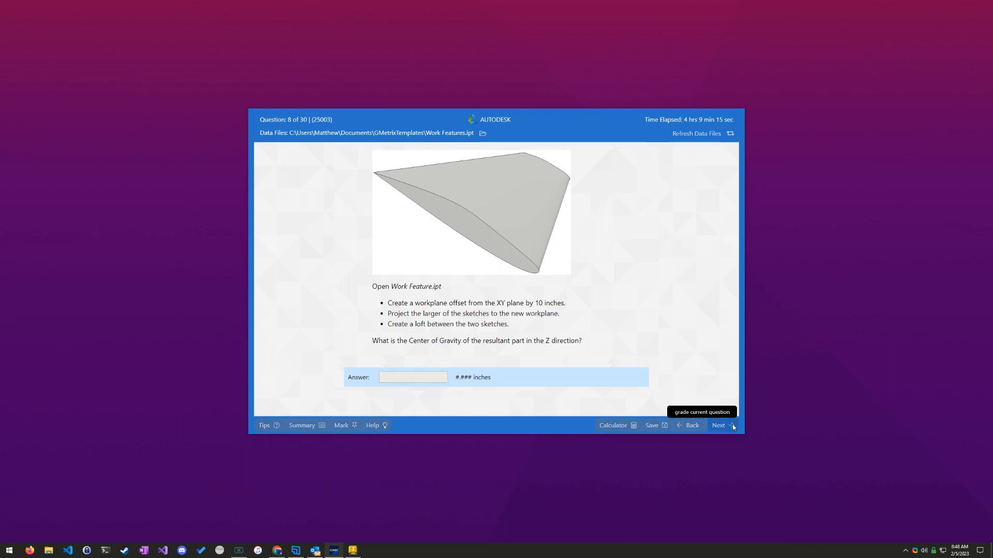
pyautogui.click(726, 425)
pyautogui.click(519, 295)
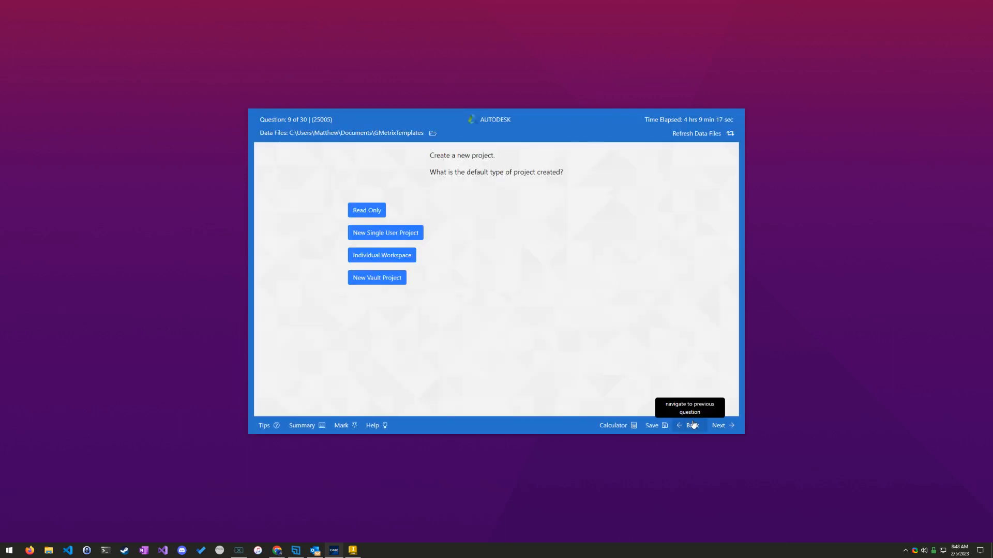
pyautogui.click(724, 425)
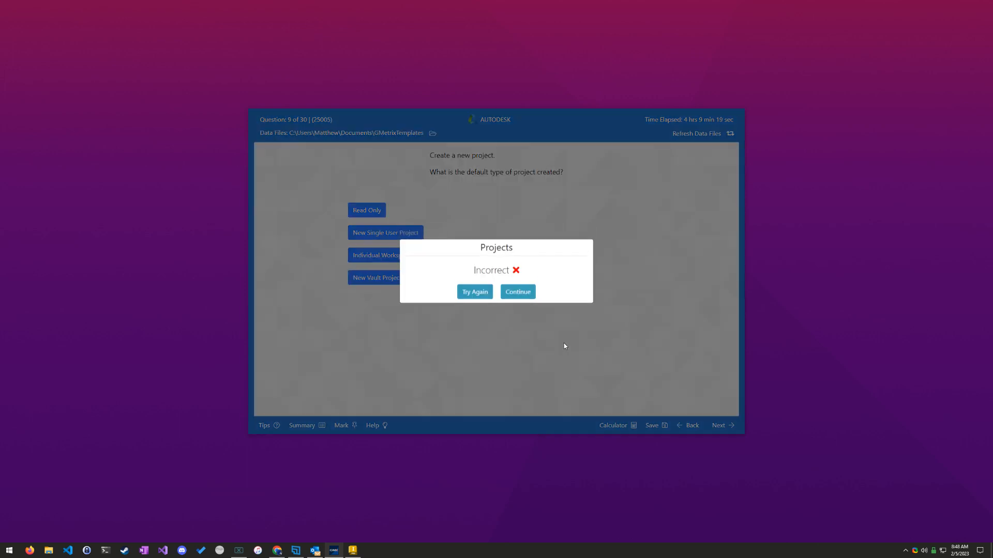
pyautogui.click(517, 291)
# Step: Skip exam questions 10 through 14 unanswered and continue to question 15 on Context Create.iam
pyautogui.click(722, 430)
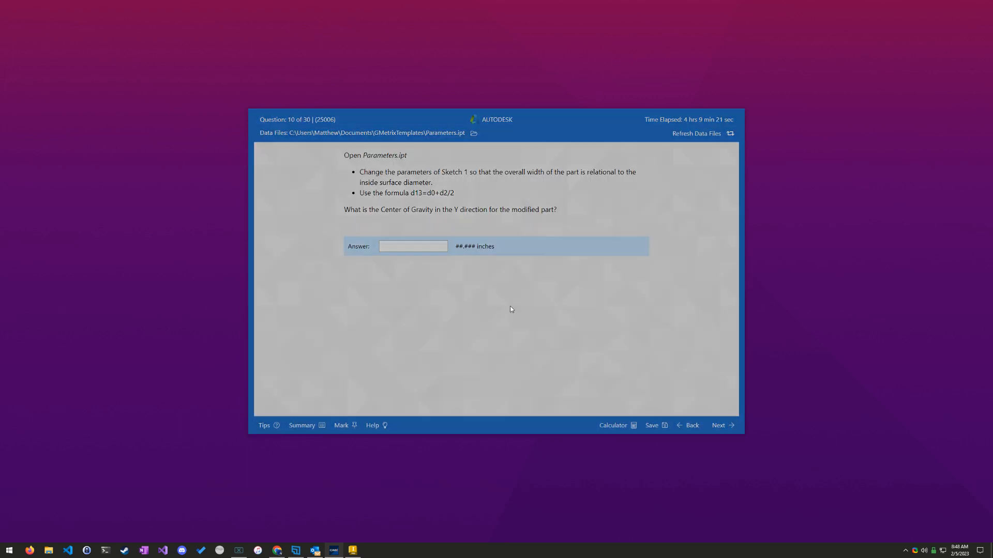
pyautogui.click(533, 298)
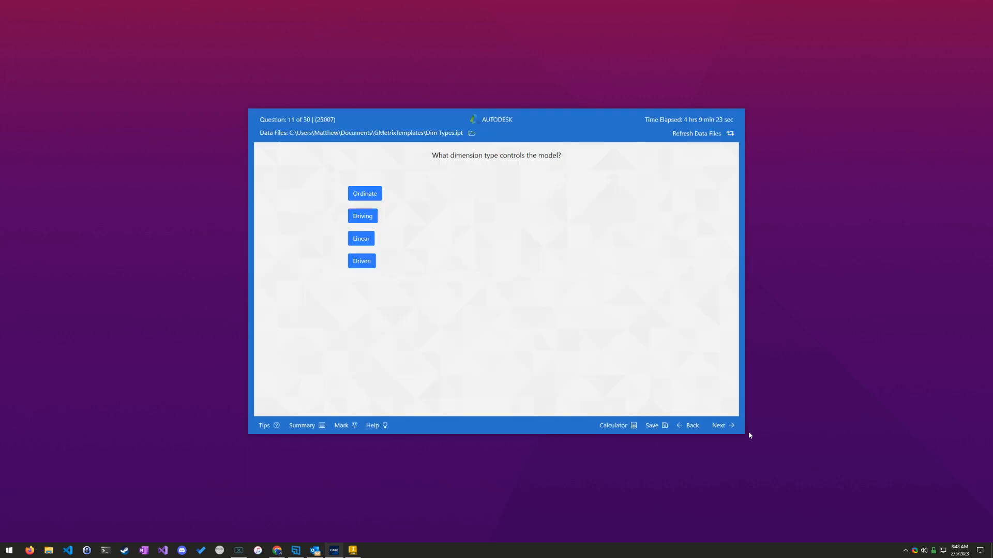
pyautogui.click(721, 425)
pyautogui.click(520, 292)
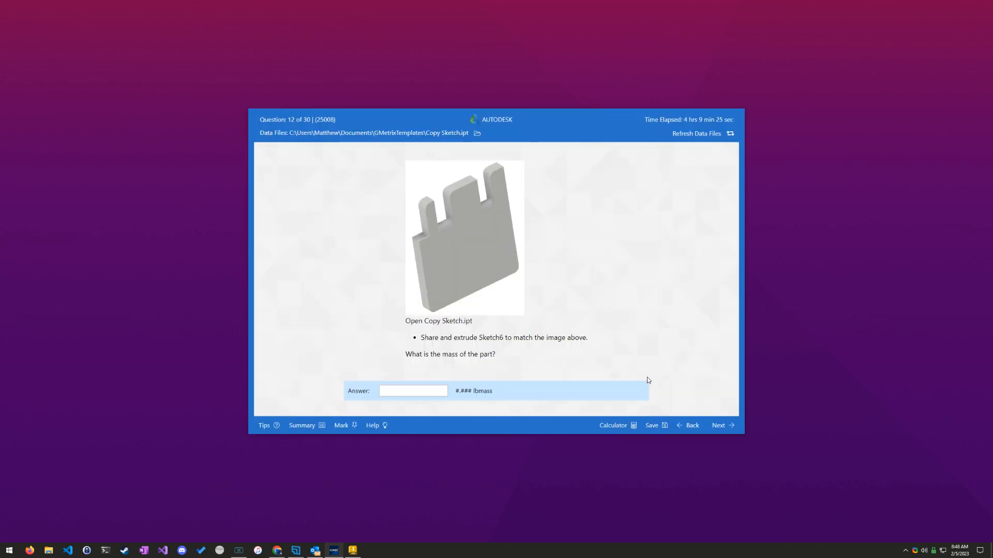
pyautogui.click(721, 425)
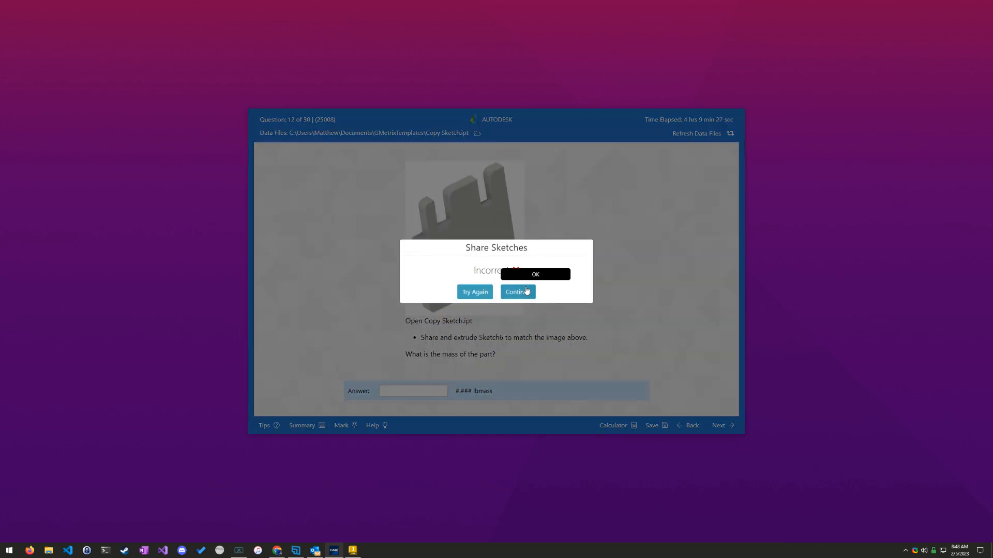
pyautogui.click(517, 291)
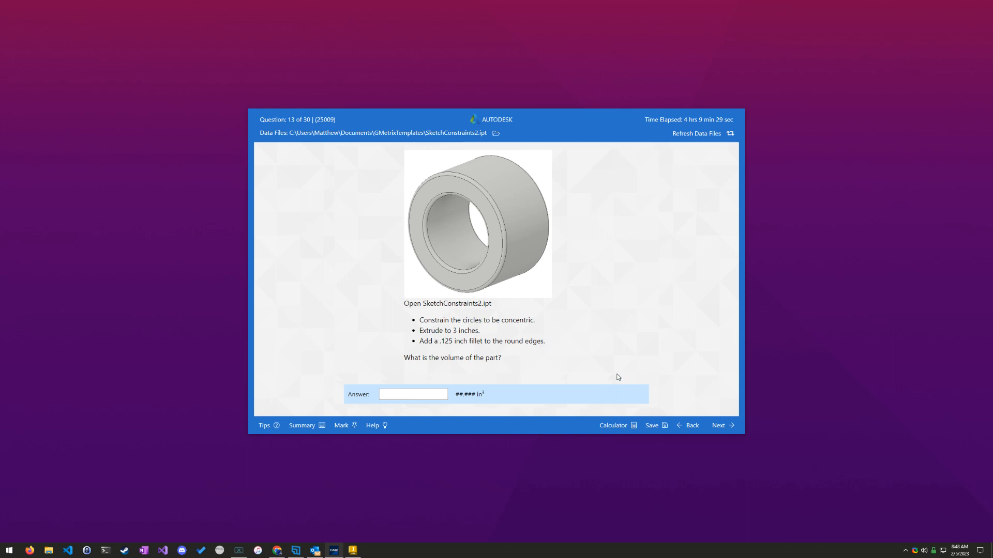
pyautogui.click(719, 425)
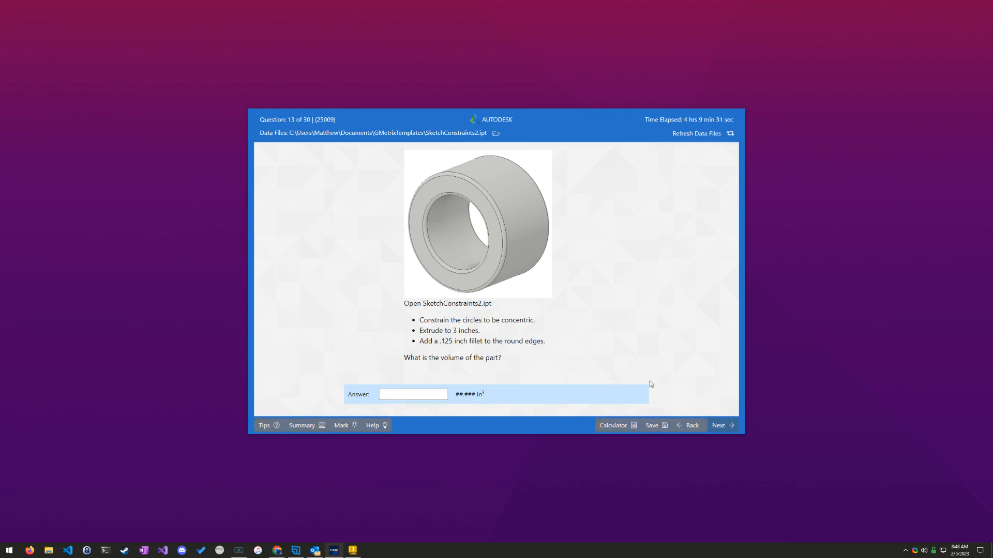
pyautogui.click(527, 292)
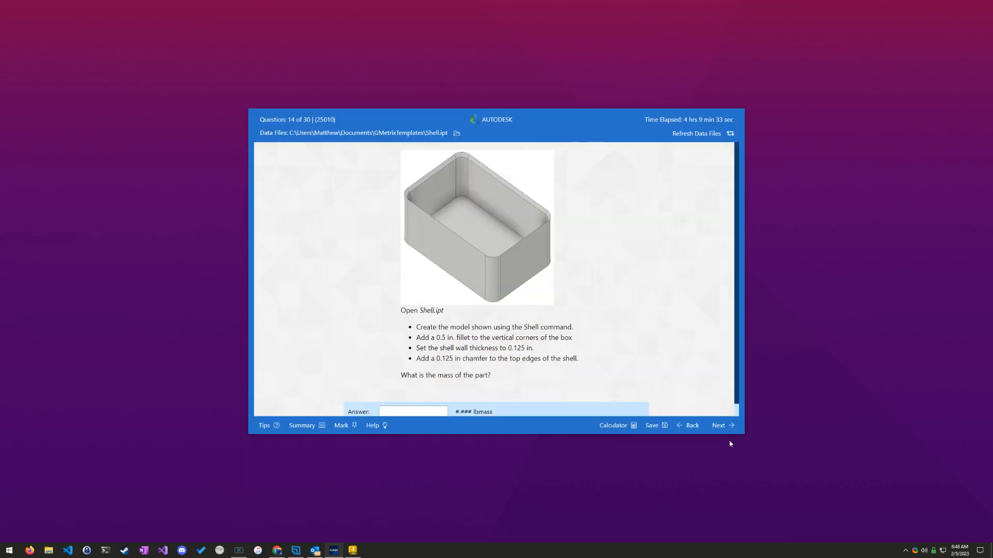
pyautogui.click(719, 425)
pyautogui.click(517, 288)
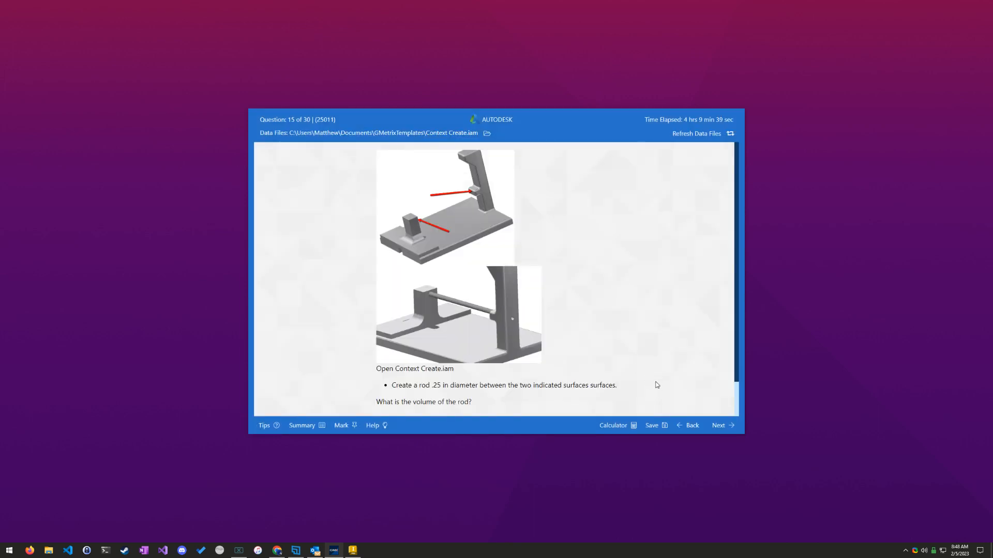
# Step: Switch to Inventor and close the Cannard.dwg drawing
pyautogui.click(336, 554)
pyautogui.click(336, 554)
pyautogui.moveTo(358, 554)
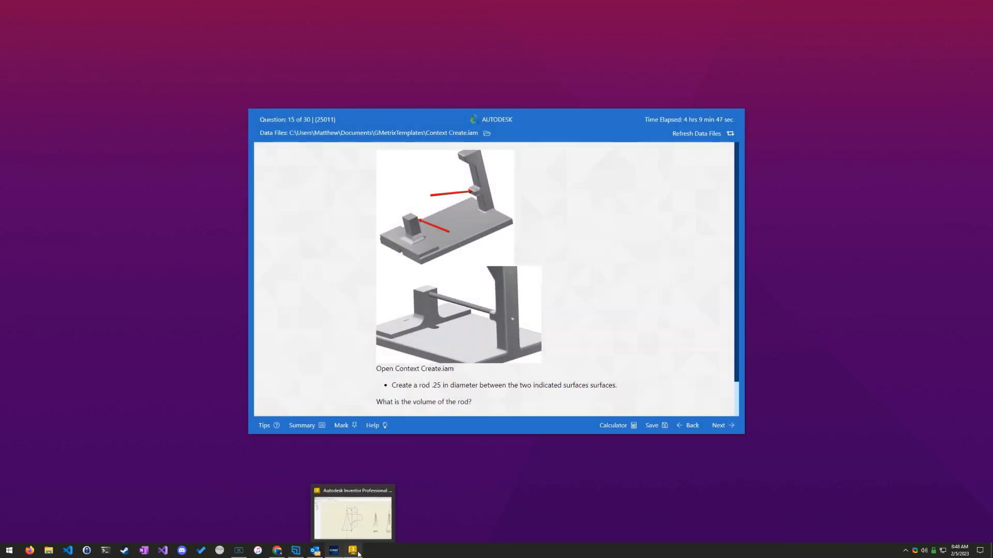
pyautogui.click(358, 501)
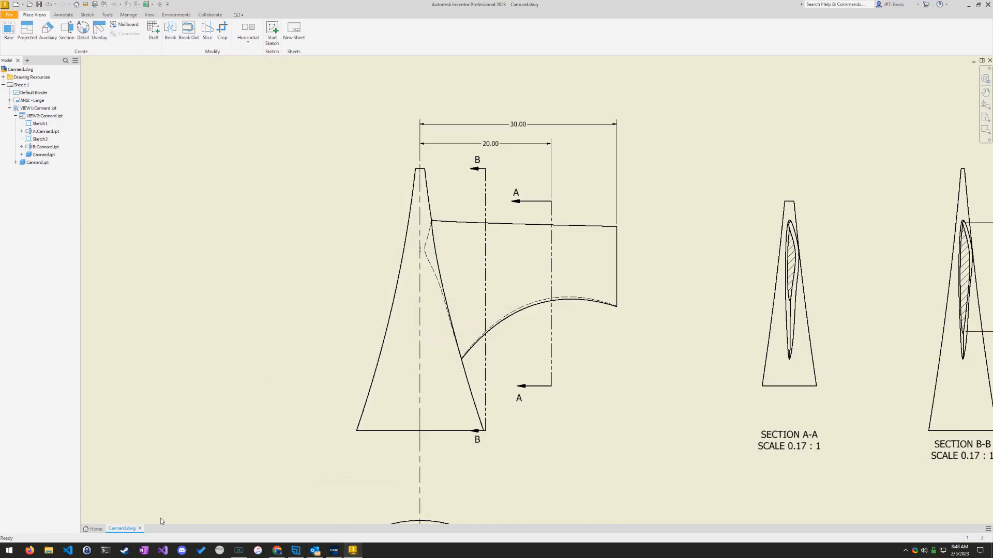
pyautogui.click(140, 528)
pyautogui.click(477, 283)
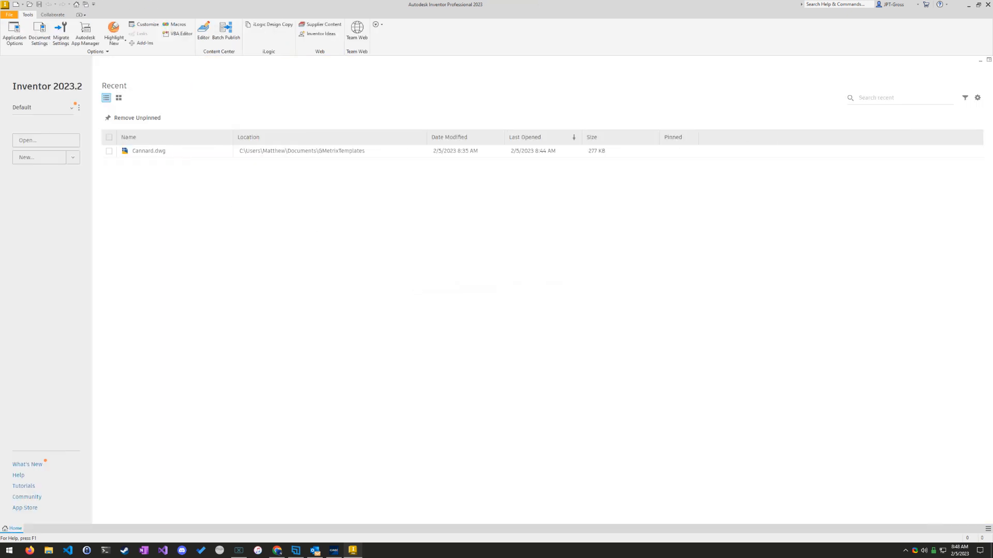
# Step: Open the assembly Context Create.iam from the GMetrixTemplates folder, checking the file name against exam question 15
pyautogui.click(46, 140)
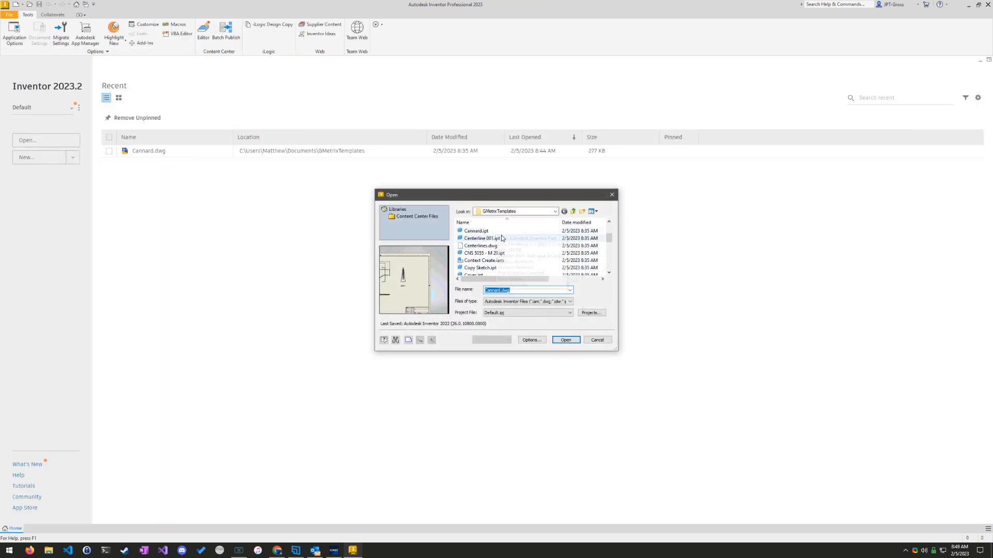
pyautogui.scroll(1, 504, 263)
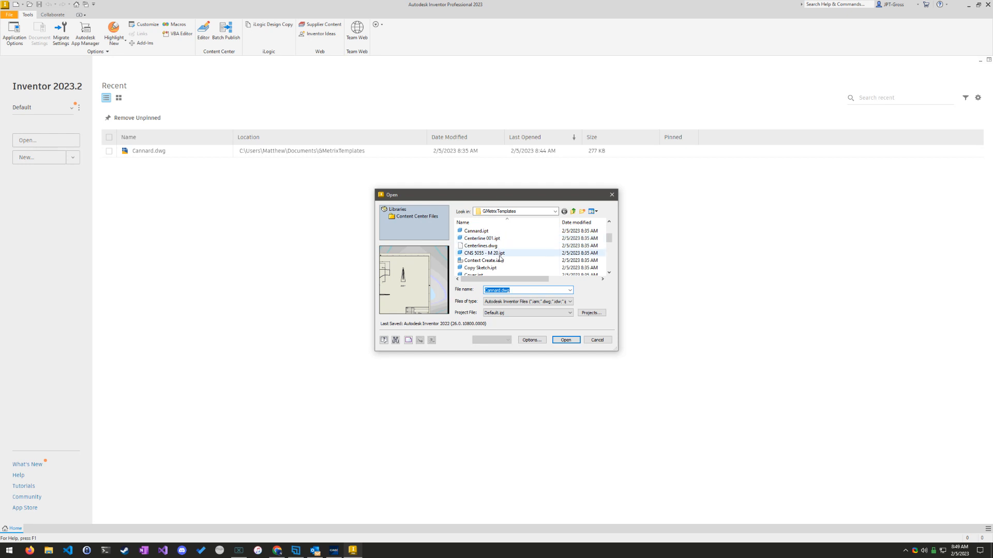
pyautogui.click(333, 552)
pyautogui.click(333, 551)
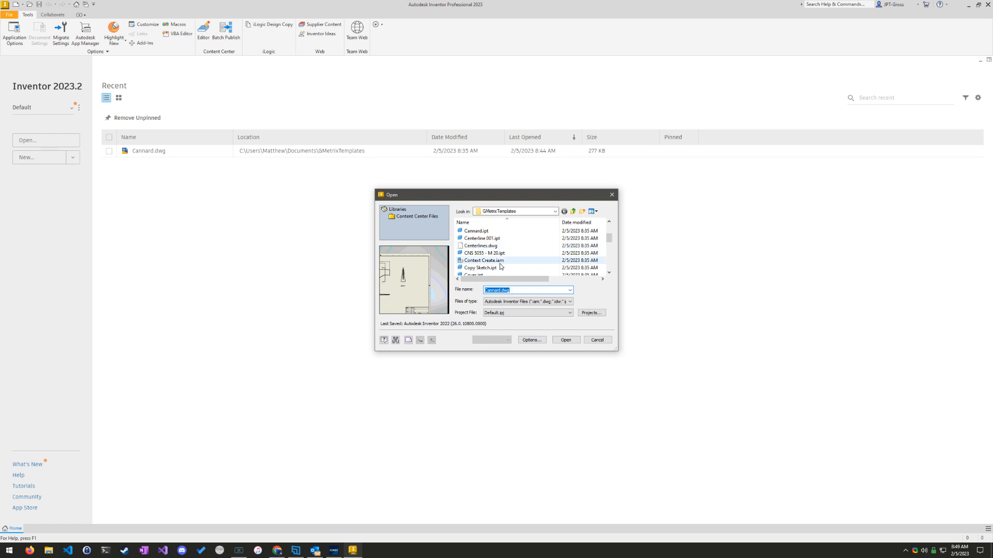
pyautogui.scroll(-1, 500, 259)
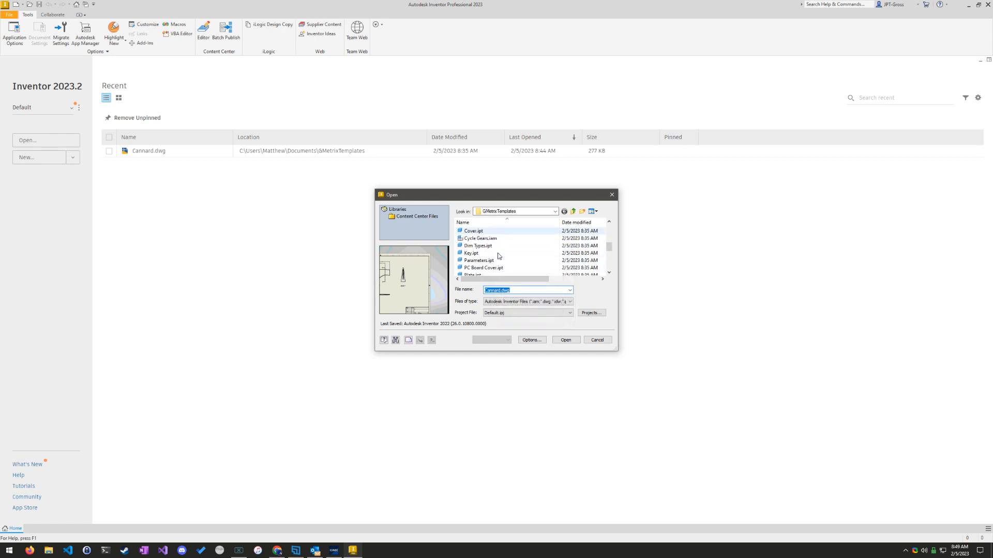
pyautogui.scroll(2, 517, 256)
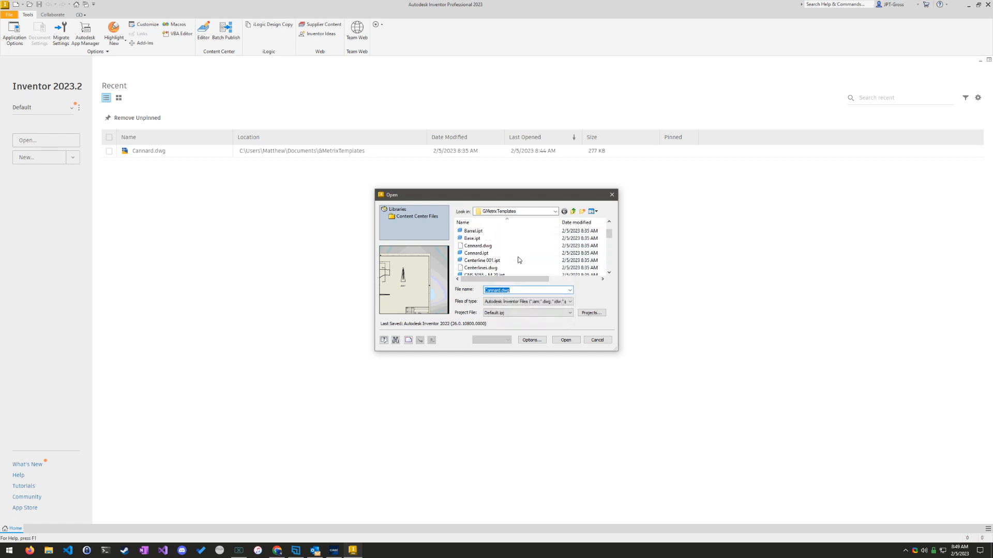
pyautogui.click(334, 550)
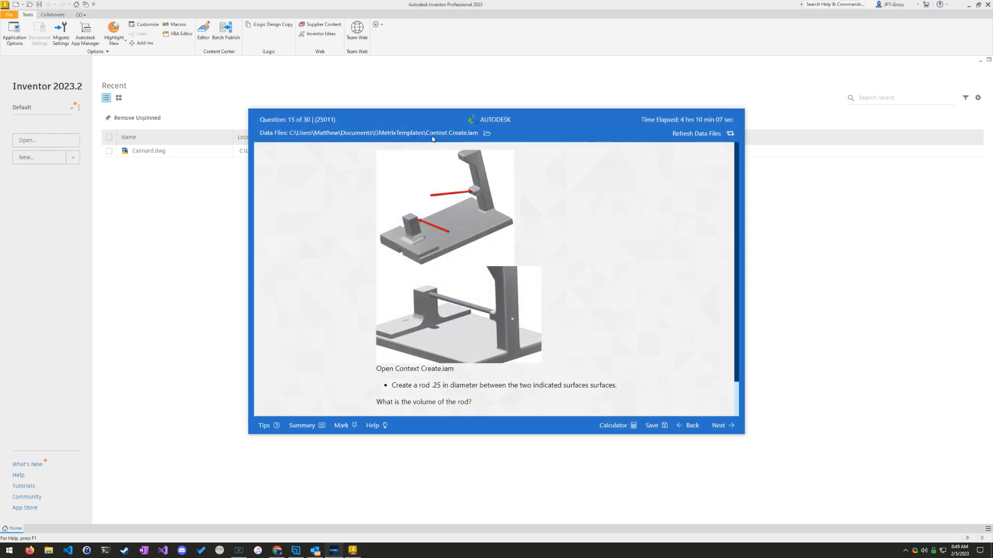
pyautogui.click(221, 262)
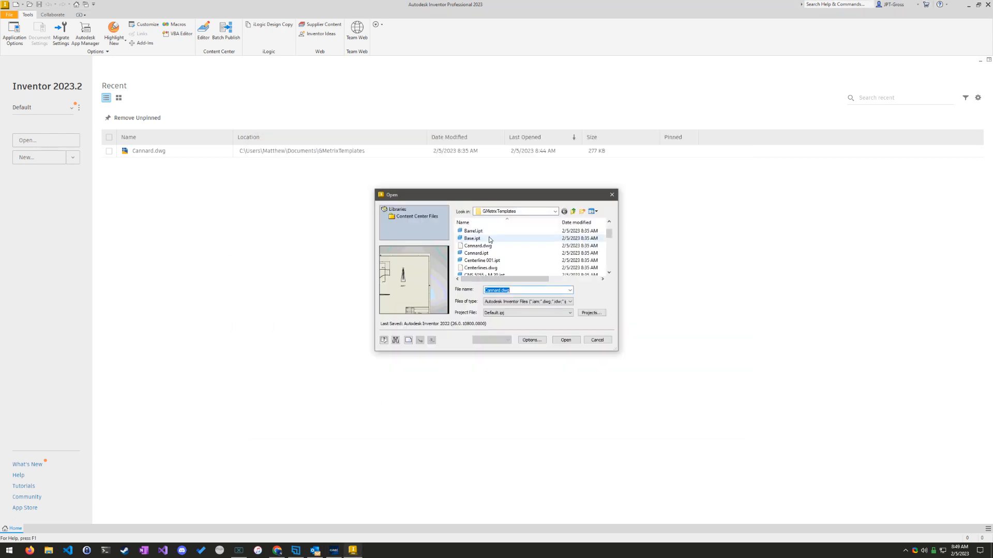
pyautogui.scroll(-2, 498, 257)
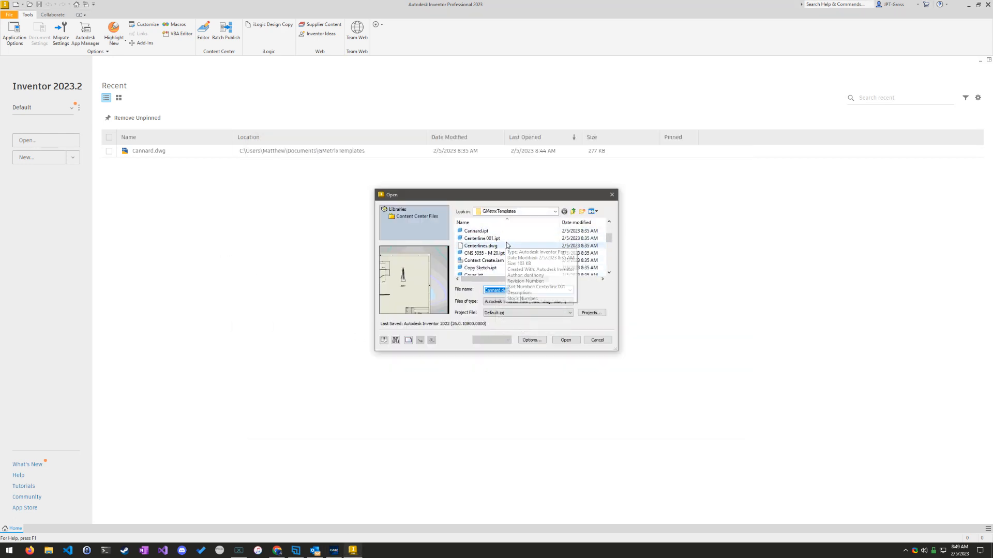
pyautogui.click(506, 261)
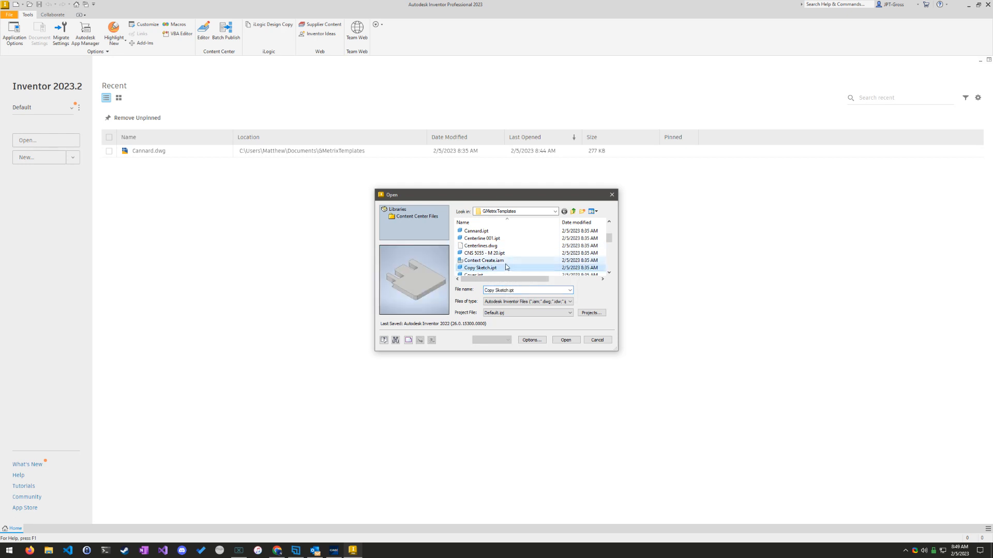
pyautogui.click(565, 340)
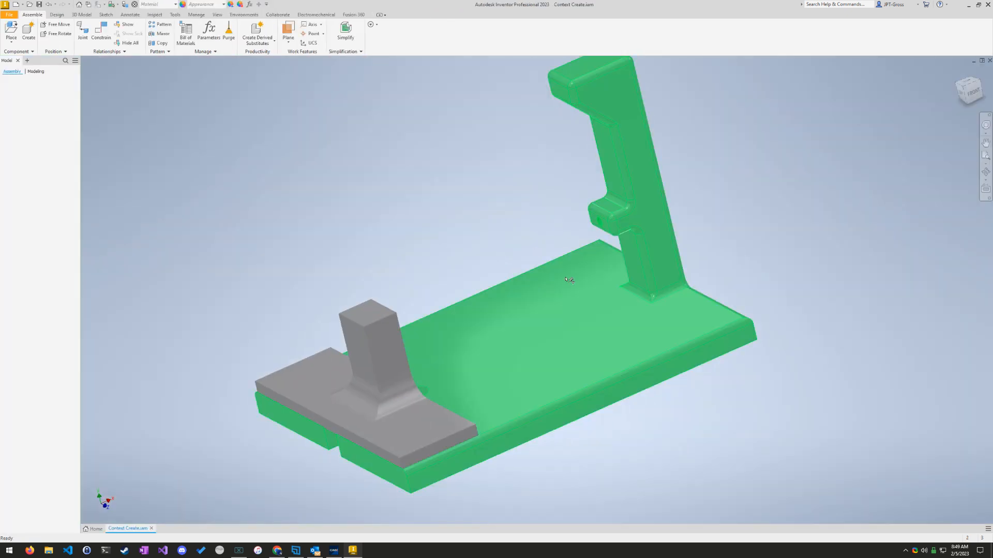
# Step: Open the settings for creating a new in-place component in the Context Create assembly
pyautogui.click(972, 91)
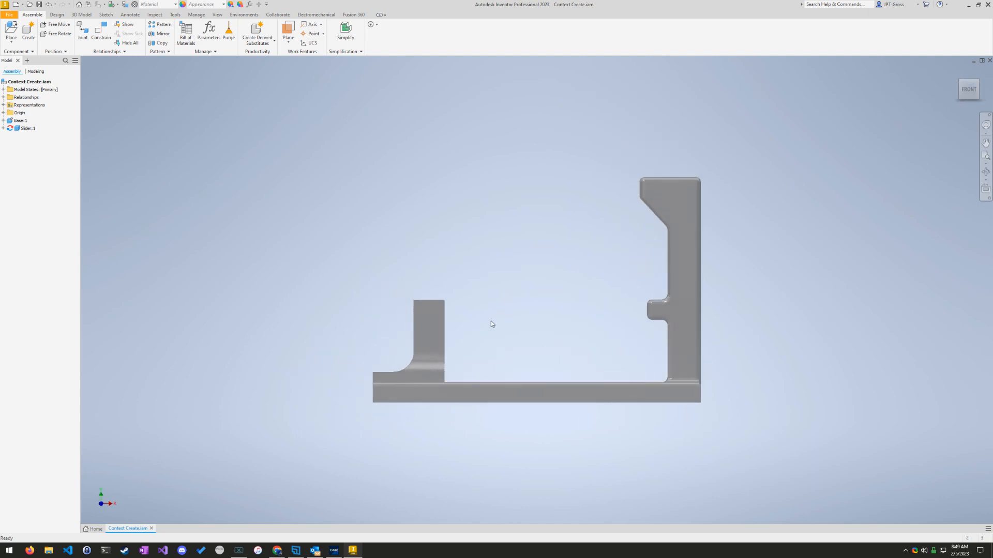
pyautogui.scroll(-4, 509, 336)
pyautogui.moveTo(628, 309)
pyautogui.mouseDown(button='middle')
pyautogui.moveTo(578, 326)
pyautogui.moveTo(664, 337)
pyautogui.moveTo(625, 339)
pyautogui.moveTo(617, 351)
pyautogui.moveTo(424, 272)
pyautogui.mouseUp(button='middle')
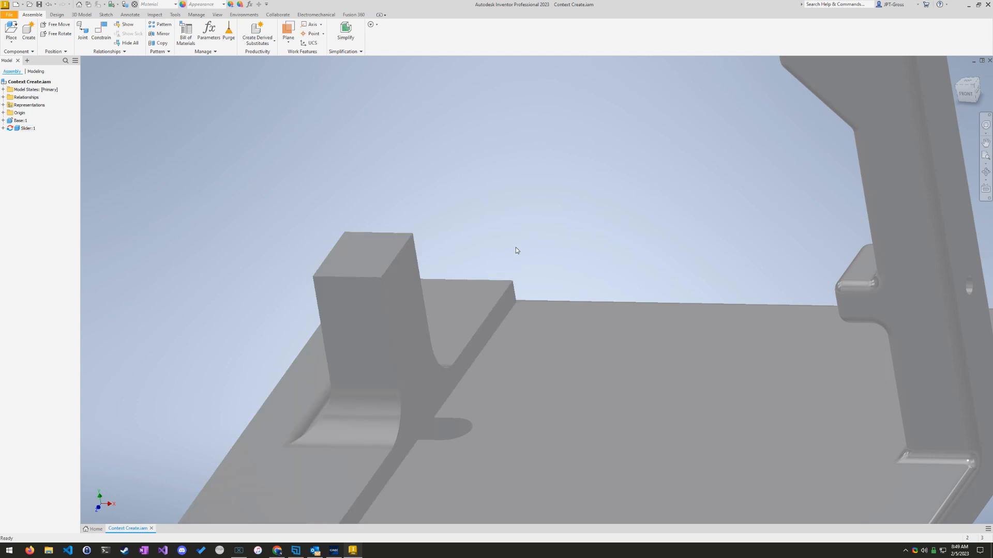
pyautogui.moveTo(516, 247)
pyautogui.keyDown('shift'); pyautogui.mouseDown(button='middle')
pyautogui.moveTo(595, 243)
pyautogui.moveTo(809, 276)
pyautogui.mouseUp(button='middle'); pyautogui.keyUp('shift')
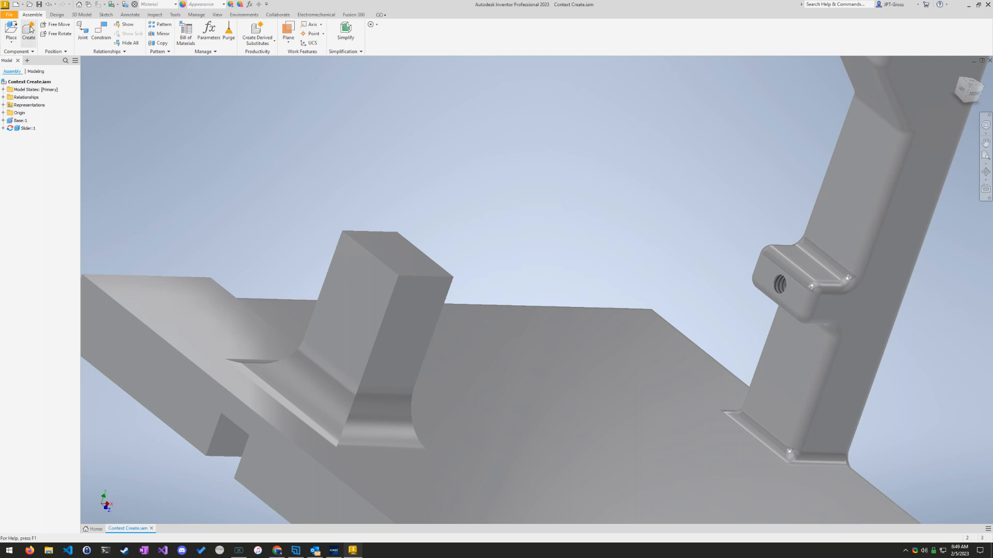
pyautogui.click(56, 15)
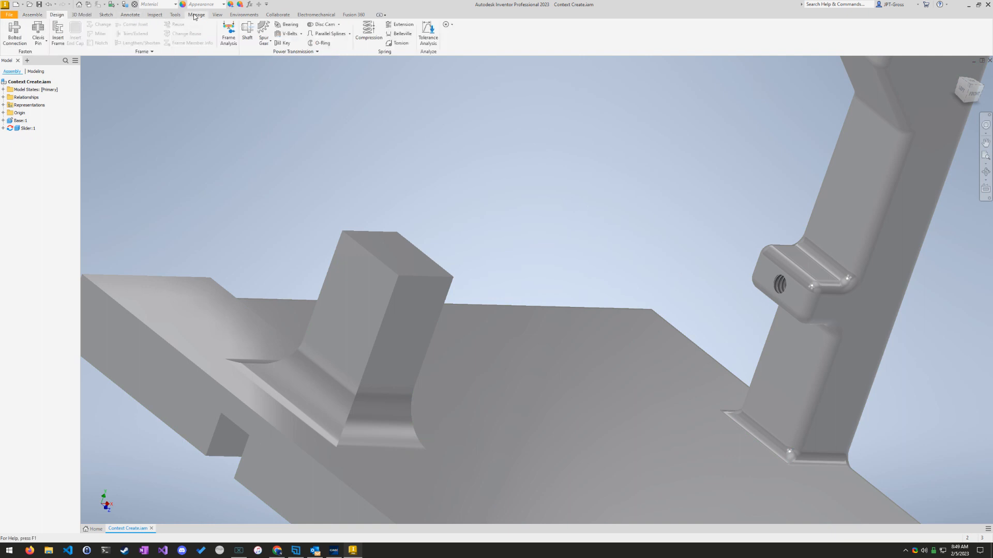
pyautogui.click(39, 16)
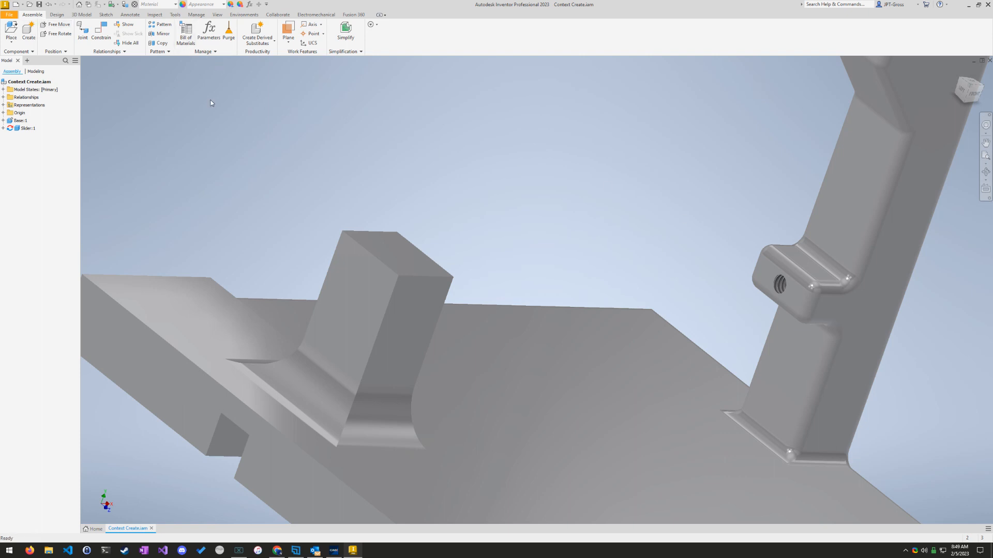
pyautogui.click(29, 29)
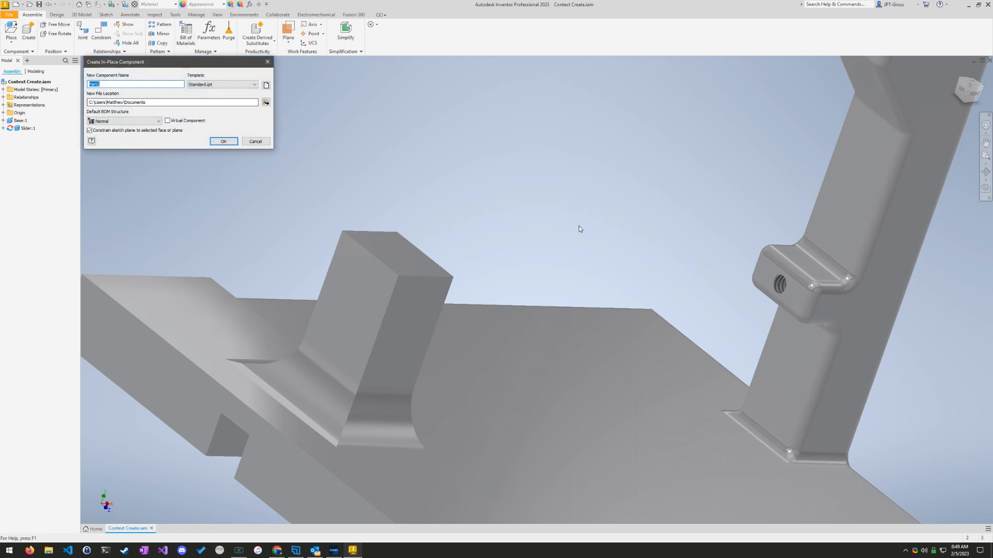
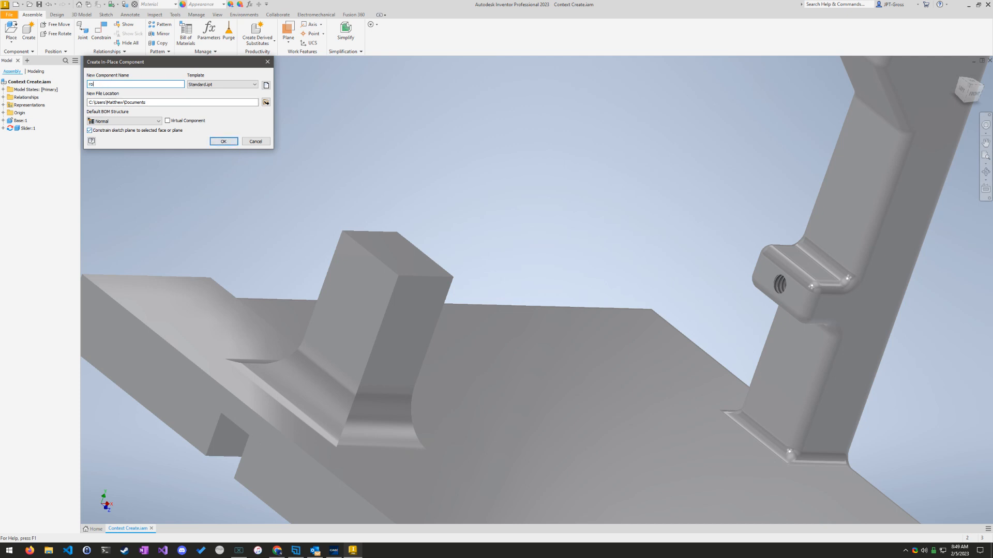
# Step: Create the in-place part "rod" on the face around the post's threaded hole and start a 2D sketch on that face
pyautogui.click(222, 143)
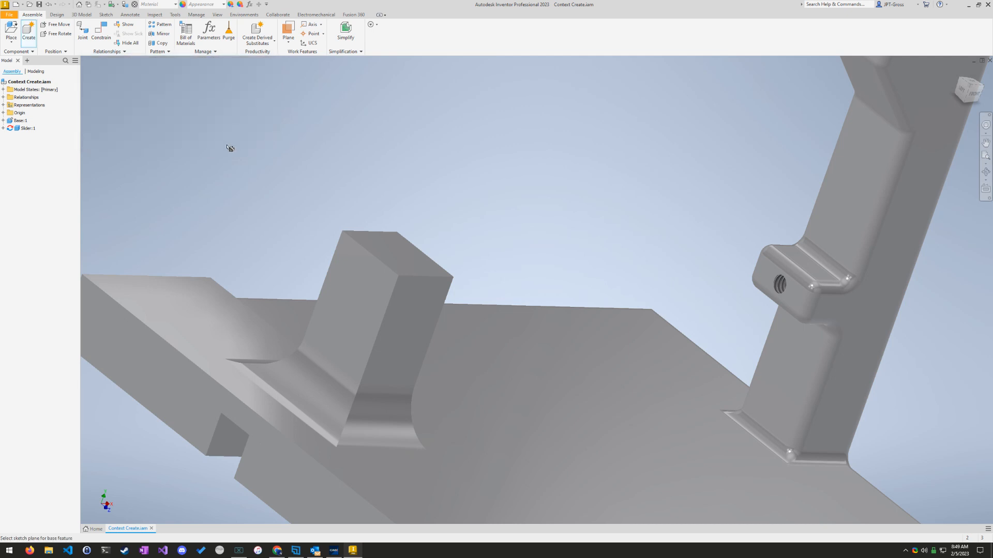
pyautogui.click(787, 293)
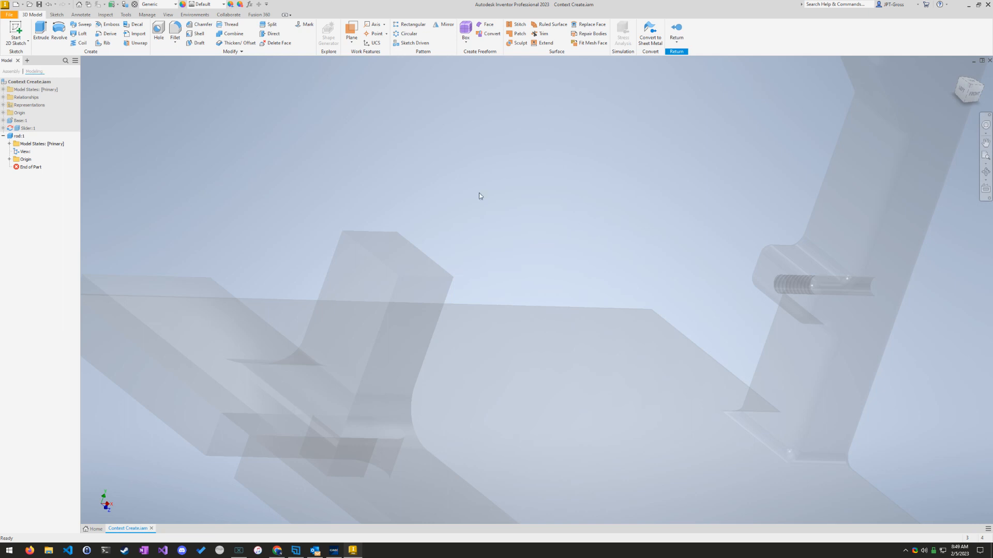
pyautogui.click(23, 33)
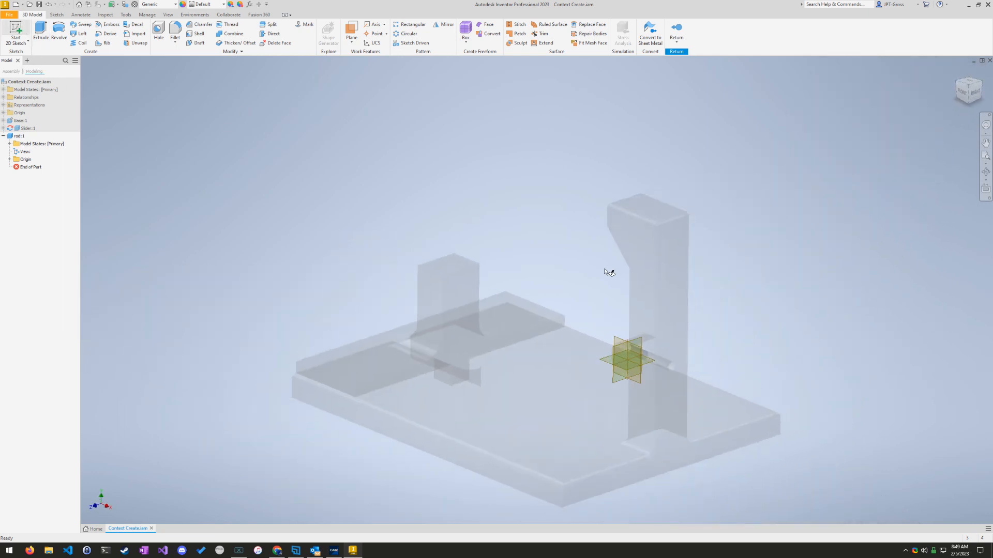
pyautogui.moveTo(452, 405); pyautogui.dragTo(542, 405, button='middle')
pyautogui.keyDown('shift'); pyautogui.moveTo(542, 405); pyautogui.dragTo(648, 417, button='middle'); pyautogui.keyUp('shift')
pyautogui.scroll(5, 658, 355)
pyautogui.scroll(-3, 517, 398)
pyautogui.moveTo(400, 425)
pyautogui.keyDown('shift'); pyautogui.mouseDown(button='middle')
pyautogui.moveTo(415, 403)
pyautogui.moveTo(392, 430)
pyautogui.mouseUp(button='middle'); pyautogui.keyUp('shift')
pyautogui.scroll(3, 409, 408)
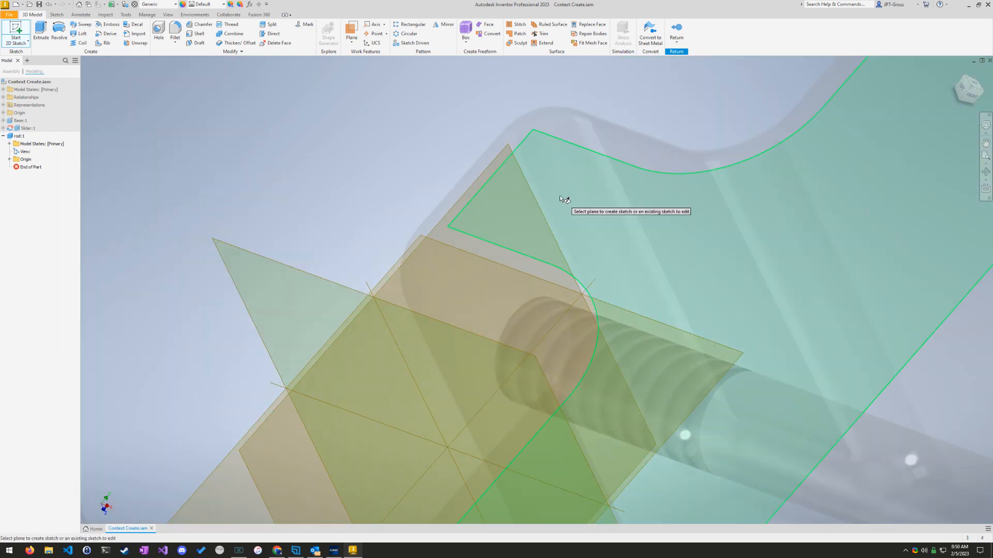
pyautogui.click(488, 234)
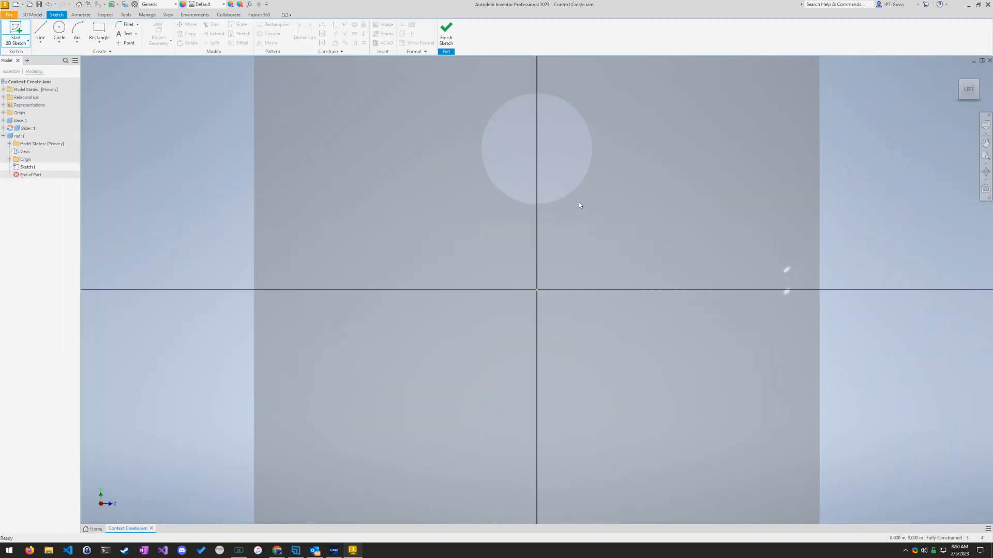
# Step: Project the circular edge of the threaded hole into the rod sketch
pyautogui.click(59, 31)
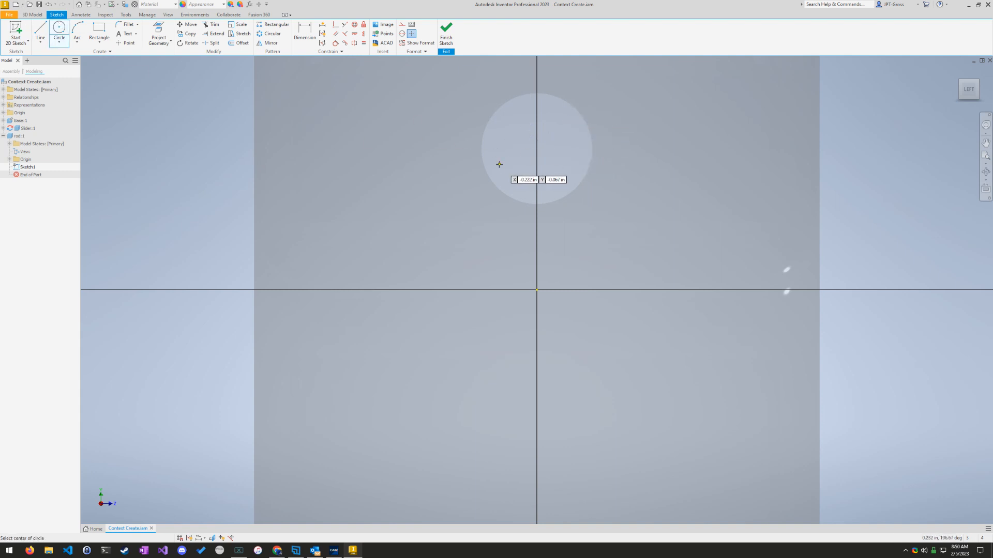
pyautogui.click(159, 33)
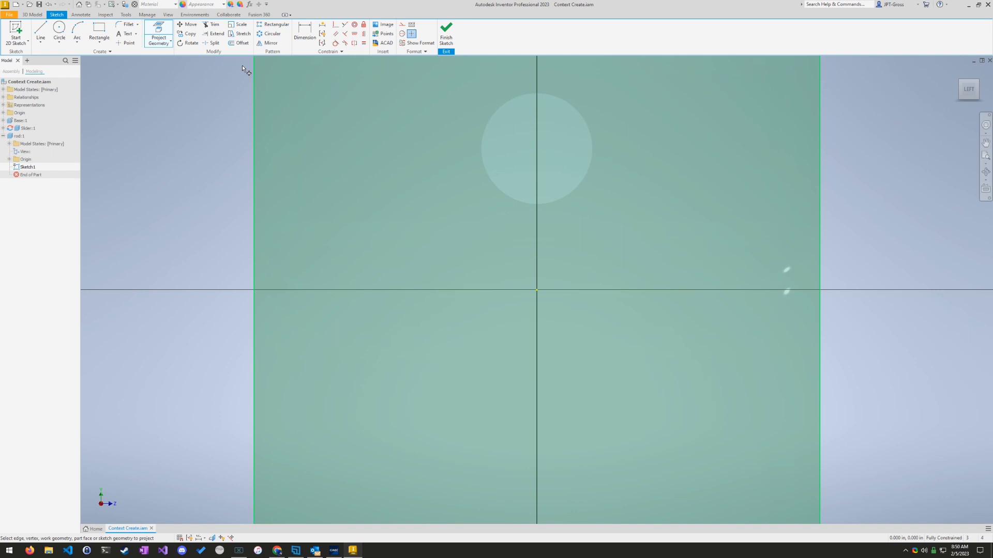
pyautogui.click(575, 109)
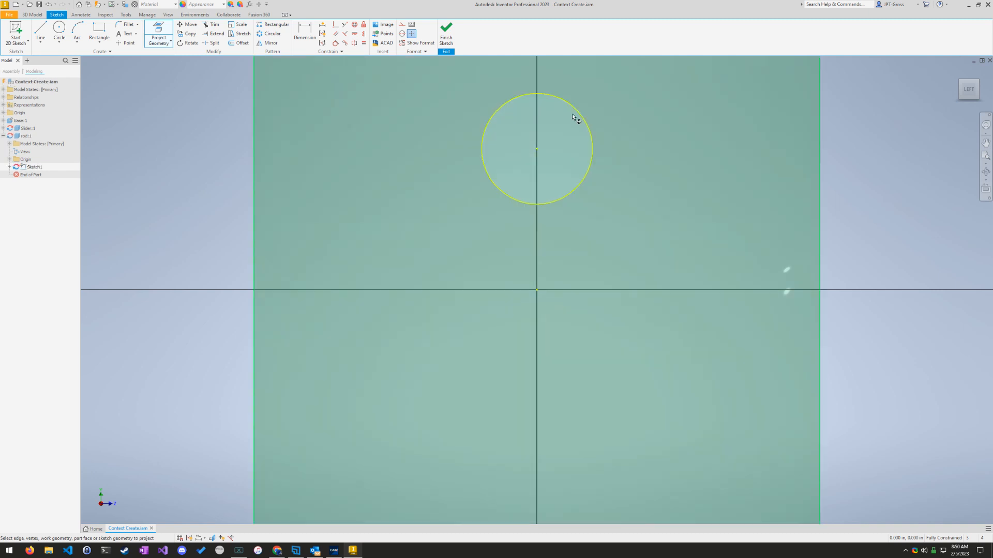
# Step: Sketch a .25 in diameter circle centred on the projected hole, check it against exam question 15, and finish the sketch
pyautogui.click(60, 32)
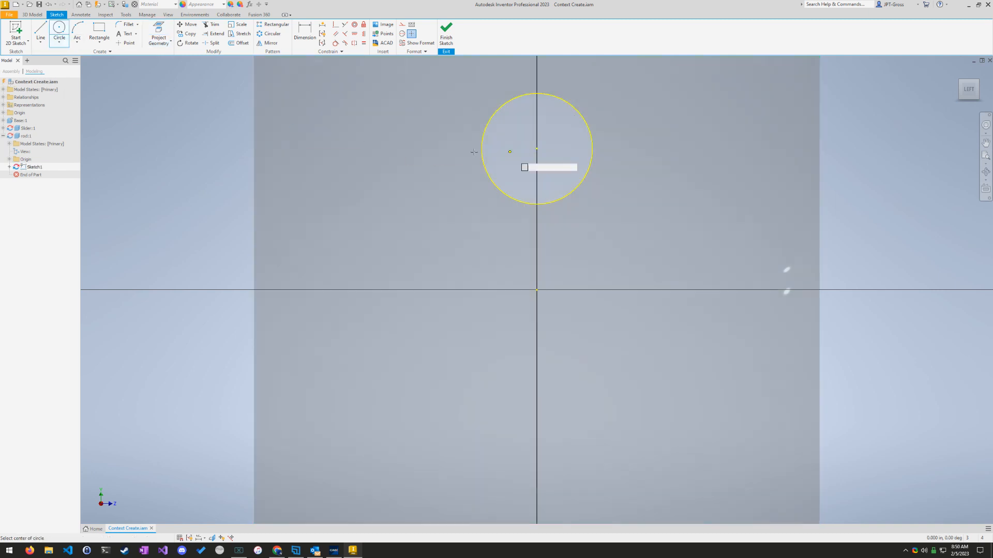
pyautogui.click(536, 149)
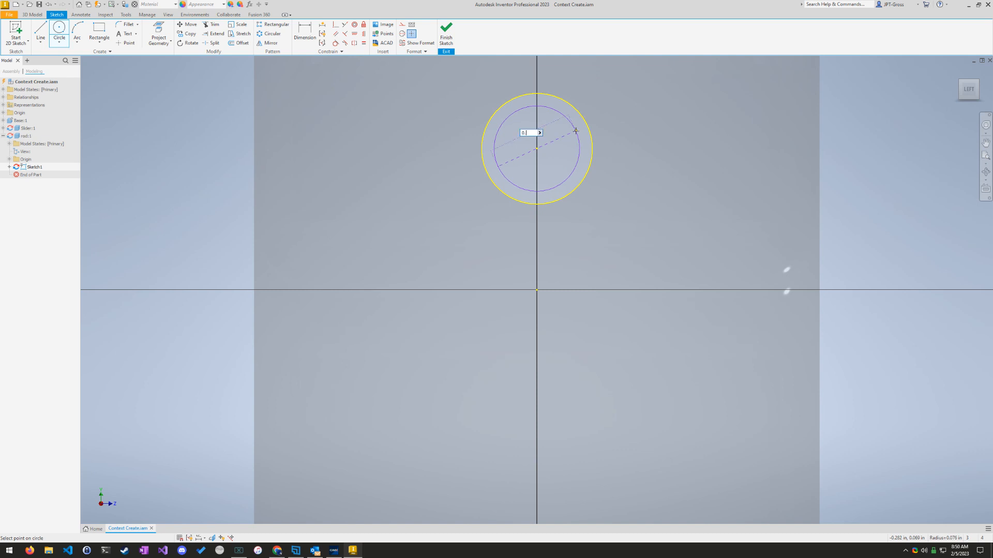
pyautogui.press('Return')
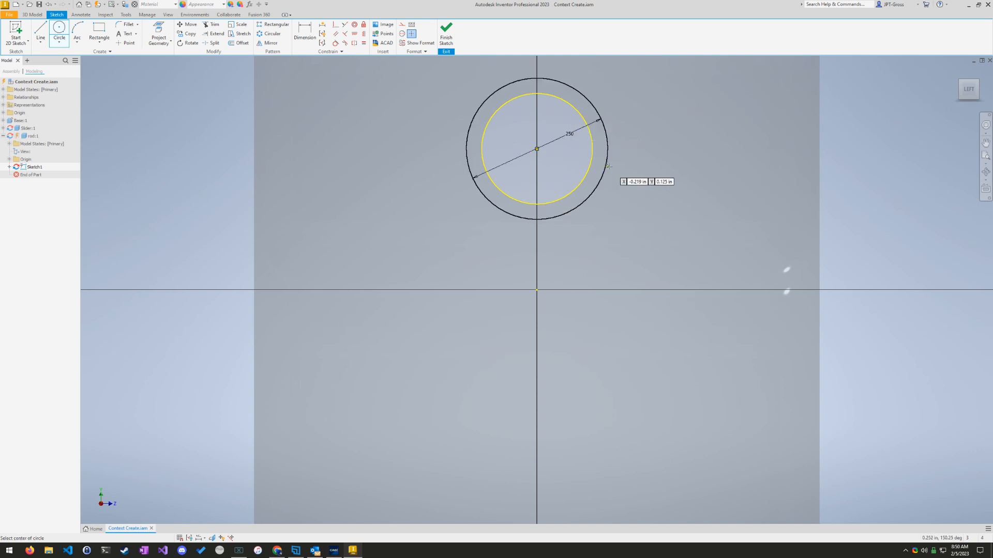
pyautogui.click(337, 553)
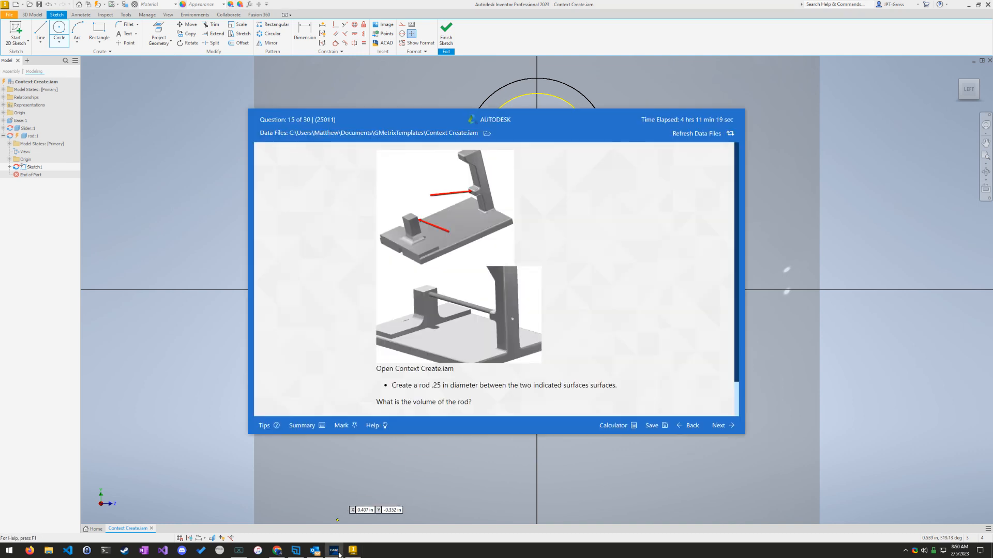
pyautogui.click(337, 552)
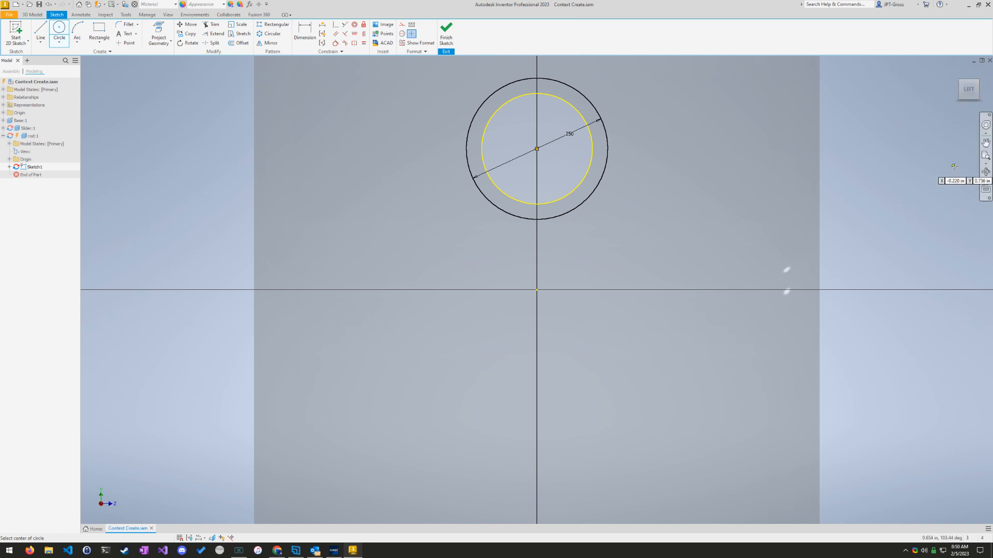
pyautogui.click(446, 29)
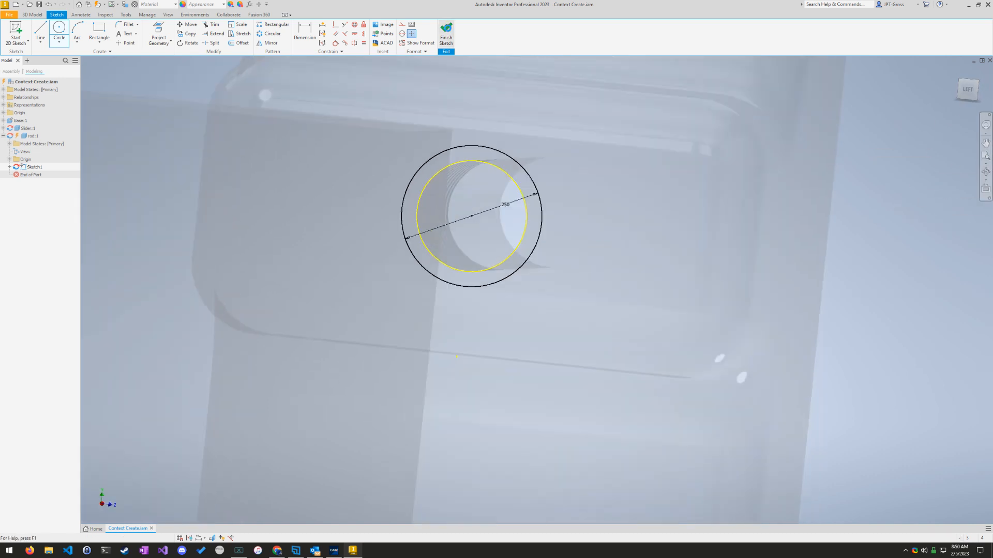
# Step: Start an extrusion of the rod sketch using both the outer ring and the inner circle as profiles
pyautogui.press('e')
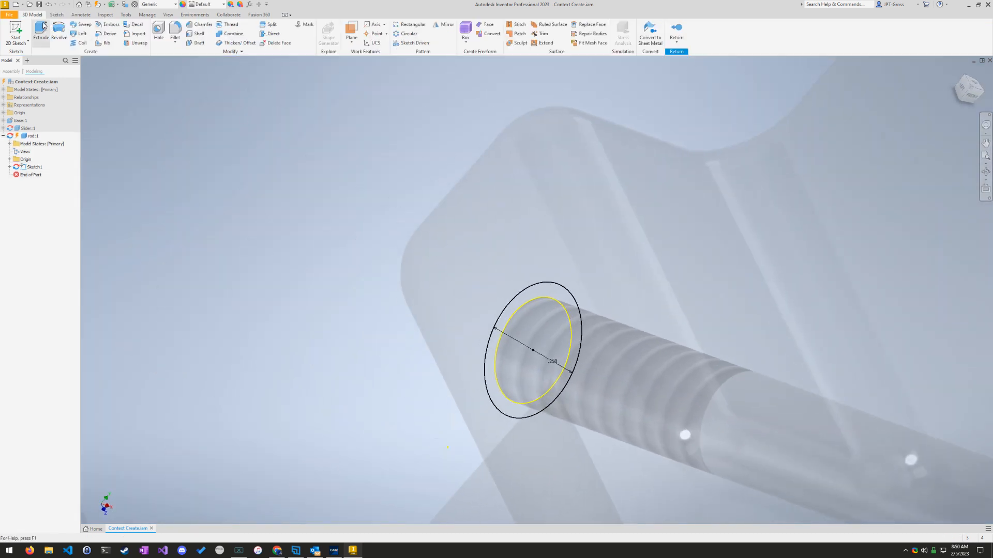
pyautogui.click(548, 305)
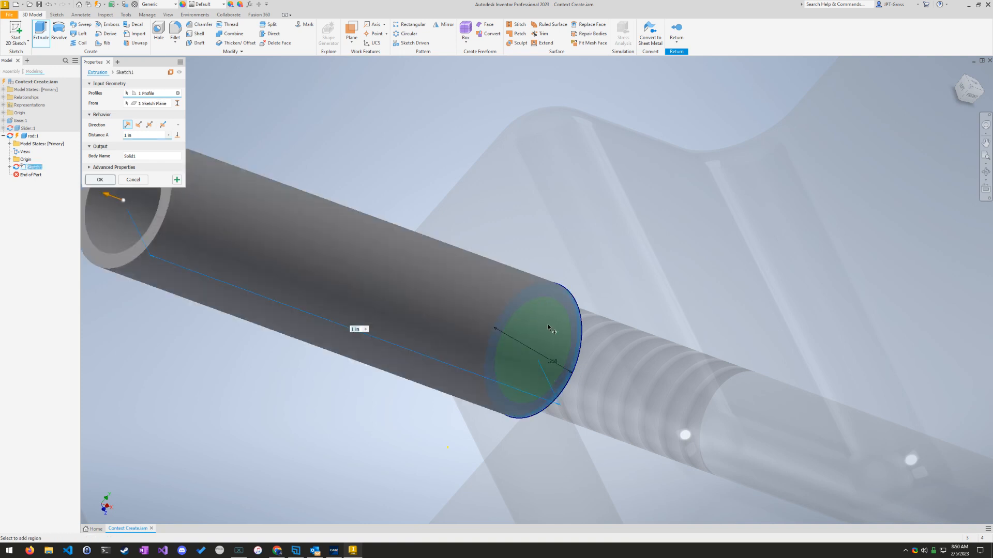
pyautogui.click(547, 326)
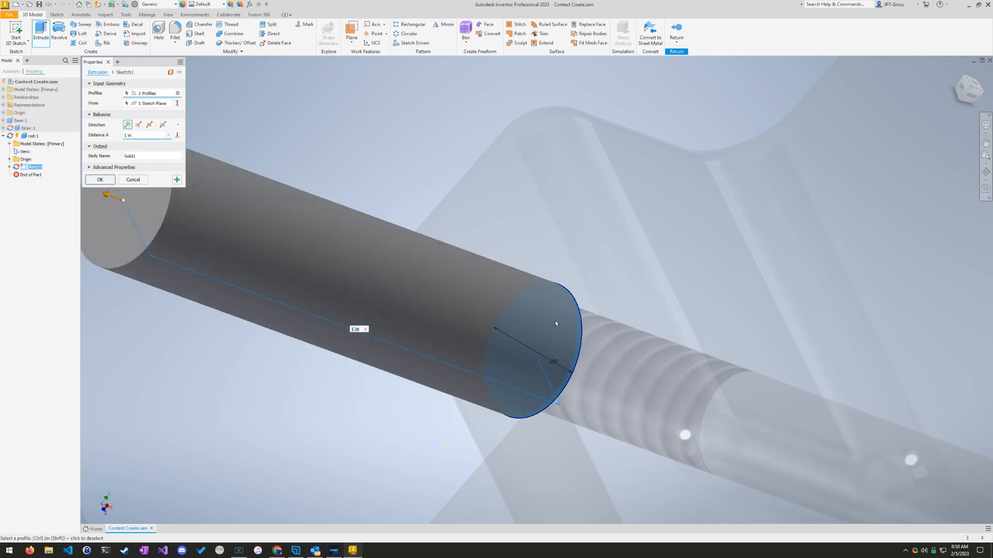
pyautogui.moveTo(469, 386); pyautogui.dragTo(609, 398, button='middle')
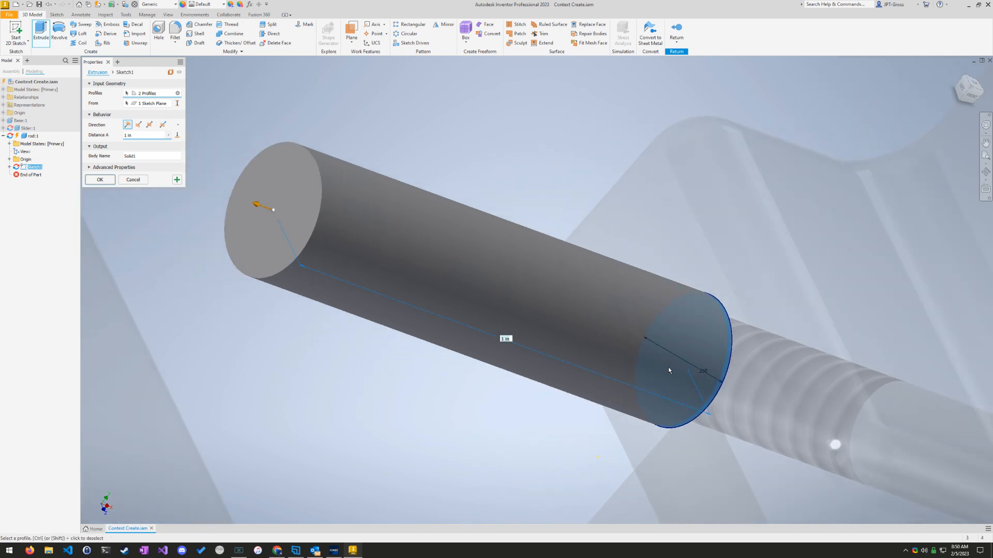
pyautogui.click(177, 93)
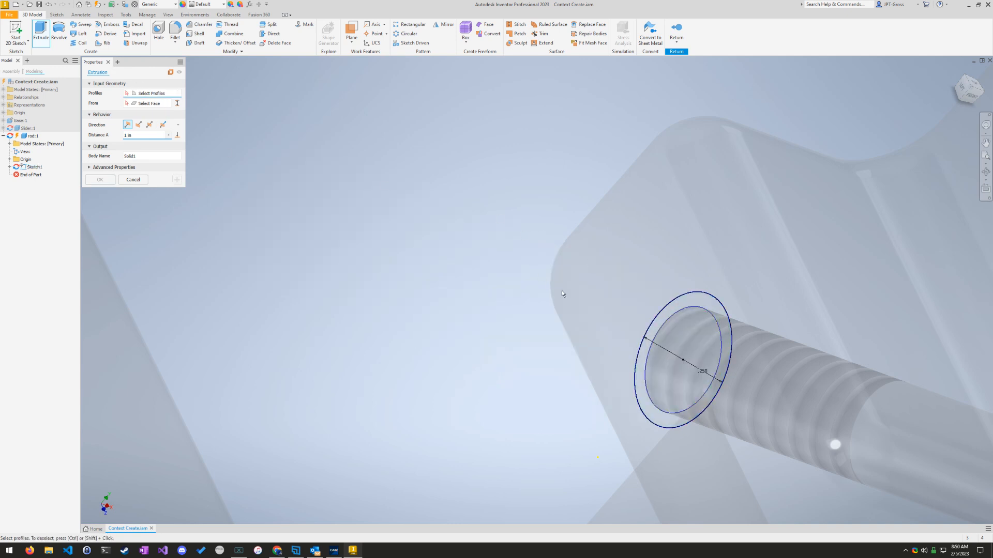
pyautogui.click(715, 322)
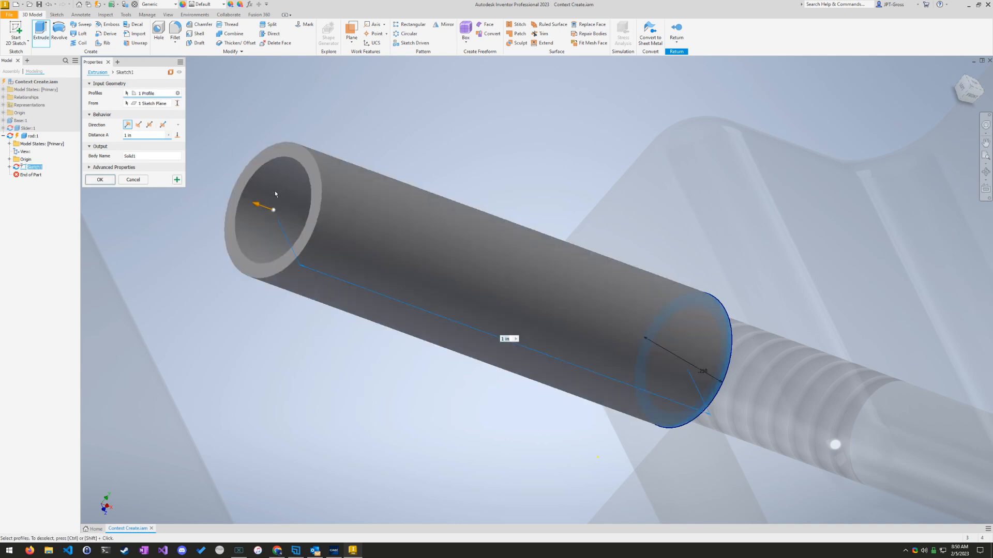
pyautogui.click(706, 334)
# Step: Extrude the rod profiles up to the facing surface of the opposite block
pyautogui.scroll(-5, 367, 330)
pyautogui.scroll(8, 352, 315)
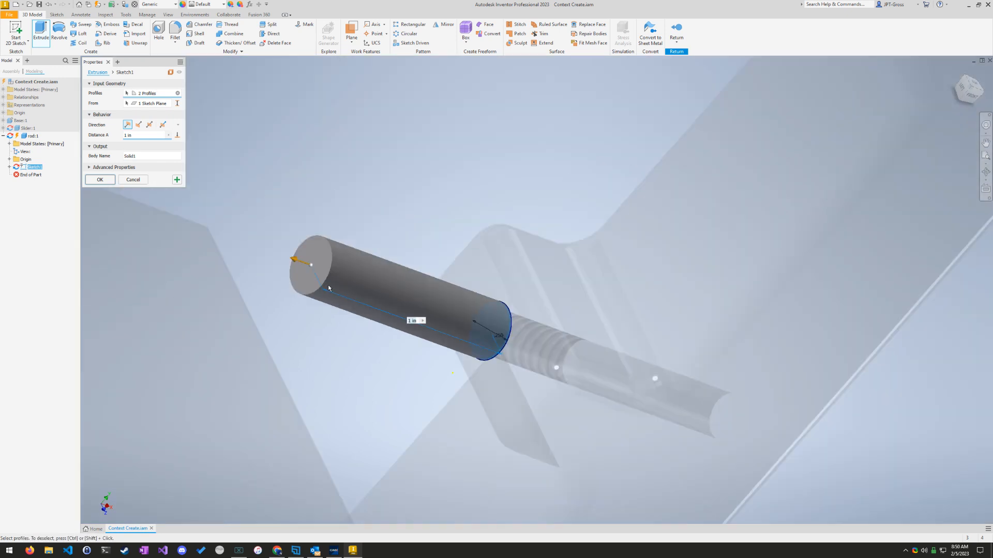
pyautogui.moveTo(277, 316); pyautogui.dragTo(672, 432, button='middle')
pyautogui.scroll(-3, 676, 433)
pyautogui.scroll(6, 675, 433)
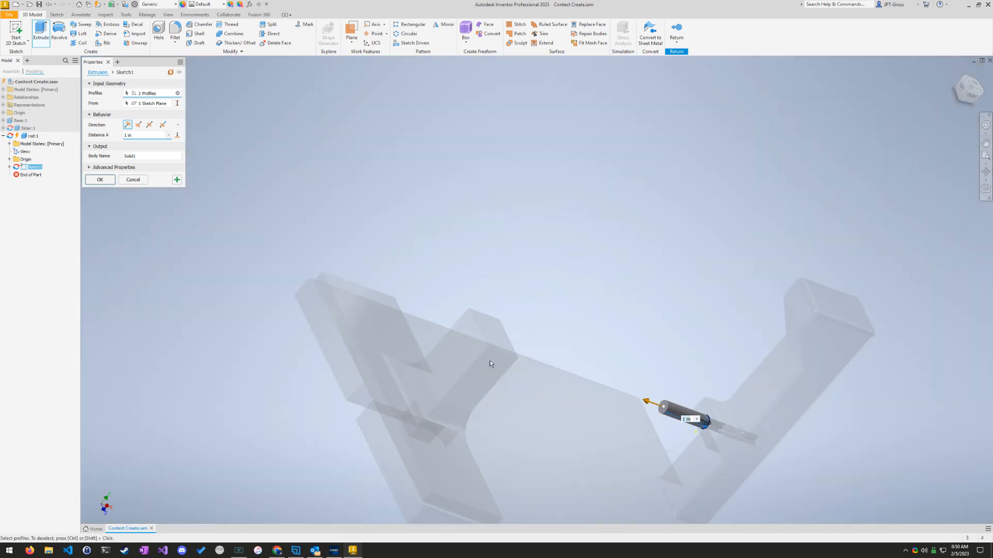
pyautogui.scroll(2, 672, 389)
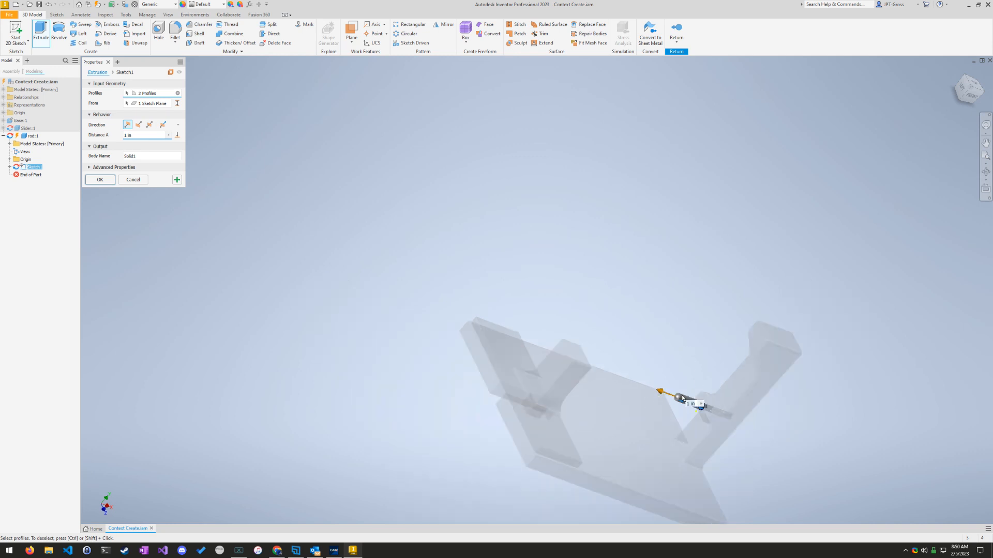
pyautogui.click(177, 136)
pyautogui.keyDown('shift'); pyautogui.moveTo(644, 371); pyautogui.dragTo(600, 358, button='middle'); pyautogui.keyUp('shift')
pyautogui.scroll(4, 600, 358)
pyautogui.click(582, 395)
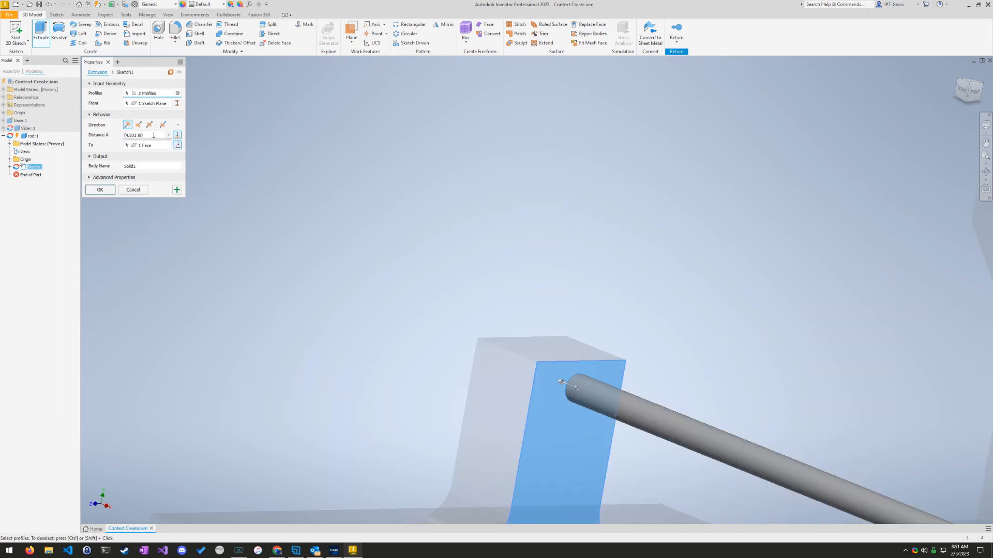
pyautogui.scroll(-3, 315, 338)
pyautogui.scroll(7, 395, 389)
pyautogui.keyDown('shift'); pyautogui.moveTo(407, 407); pyautogui.dragTo(522, 324, button='middle'); pyautogui.keyUp('shift')
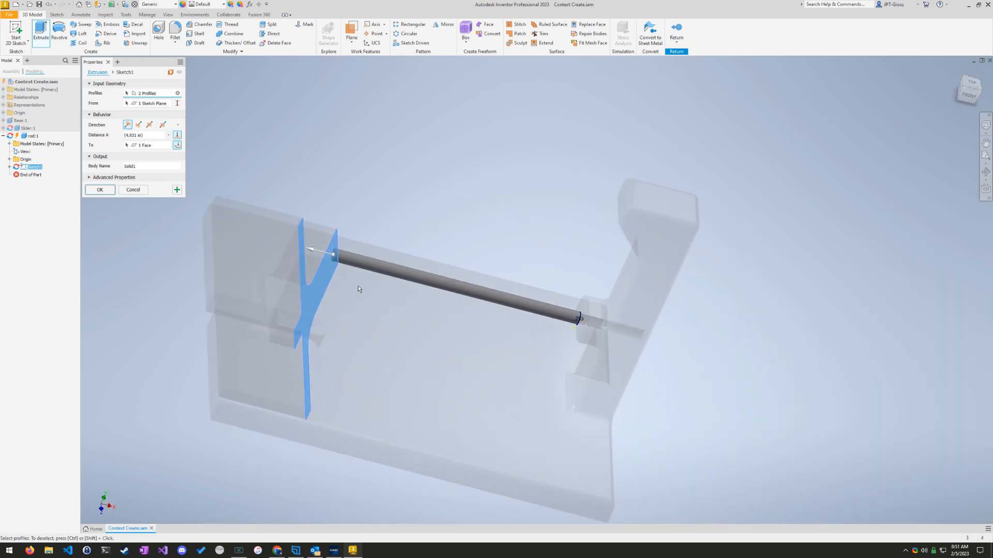
pyautogui.click(100, 190)
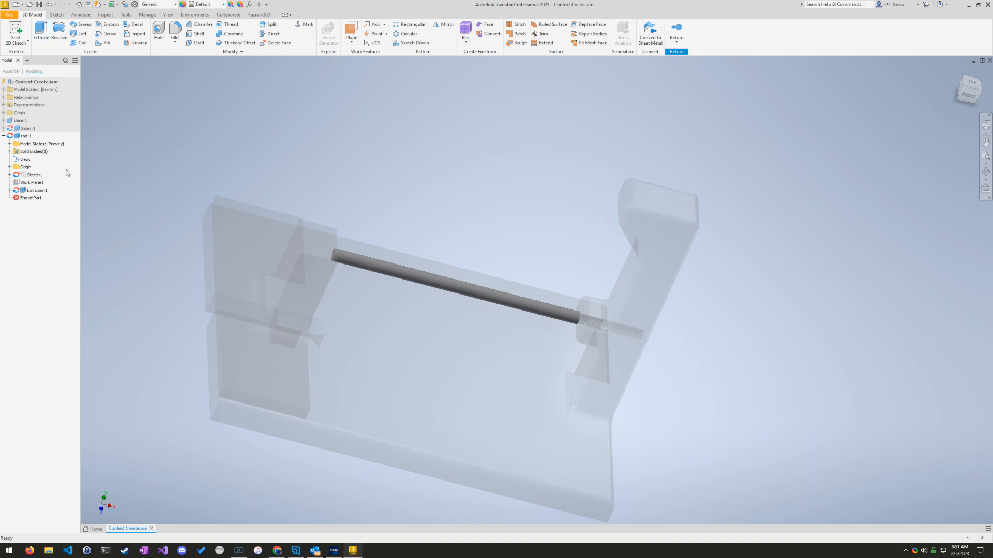
# Step: Open the rod part's iProperties and update its physical properties to read the volume
pyautogui.click(23, 136)
pyautogui.rightClick(23, 138)
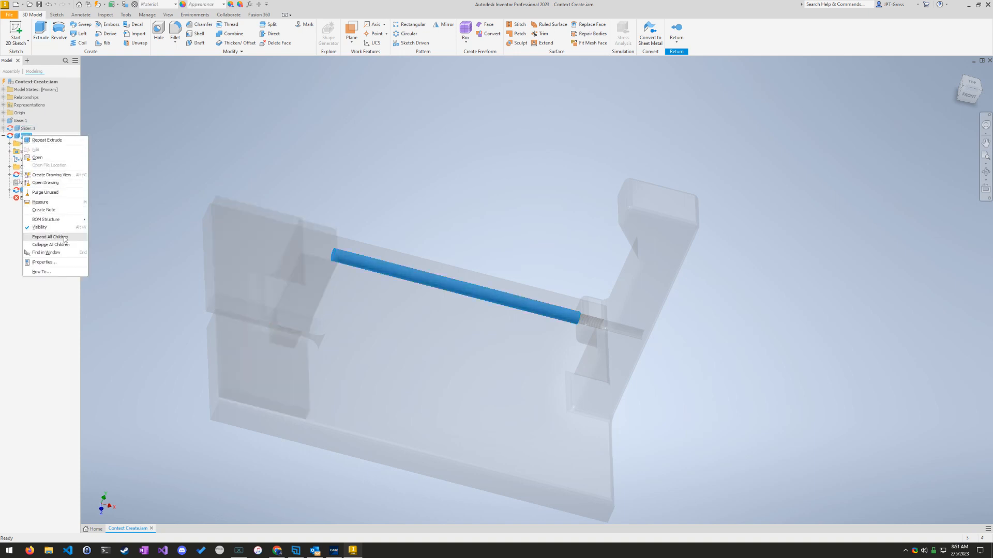
pyautogui.click(44, 262)
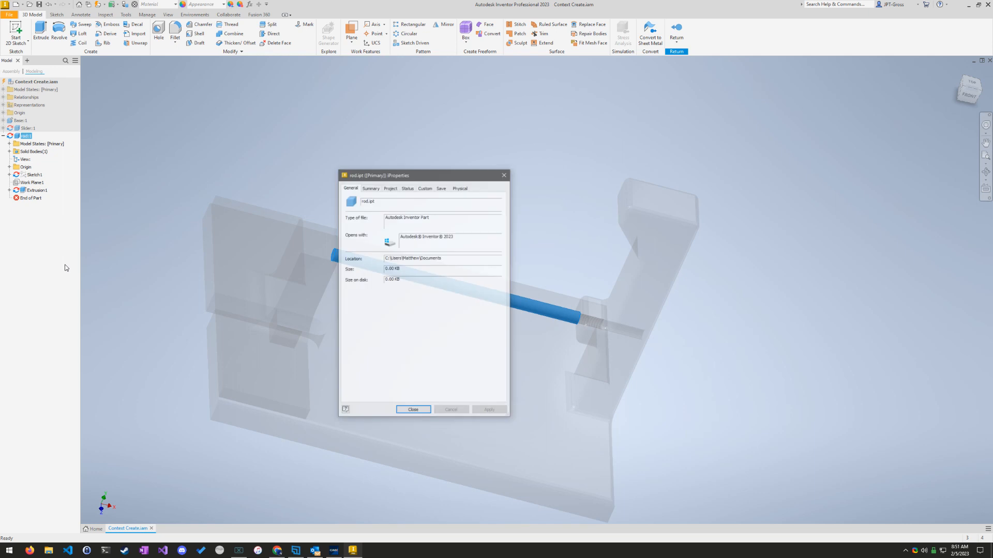
pyautogui.click(460, 187)
pyautogui.click(484, 205)
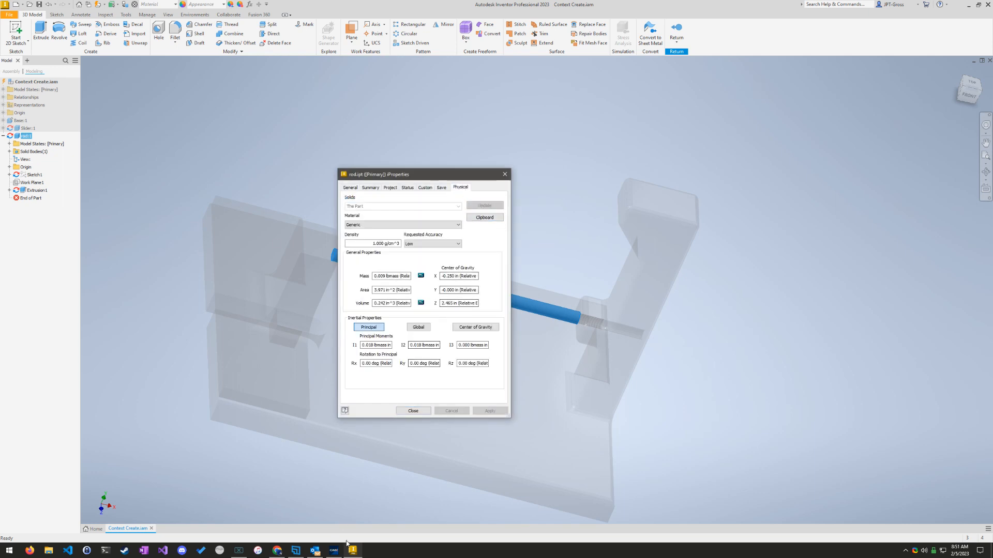
# Step: Copy the rod's volume into GMetrix question 15 as the answer 0.242, grade and continue, and switch back to Inventor
pyautogui.click(331, 551)
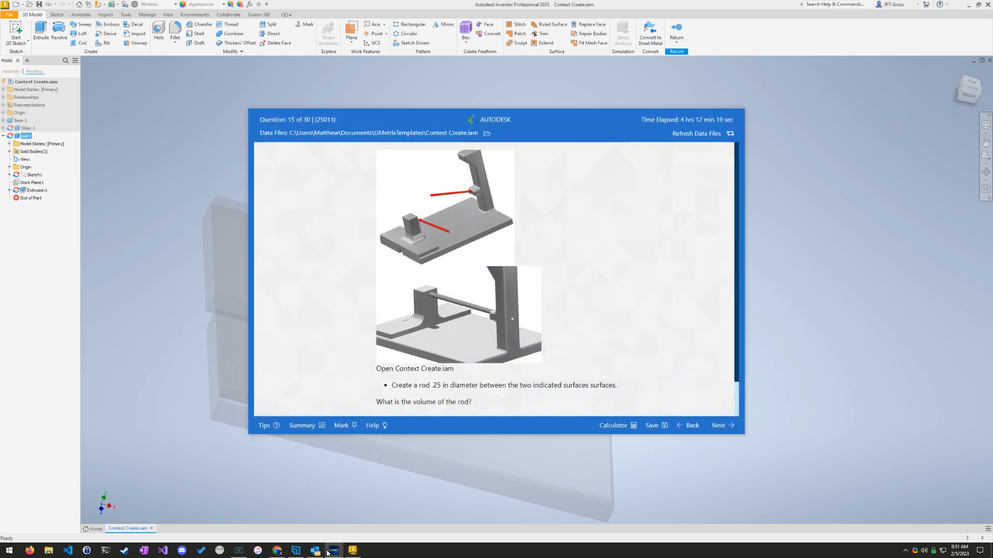
pyautogui.click(331, 551)
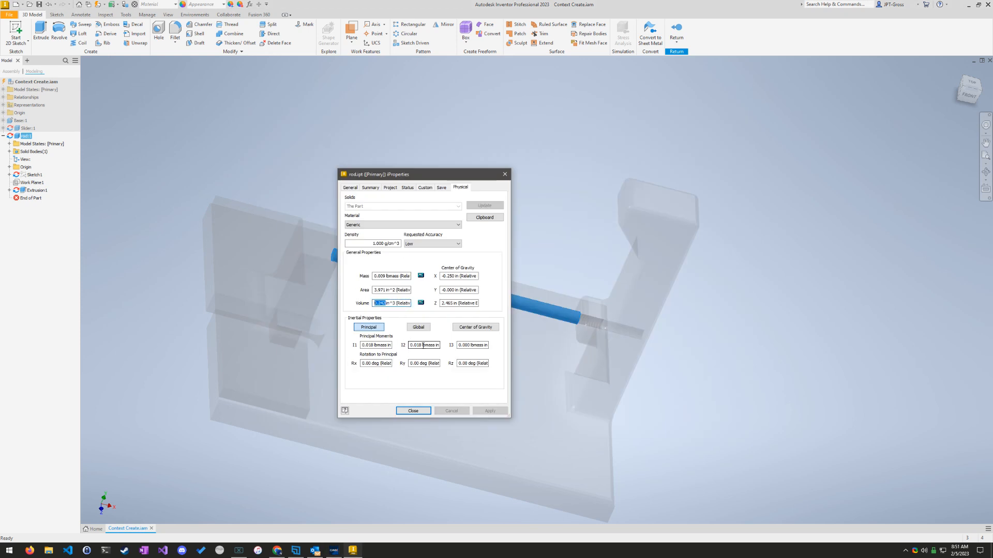
pyautogui.click(333, 551)
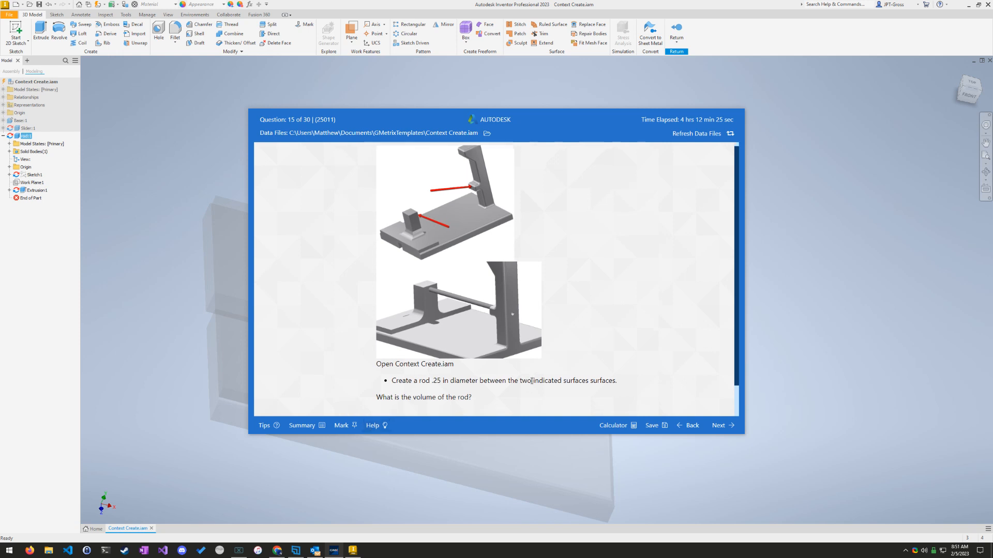
pyautogui.scroll(-1, 420, 396)
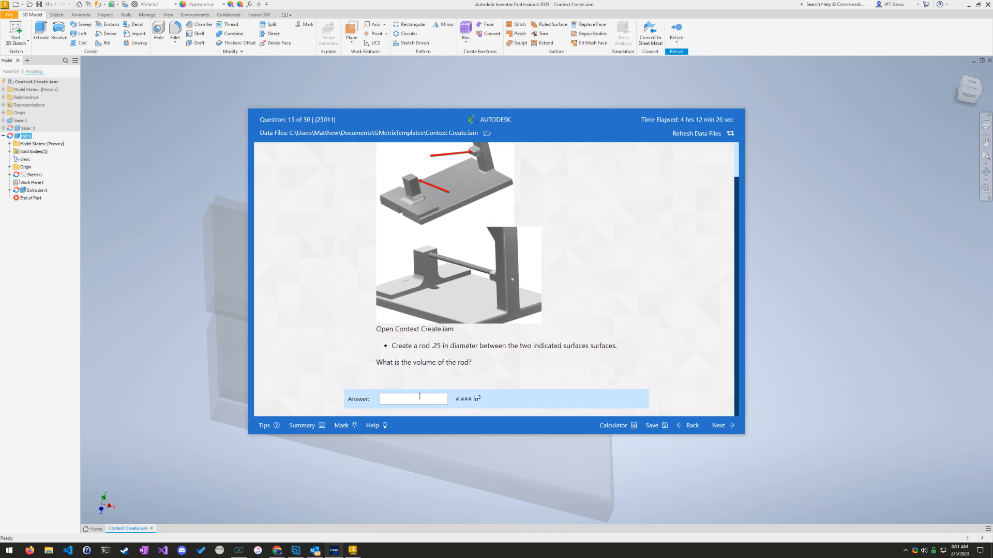
pyautogui.click(714, 428)
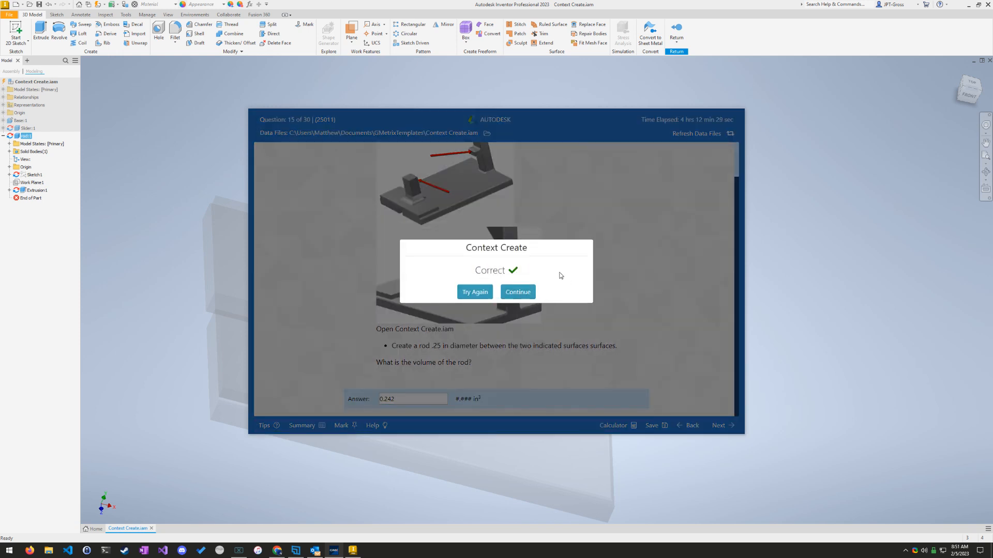
pyautogui.click(526, 293)
pyautogui.click(352, 551)
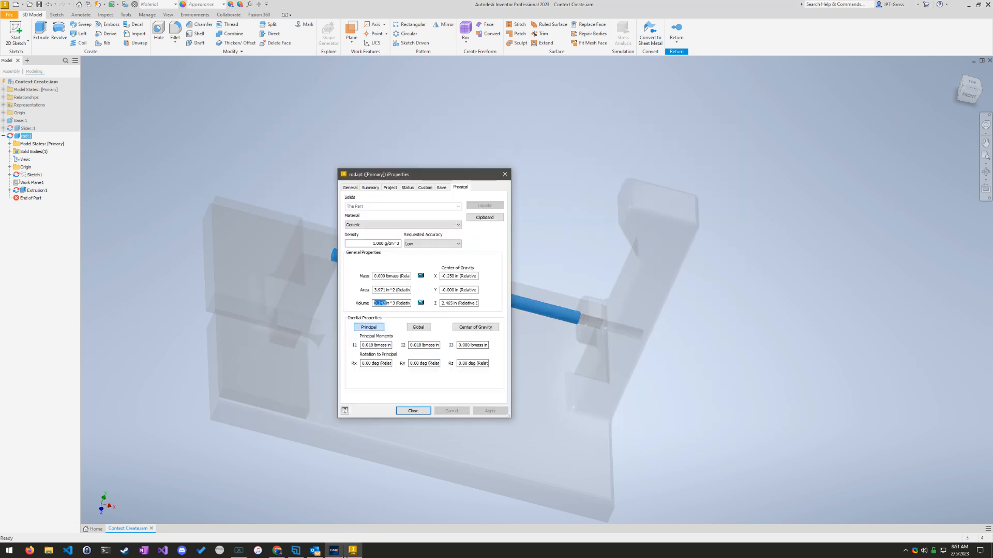
# Step: Close the rod's iProperties and close Context Create.iam without saving the changes
pyautogui.click(413, 411)
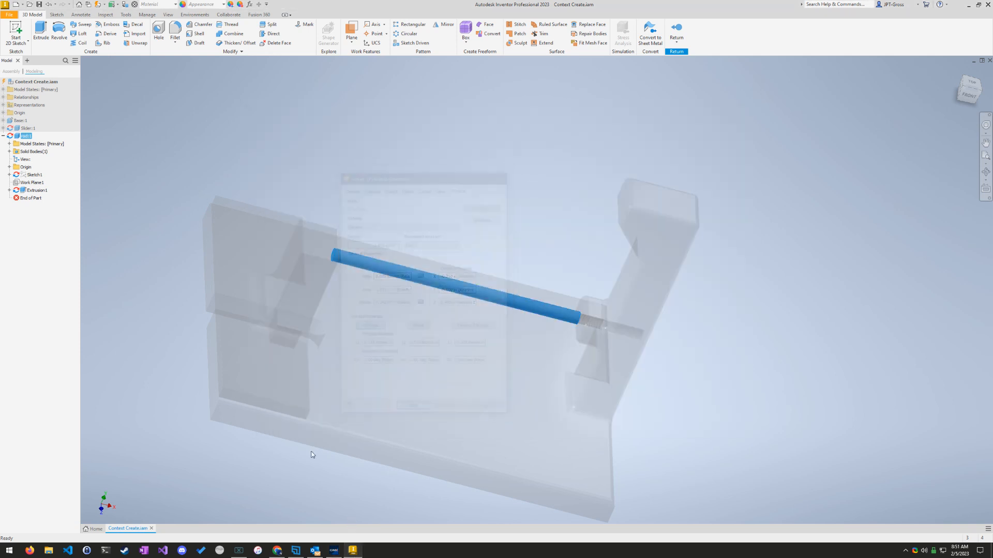
pyautogui.click(152, 528)
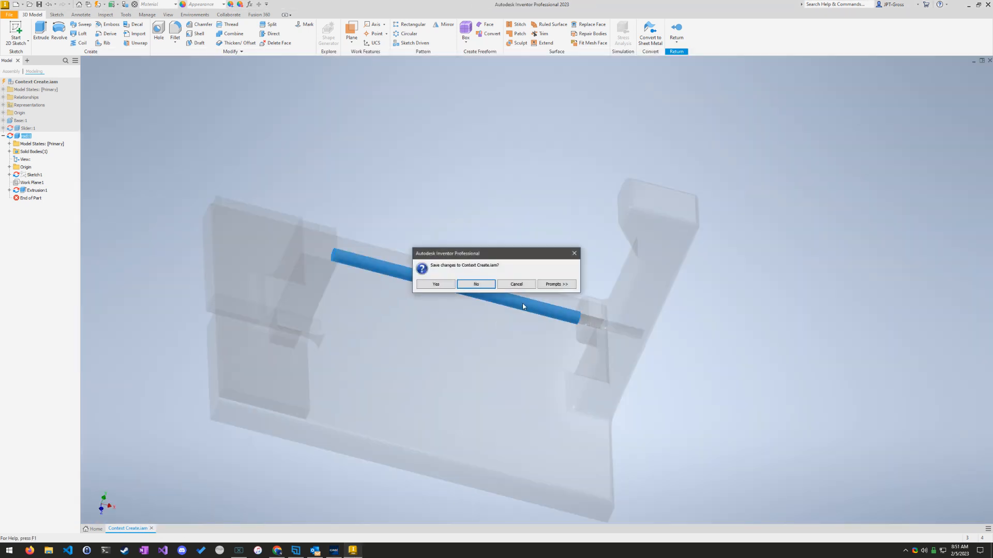
pyautogui.click(473, 285)
# Step: Switch to GMetrix to read question 16, return to Inventor and open Cycle Gears.iam from the GMetrixTemplates folder
pyautogui.click(331, 553)
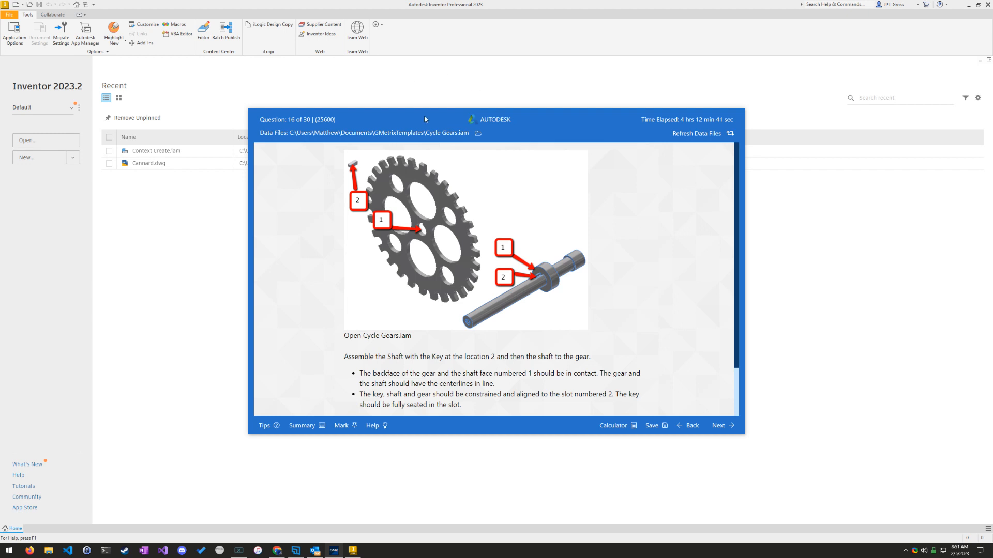
pyautogui.click(230, 116)
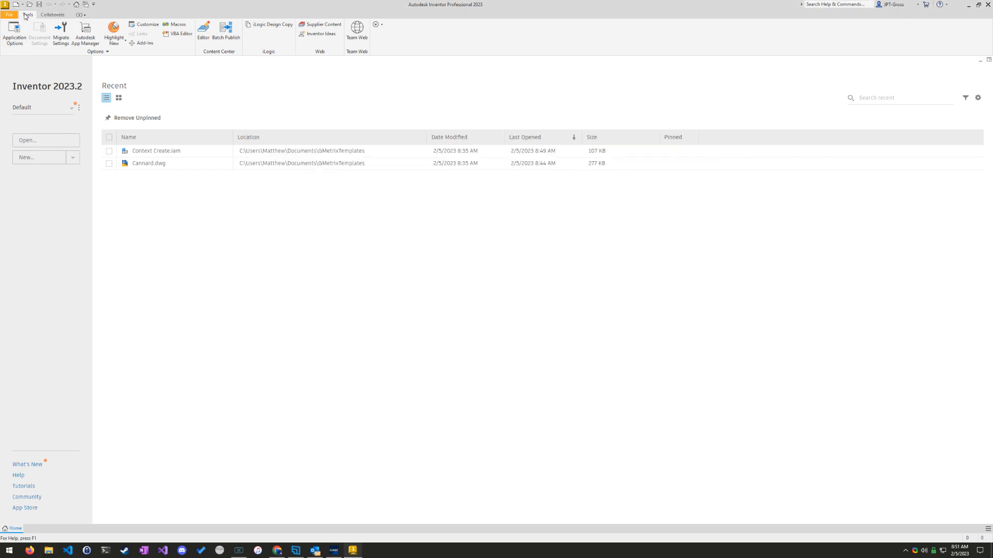
pyautogui.click(46, 140)
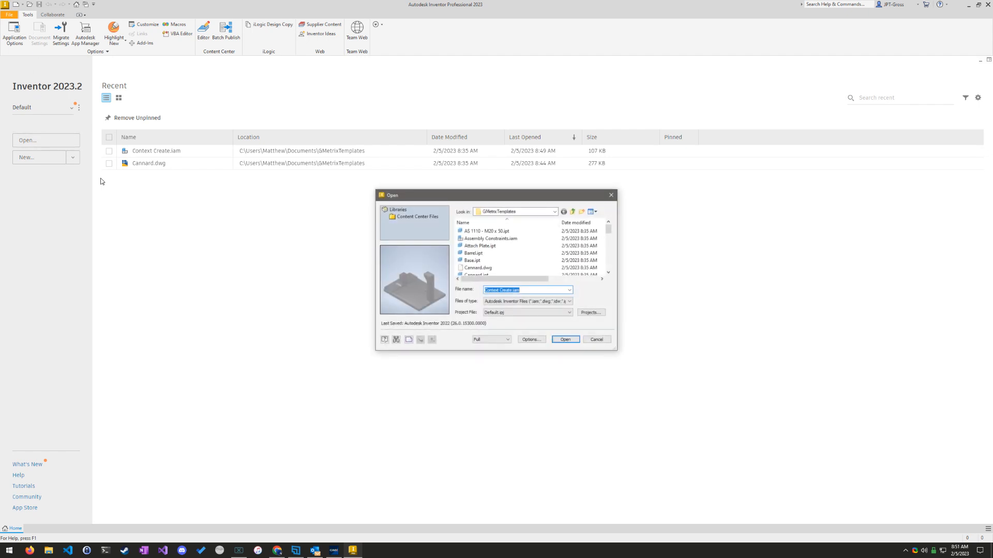
pyautogui.scroll(-1, 517, 254)
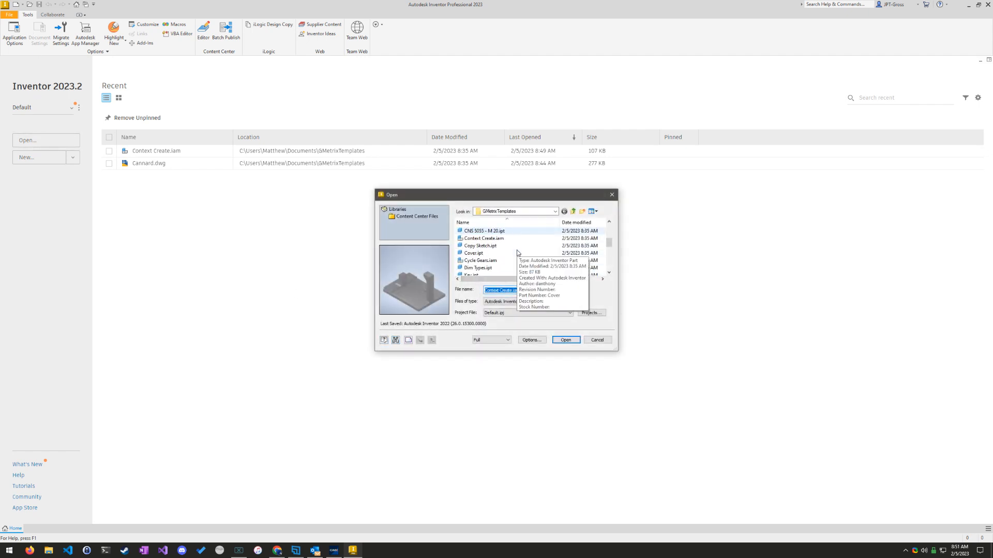
pyautogui.scroll(-2, 538, 268)
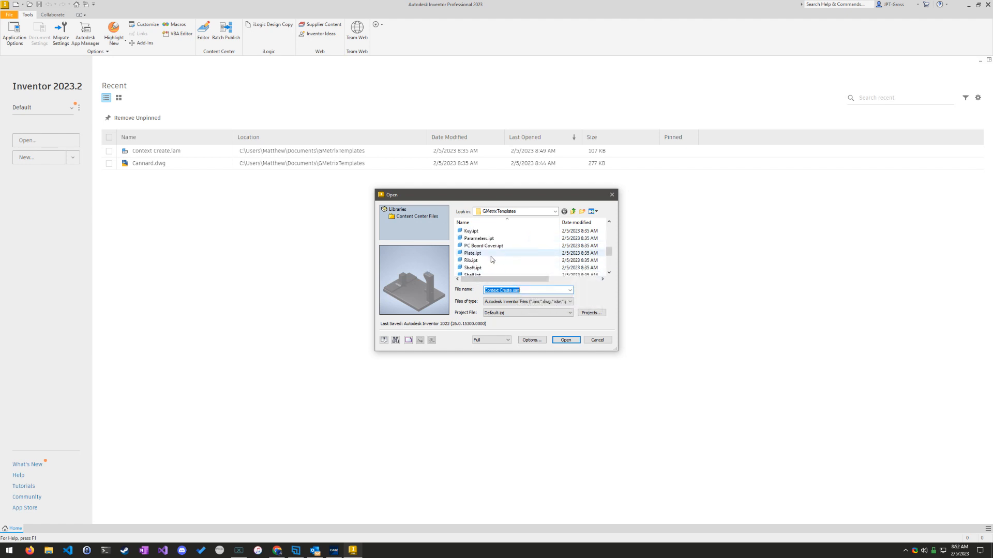
pyautogui.scroll(1, 493, 256)
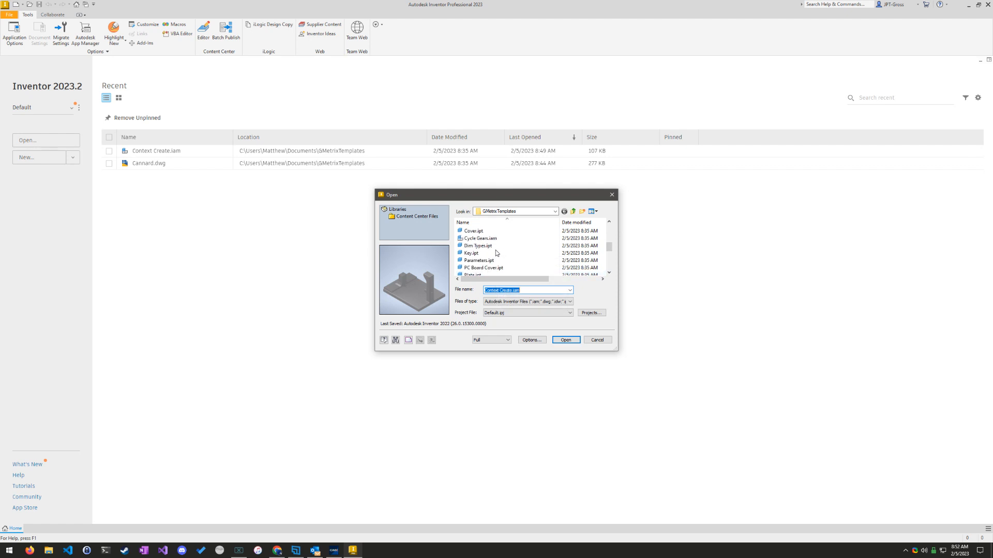
pyautogui.scroll(2, 496, 253)
pyautogui.scroll(-1, 496, 253)
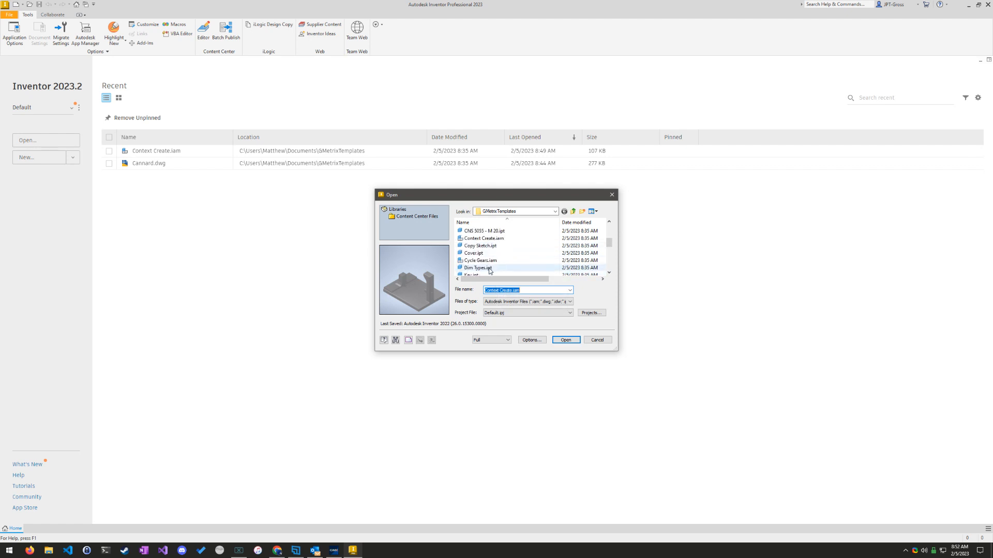
pyautogui.doubleClick(491, 264)
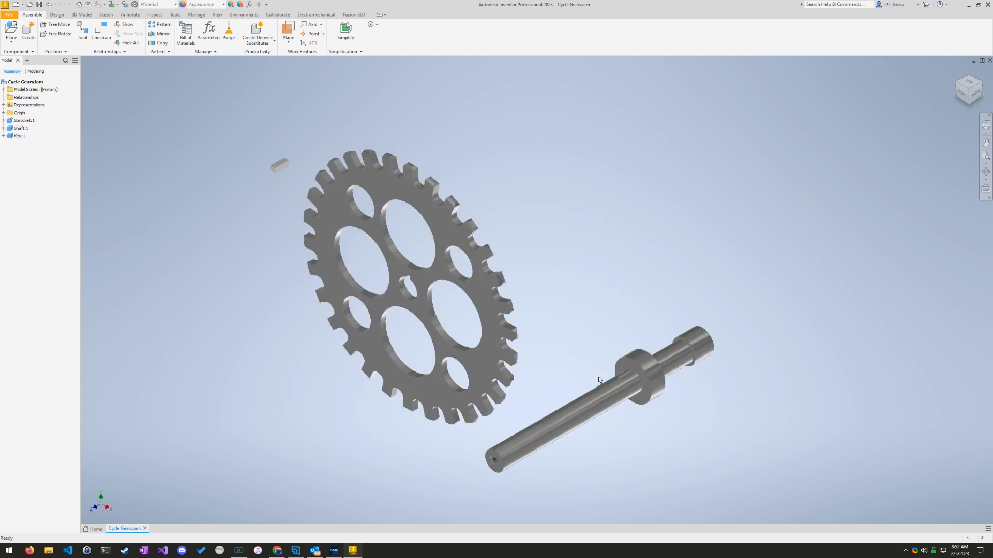
# Step: Examine the shaft's collar face and key slot, and both sides of the gear, to identify the faces to constrain
pyautogui.scroll(3, 666, 422)
pyautogui.scroll(-8, 610, 402)
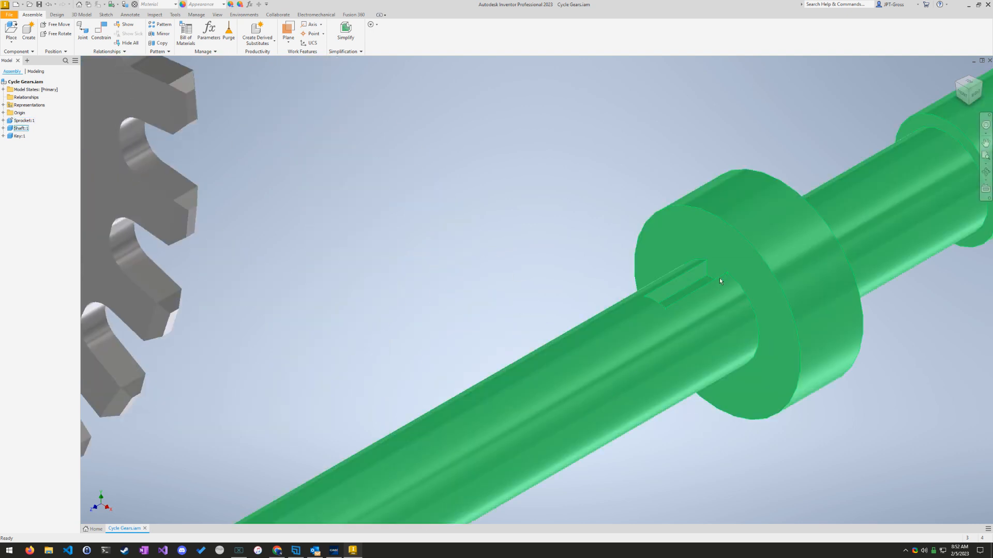
pyautogui.moveTo(530, 280); pyautogui.dragTo(590, 230, button='middle')
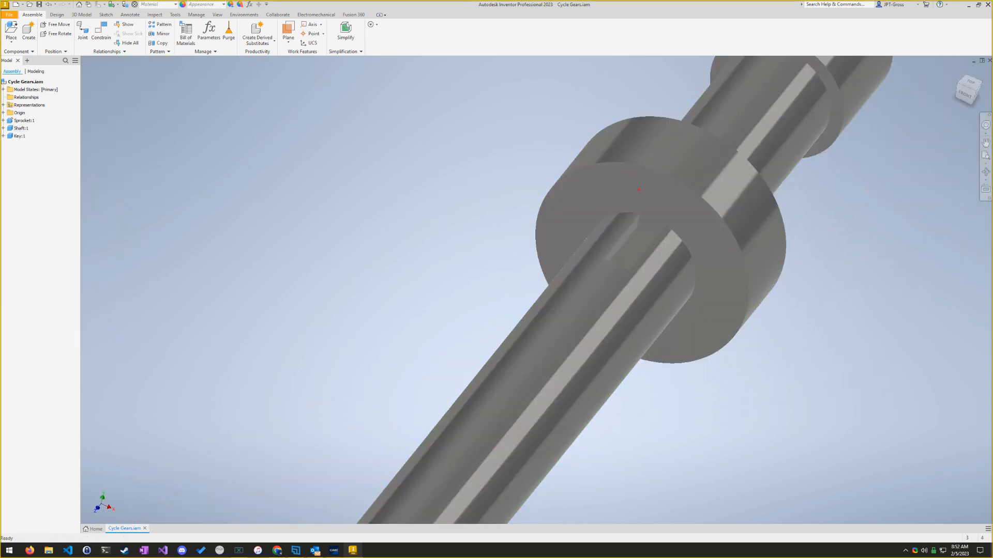
pyautogui.moveTo(580, 199); pyautogui.dragTo(431, 295)
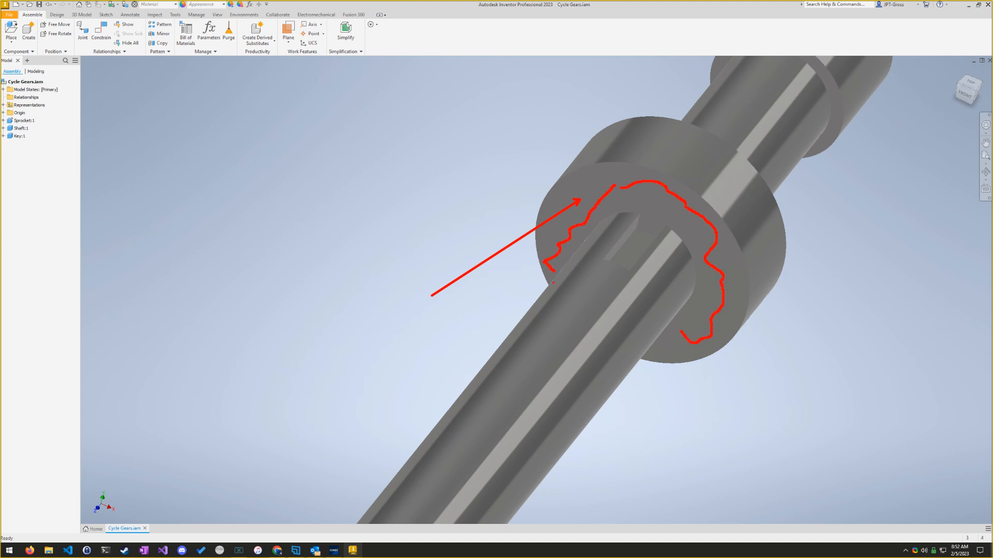
pyautogui.press('Escape')
pyautogui.scroll(-5, 361, 173)
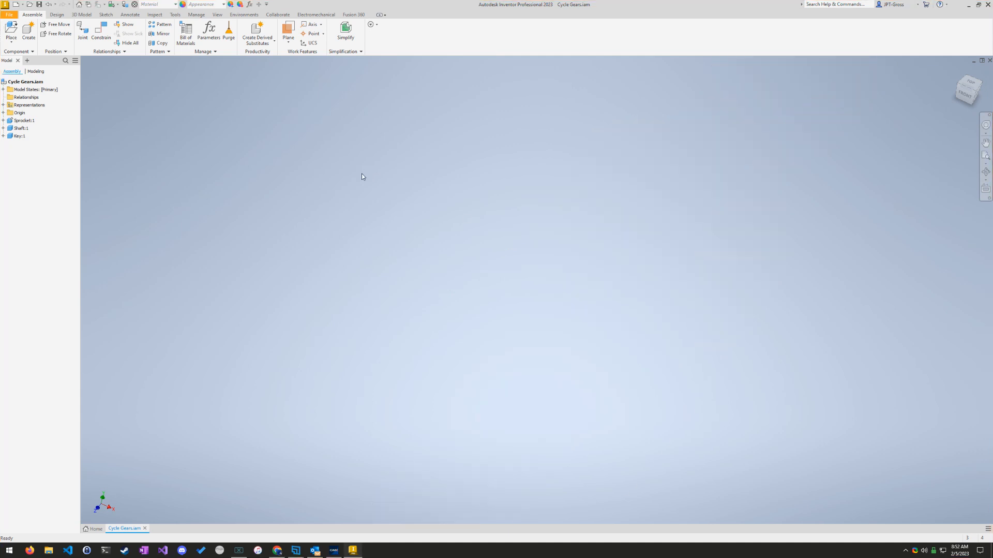
pyautogui.scroll(8, 361, 172)
pyautogui.moveTo(338, 186)
pyautogui.keyDown('shift'); pyautogui.mouseDown(button='middle')
pyautogui.moveTo(462, 300)
pyautogui.moveTo(266, 246)
pyautogui.moveTo(990, 70)
pyautogui.mouseUp(button='middle'); pyautogui.keyUp('shift')
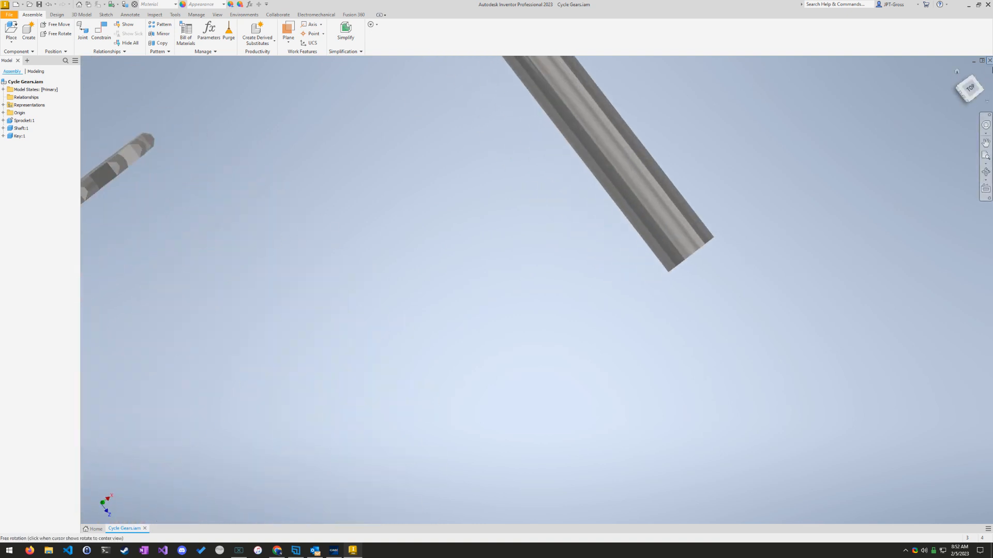
pyautogui.click(957, 72)
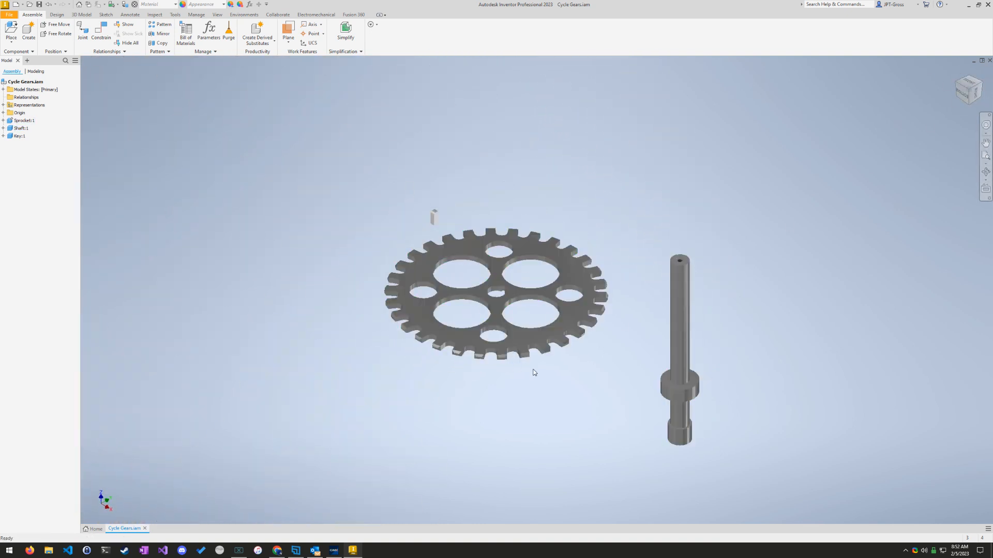
pyautogui.keyDown('shift'); pyautogui.moveTo(535, 372); pyautogui.dragTo(543, 254, button='middle'); pyautogui.keyUp('shift')
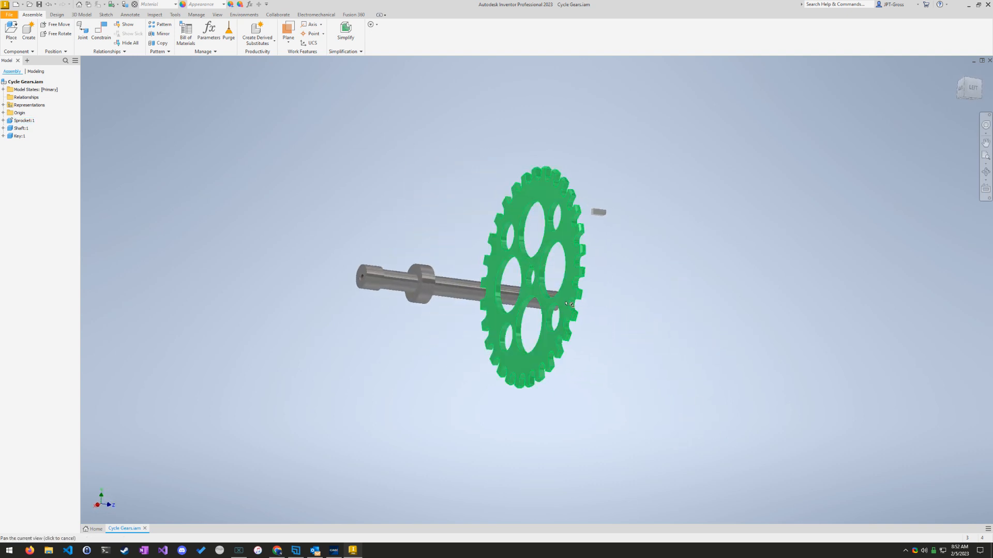
pyautogui.moveTo(566, 304); pyautogui.dragTo(716, 333, button='middle')
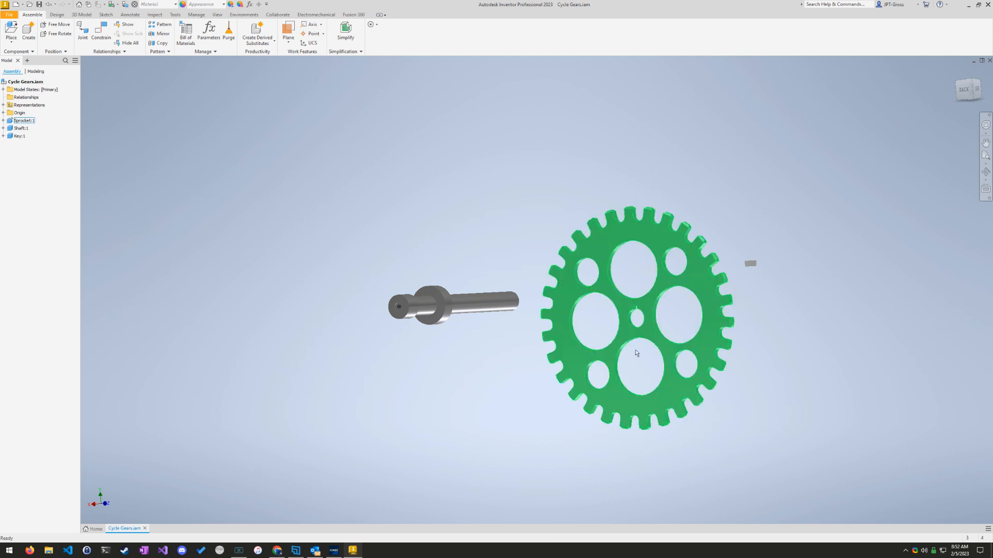
pyautogui.keyDown('shift'); pyautogui.moveTo(636, 353); pyautogui.dragTo(683, 412, button='middle'); pyautogui.keyUp('shift')
pyautogui.keyDown('shift'); pyautogui.moveTo(498, 274); pyautogui.dragTo(719, 249, button='middle'); pyautogui.keyUp('shift')
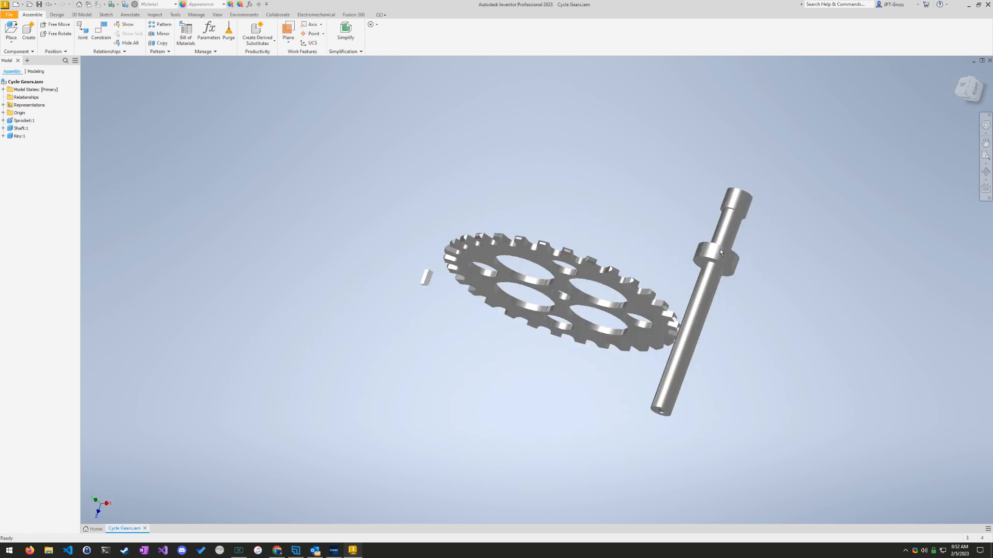
pyautogui.scroll(5, 720, 249)
pyautogui.keyDown('shift'); pyautogui.moveTo(528, 339); pyautogui.dragTo(529, 322, button='middle'); pyautogui.keyUp('shift')
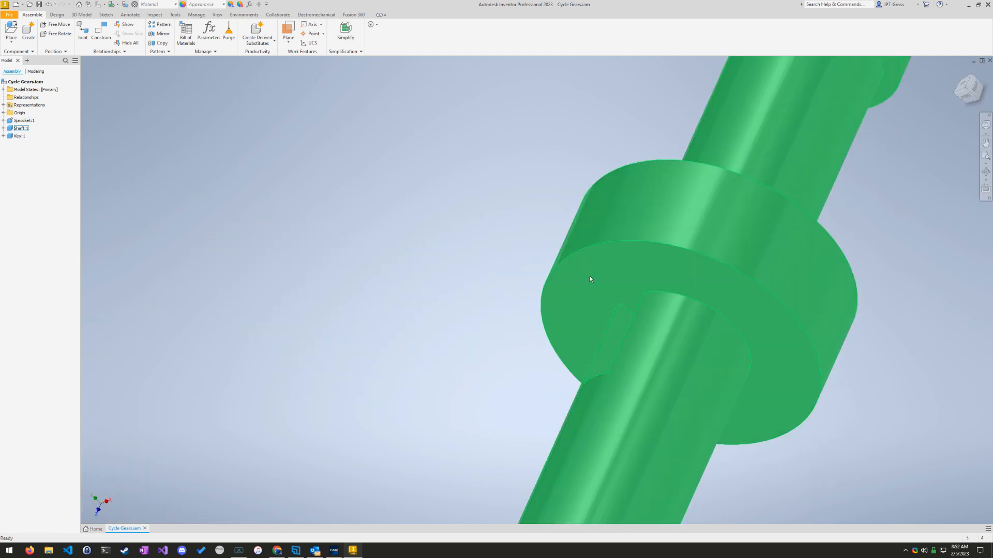
pyautogui.scroll(-8, 590, 277)
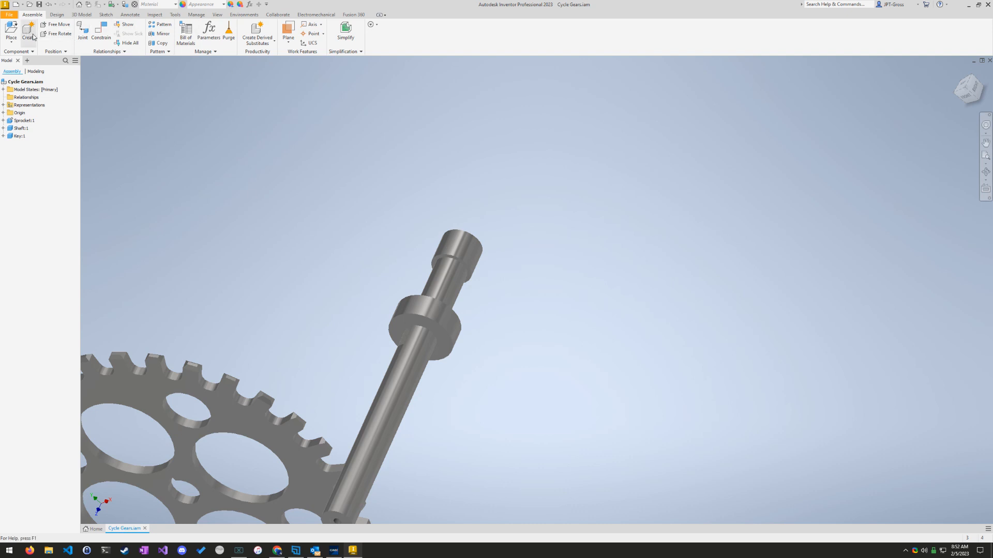
# Step: Add a Mate constraint with 0.000 mm offset between the shaft's circular edge at the collar and the circular edge of the gear's centre hole
pyautogui.click(100, 31)
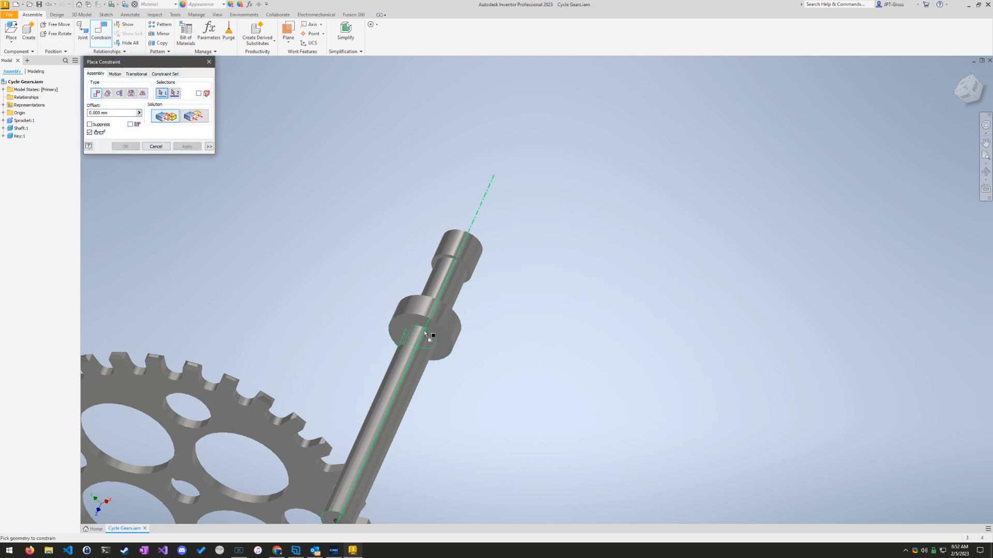
pyautogui.scroll(8, 425, 335)
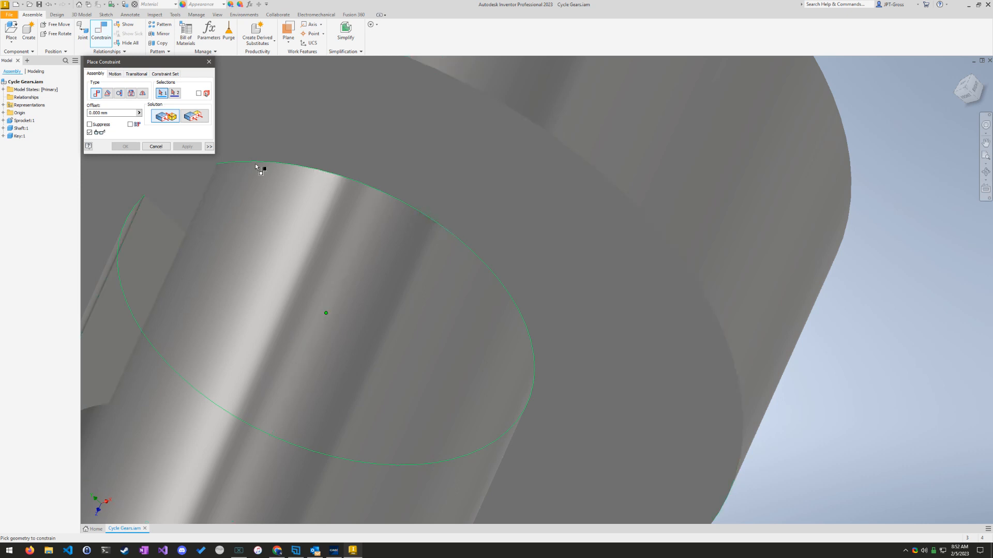
pyautogui.scroll(-8, 212, 280)
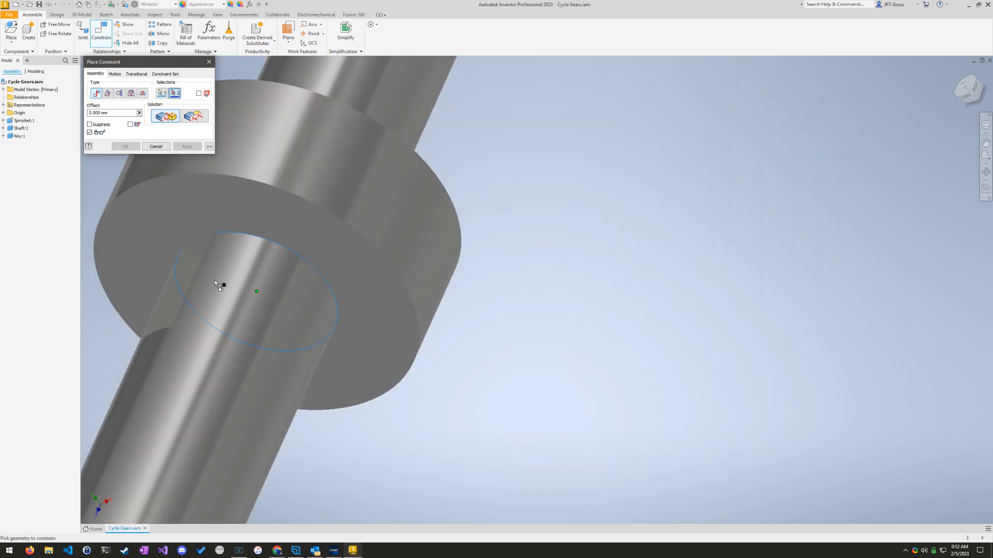
pyautogui.moveTo(173, 261)
pyautogui.keyDown('shift'); pyautogui.mouseDown(button='middle')
pyautogui.moveTo(209, 272)
pyautogui.moveTo(82, 257)
pyautogui.moveTo(249, 265)
pyautogui.mouseUp(button='middle'); pyautogui.keyUp('shift')
pyautogui.scroll(-3, 182, 250)
pyautogui.scroll(10, 182, 253)
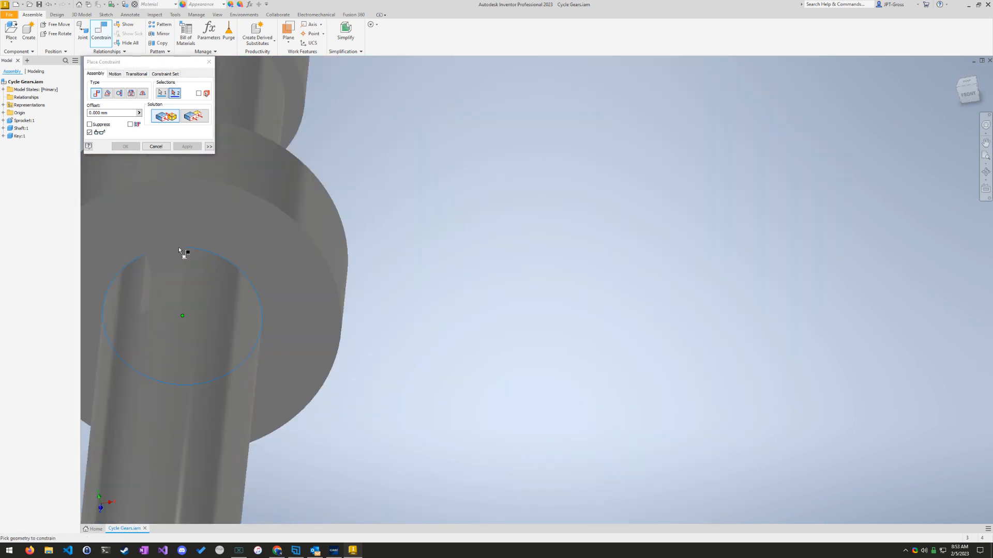
pyautogui.moveTo(166, 280); pyautogui.dragTo(282, 266, button='middle')
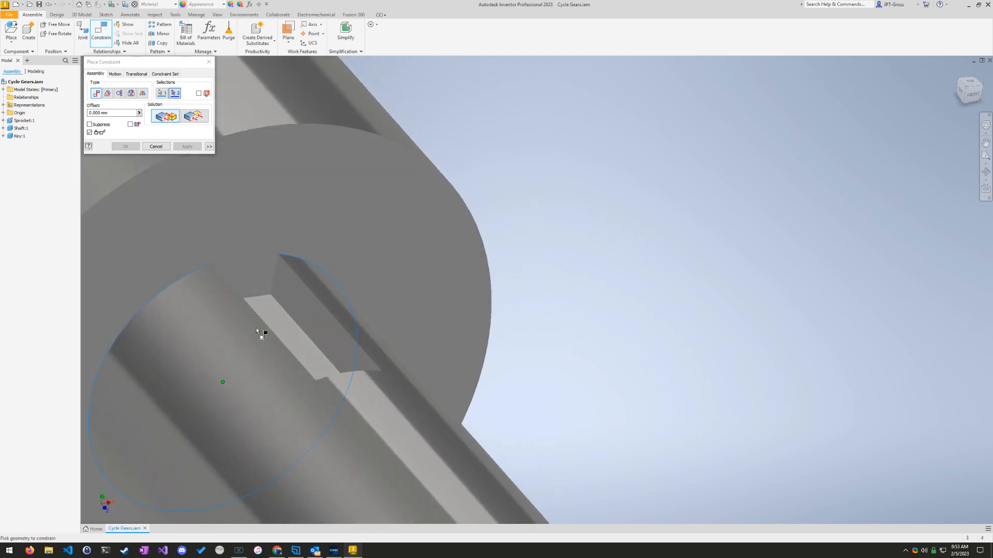
pyautogui.keyDown('shift'); pyautogui.moveTo(256, 329); pyautogui.dragTo(208, 347, button='middle'); pyautogui.keyUp('shift')
pyautogui.scroll(-10, 212, 354)
pyautogui.moveTo(413, 165); pyautogui.dragTo(522, 420, button='middle')
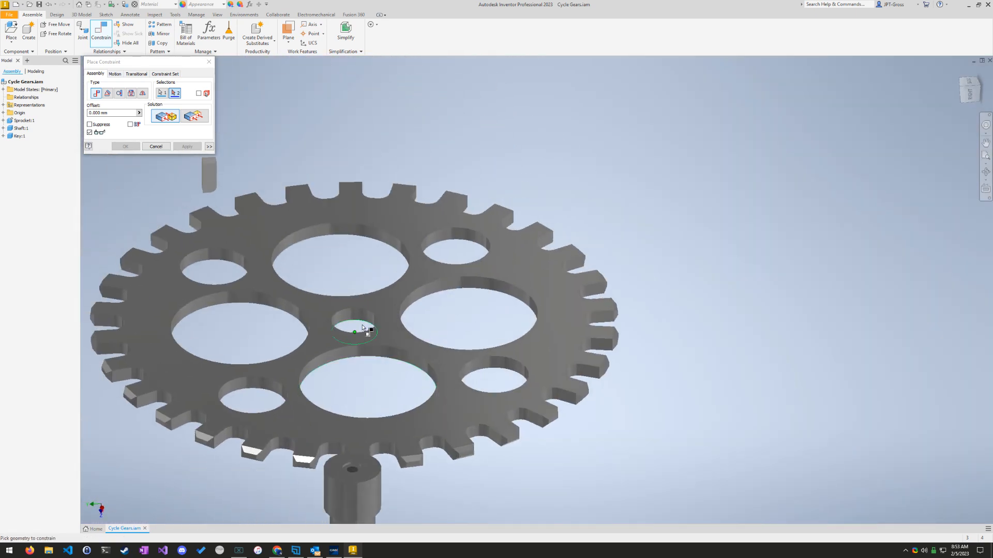
pyautogui.scroll(12, 349, 321)
pyautogui.keyDown('shift'); pyautogui.moveTo(161, 350); pyautogui.dragTo(322, 330, button='middle'); pyautogui.keyUp('shift')
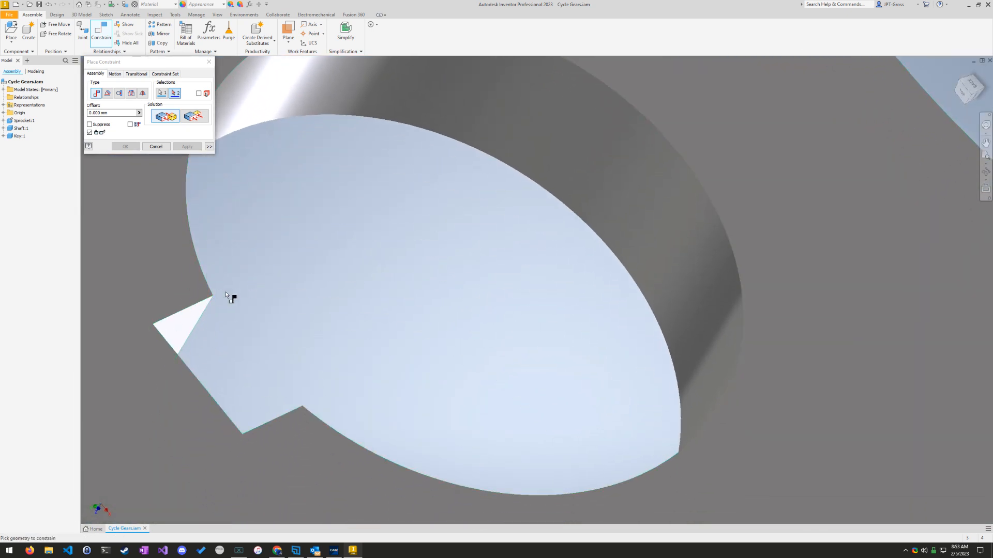
pyautogui.click(188, 222)
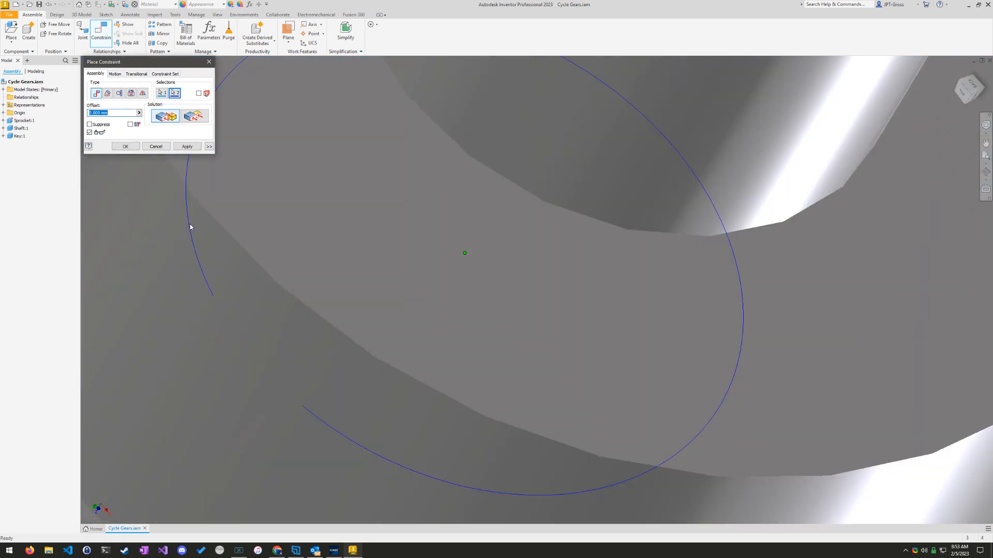
pyautogui.click(132, 147)
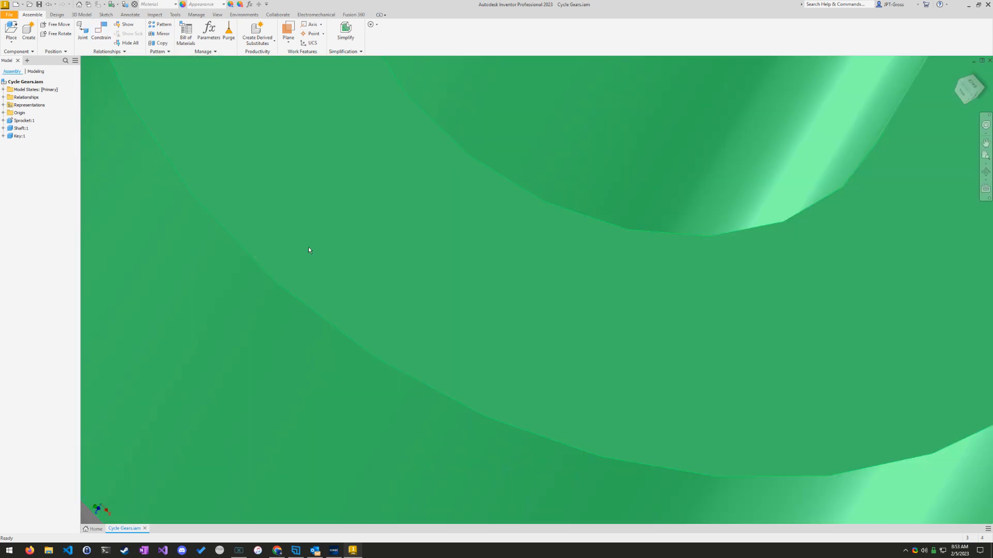
# Step: Examine how the shaft's key slot lines up with the slot in the gear's centre hole
pyautogui.scroll(-3, 331, 262)
pyautogui.scroll(10, 331, 263)
pyautogui.keyDown('shift'); pyautogui.moveTo(519, 306); pyautogui.dragTo(519, 269, button='middle'); pyautogui.keyUp('shift')
pyautogui.scroll(5, 521, 271)
pyautogui.scroll(-10, 539, 276)
pyautogui.scroll(-3, 439, 238)
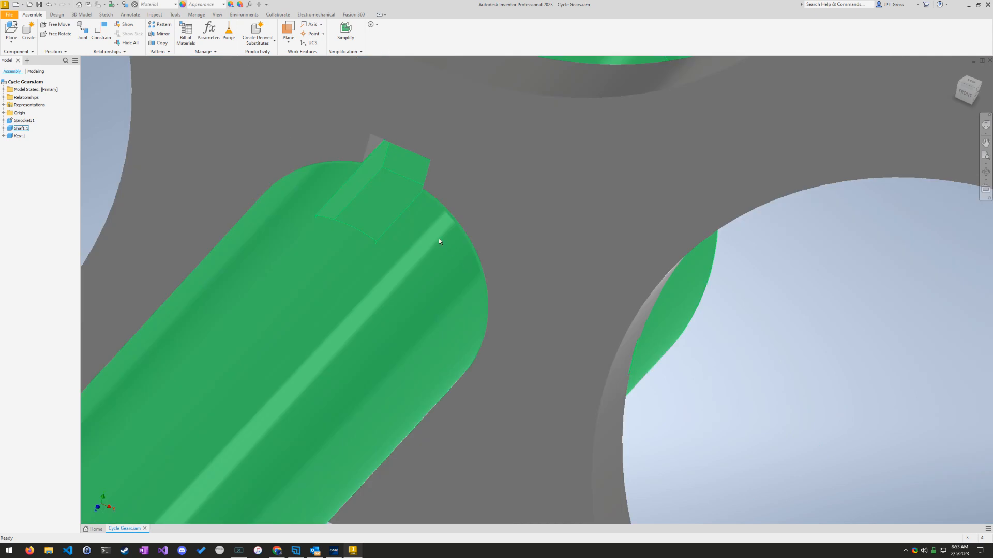
pyautogui.keyDown('shift'); pyautogui.moveTo(438, 238); pyautogui.dragTo(428, 218, button='middle'); pyautogui.keyUp('shift')
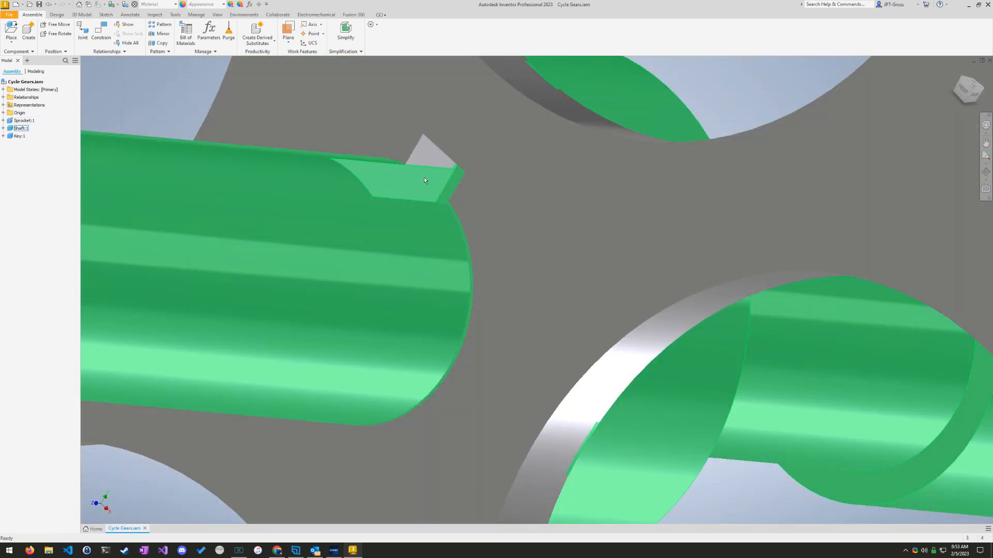
pyautogui.scroll(10, 425, 180)
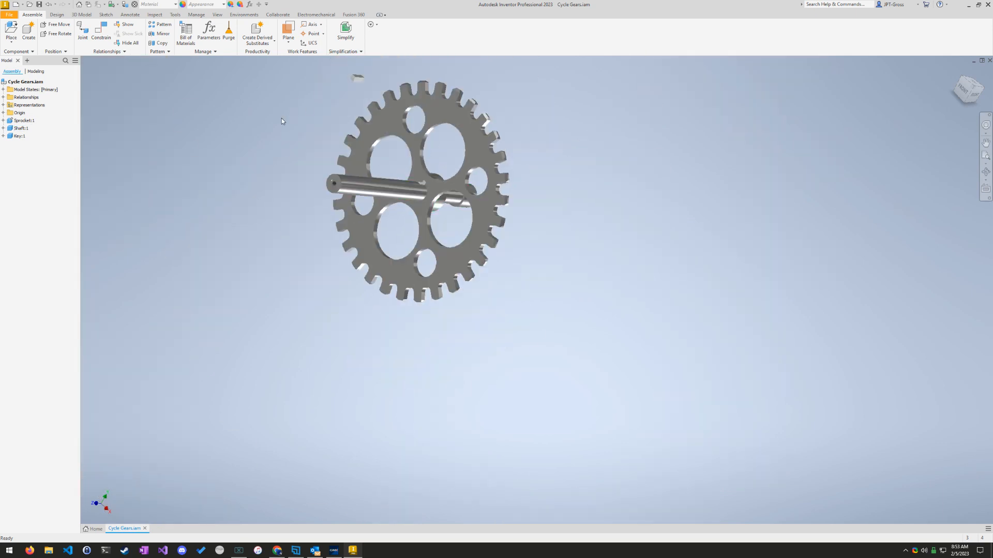
# Step: Examine the loose key above the gear, including its rounded end and flat faces
pyautogui.keyDown('shift'); pyautogui.moveTo(282, 121); pyautogui.dragTo(337, 280, button='middle'); pyautogui.keyUp('shift')
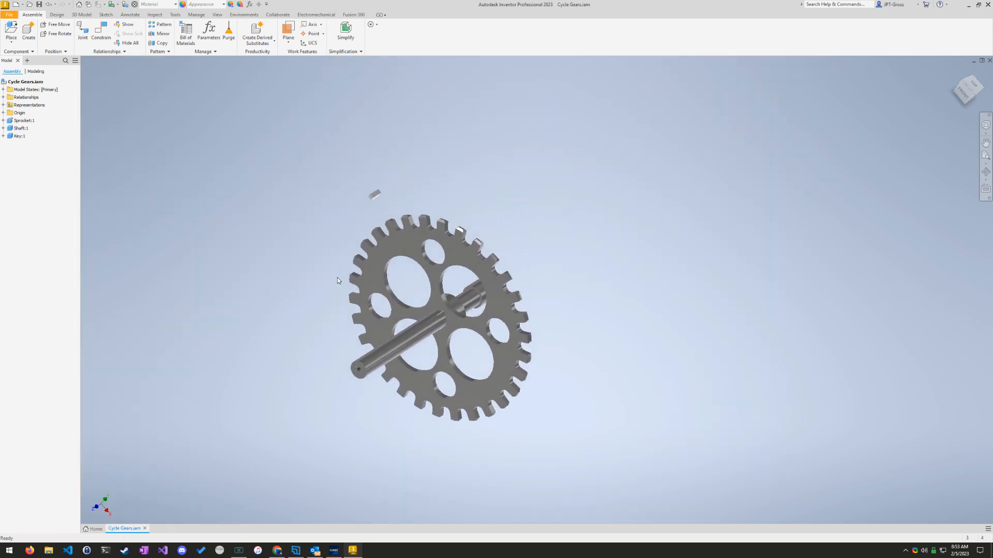
pyautogui.scroll(3, 397, 231)
pyautogui.scroll(-10, 386, 221)
pyautogui.scroll(3, 345, 173)
pyautogui.keyDown('shift'); pyautogui.moveTo(337, 135); pyautogui.dragTo(400, 227, button='middle'); pyautogui.keyUp('shift')
pyautogui.moveTo(486, 106); pyautogui.dragTo(624, 270, button='middle')
pyautogui.scroll(-7, 545, 265)
pyautogui.scroll(4, 545, 266)
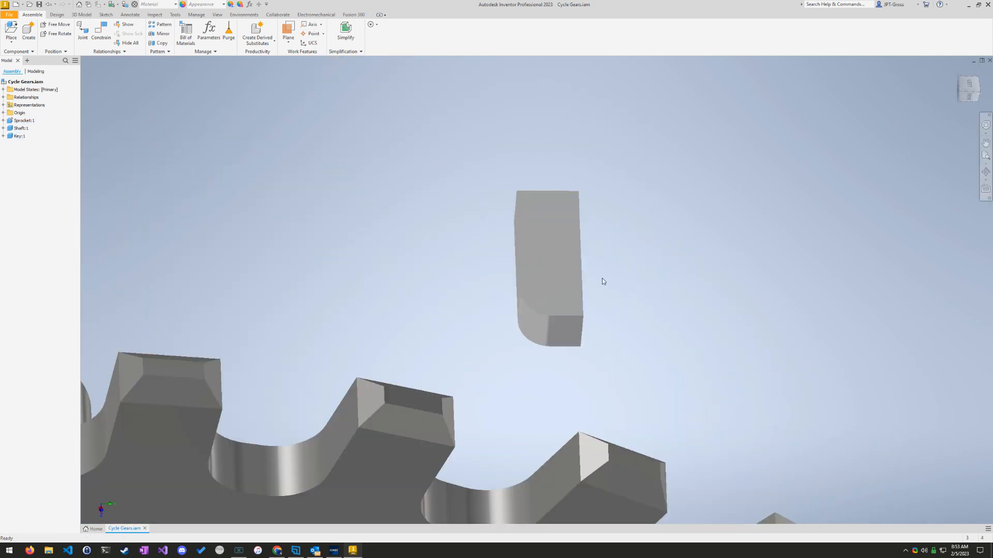
# Step: Examine the shaft's key slot beside the gear, including its rounded end and flat faces, to match it with the loose key
pyautogui.click(538, 204)
pyautogui.scroll(9, 464, 394)
pyautogui.keyDown('shift'); pyautogui.moveTo(464, 396); pyautogui.dragTo(522, 332, button='middle'); pyautogui.keyUp('shift')
pyautogui.scroll(-5, 540, 377)
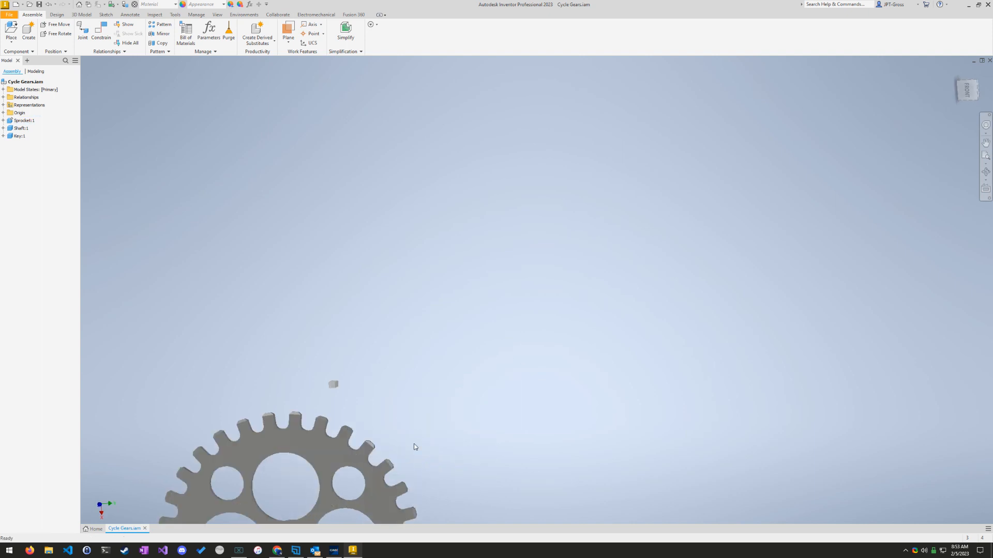
pyautogui.keyDown('shift'); pyautogui.moveTo(389, 460); pyautogui.dragTo(431, 391, button='middle'); pyautogui.keyUp('shift')
pyautogui.moveTo(325, 457); pyautogui.dragTo(414, 255, button='middle')
pyautogui.scroll(-10, 413, 255)
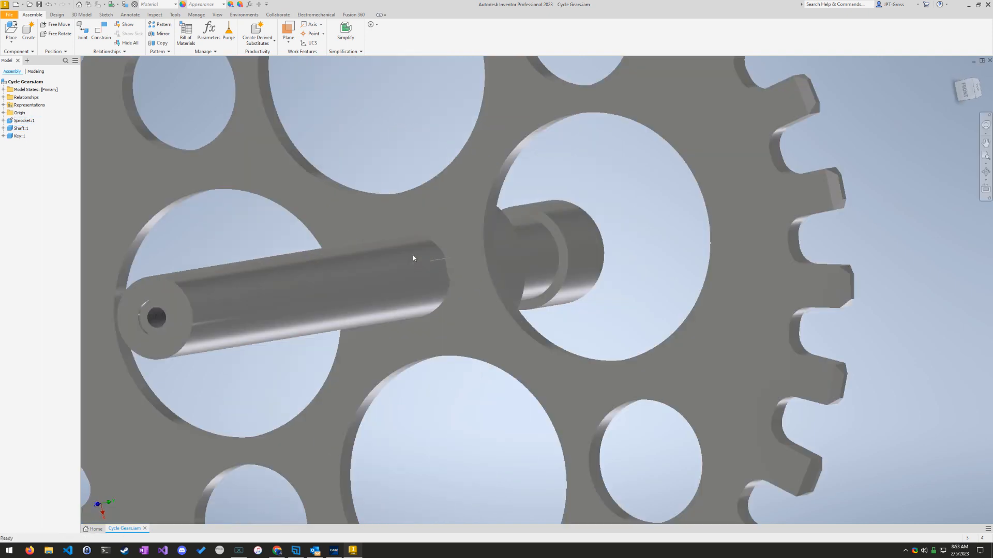
pyautogui.keyDown('shift'); pyautogui.moveTo(569, 297); pyautogui.dragTo(351, 319, button='middle'); pyautogui.keyUp('shift')
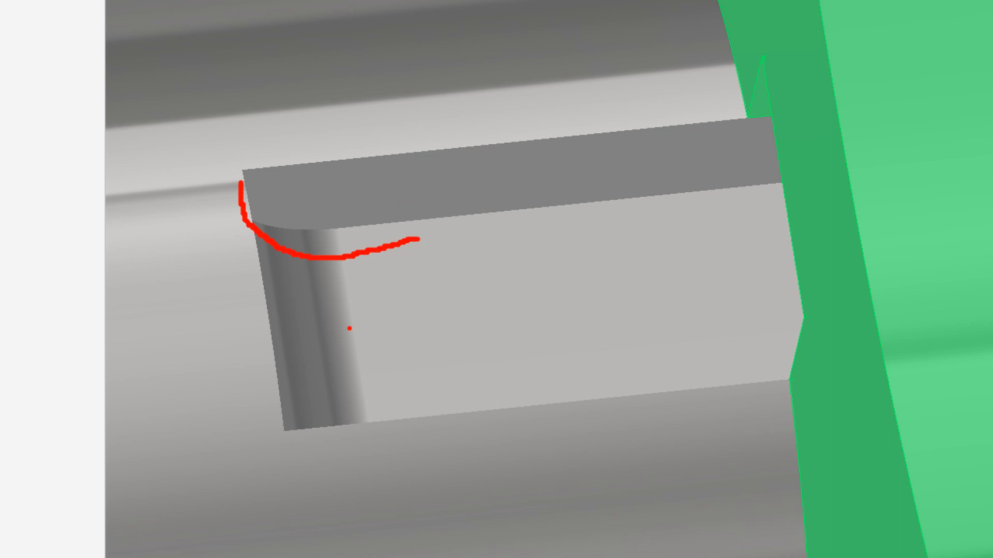
pyautogui.press('Escape')
pyautogui.scroll(-5, 225, 325)
pyautogui.scroll(12, 229, 320)
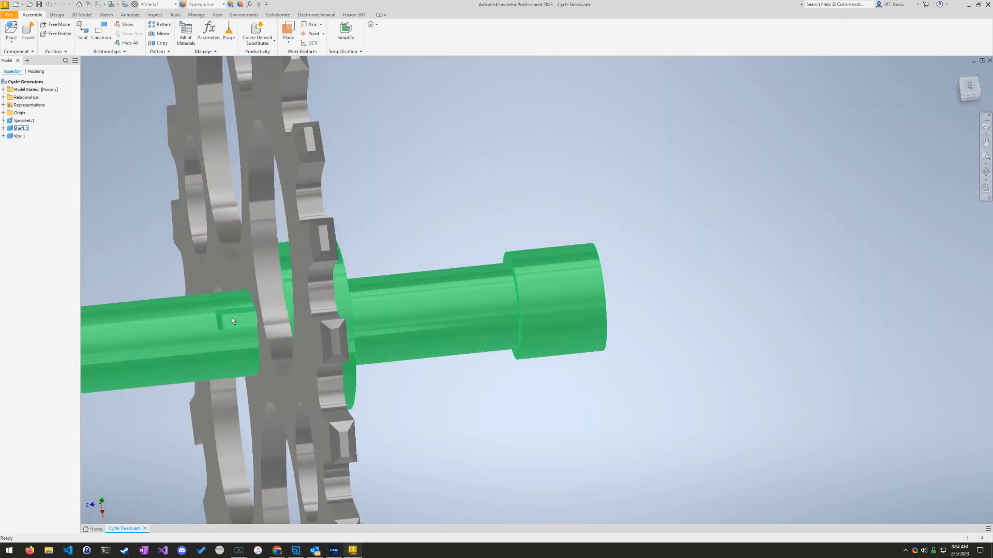
# Step: Add a Mate constraint with 0.000 mm offset between the lower edge of the key's square end and the key slot's bottom edge at its collar end
pyautogui.keyDown('shift'); pyautogui.moveTo(367, 183); pyautogui.dragTo(492, 474, button='middle'); pyautogui.keyUp('shift')
pyautogui.moveTo(314, 139); pyautogui.dragTo(414, 255, button='middle')
pyautogui.scroll(-3, 340, 245)
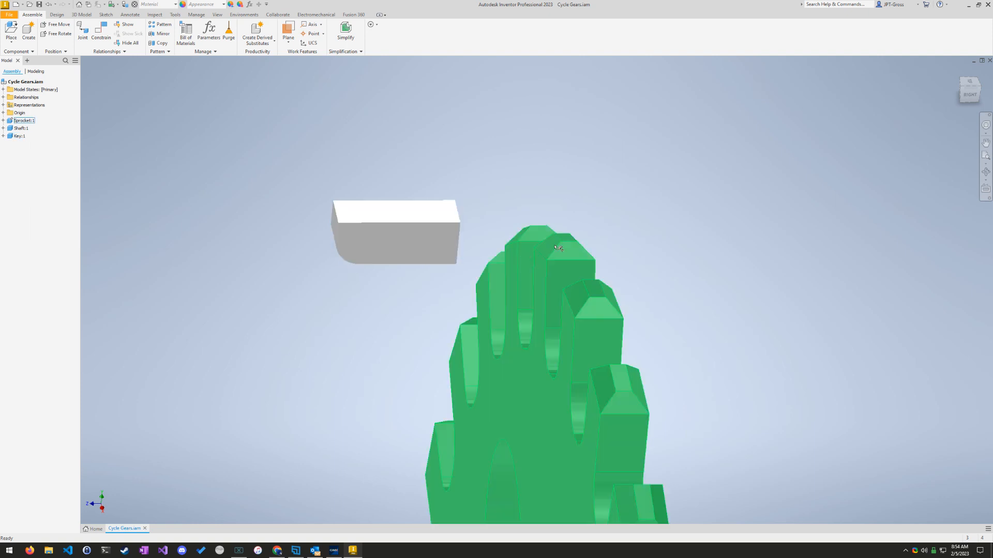
pyautogui.keyDown('shift'); pyautogui.moveTo(618, 308); pyautogui.dragTo(646, 326, button='middle'); pyautogui.keyUp('shift')
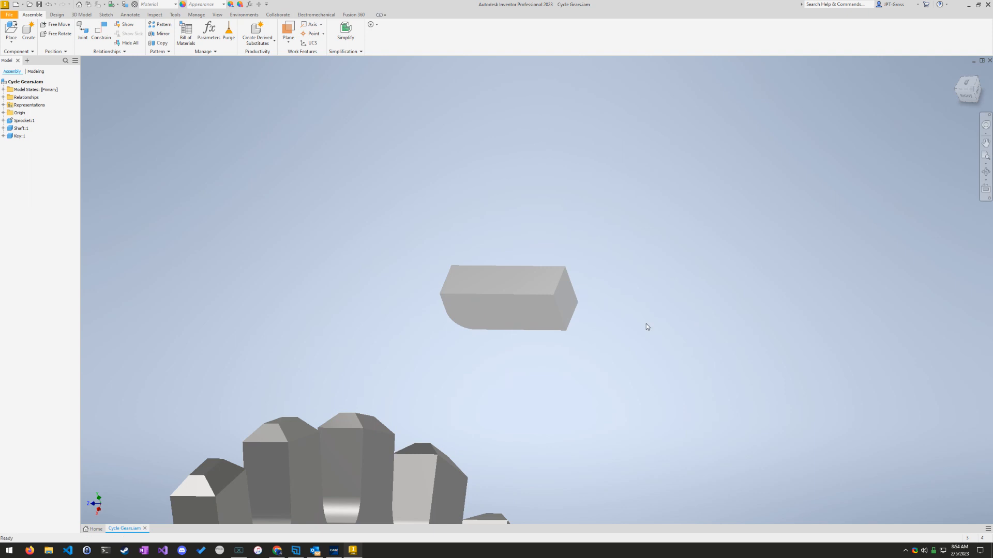
pyautogui.click(103, 29)
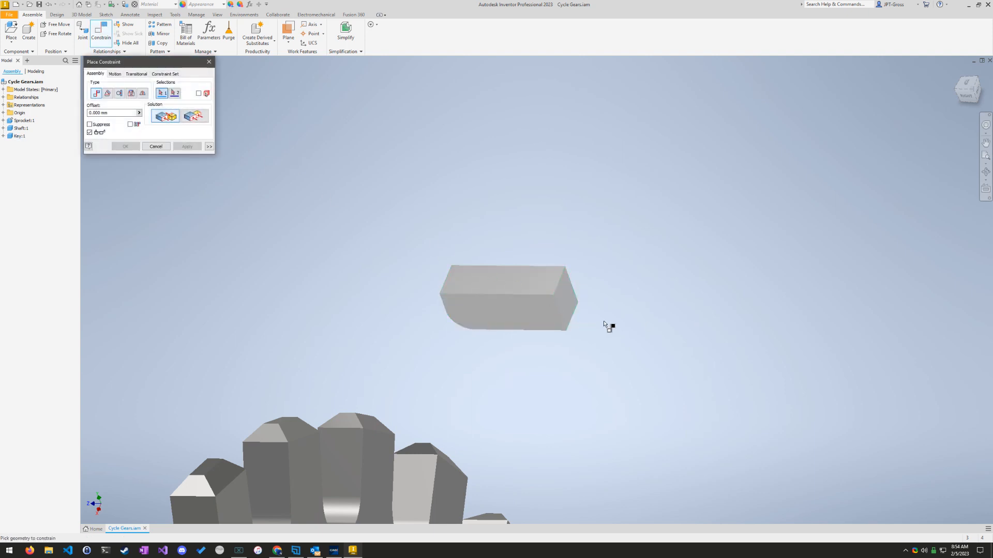
pyautogui.scroll(5, 556, 310)
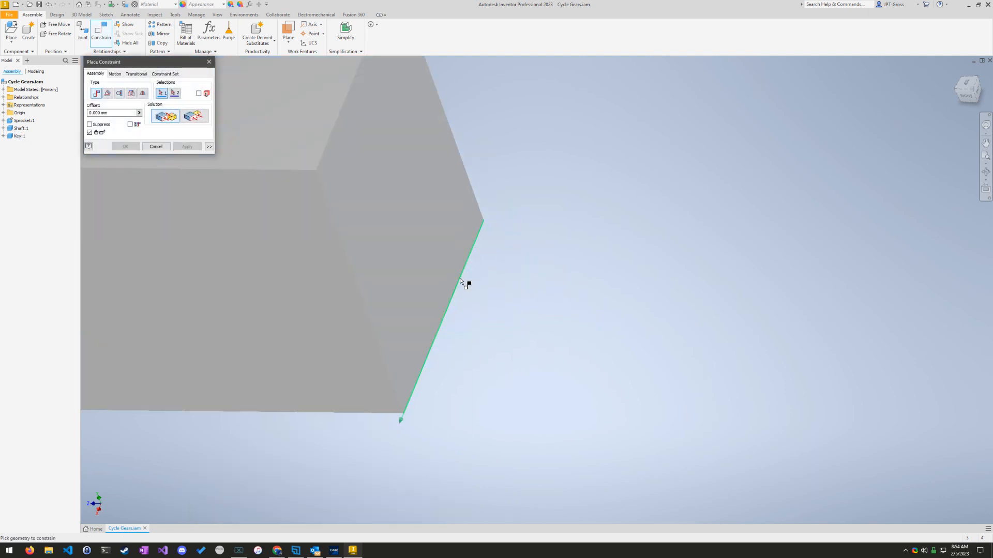
pyautogui.click(460, 278)
pyautogui.scroll(2, 321, 382)
pyautogui.scroll(-9, 290, 416)
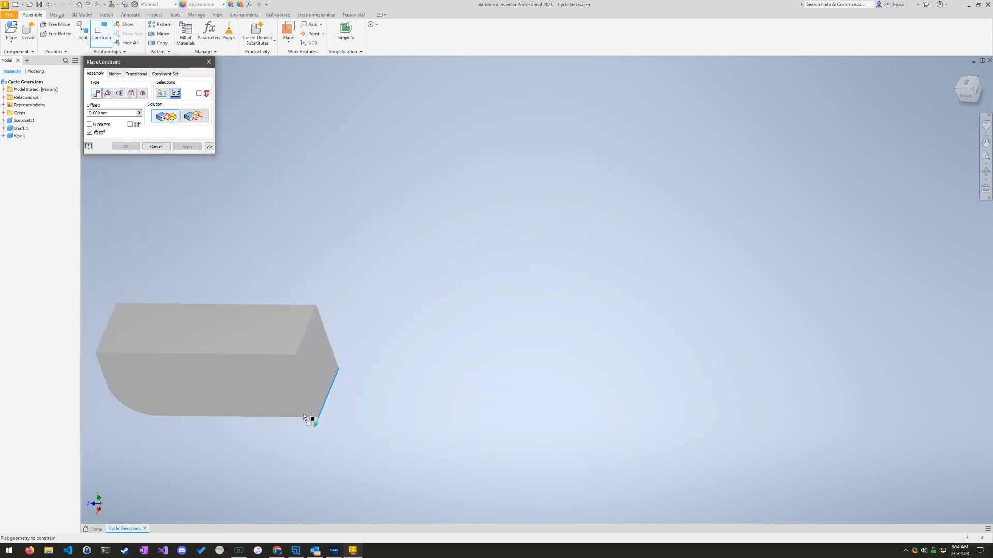
pyautogui.keyDown('shift'); pyautogui.moveTo(280, 445); pyautogui.dragTo(383, 416, button='middle'); pyautogui.keyUp('shift')
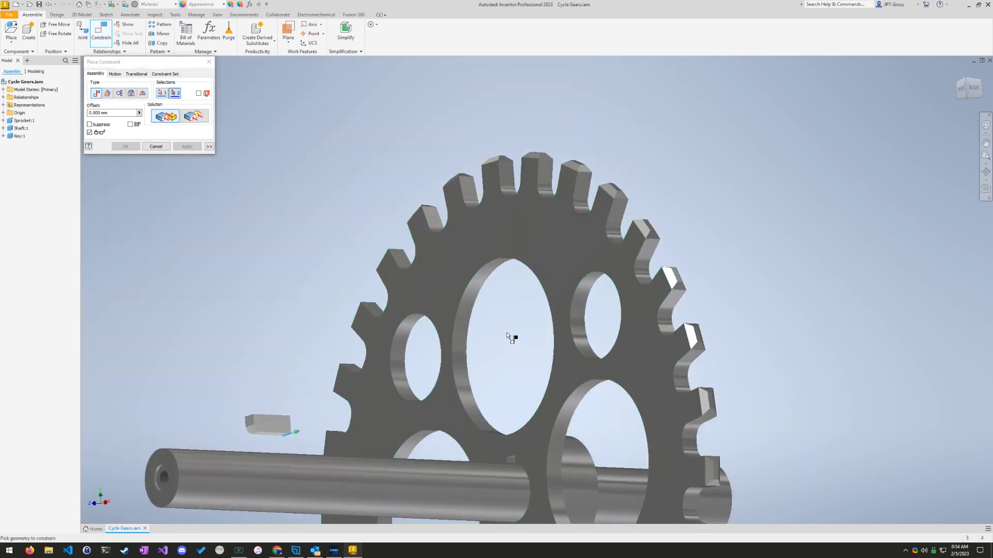
pyautogui.keyDown('shift'); pyautogui.moveTo(509, 336); pyautogui.dragTo(507, 477, button='middle'); pyautogui.keyUp('shift')
pyautogui.moveTo(536, 376); pyautogui.dragTo(549, 304, button='middle')
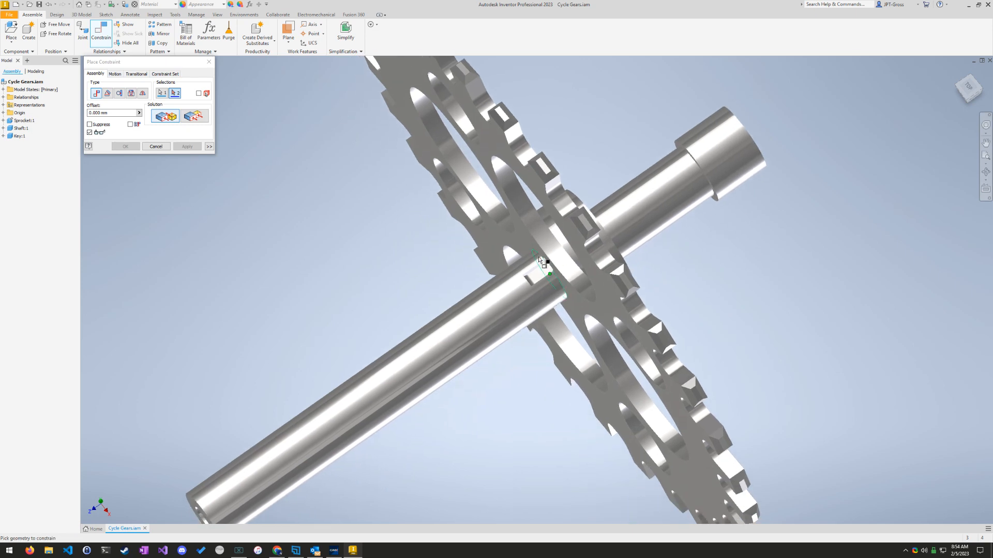
pyautogui.scroll(8, 546, 263)
pyautogui.keyDown('shift'); pyautogui.moveTo(597, 327); pyautogui.dragTo(646, 300, button='middle'); pyautogui.keyUp('shift')
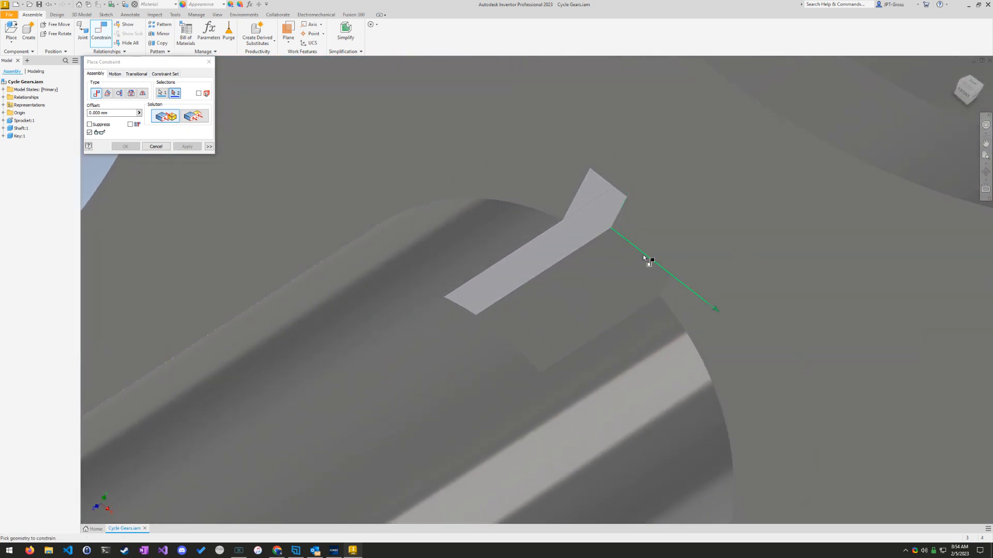
pyautogui.moveTo(644, 257)
pyautogui.keyDown('shift'); pyautogui.mouseDown(button='middle')
pyautogui.moveTo(569, 321)
pyautogui.moveTo(569, 313)
pyautogui.moveTo(503, 332)
pyautogui.mouseUp(button='middle'); pyautogui.keyUp('shift')
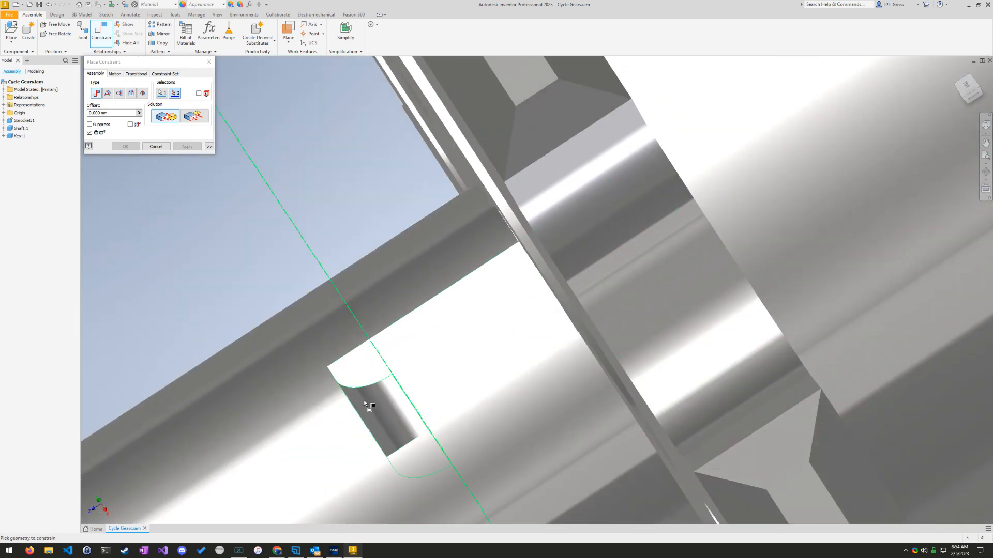
pyautogui.keyDown('shift'); pyautogui.moveTo(403, 393); pyautogui.dragTo(487, 363, button='middle'); pyautogui.keyUp('shift')
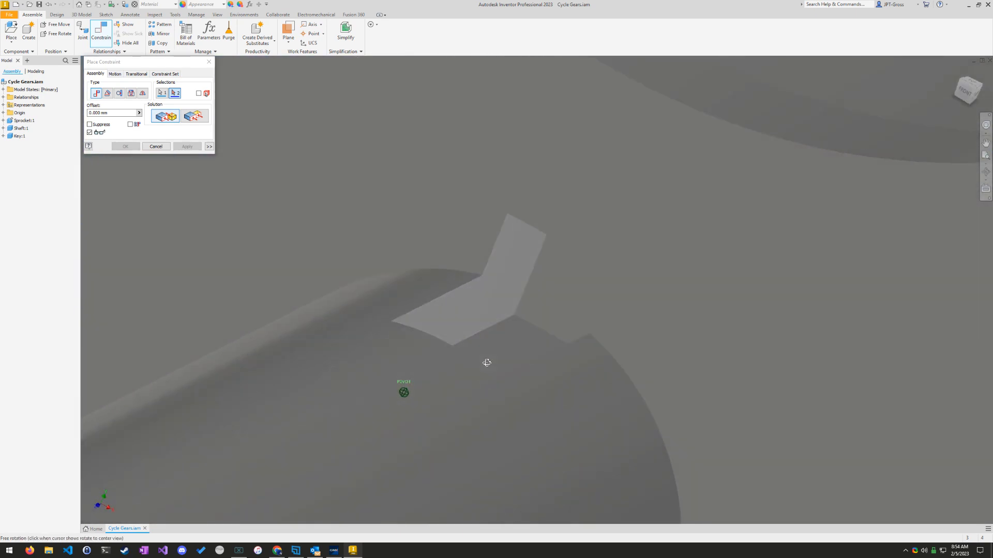
pyautogui.click(544, 329)
pyautogui.moveTo(408, 307)
pyautogui.keyDown('shift'); pyautogui.mouseDown(button='middle')
pyautogui.moveTo(551, 333)
pyautogui.moveTo(452, 312)
pyautogui.moveTo(414, 277)
pyautogui.moveTo(403, 251)
pyautogui.moveTo(514, 302)
pyautogui.moveTo(333, 250)
pyautogui.mouseUp(button='middle'); pyautogui.keyUp('shift')
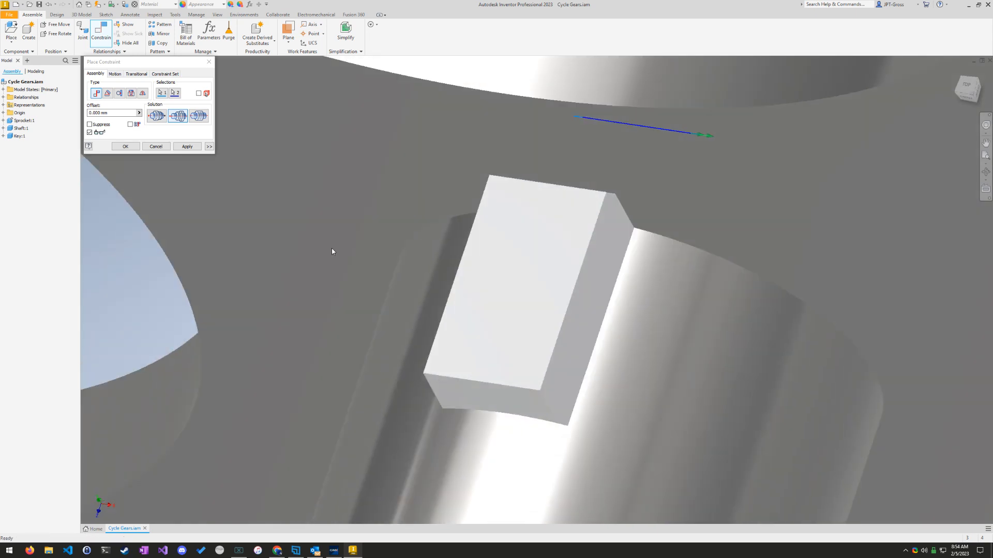
pyautogui.click(126, 146)
# Step: Examine how the key sits in the shaft's key slot, including the gap along its side
pyautogui.moveTo(416, 329)
pyautogui.keyDown('shift'); pyautogui.mouseDown(button='middle')
pyautogui.moveTo(476, 336)
pyautogui.moveTo(392, 316)
pyautogui.moveTo(406, 335)
pyautogui.mouseUp(button='middle'); pyautogui.keyUp('shift')
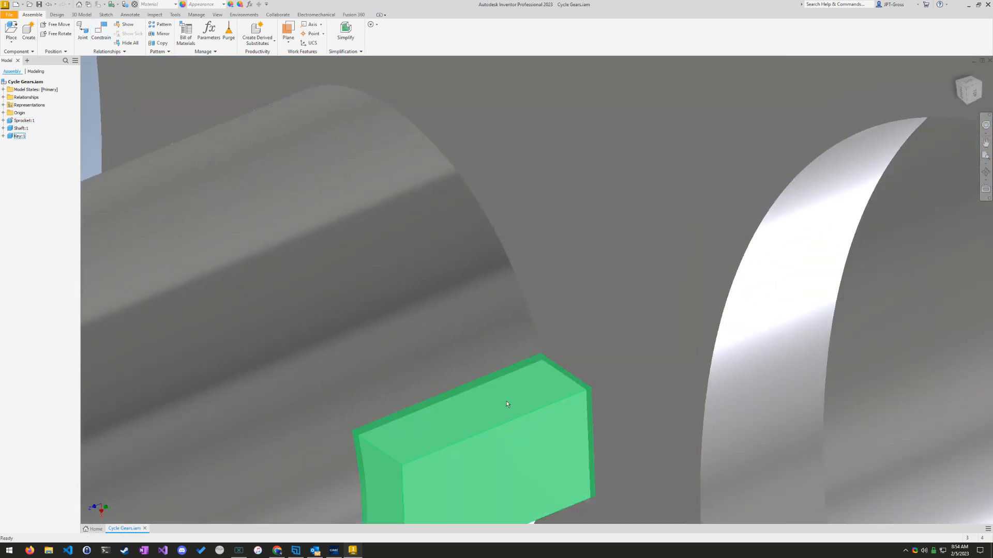
pyautogui.keyDown('shift'); pyautogui.moveTo(547, 428); pyautogui.dragTo(495, 292, button='middle'); pyautogui.keyUp('shift')
pyautogui.click(975, 92)
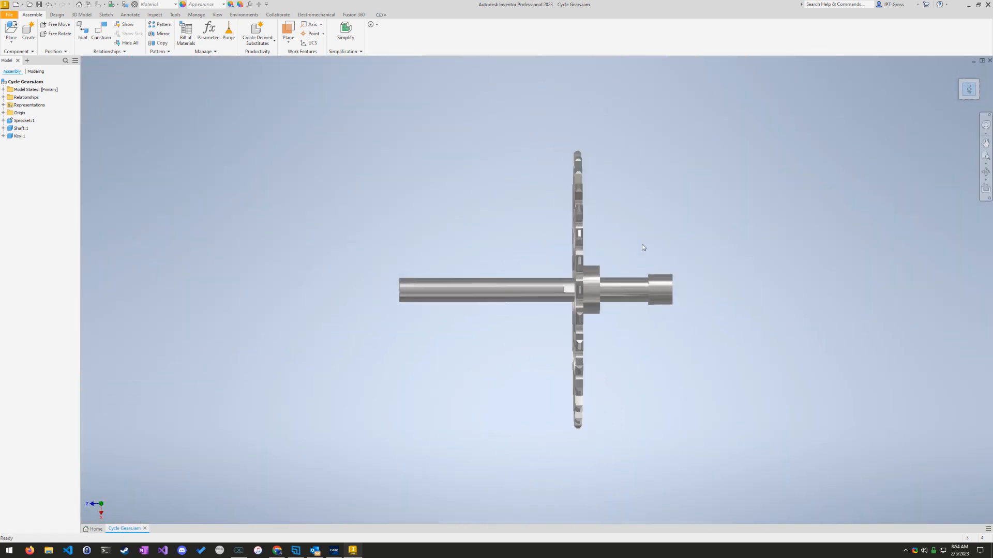
pyautogui.scroll(15, 573, 291)
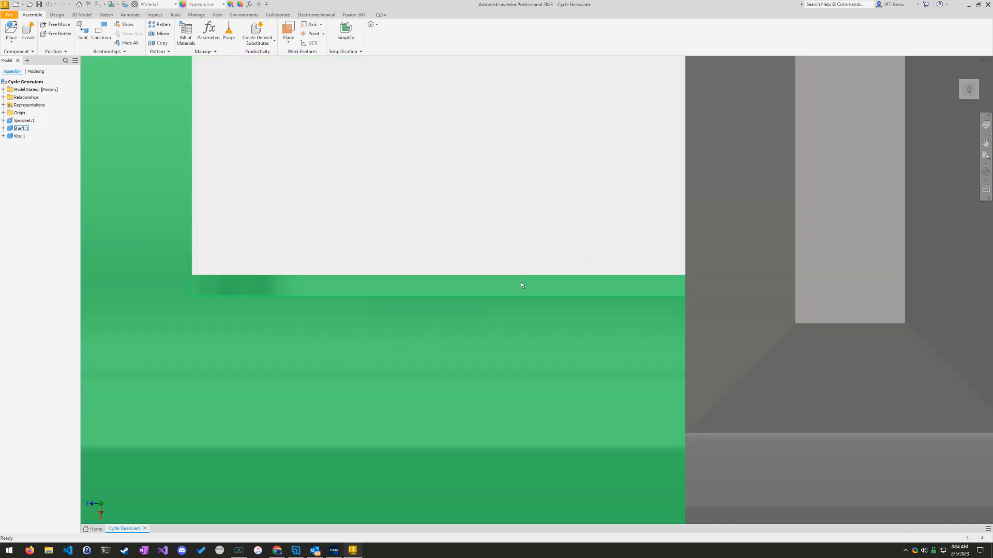
pyautogui.moveTo(481, 314)
pyautogui.keyDown('shift'); pyautogui.mouseDown(button='middle')
pyautogui.moveTo(520, 341)
pyautogui.moveTo(490, 309)
pyautogui.mouseUp(button='middle'); pyautogui.keyUp('shift')
pyautogui.keyDown('shift'); pyautogui.moveTo(401, 281); pyautogui.dragTo(433, 284, button='middle'); pyautogui.keyUp('shift')
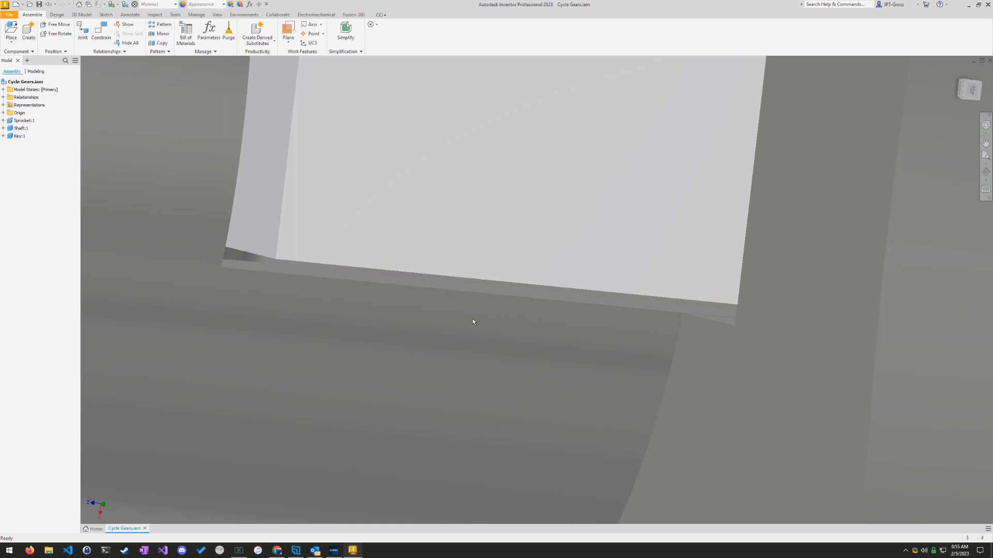
pyautogui.click(104, 31)
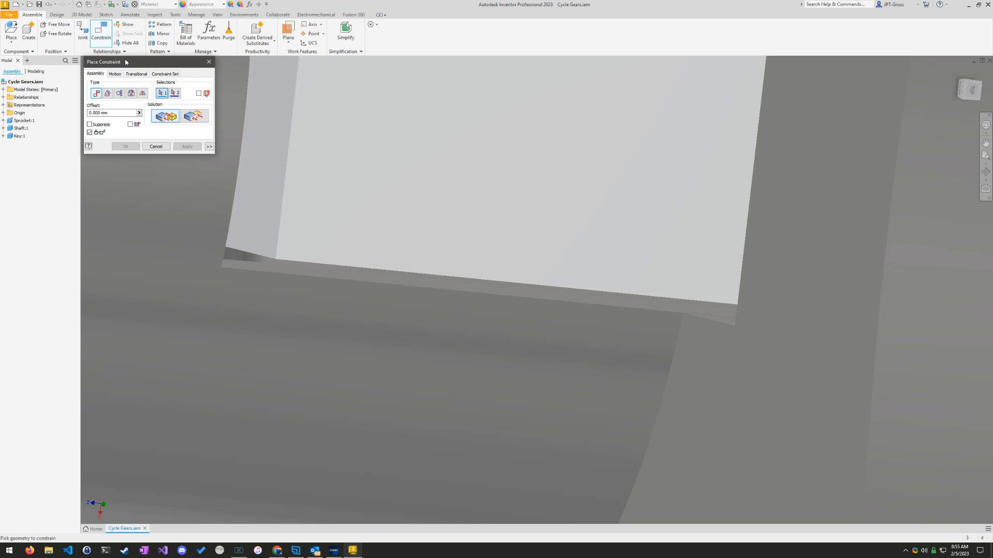
pyautogui.scroll(3, 573, 163)
pyautogui.scroll(-7, 581, 199)
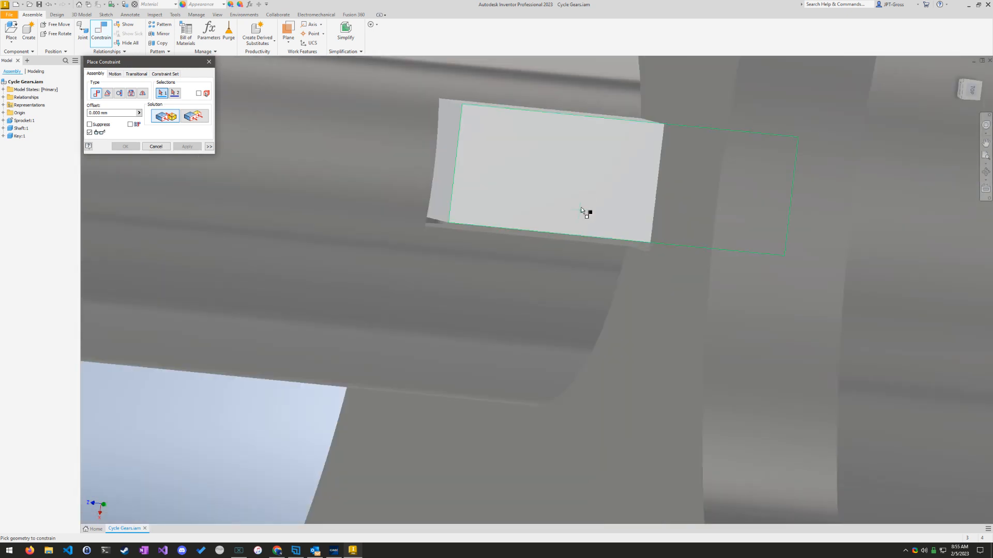
pyautogui.moveTo(679, 281); pyautogui.dragTo(674, 278, button='middle')
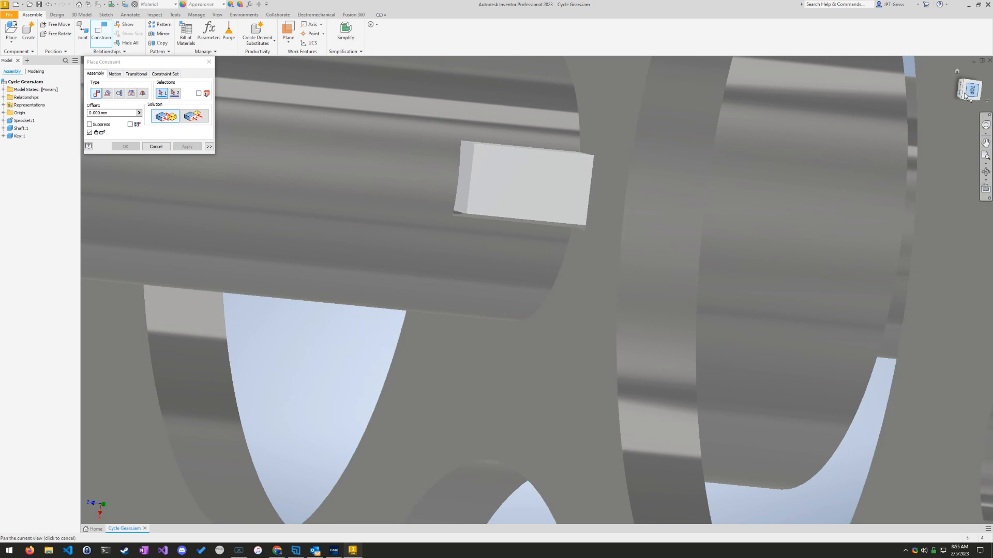
pyautogui.click(969, 89)
pyautogui.scroll(5, 571, 288)
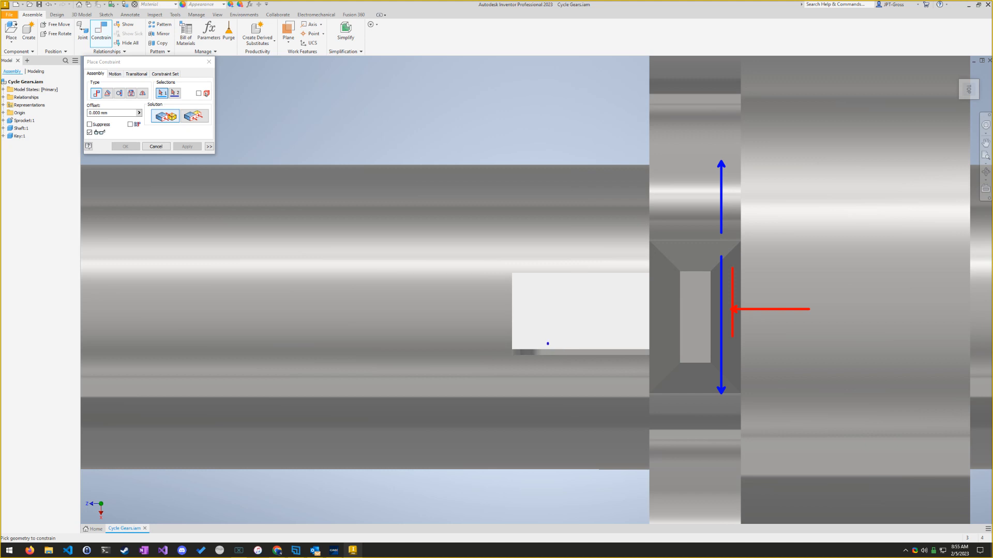
pyautogui.moveTo(548, 344); pyautogui.dragTo(634, 364)
pyautogui.hotkey('ctrl', 'z')
pyautogui.moveTo(512, 273); pyautogui.dragTo(511, 355)
pyautogui.moveTo(497, 307)
pyautogui.mouseDown()
pyautogui.moveTo(377, 314)
pyautogui.moveTo(381, 307)
pyautogui.mouseUp()
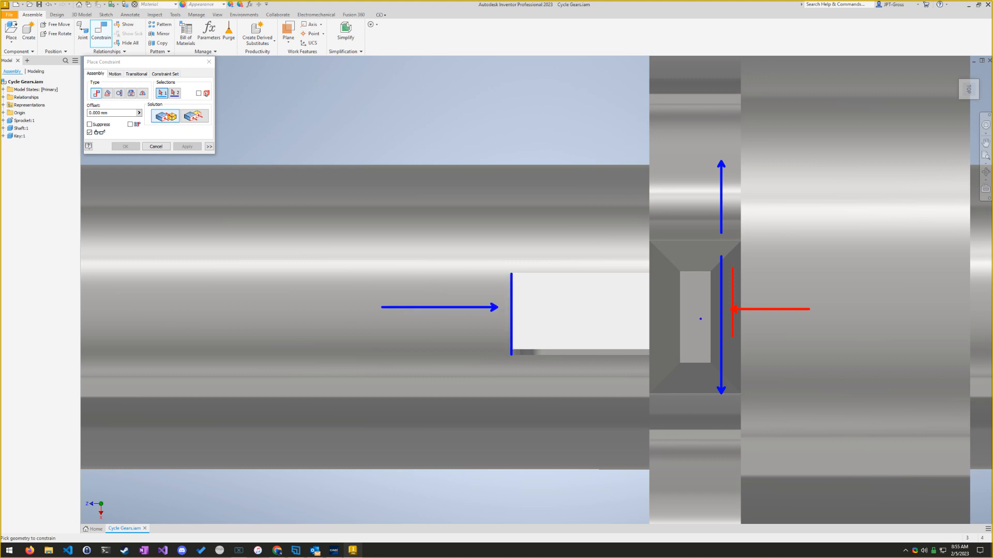
pyautogui.hotkey('ctrl', 'z')
pyautogui.hotkey('ctrl', 'z')
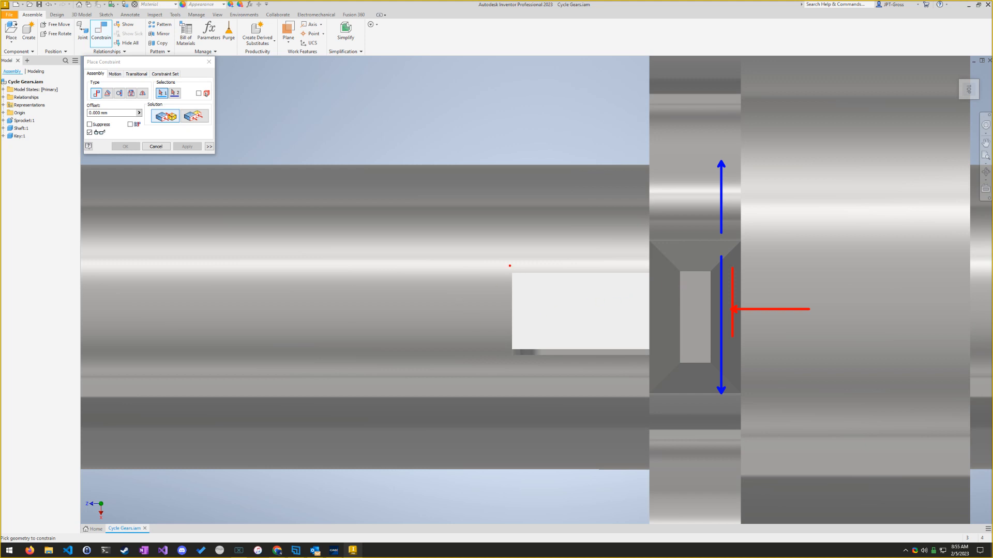
pyautogui.moveTo(511, 261); pyautogui.dragTo(511, 401)
pyautogui.keyDown('ctrl'); pyautogui.keyDown('shift'); pyautogui.moveTo(628, 223); pyautogui.dragTo(539, 239); pyautogui.keyUp('shift'); pyautogui.keyUp('ctrl')
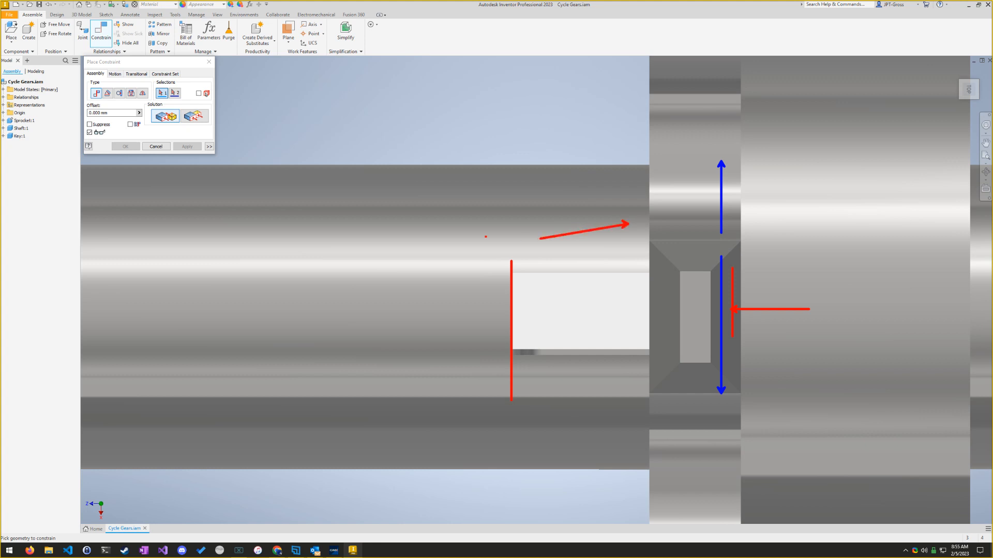
pyautogui.hotkey('ctrl', 'z')
pyautogui.keyDown('ctrl'); pyautogui.keyDown('shift'); pyautogui.moveTo(675, 212); pyautogui.dragTo(560, 212); pyautogui.keyUp('shift'); pyautogui.keyUp('ctrl')
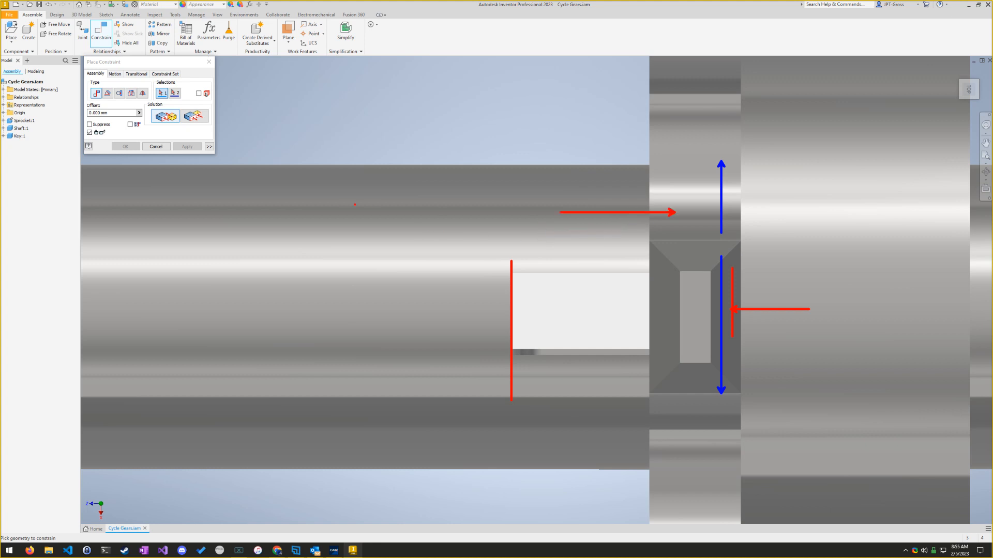
pyautogui.keyDown('ctrl'); pyautogui.keyDown('shift'); pyautogui.moveTo(339, 204); pyautogui.dragTo(559, 204); pyautogui.keyUp('shift'); pyautogui.keyUp('ctrl')
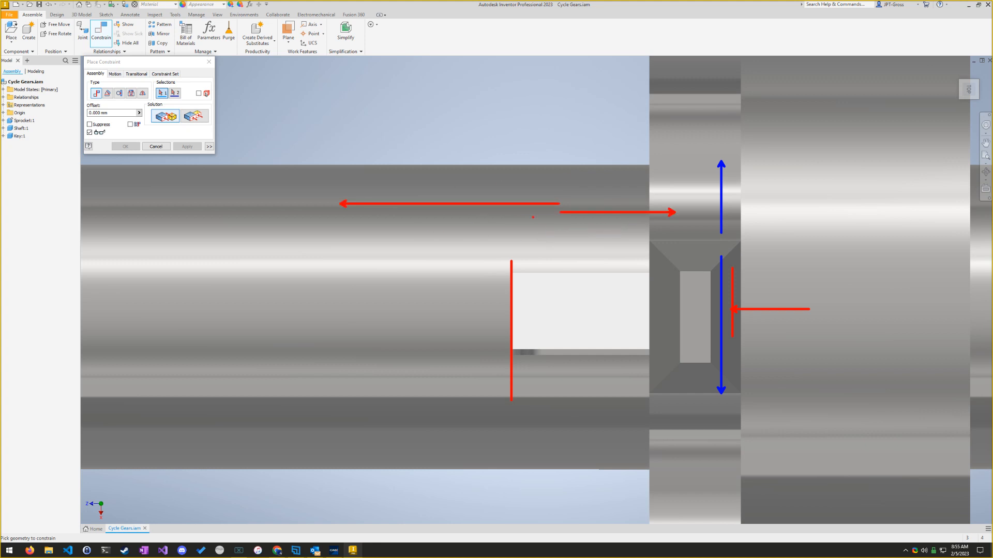
pyautogui.moveTo(730, 262)
pyautogui.mouseDown()
pyautogui.moveTo(744, 375)
pyautogui.moveTo(727, 267)
pyautogui.moveTo(721, 382)
pyautogui.mouseUp()
pyautogui.hotkey('ctrl', 'z')
pyautogui.hotkey('ctrl', 'z')
pyautogui.hotkey('ctrl', 'z')
pyautogui.hotkey('ctrl', 'z')
pyautogui.hotkey('ctrl', 'z')
pyautogui.hotkey('ctrl', 'z')
pyautogui.hotkey('ctrl', 'z')
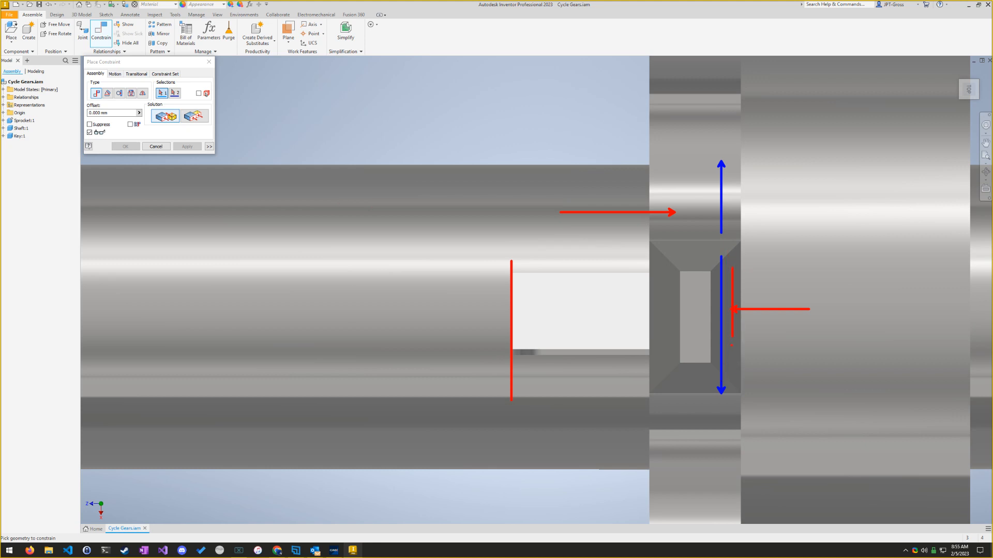
pyautogui.hotkey('ctrl', 'z')
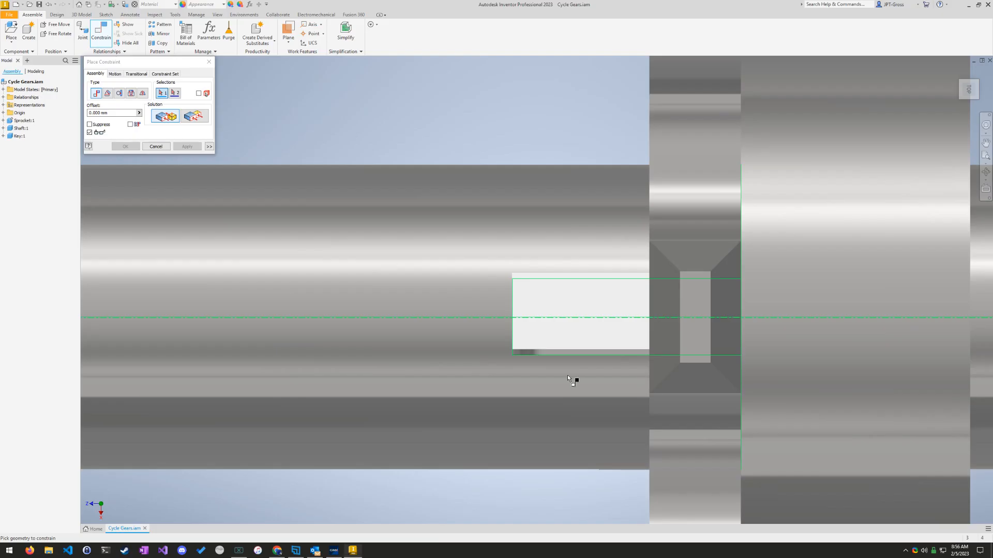
pyautogui.press('Escape')
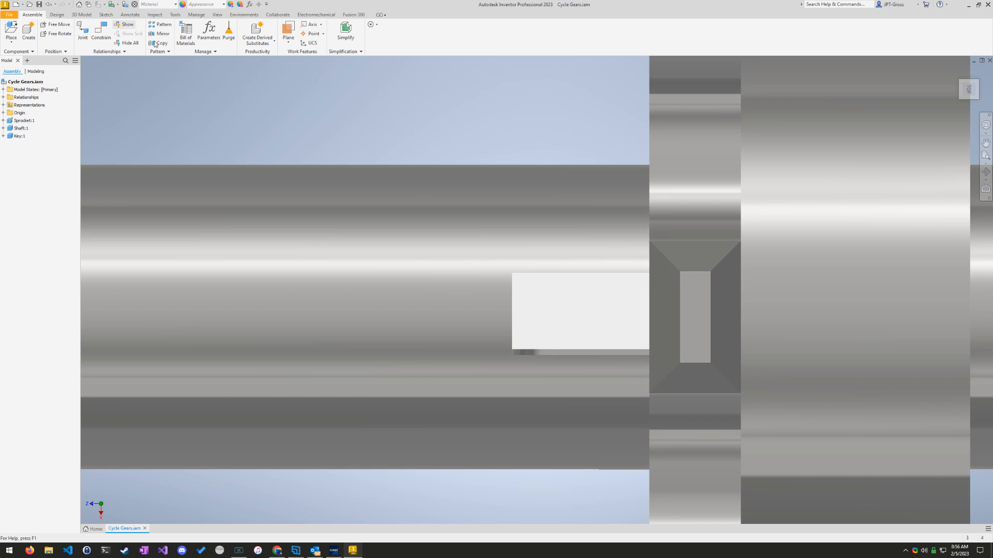
# Step: Add a Mate constraint with 0.000 mm offset between the key's long side face and the matching side wall of the key slot
pyautogui.click(101, 33)
pyautogui.moveTo(593, 398); pyautogui.dragTo(604, 356, button='middle')
pyautogui.click(572, 193)
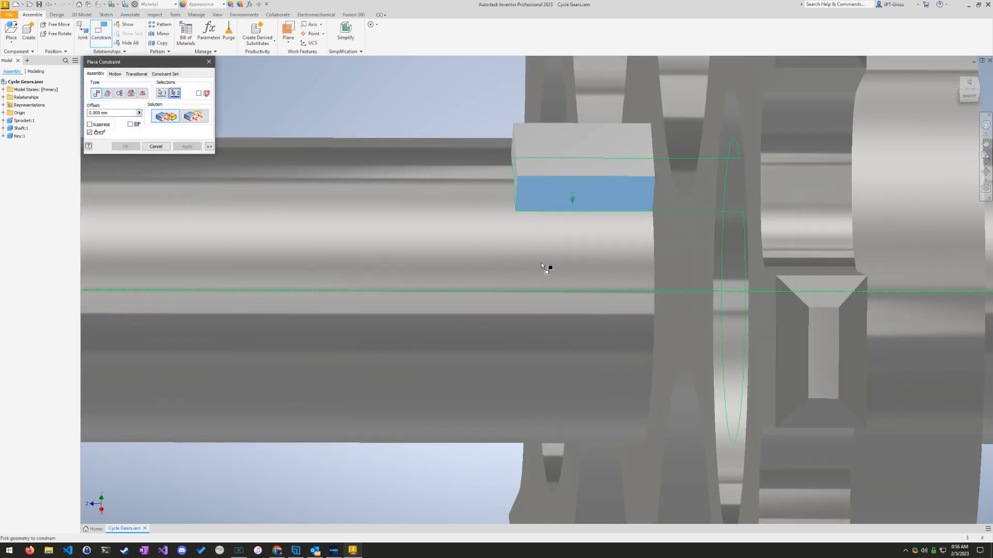
pyautogui.keyDown('shift'); pyautogui.moveTo(512, 155); pyautogui.dragTo(501, 174, button='middle'); pyautogui.keyUp('shift')
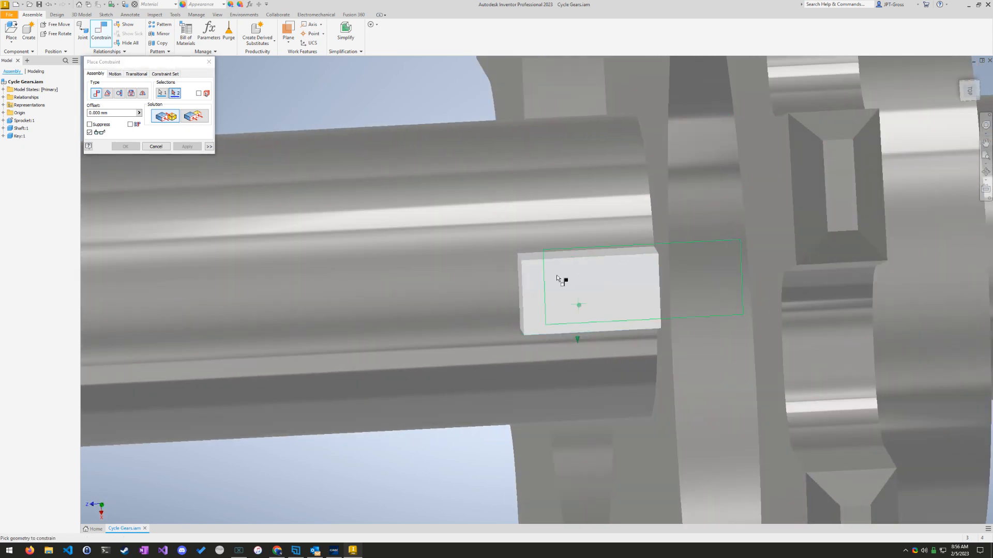
pyautogui.scroll(5, 573, 335)
pyautogui.scroll(-8, 569, 335)
pyautogui.scroll(-3, 594, 362)
pyautogui.keyDown('shift'); pyautogui.moveTo(621, 394); pyautogui.dragTo(733, 381, button='middle'); pyautogui.keyUp('shift')
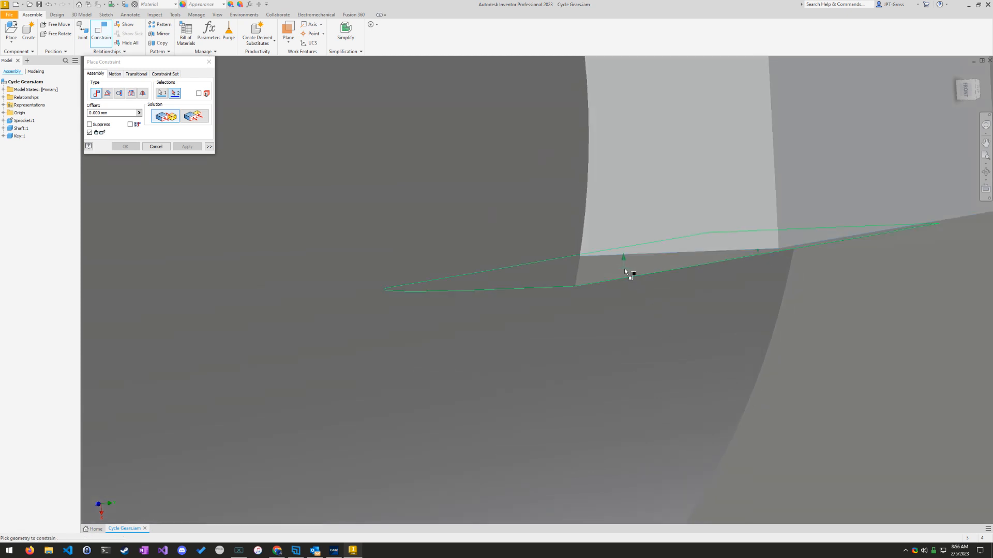
pyautogui.click(625, 273)
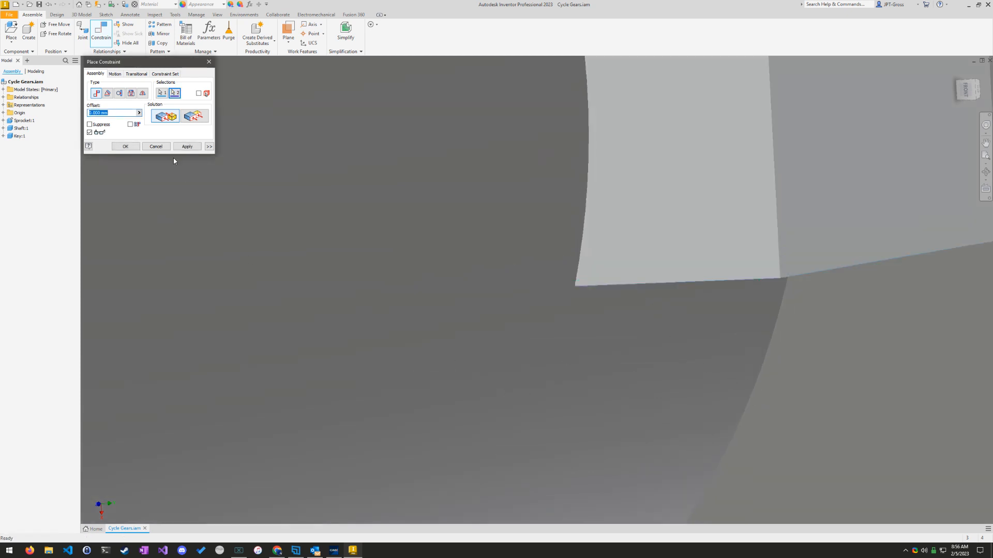
pyautogui.click(124, 147)
pyautogui.scroll(-5, 719, 191)
pyautogui.scroll(7, 836, 168)
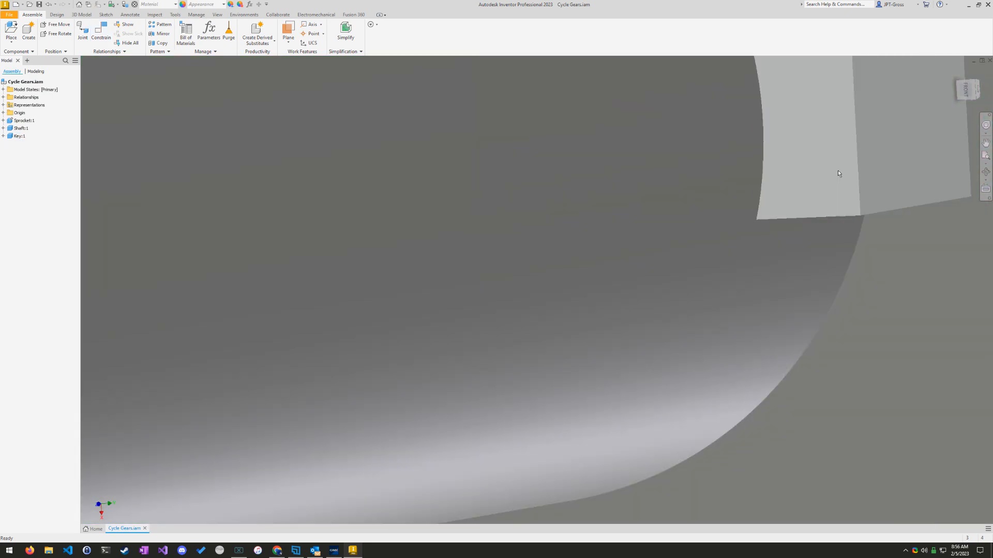
# Step: Examine the seated key, shaft and gear from several sides to check how they are assembled
pyautogui.scroll(3, 850, 197)
pyautogui.keyDown('shift'); pyautogui.moveTo(850, 198); pyautogui.dragTo(806, 202, button='middle'); pyautogui.keyUp('shift')
pyautogui.click(972, 95)
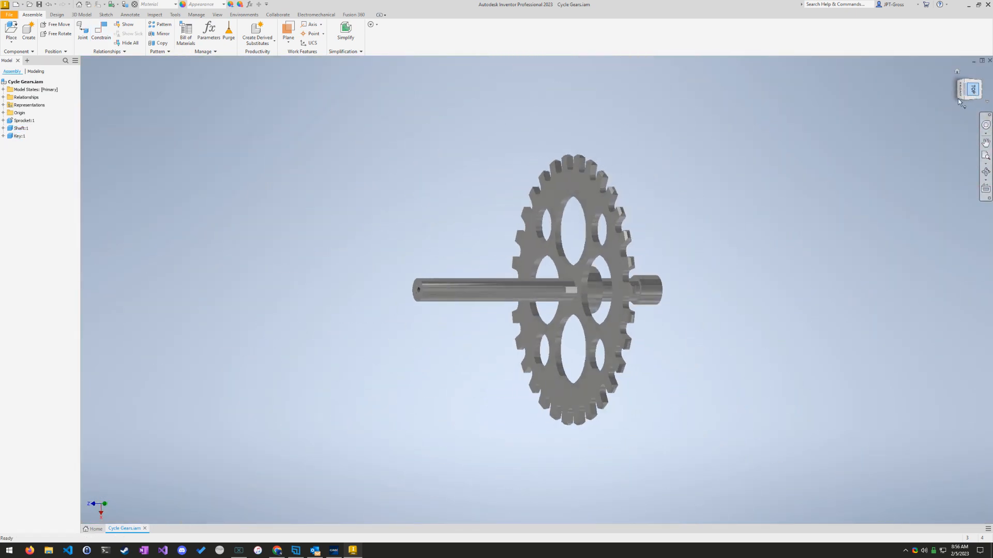
pyautogui.scroll(-10, 569, 291)
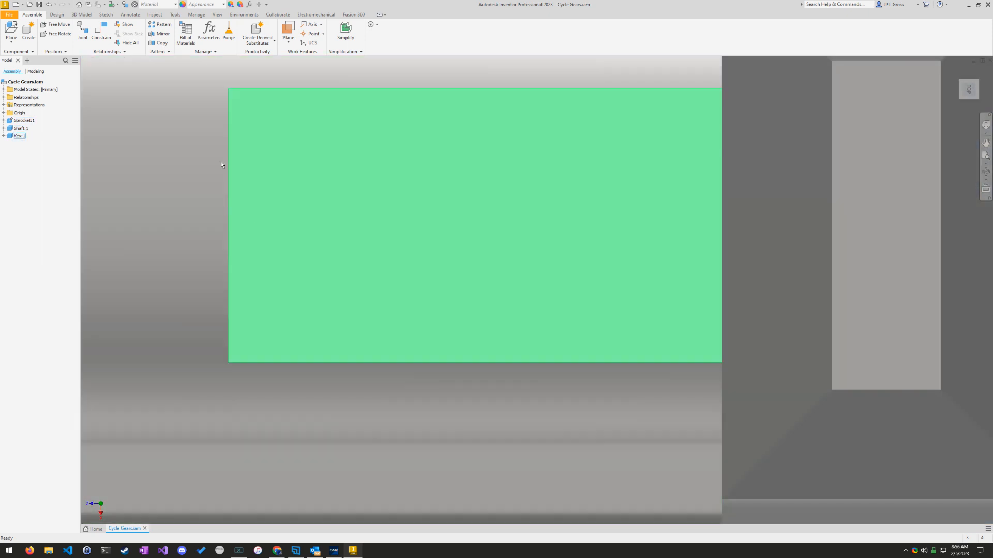
pyautogui.scroll(10, 414, 255)
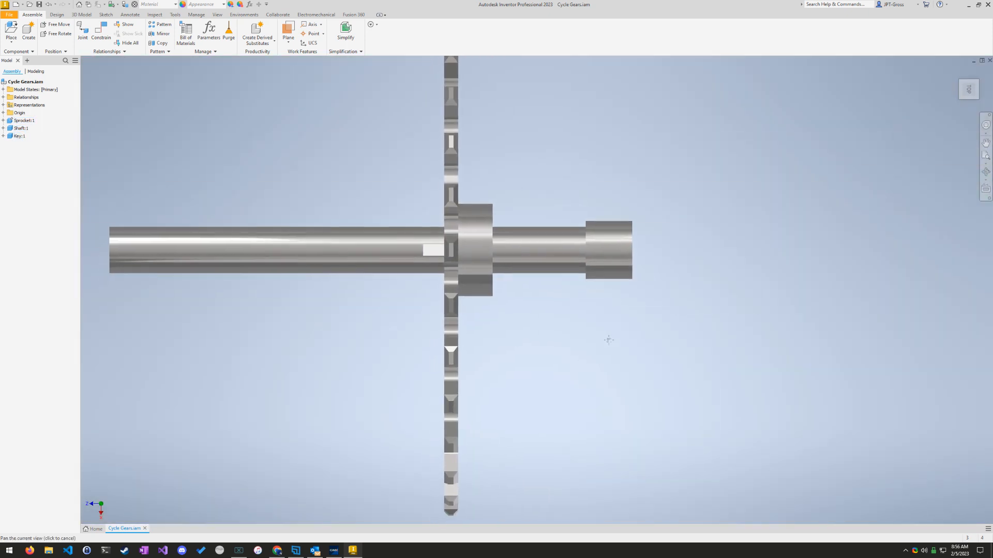
pyautogui.press('F4')
pyautogui.moveTo(617, 362); pyautogui.dragTo(380, 327)
pyautogui.moveTo(380, 327)
pyautogui.keyDown('shift'); pyautogui.mouseDown(button='middle')
pyautogui.moveTo(510, 370)
pyautogui.moveTo(615, 311)
pyautogui.moveTo(620, 194)
pyautogui.mouseUp(button='middle'); pyautogui.keyUp('shift')
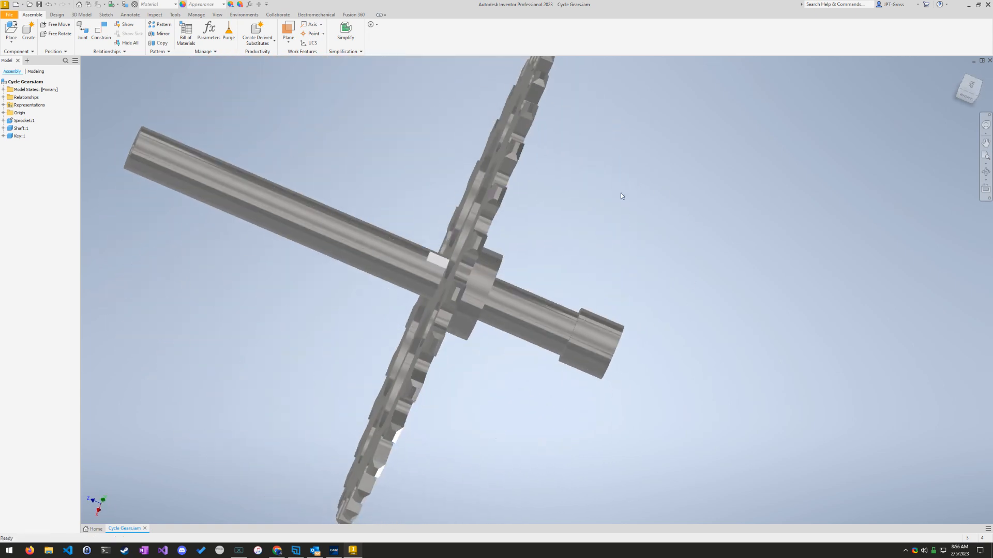
# Step: Read what question 16 asks for and select the Z centre of gravity value in the Cycle Gears assembly's physical iProperties
pyautogui.click(334, 550)
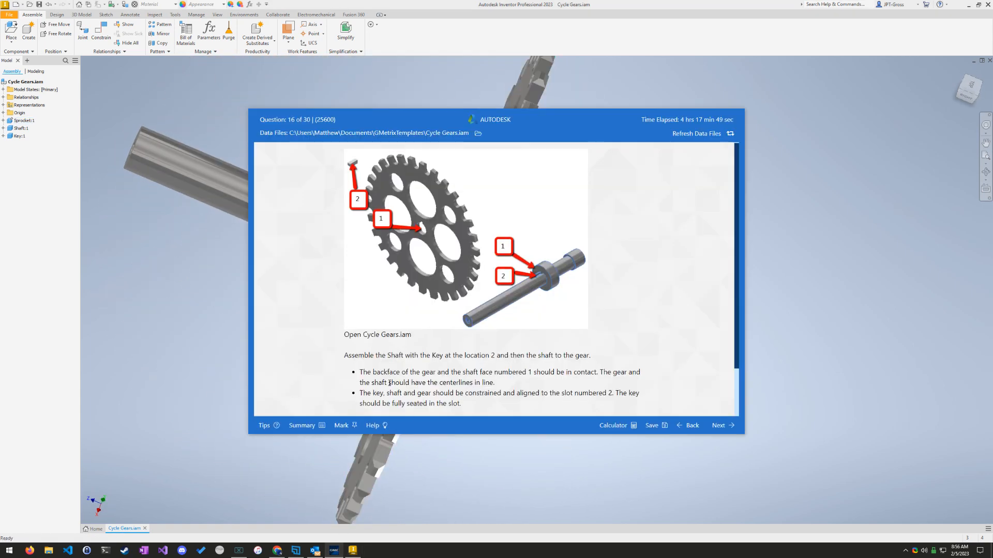
pyautogui.scroll(-1, 394, 381)
pyautogui.click(21, 189)
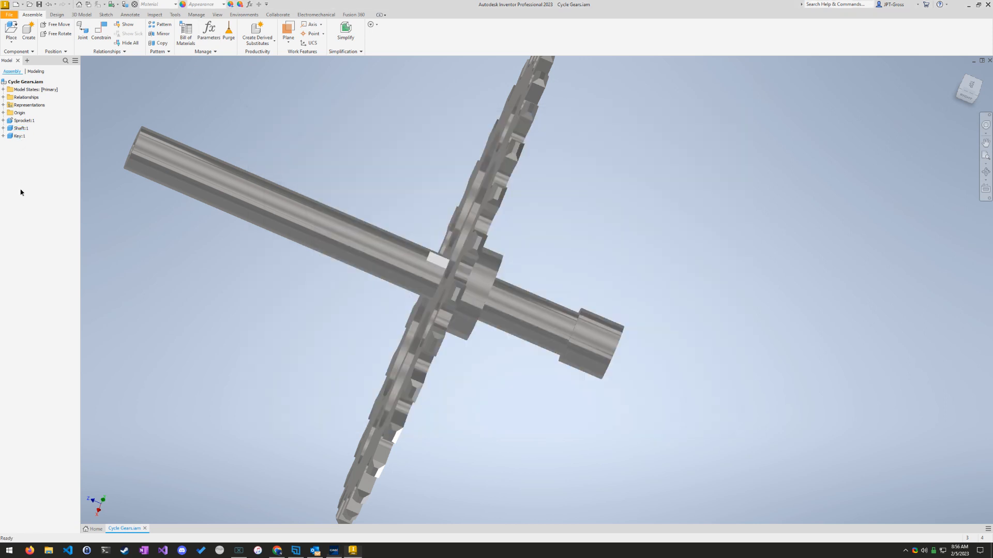
pyautogui.rightClick(24, 83)
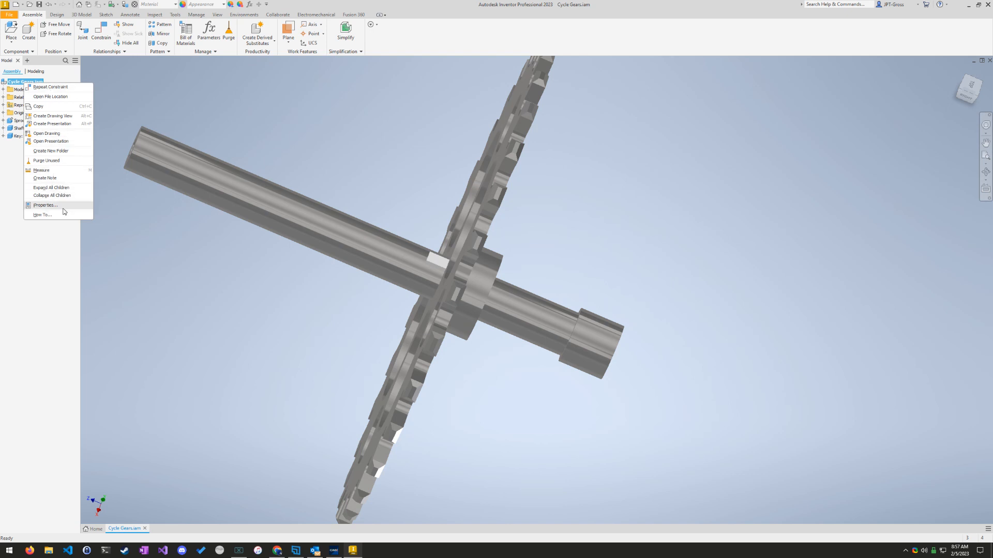
pyautogui.click(46, 205)
pyautogui.click(460, 189)
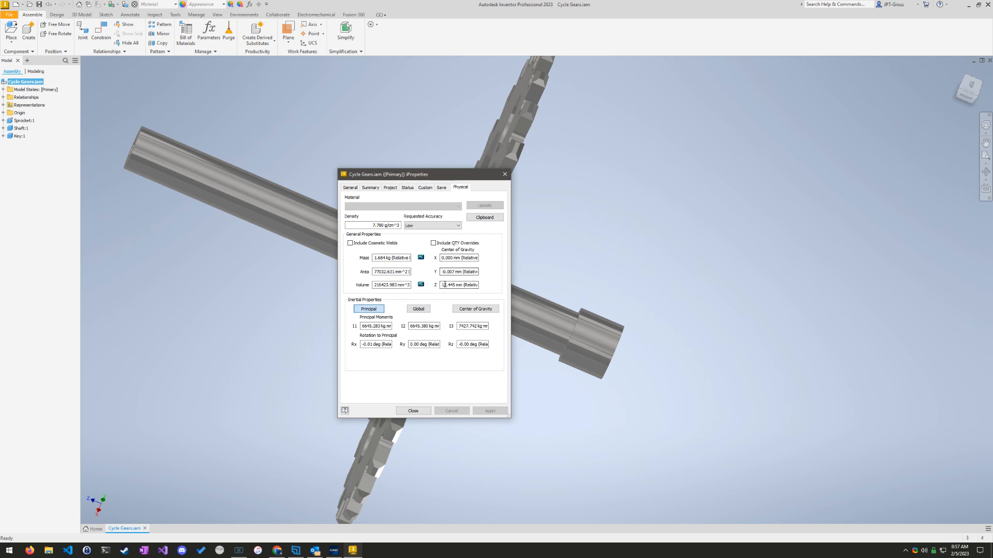
pyautogui.doubleClick(453, 285)
pyautogui.hotkey('ctrl', 'c')
# Step: Answer question 16 with 12.445 mm, submit it for grading and continue to the following question
pyautogui.click(332, 552)
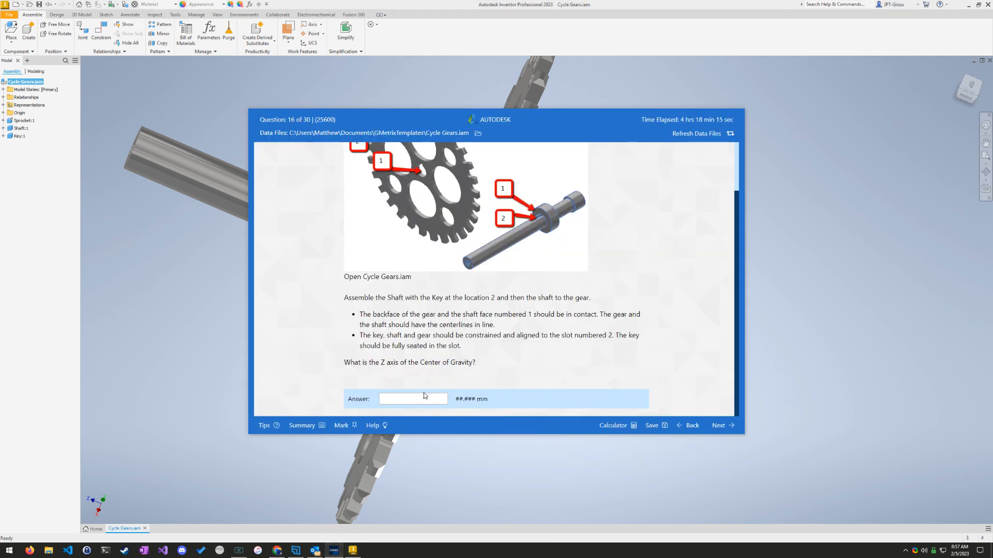
pyautogui.hotkey('ctrl', 'v')
pyautogui.click(720, 425)
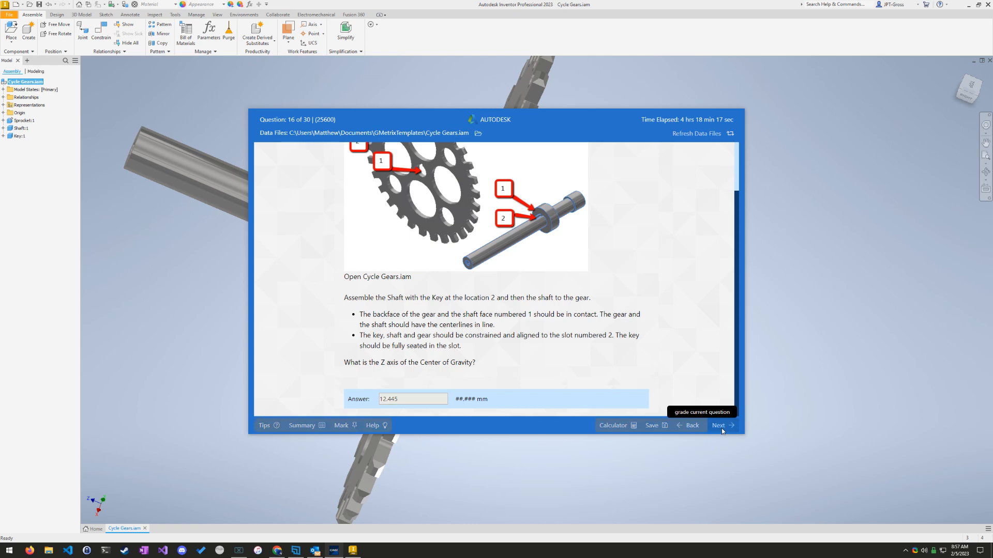
pyautogui.click(517, 284)
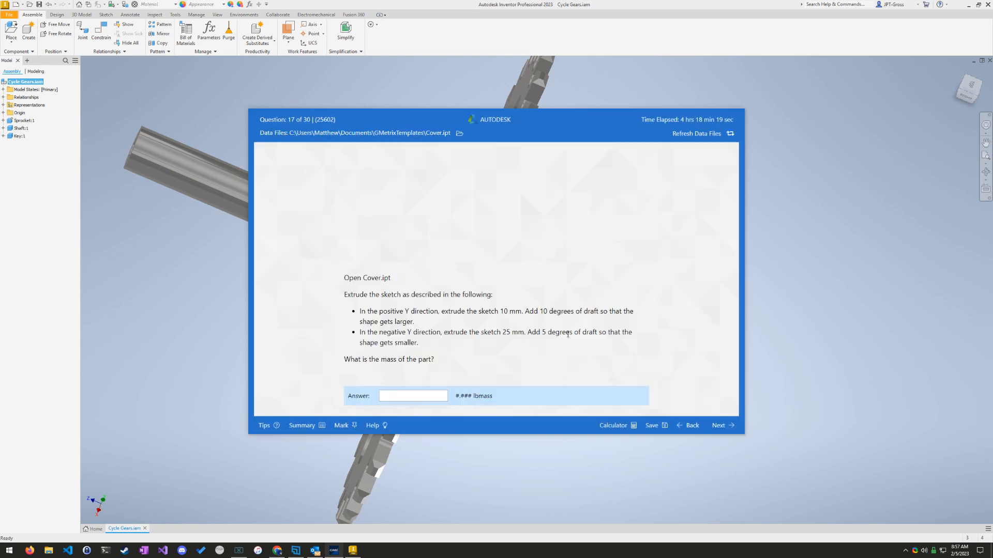
# Step: Skip question 17 without an answer and read question 18's hole requirements for Barrel.ipt
pyautogui.click(719, 425)
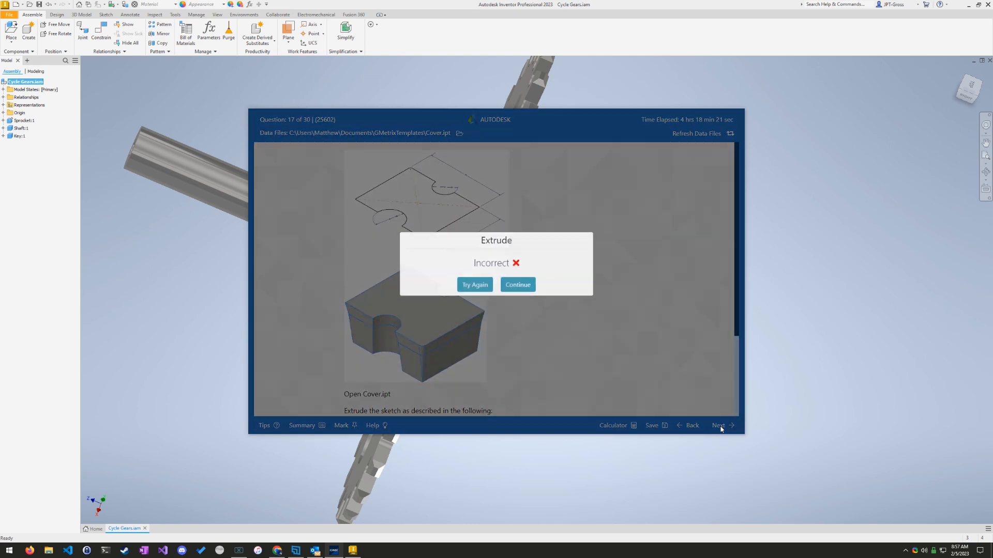
pyautogui.click(517, 293)
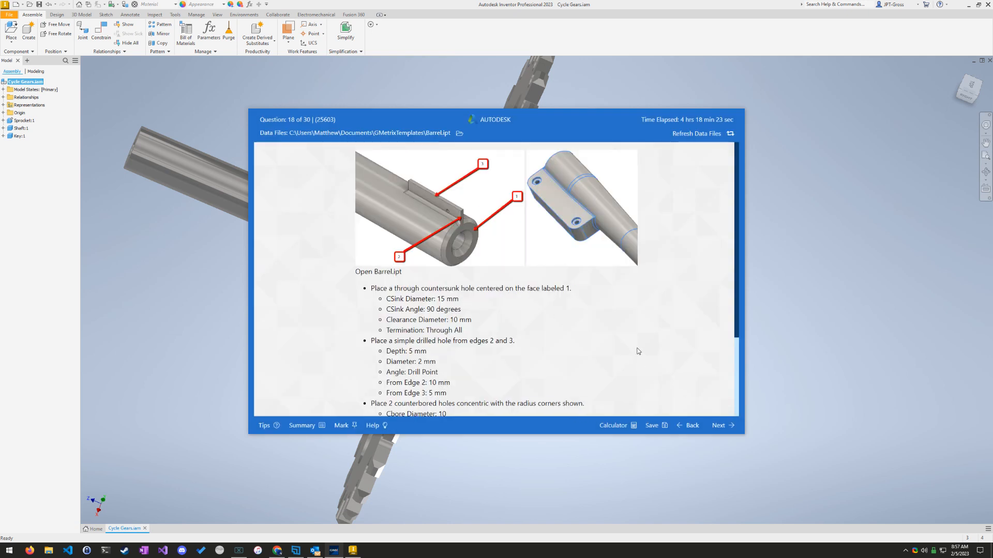
pyautogui.scroll(-4, 603, 333)
pyautogui.scroll(4, 604, 332)
pyautogui.click(821, 292)
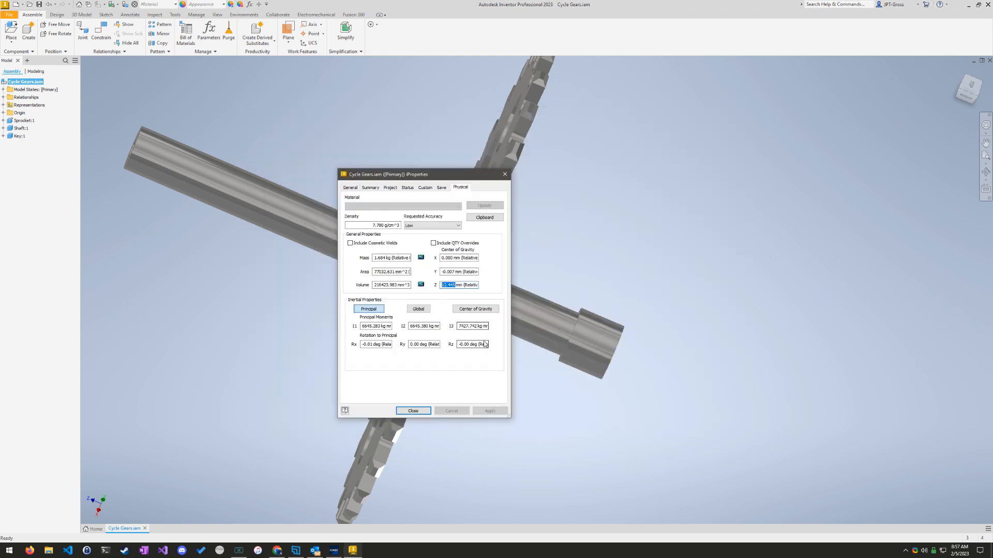
# Step: Close the assembly's iProperties and open Barrel.ipt from the GMetrixTemplates folder
pyautogui.click(413, 410)
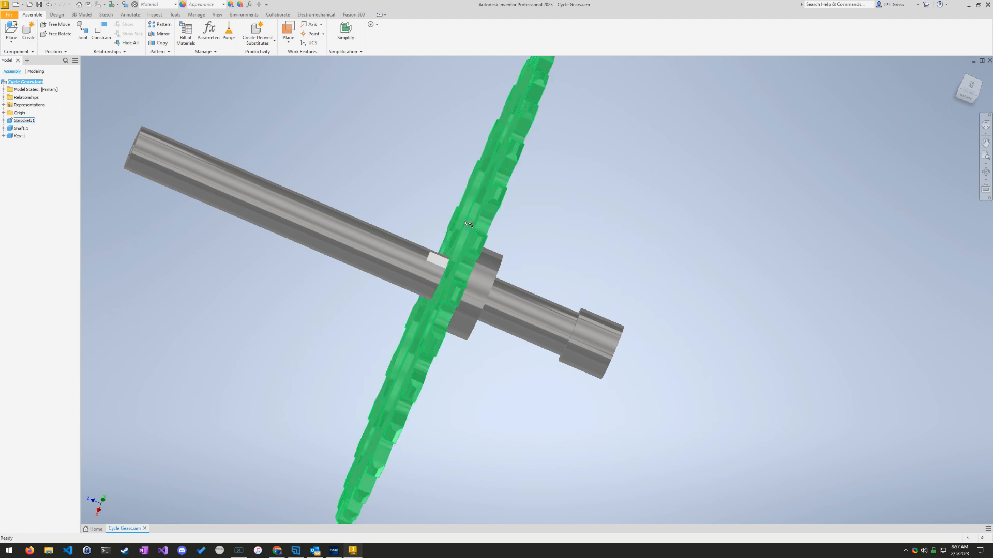
pyautogui.scroll(4, 484, 191)
pyautogui.scroll(-11, 438, 186)
pyautogui.moveTo(374, 175); pyautogui.dragTo(457, 243, button='middle')
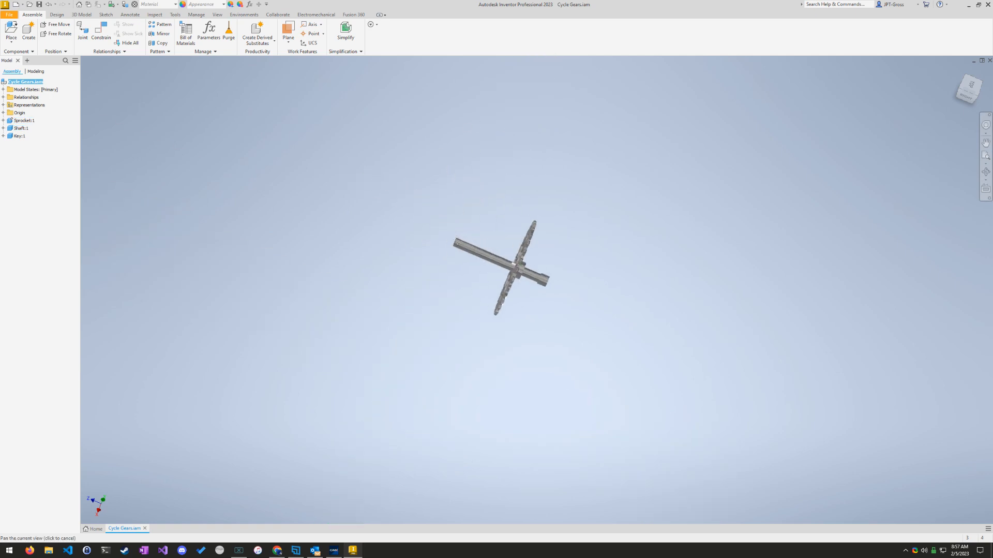
pyautogui.scroll(3, 454, 235)
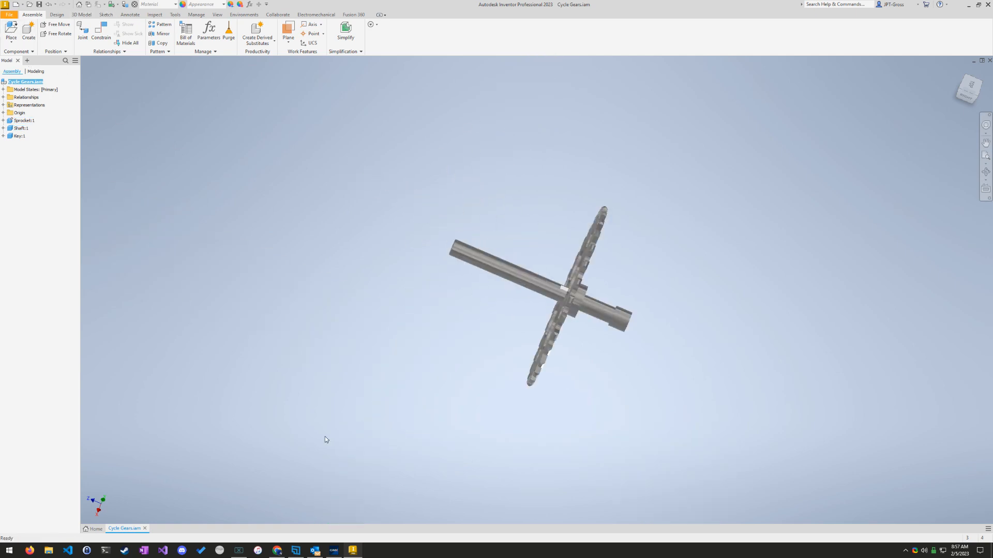
pyautogui.click(31, 6)
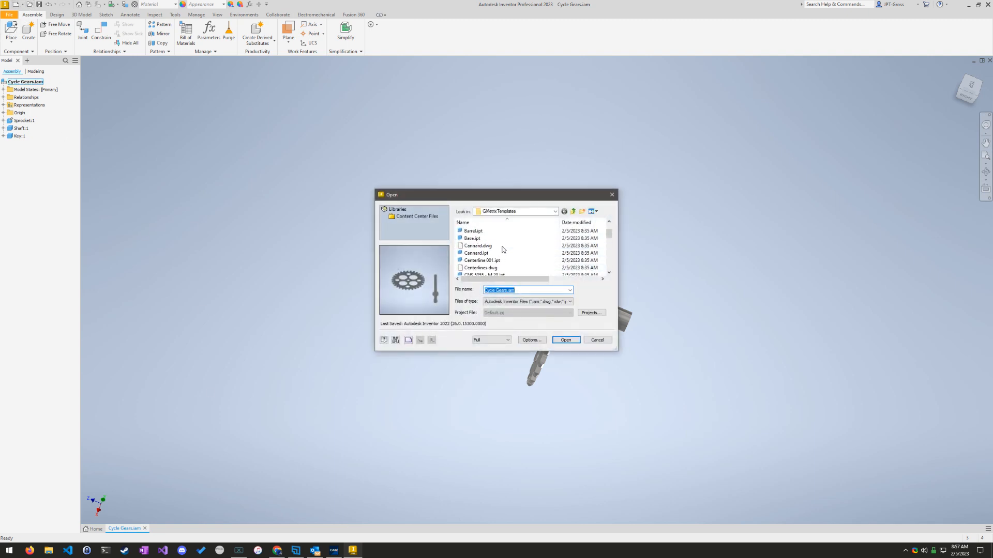
pyautogui.scroll(1, 505, 250)
pyautogui.click(504, 253)
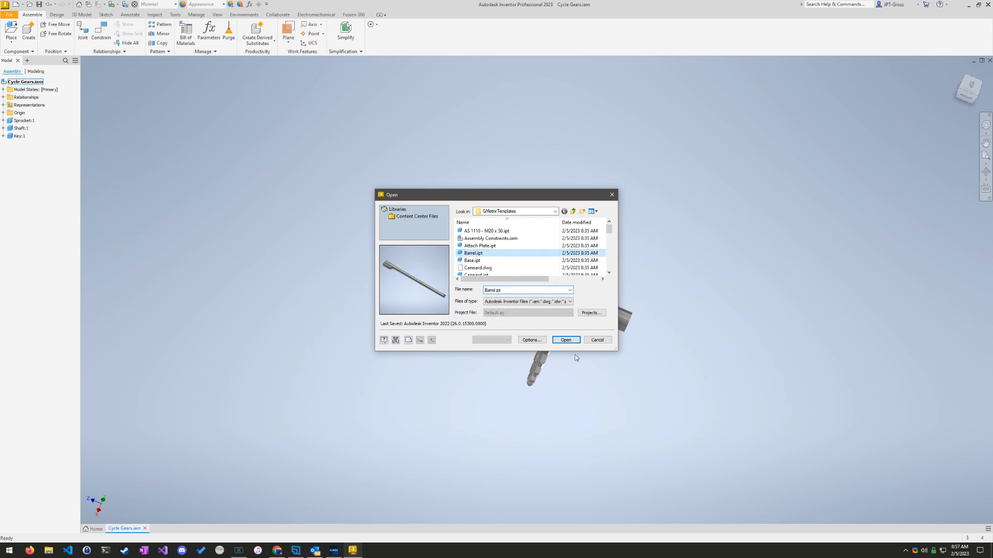
pyautogui.click(566, 340)
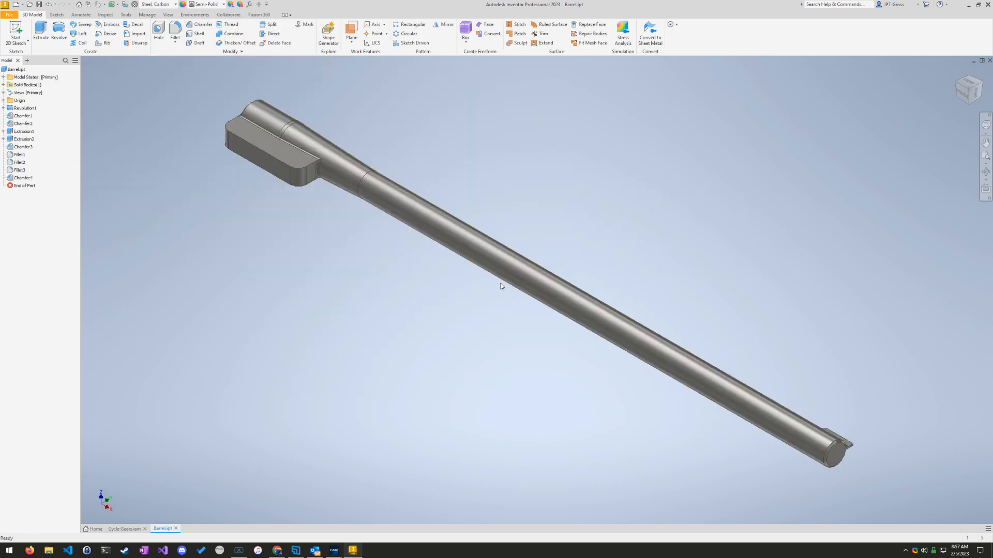
# Step: Check where question 18 places the countersunk hole and examine the matching round end face of the barrel
pyautogui.click(333, 551)
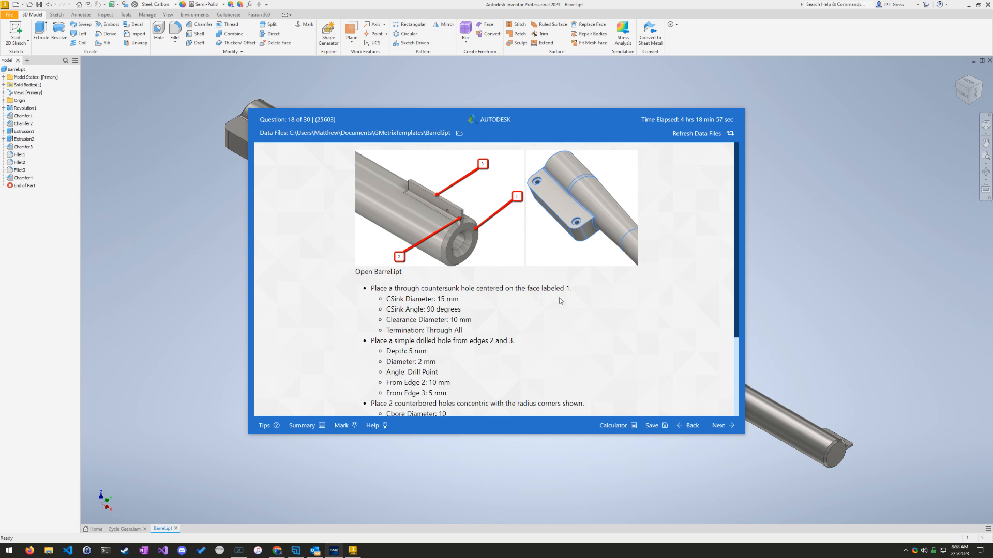
pyautogui.click(913, 381)
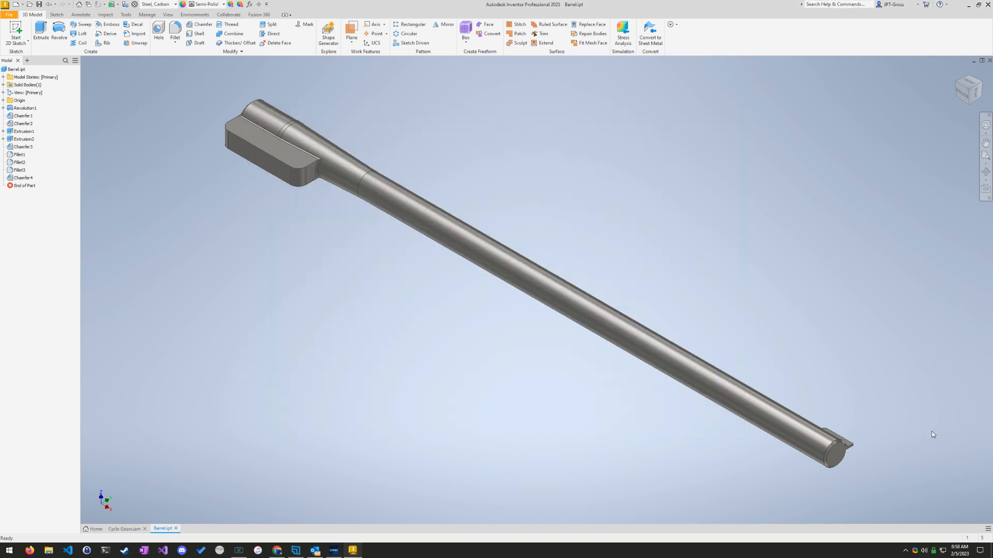
pyautogui.moveTo(932, 434); pyautogui.dragTo(865, 402, button='middle')
pyautogui.click(978, 97)
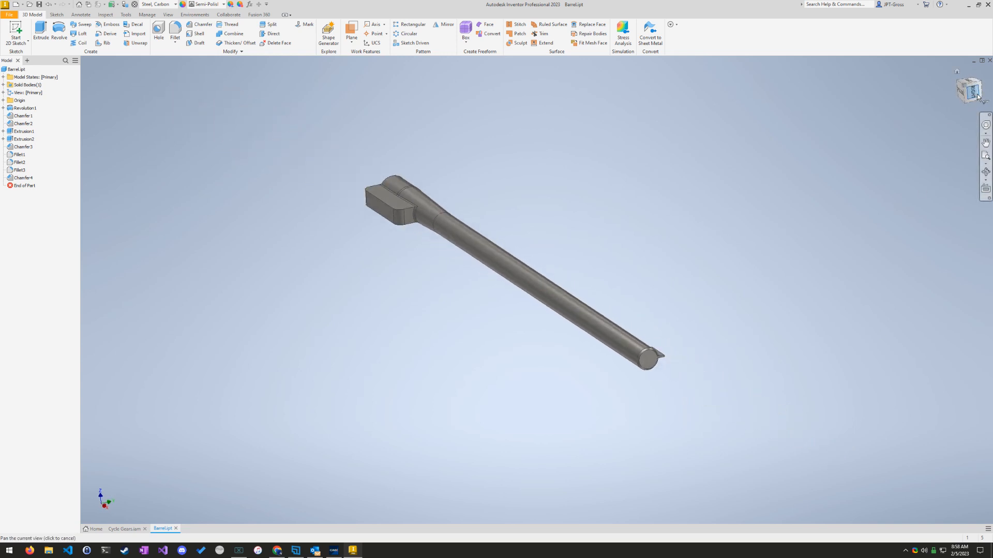
pyautogui.scroll(5, 467, 352)
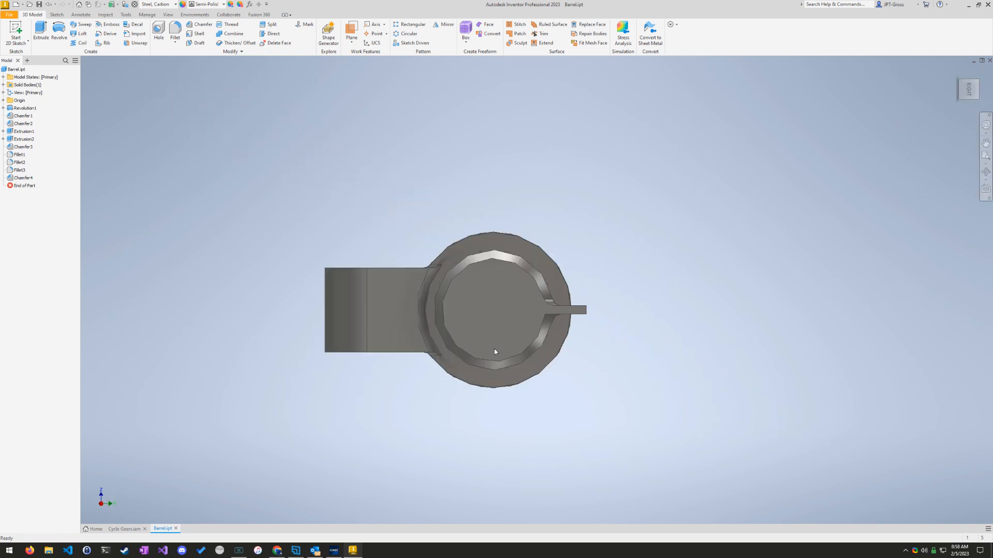
pyautogui.click(494, 299)
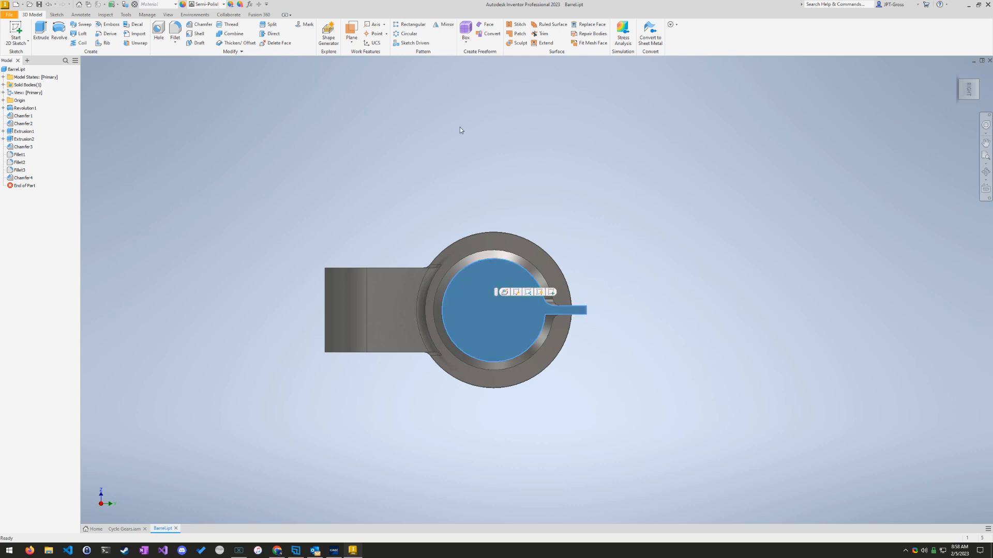
pyautogui.click(411, 175)
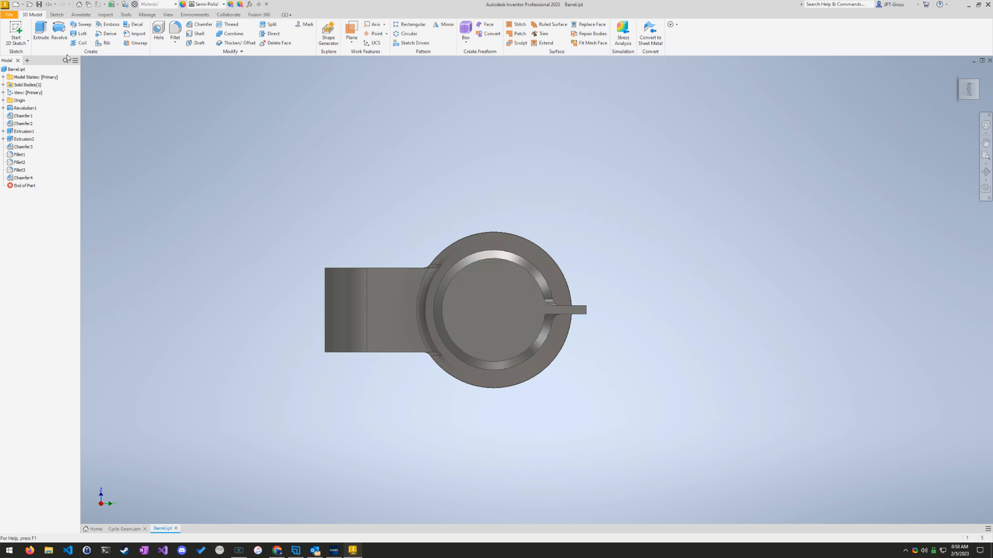
# Step: Start a Hole feature on the barrel's round end face, placing one point off-centre and another at the face's centre
pyautogui.click(159, 27)
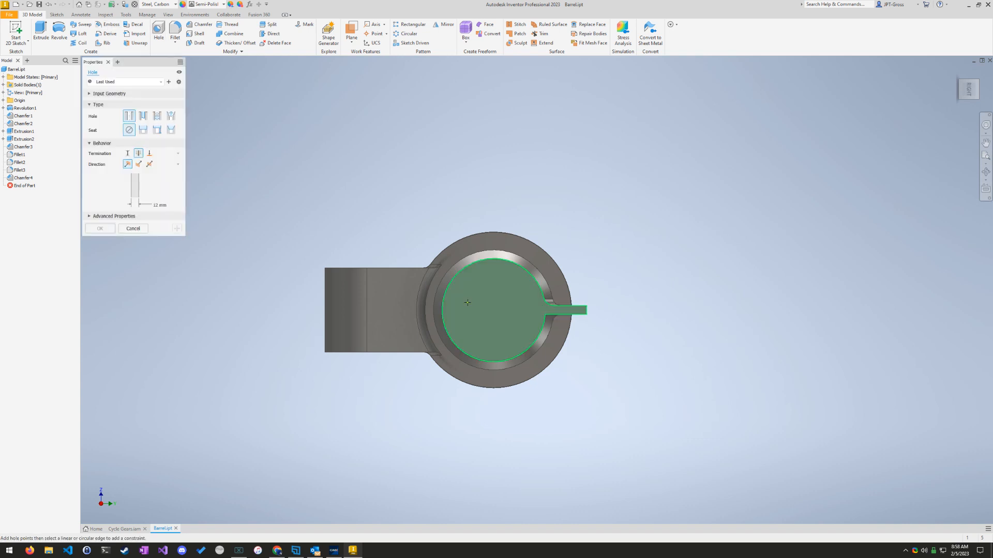
pyautogui.click(507, 308)
pyautogui.scroll(-1, 494, 321)
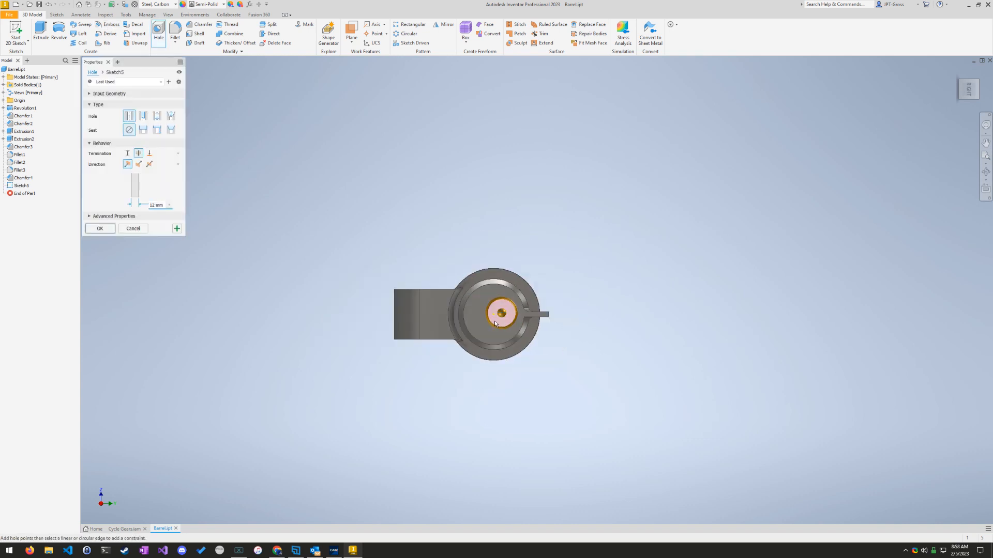
pyautogui.scroll(4, 493, 312)
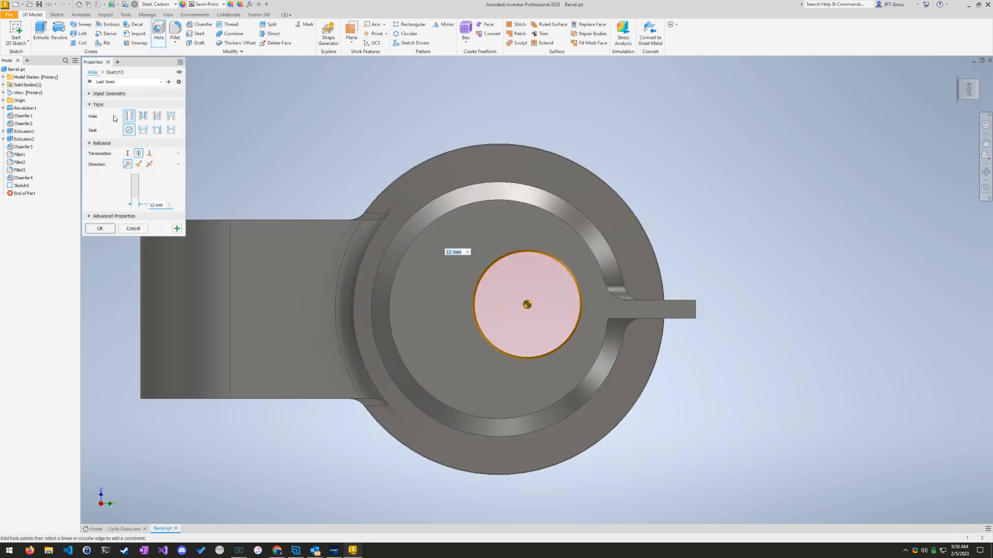
pyautogui.click(499, 312)
pyautogui.moveTo(645, 405); pyautogui.dragTo(633, 404, button='middle')
pyautogui.moveTo(725, 371)
pyautogui.keyDown('shift'); pyautogui.mouseDown(button='middle')
pyautogui.moveTo(717, 367)
pyautogui.moveTo(739, 424)
pyautogui.moveTo(770, 356)
pyautogui.mouseUp(button='middle'); pyautogui.keyUp('shift')
pyautogui.click(968, 93)
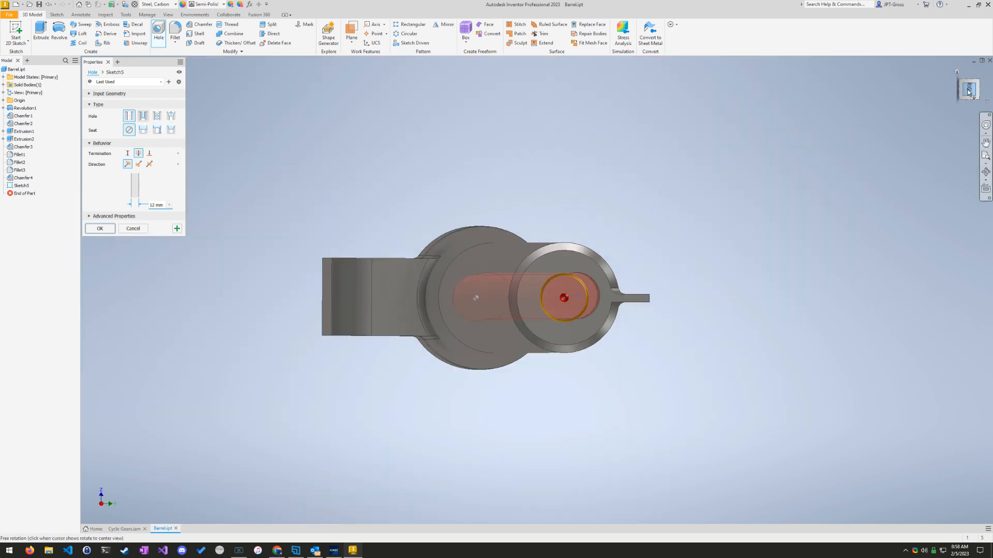
pyautogui.scroll(5, 631, 288)
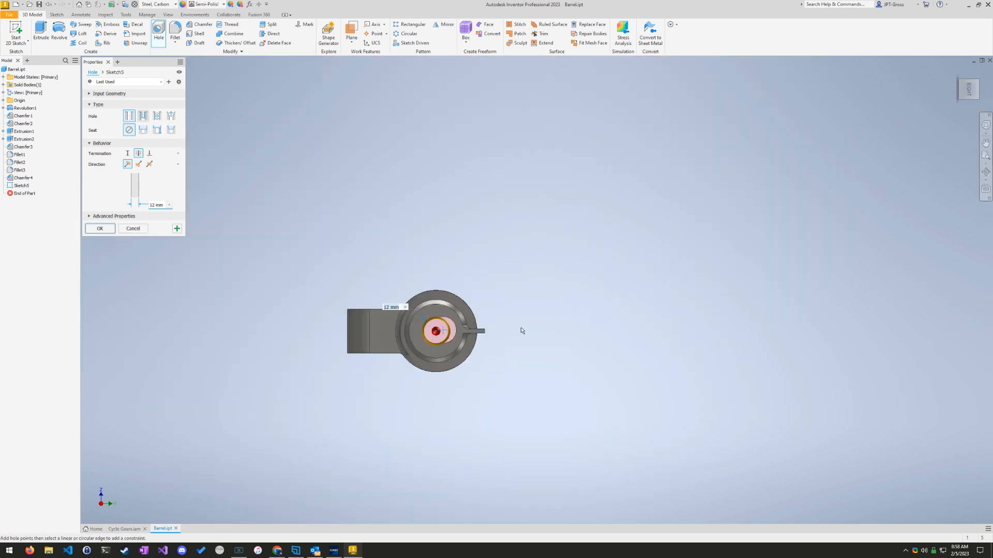
pyautogui.scroll(3, 337, 364)
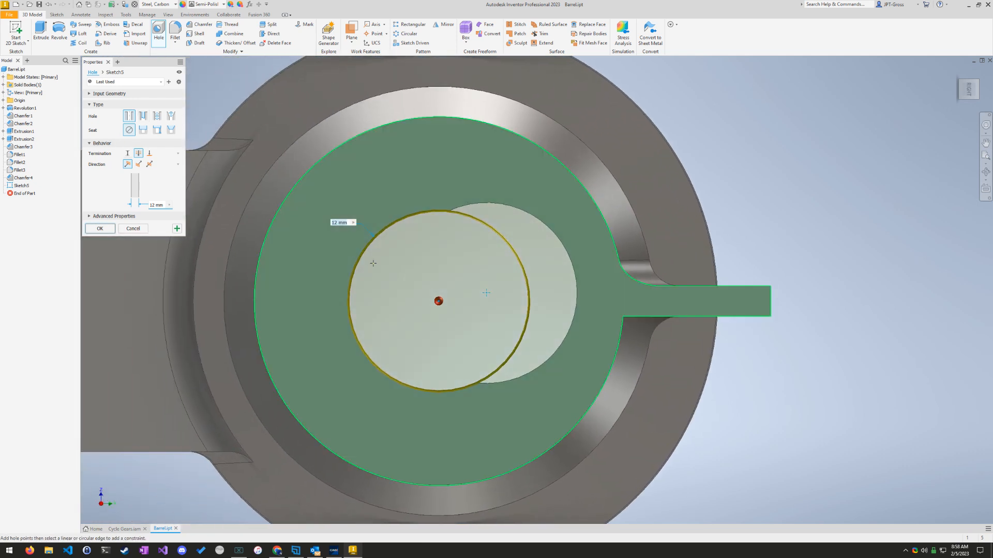
# Step: Give the hole a countersink seat and set its countersink diameter to 15 mm, as question 18 specifies
pyautogui.click(171, 131)
pyautogui.click(333, 550)
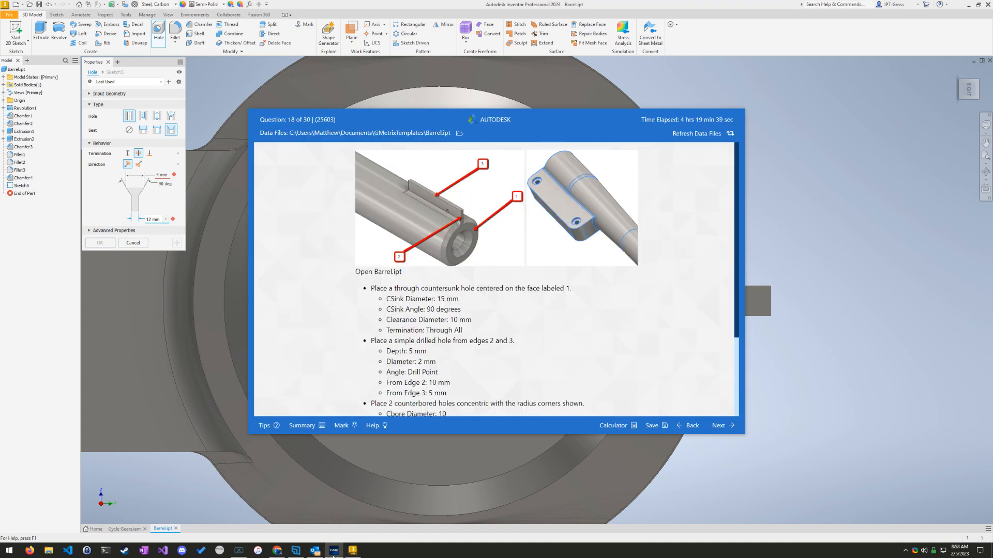
pyautogui.click(334, 551)
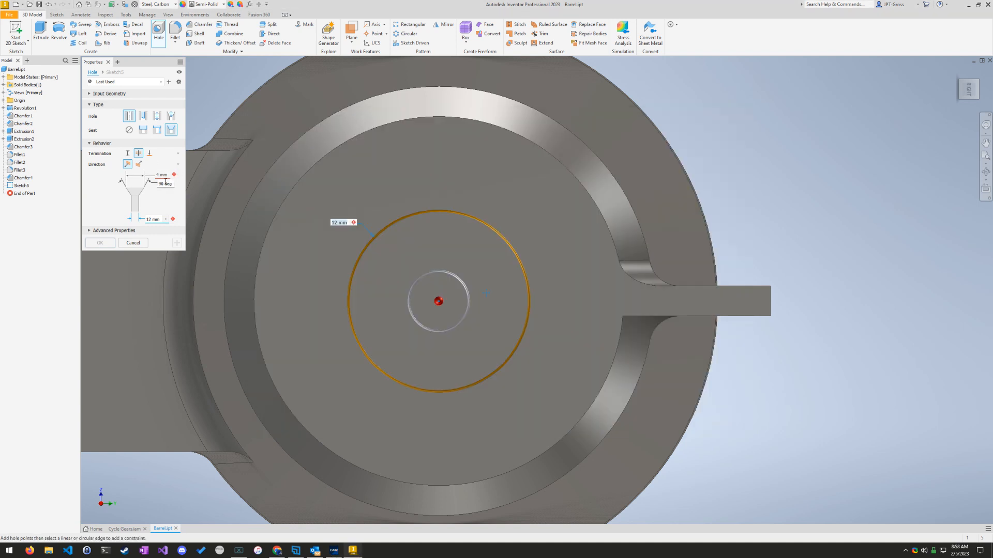
pyautogui.click(334, 551)
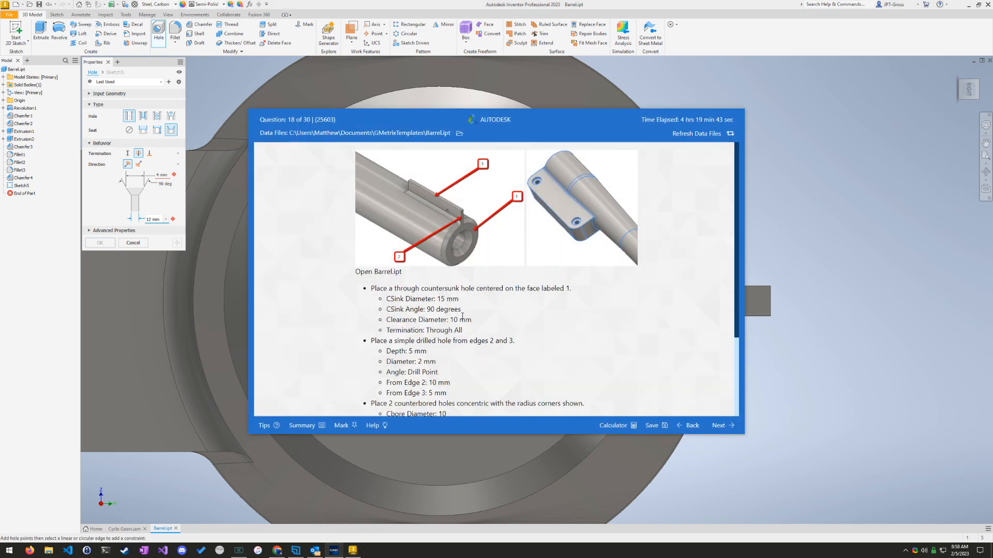
pyautogui.click(163, 177)
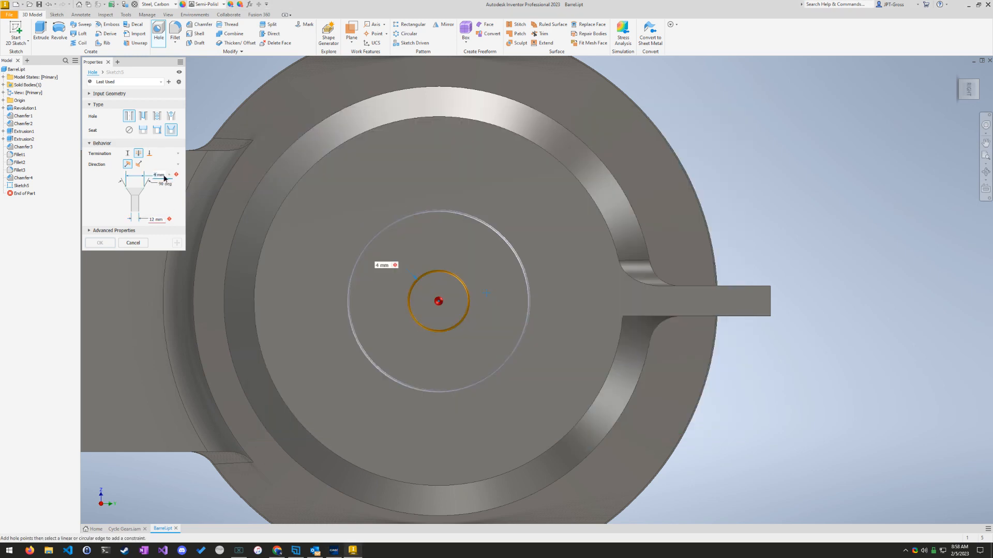
pyautogui.click(163, 176)
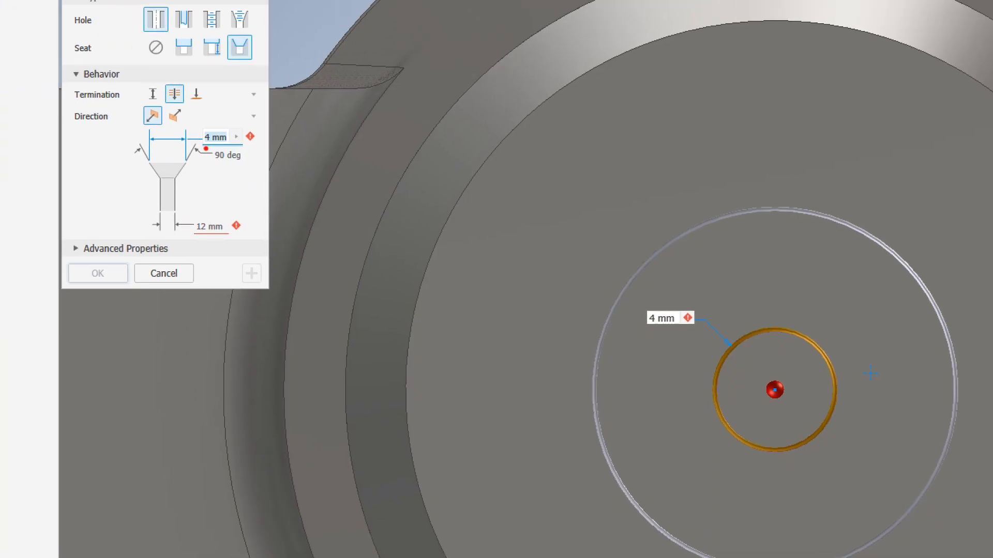
pyautogui.moveTo(200, 144); pyautogui.dragTo(178, 180)
pyautogui.moveTo(135, 149)
pyautogui.mouseDown()
pyautogui.moveTo(159, 179)
pyautogui.moveTo(154, 240)
pyautogui.mouseUp()
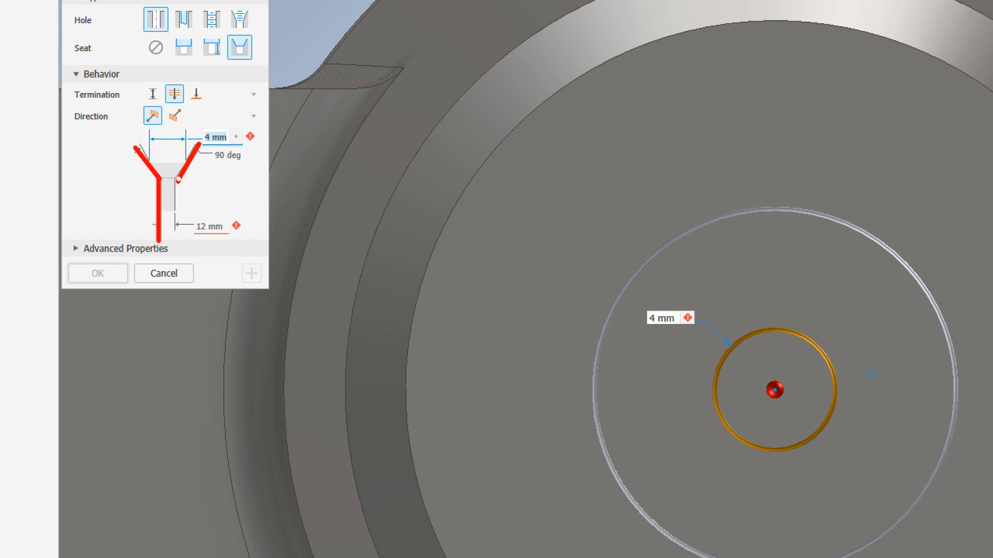
pyautogui.moveTo(179, 180); pyautogui.dragTo(184, 240)
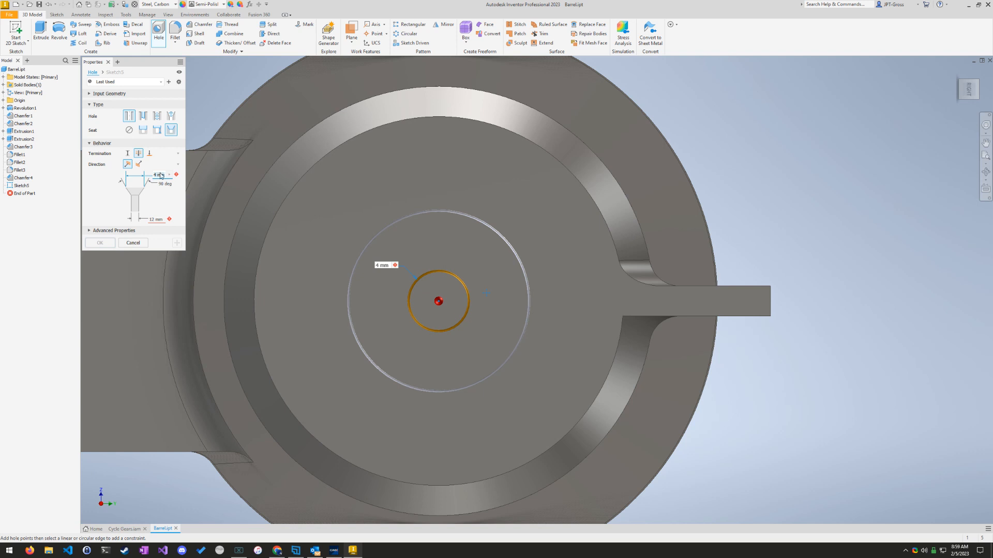
pyautogui.write('15')
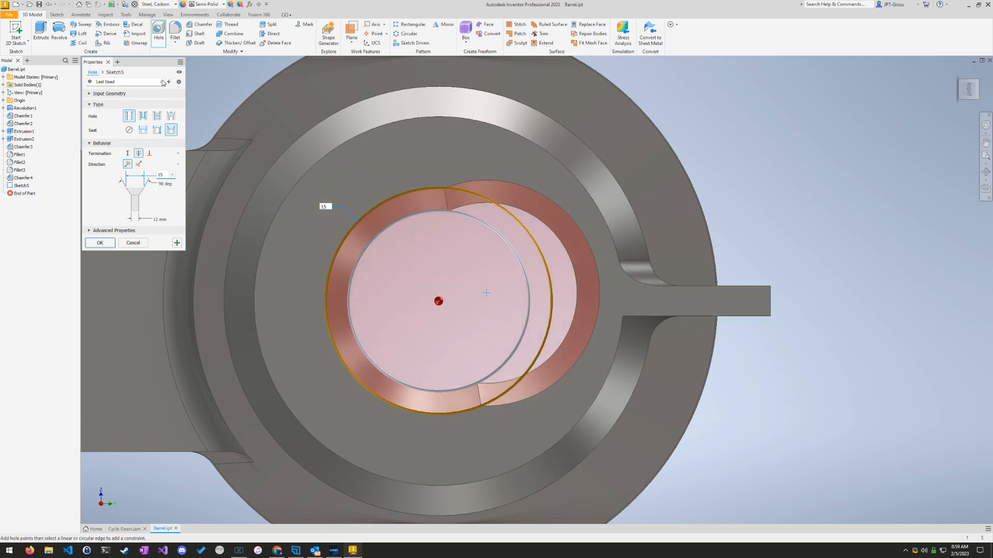
# Step: Clear the hole's positions and place a single point at the centre of the barrel's round end face
pyautogui.click(92, 95)
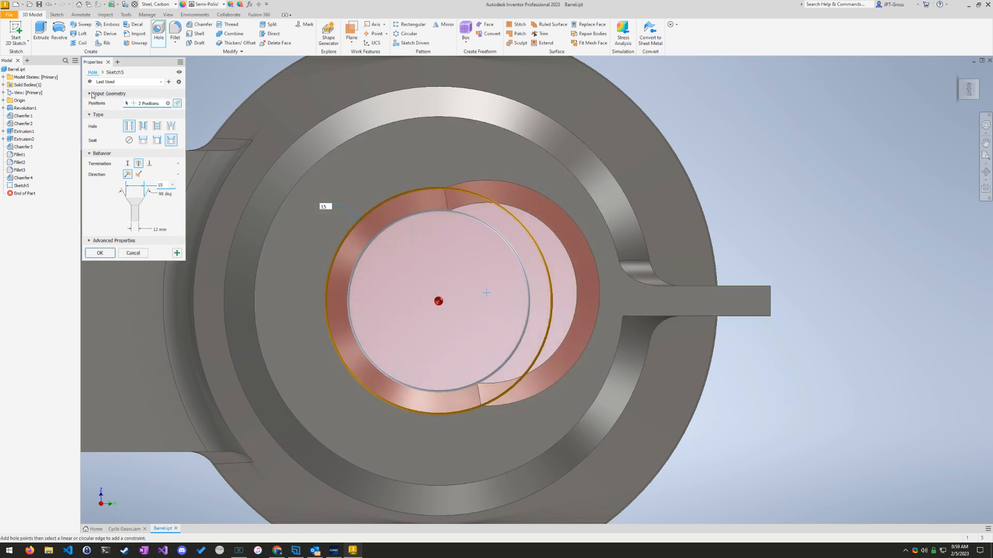
pyautogui.click(168, 103)
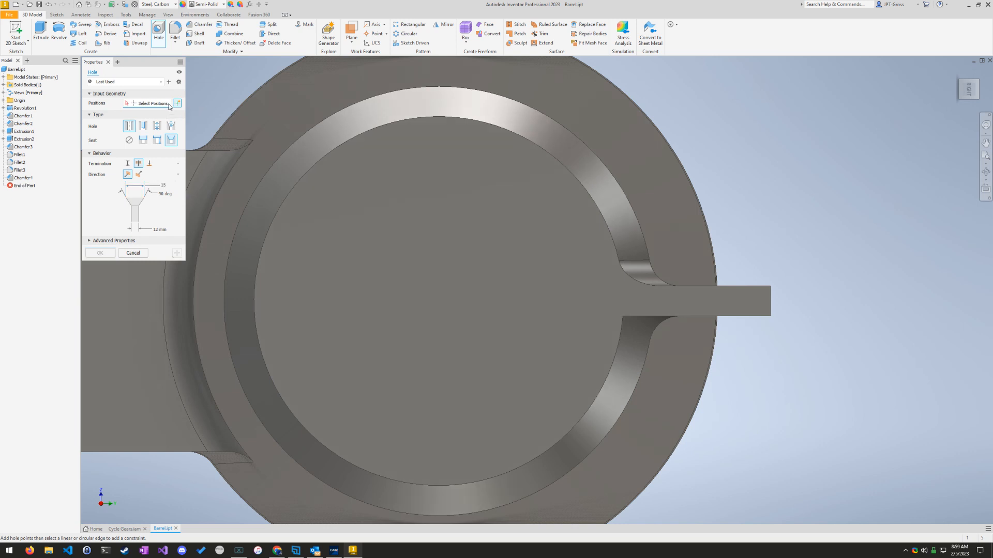
pyautogui.click(449, 278)
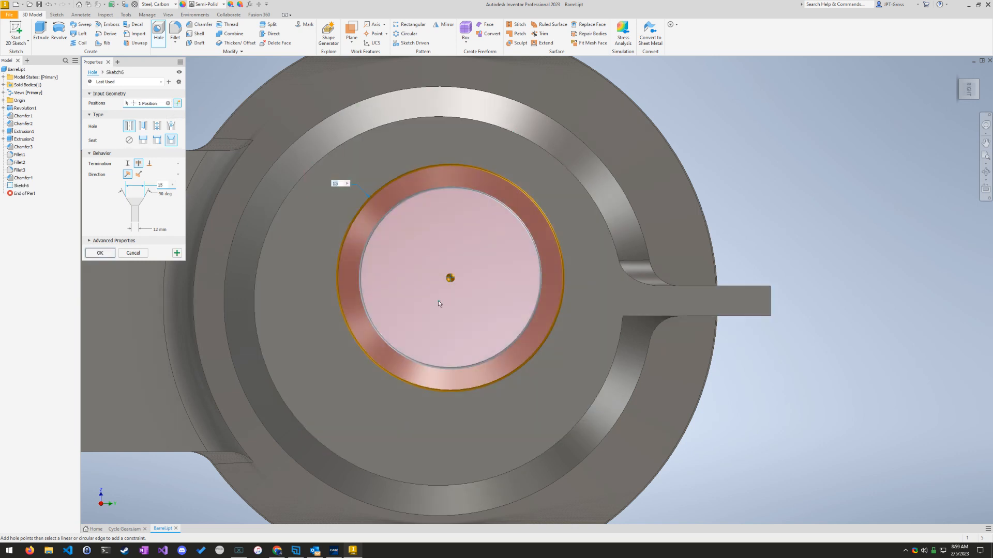
pyautogui.click(437, 301)
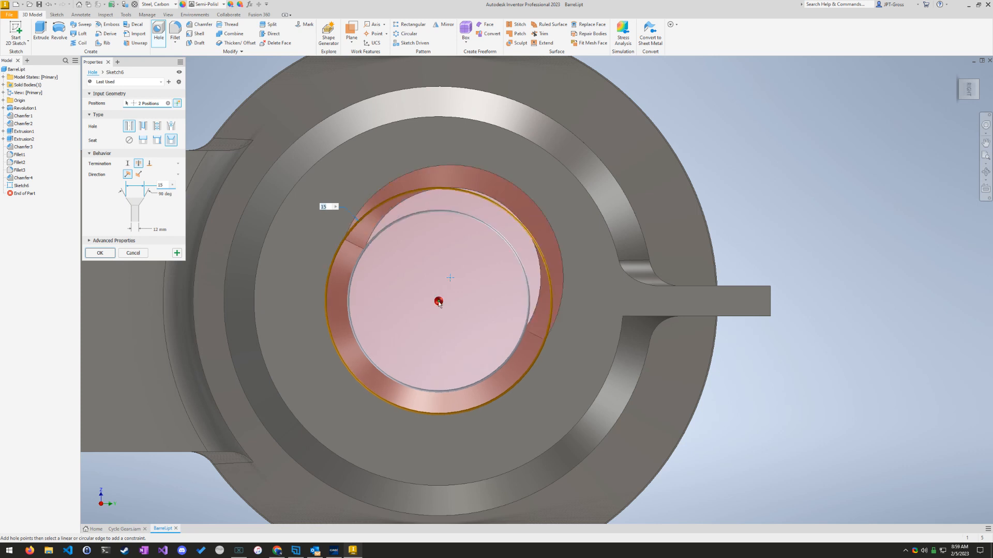
pyautogui.click(167, 104)
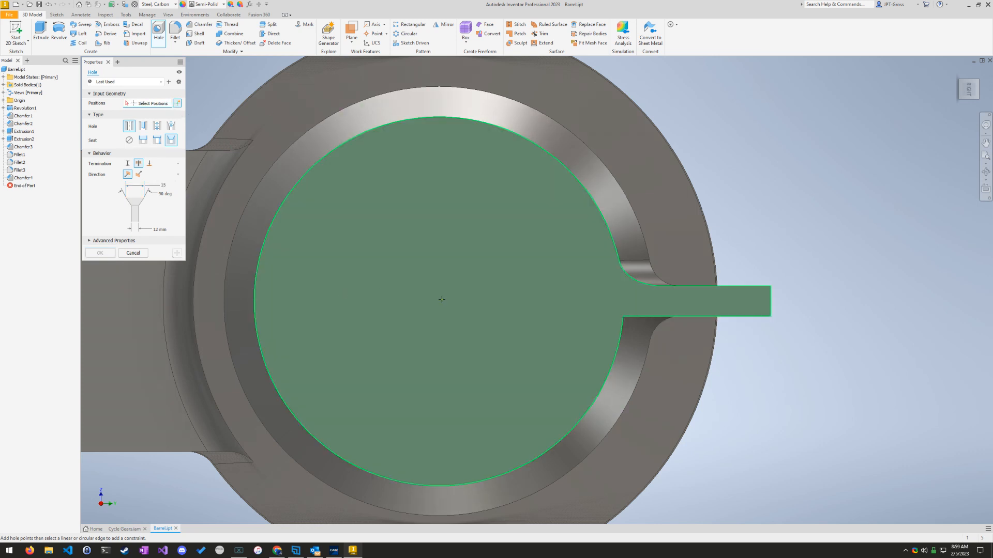
pyautogui.moveTo(442, 299)
pyautogui.mouseDown()
pyautogui.moveTo(429, 312)
pyautogui.moveTo(440, 303)
pyautogui.mouseUp()
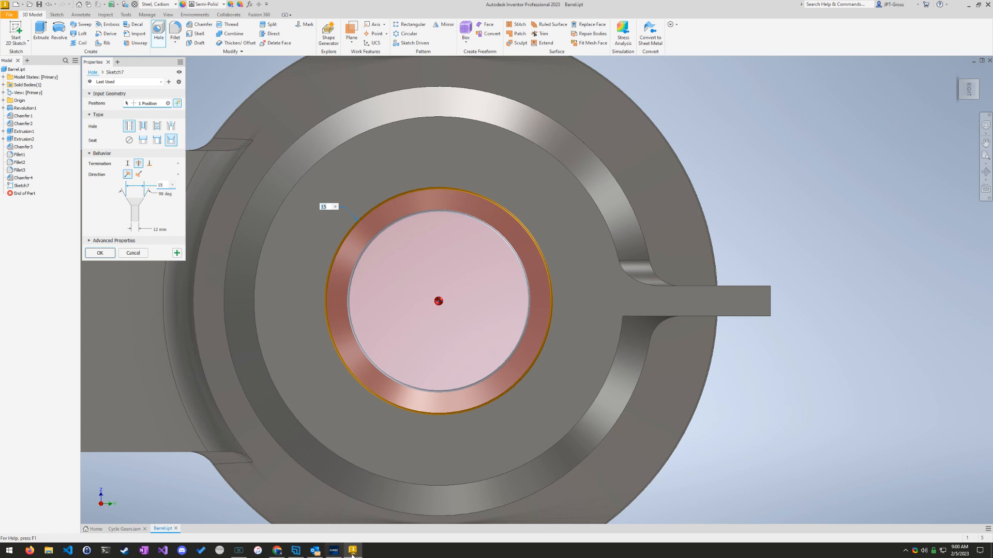
# Step: Set the countersunk hole's clearance diameter to 10 mm, check it against question 18's requirements, and create the hole
pyautogui.click(334, 551)
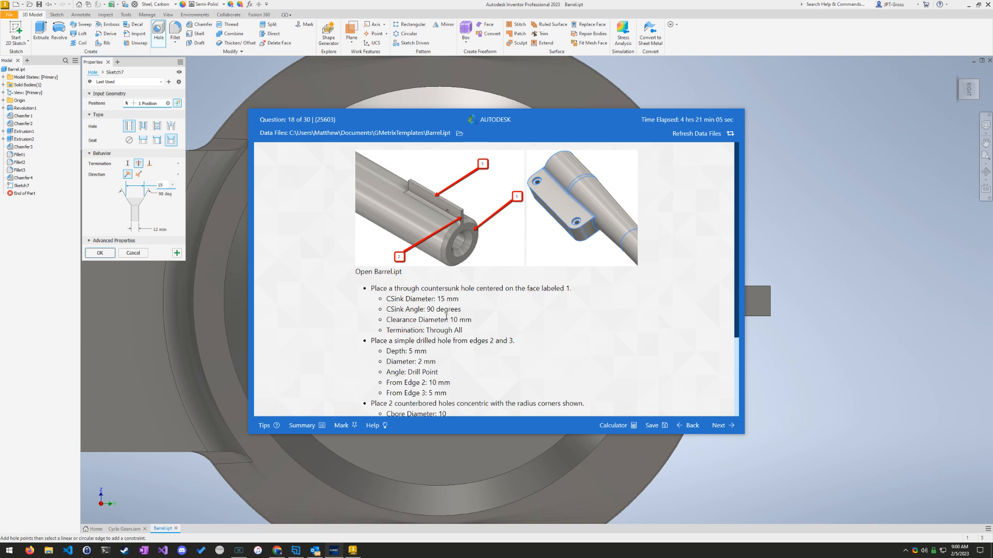
pyautogui.click(156, 229)
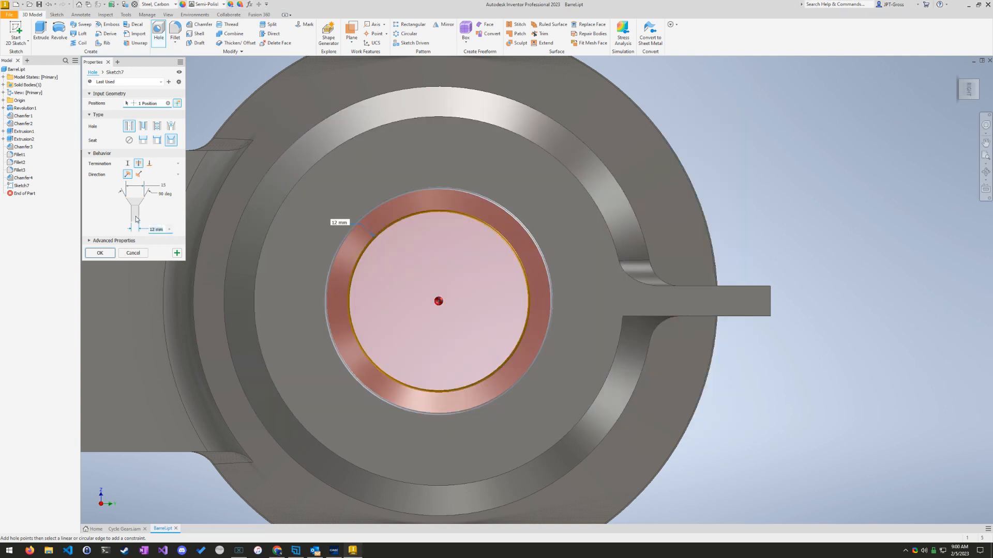
pyautogui.write('10')
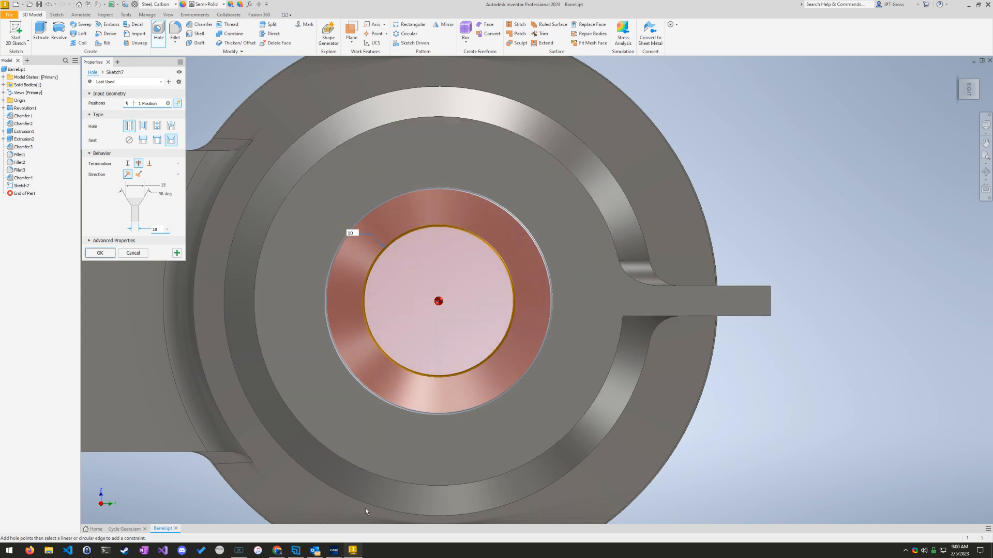
pyautogui.click(334, 550)
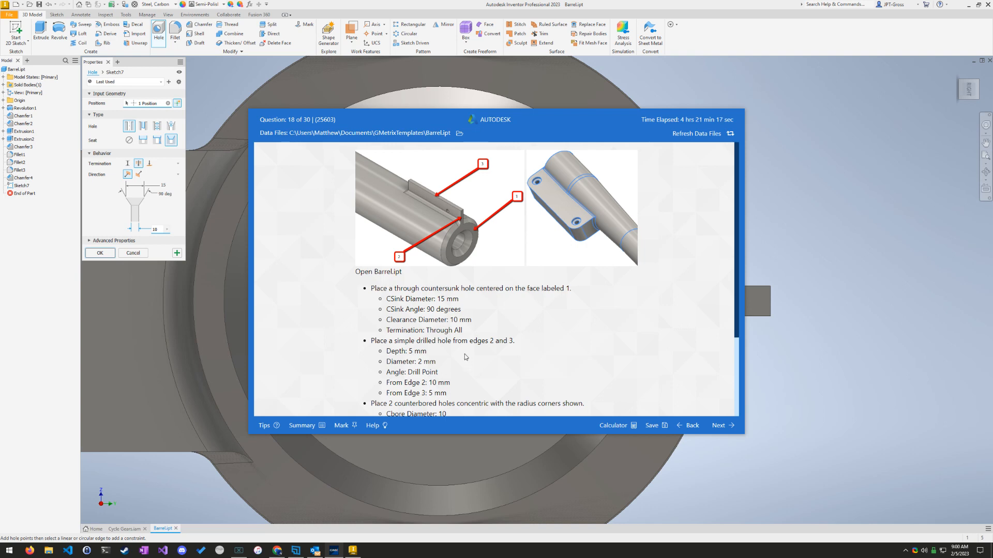
pyautogui.click(169, 215)
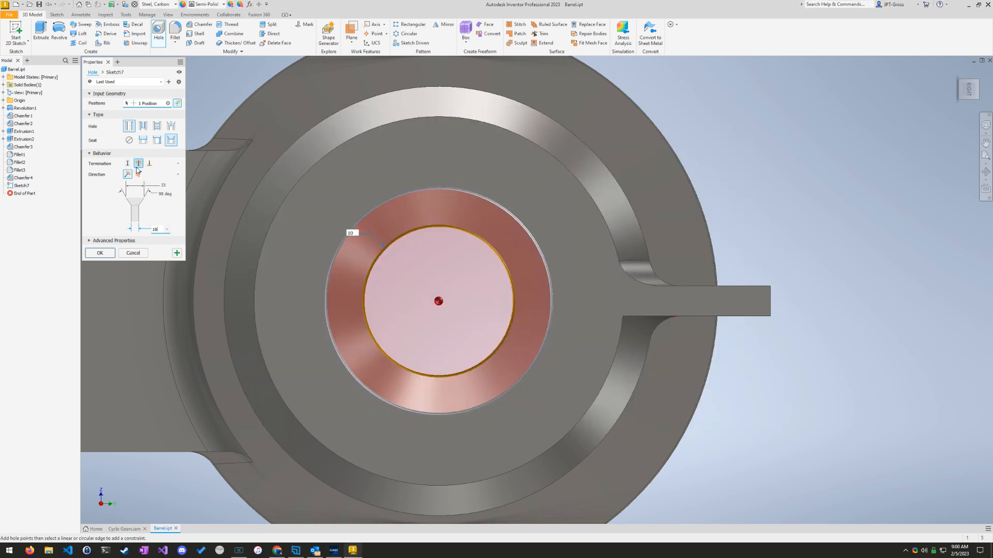
pyautogui.click(333, 551)
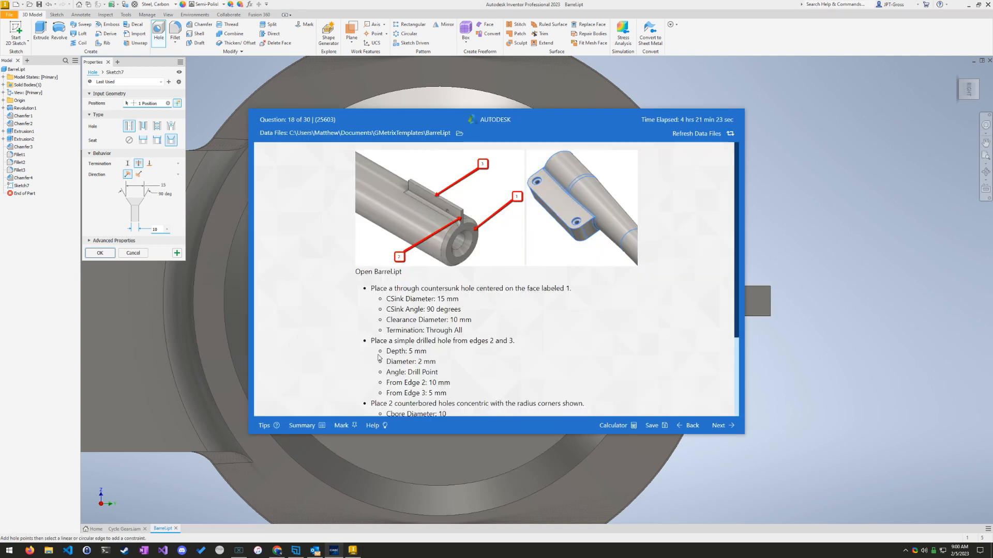
pyautogui.click(164, 211)
pyautogui.click(100, 253)
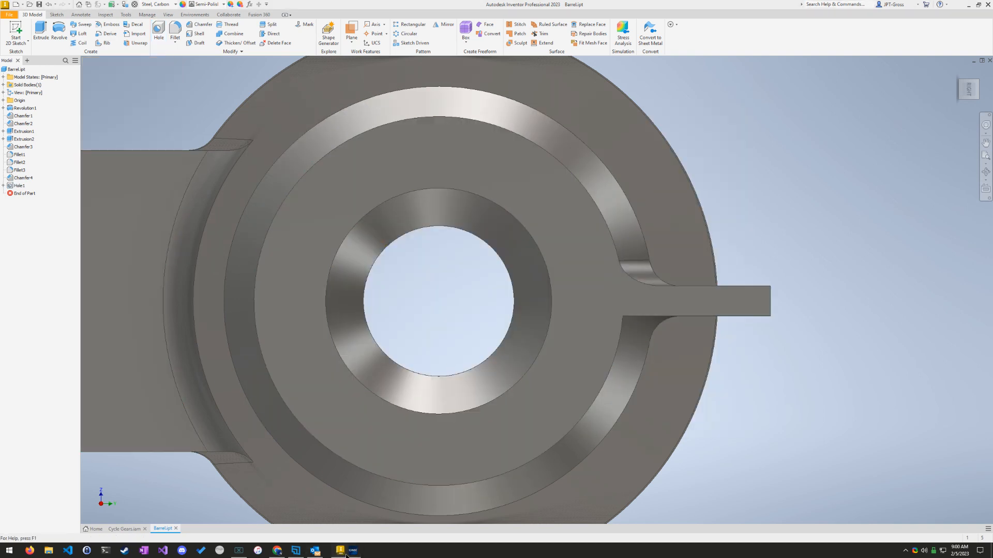
# Step: Read question 18's drilled-hole requirements and start a Hole feature with one freehand point on the flat side of the fin at the barrel's end
pyautogui.click(334, 551)
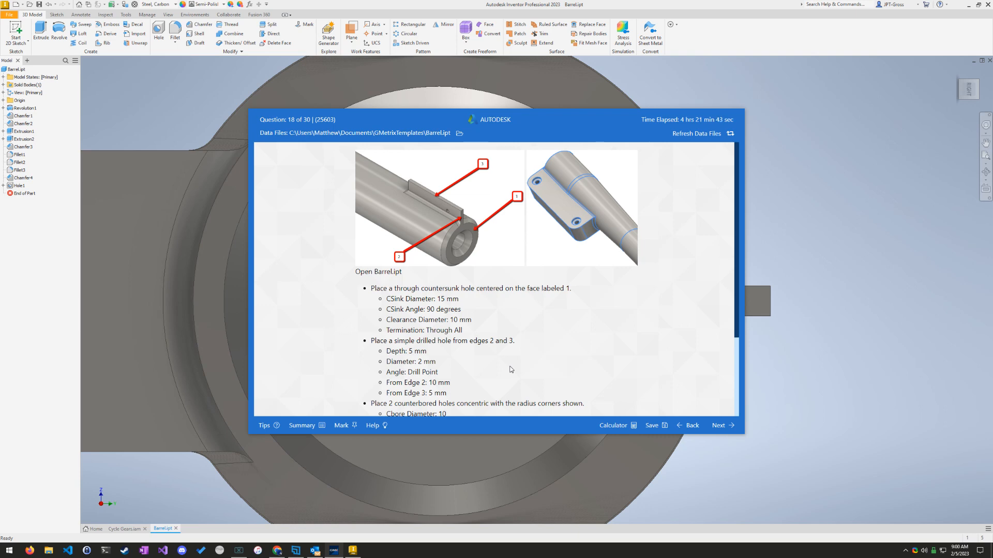
pyautogui.scroll(-5, 505, 362)
pyautogui.scroll(3, 505, 361)
pyautogui.click(860, 391)
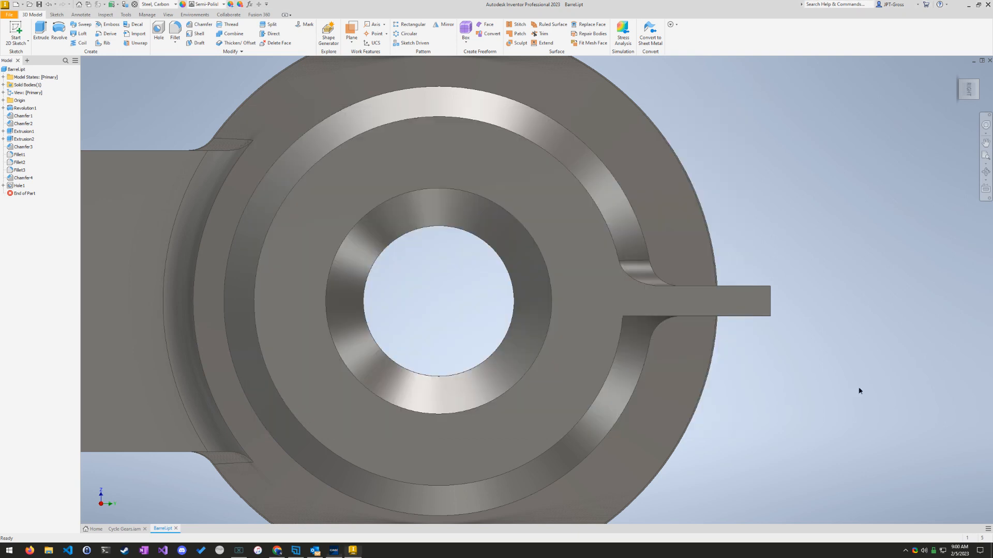
pyautogui.moveTo(961, 92); pyautogui.dragTo(962, 97)
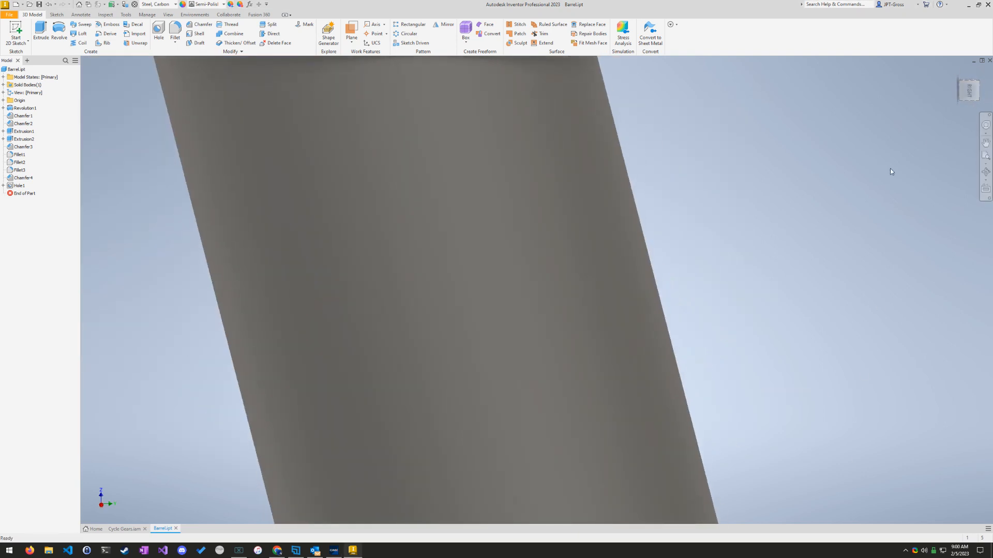
pyautogui.scroll(3, 890, 168)
pyautogui.scroll(-10, 657, 392)
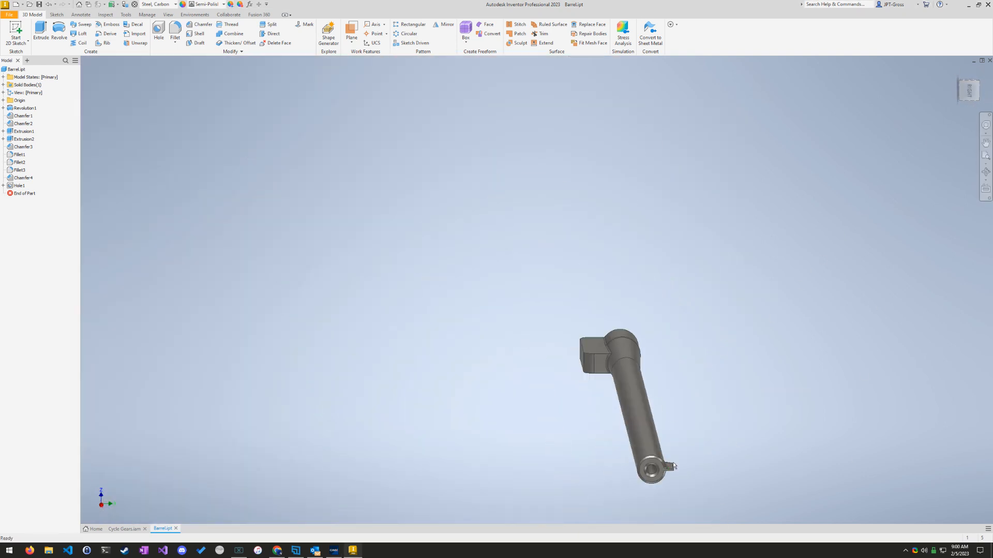
pyautogui.click(969, 96)
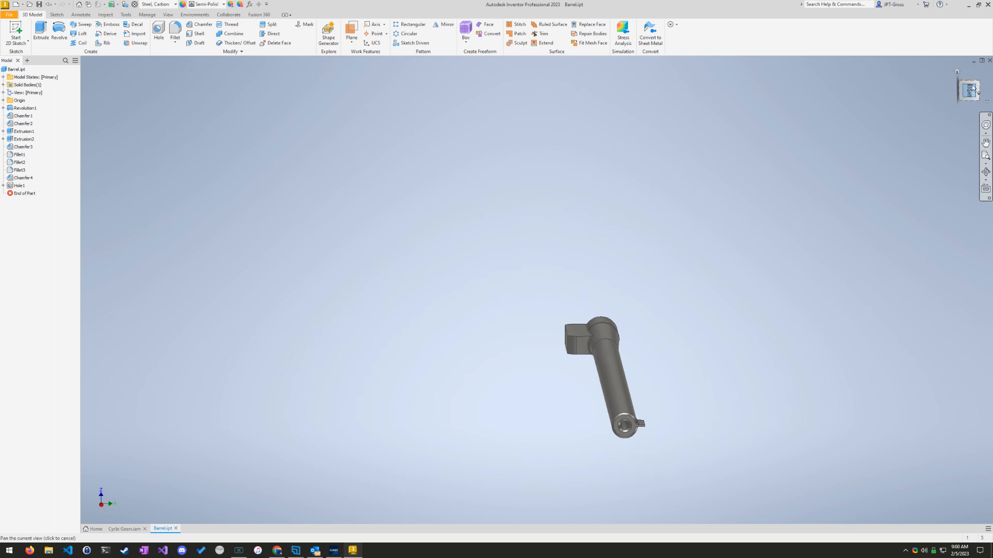
pyautogui.click(976, 95)
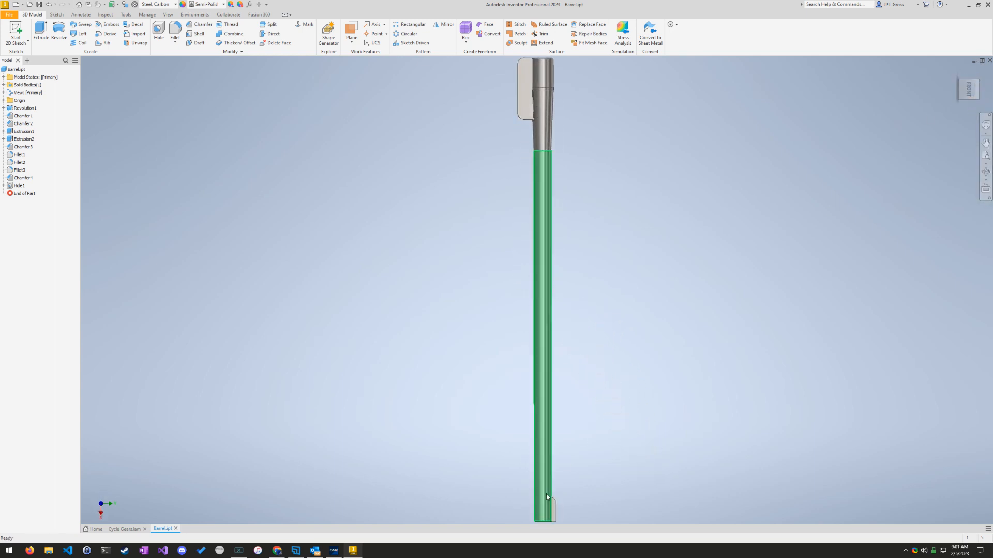
pyautogui.scroll(8, 517, 393)
pyautogui.scroll(-5, 517, 392)
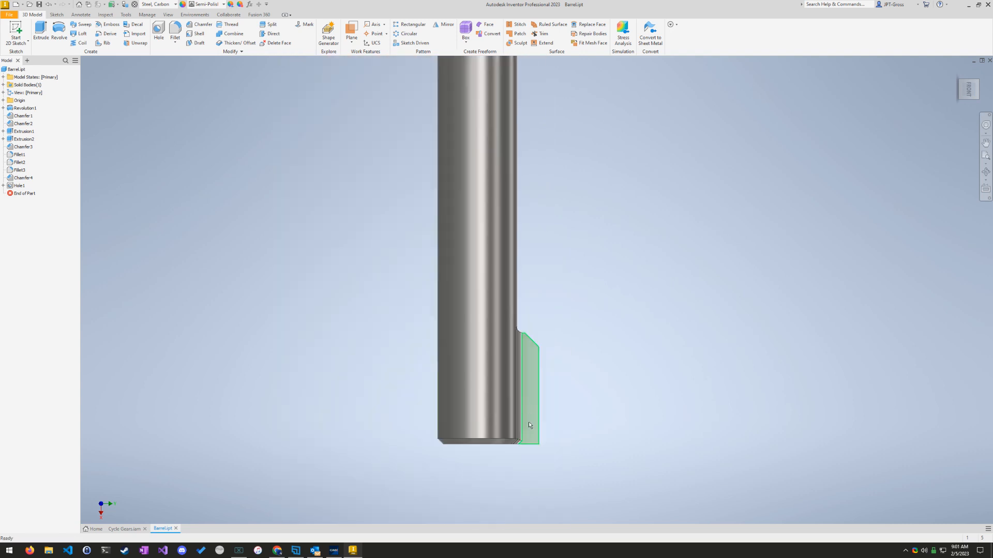
pyautogui.scroll(6, 528, 414)
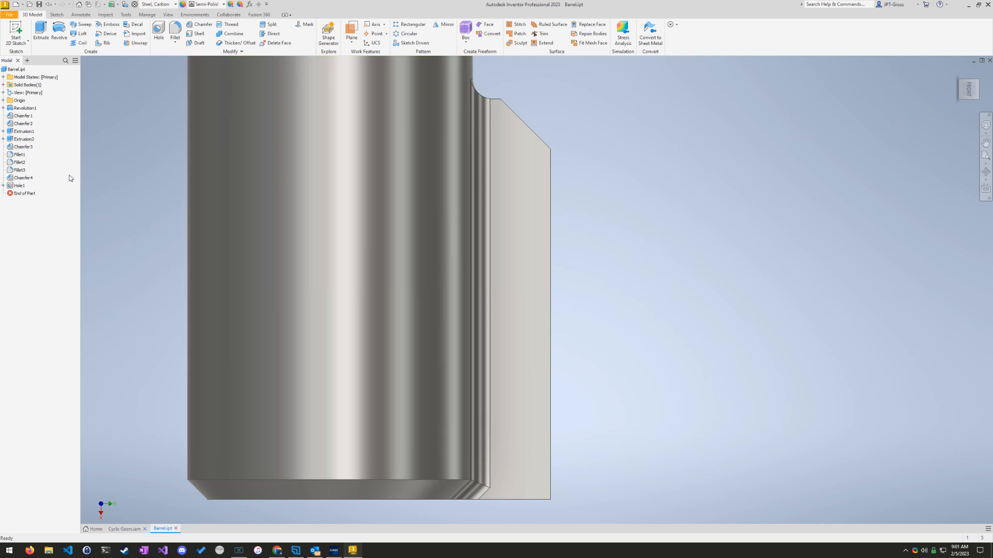
pyautogui.click(526, 367)
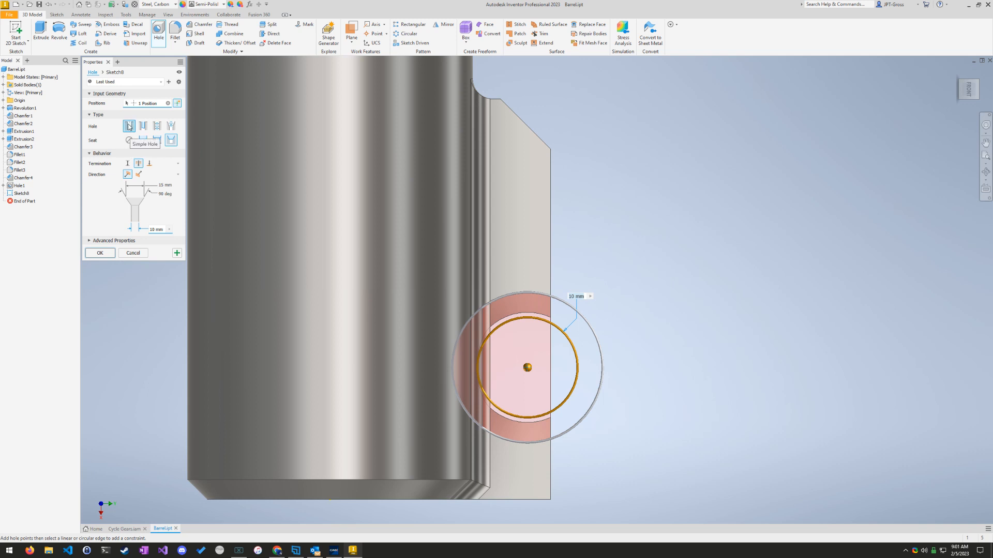
# Step: Make the fin's hole a simple hole with no seat and a Distance termination, following question 18
pyautogui.click(333, 551)
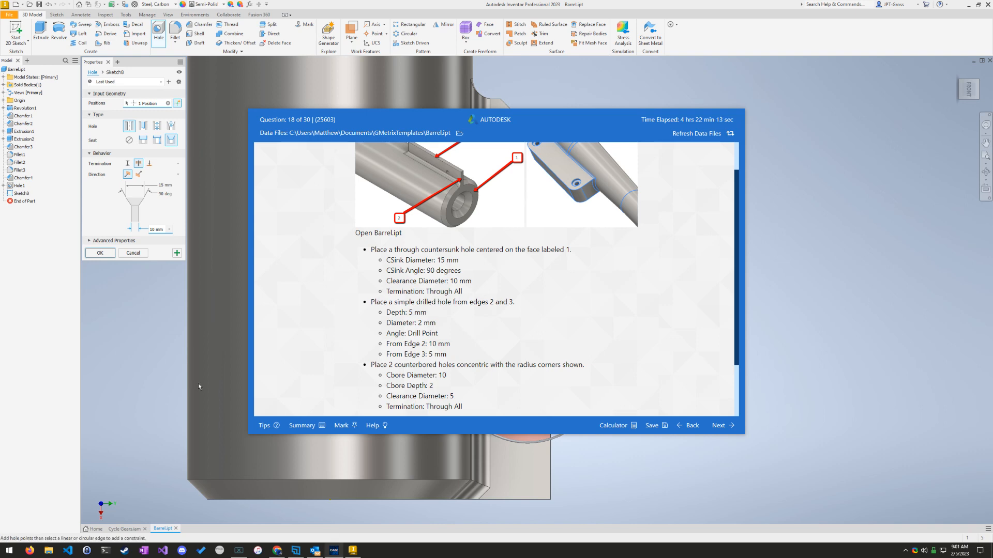
pyautogui.click(129, 140)
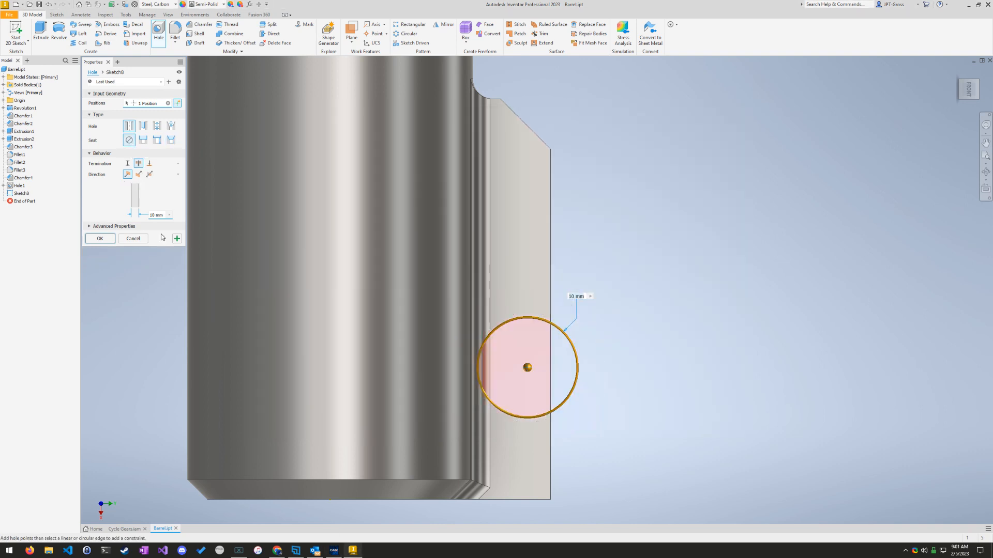
pyautogui.click(337, 553)
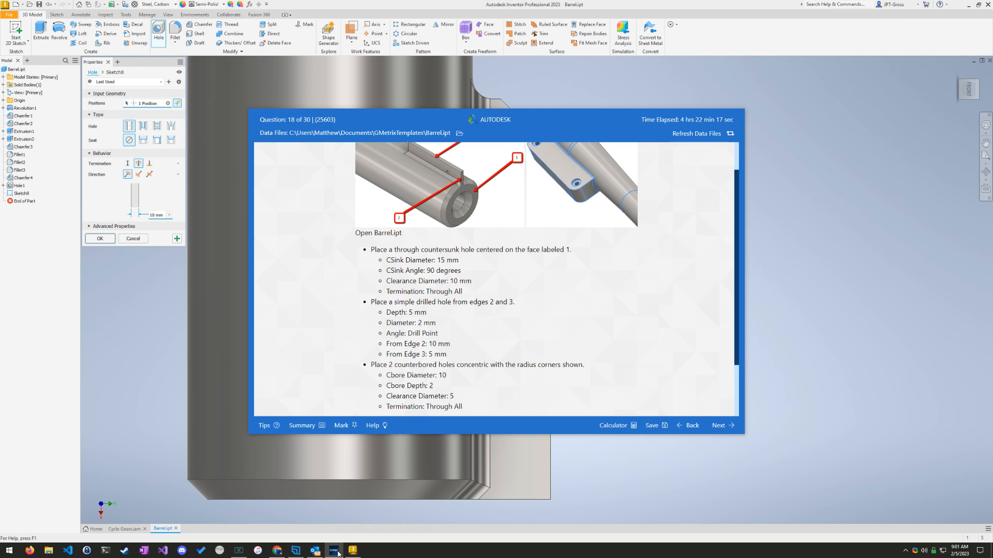
pyautogui.click(161, 199)
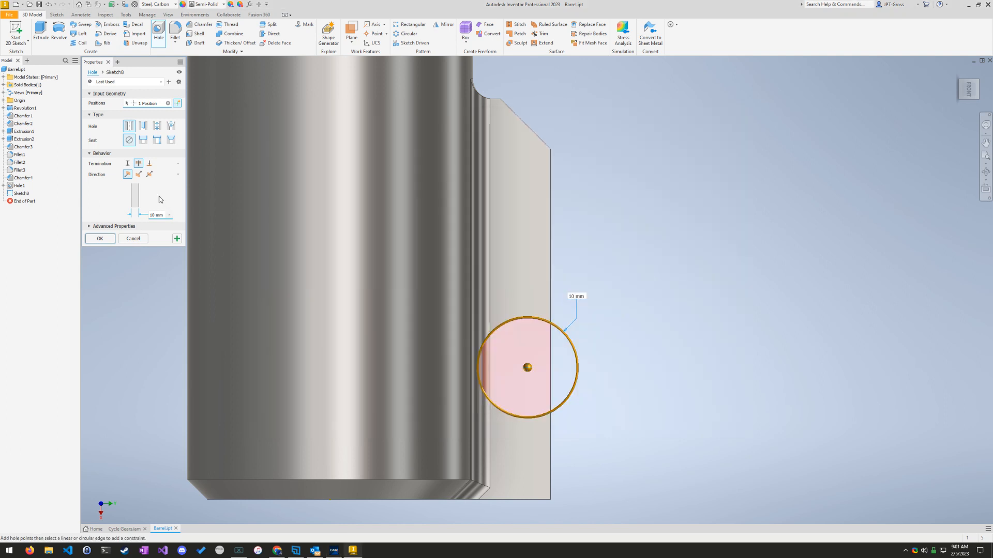
pyautogui.click(127, 163)
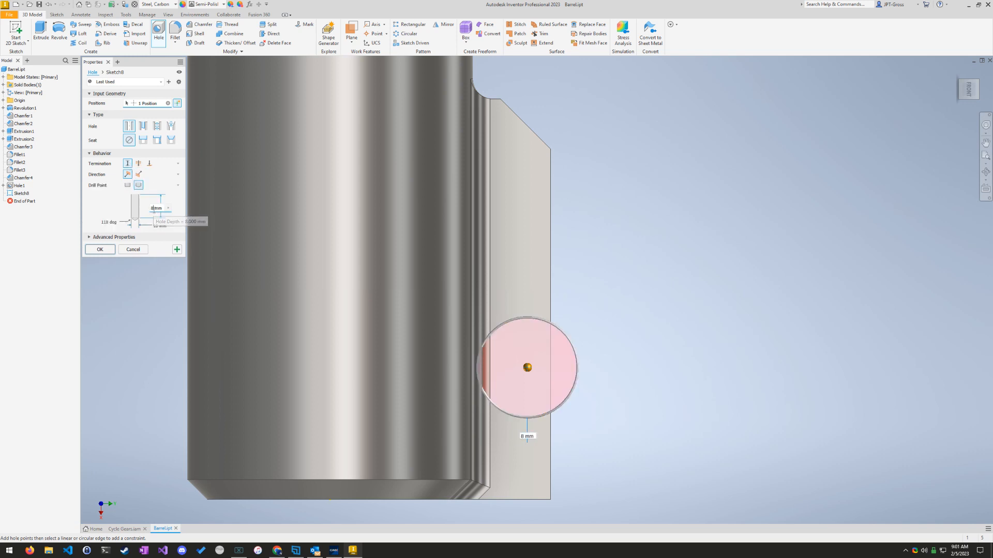
# Step: Set the fin hole's depth to 5 mm and its diameter to 2 mm, checking both against question 18
pyautogui.click(154, 208)
pyautogui.write('5')
pyautogui.click(333, 550)
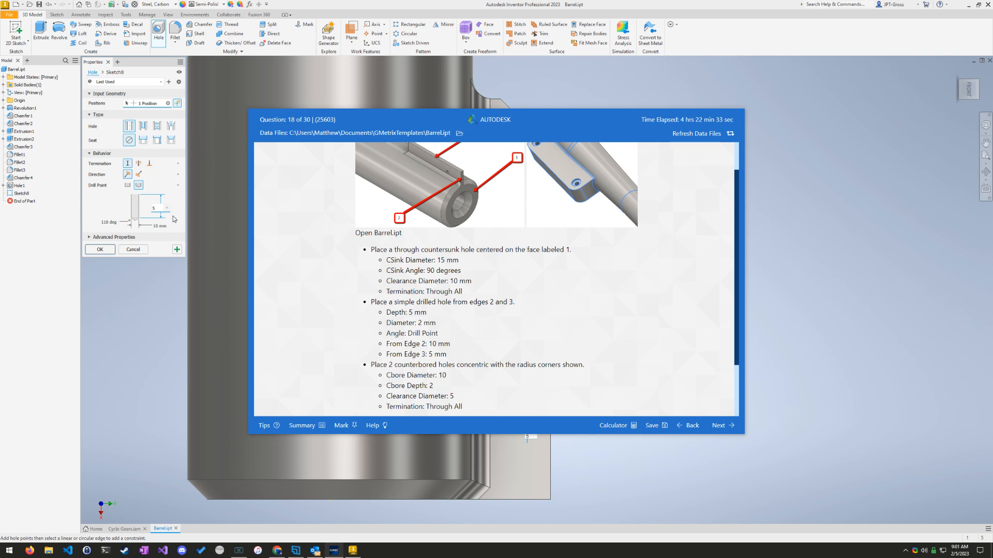
pyautogui.click(160, 227)
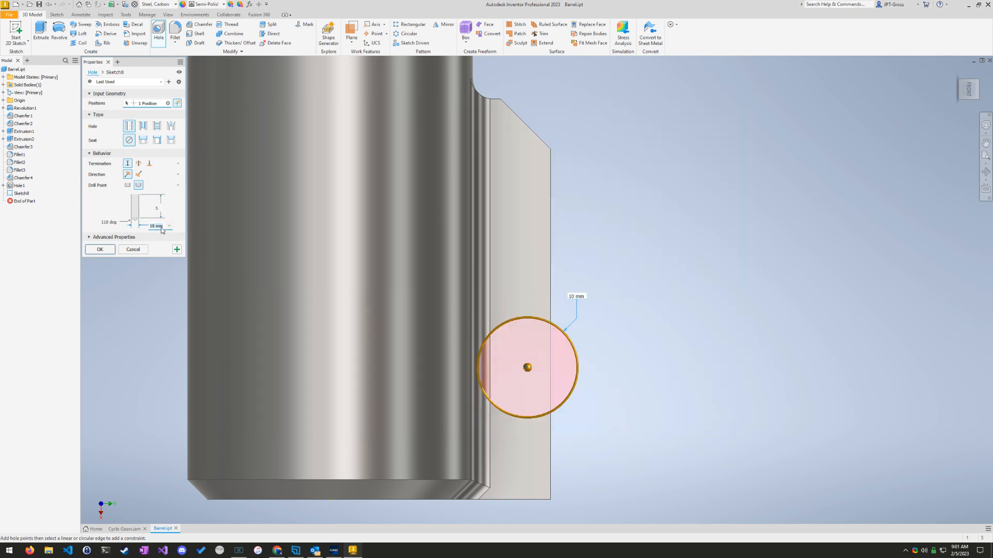
pyautogui.write('2')
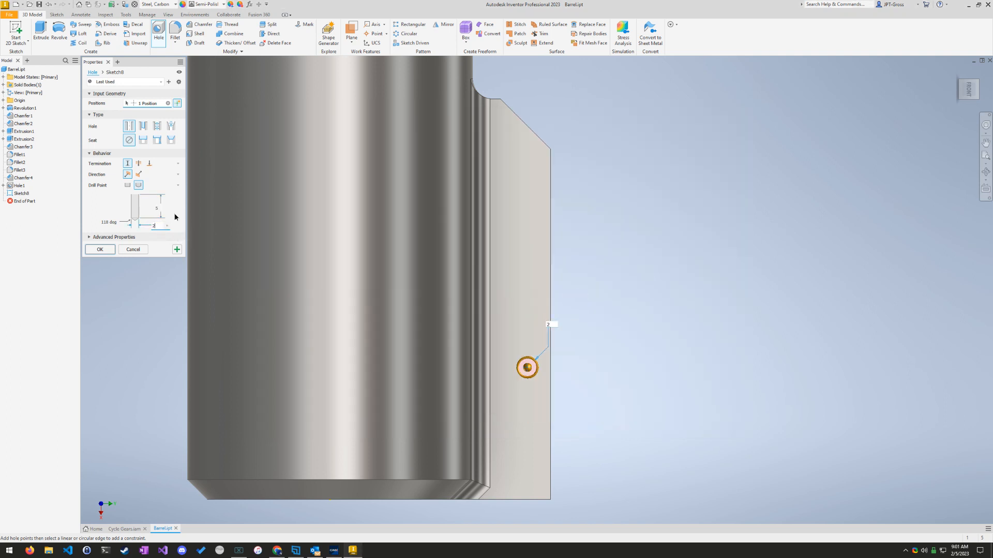
pyautogui.click(336, 551)
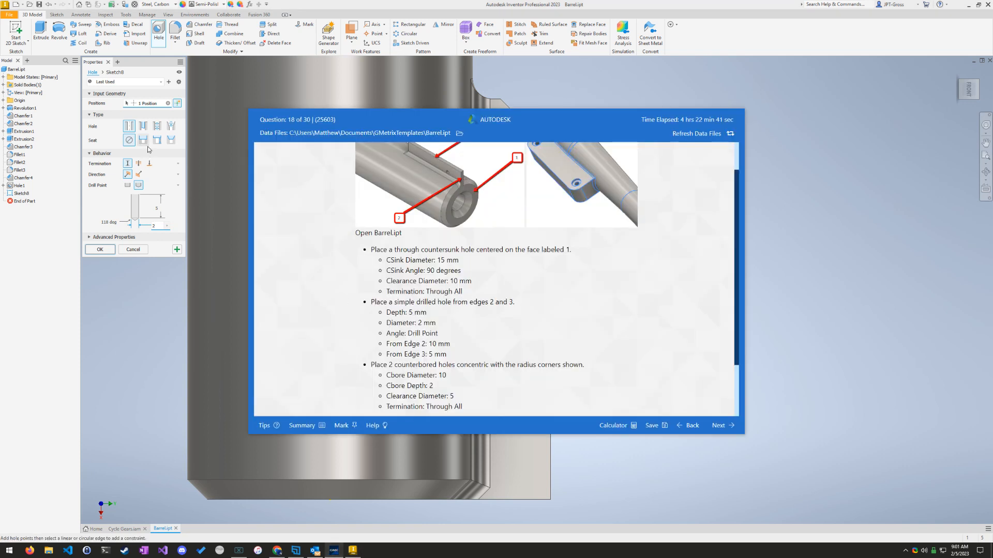
pyautogui.click(99, 144)
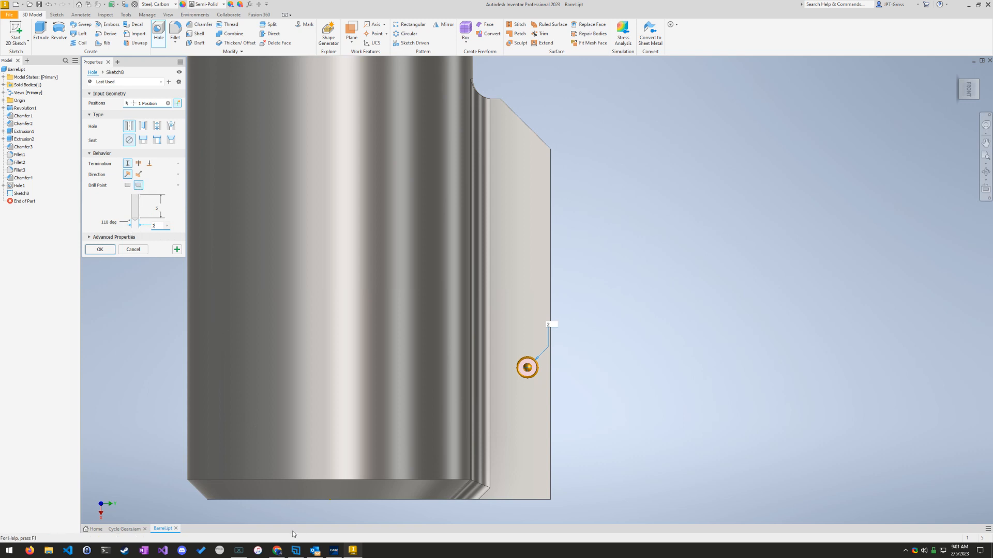
# Step: Check question 18's edge distances, dimension the hole's centre 10 mm from the fin's short end edge, and create the hole
pyautogui.click(334, 550)
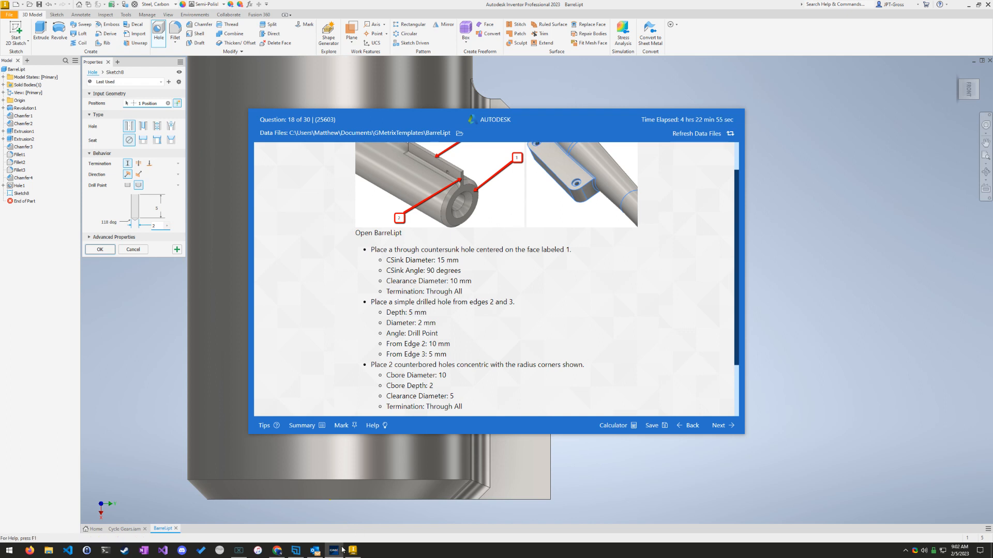
pyautogui.scroll(1, 478, 244)
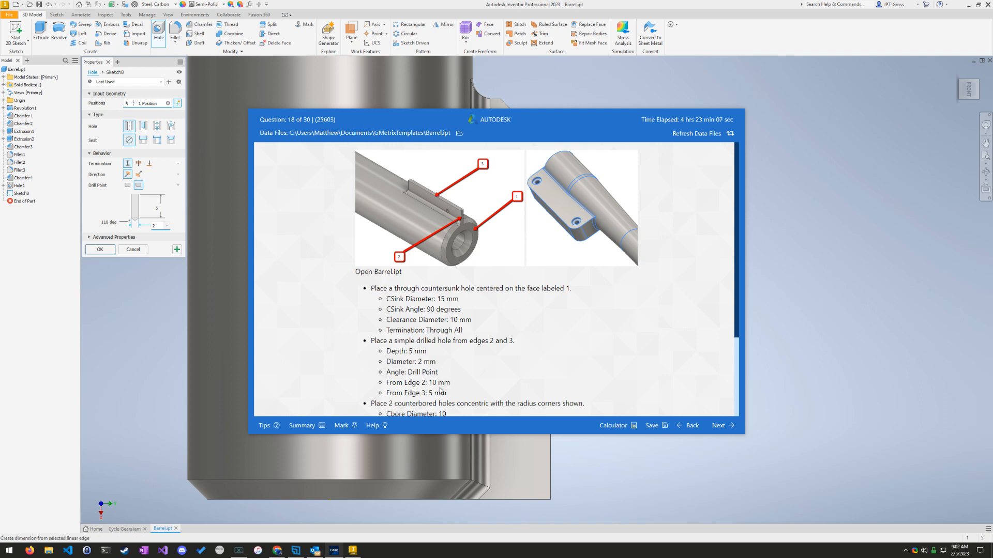
pyautogui.click(450, 10)
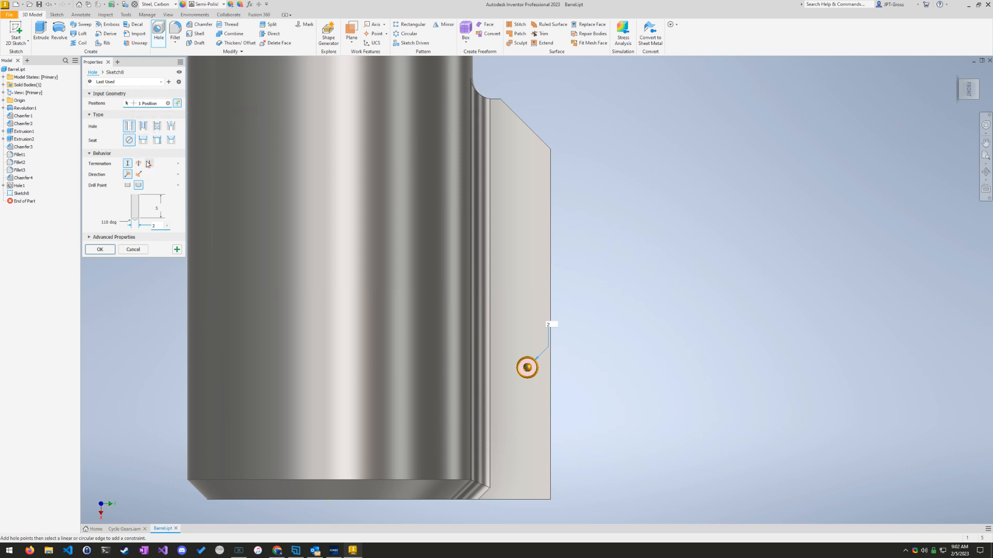
pyautogui.click(178, 102)
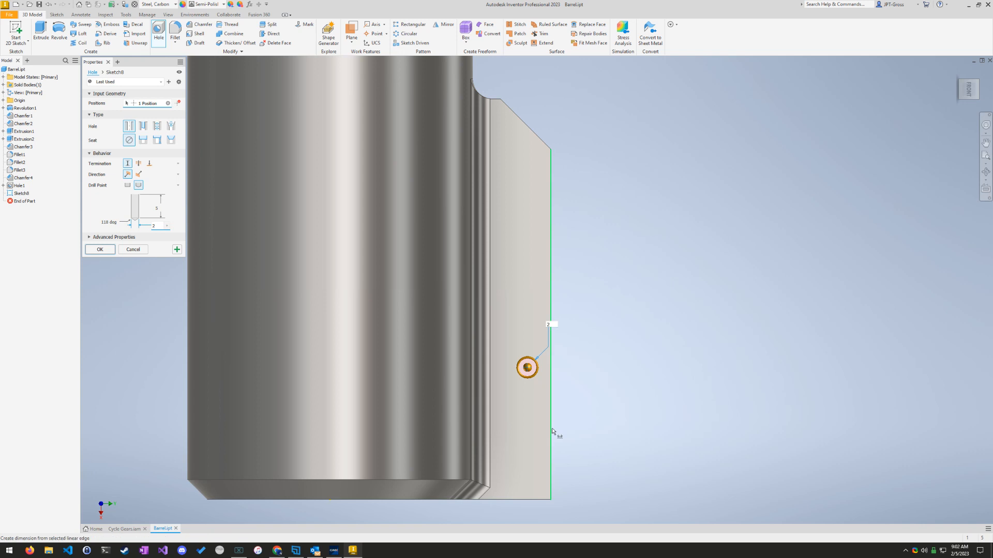
pyautogui.click(532, 499)
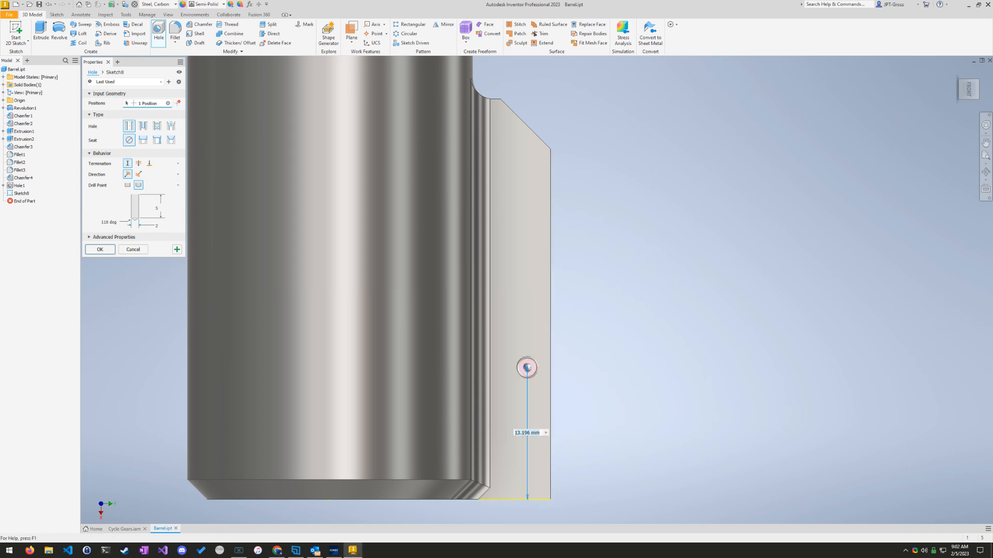
pyautogui.click(336, 552)
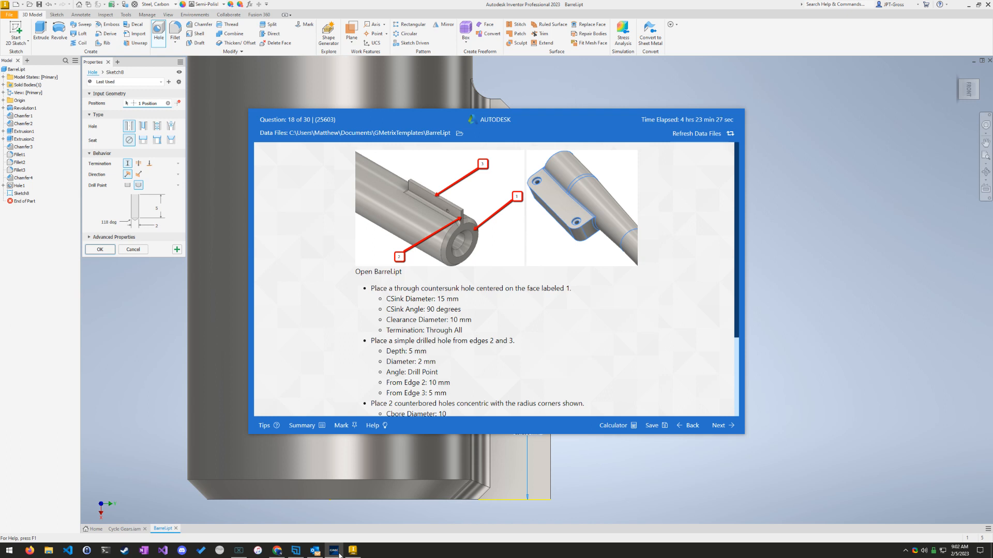
pyautogui.click(340, 556)
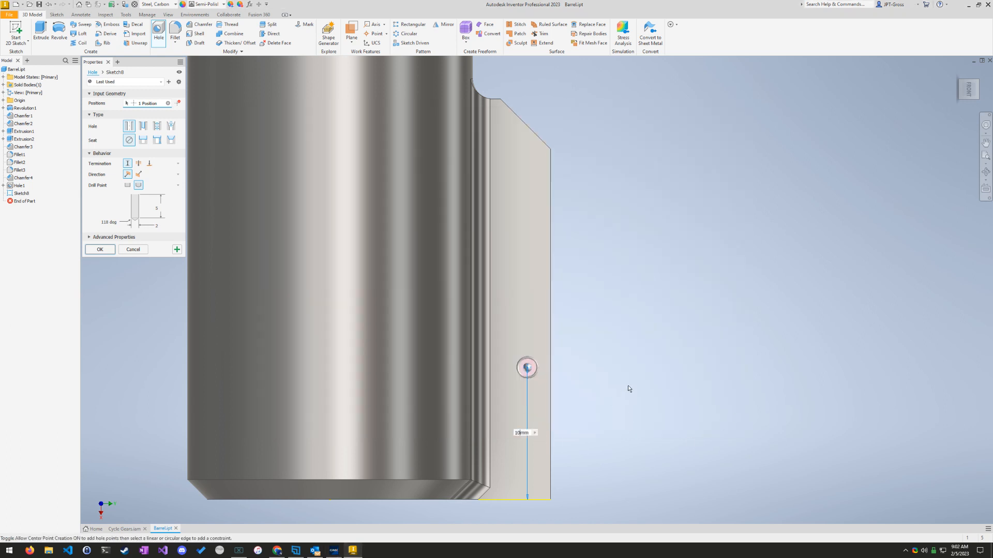
pyautogui.press('Return')
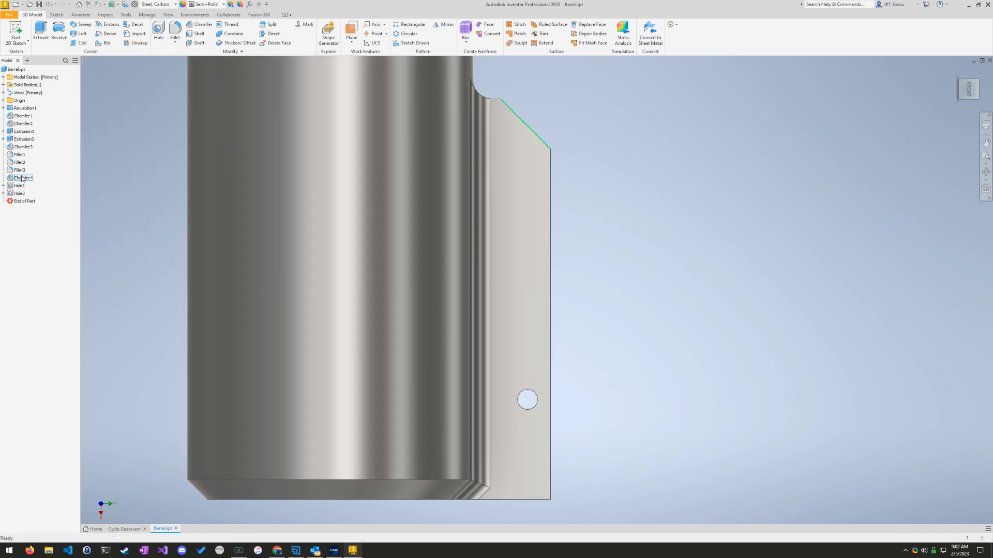
# Step: Edit the fin's drilled hole to place its centre 5 mm from the fin's long outer edge, following question 18
pyautogui.click(16, 194)
pyautogui.rightClick(17, 193)
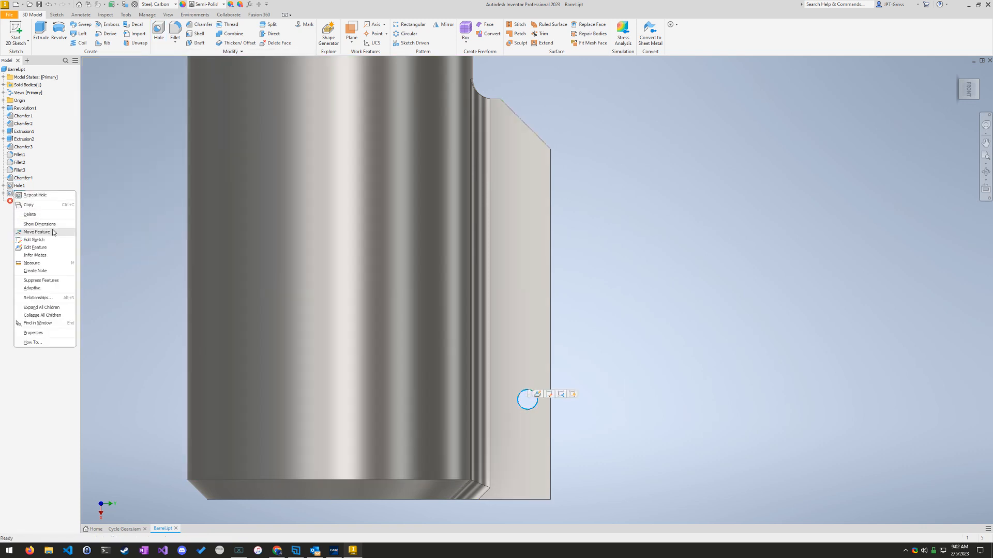
pyautogui.click(51, 250)
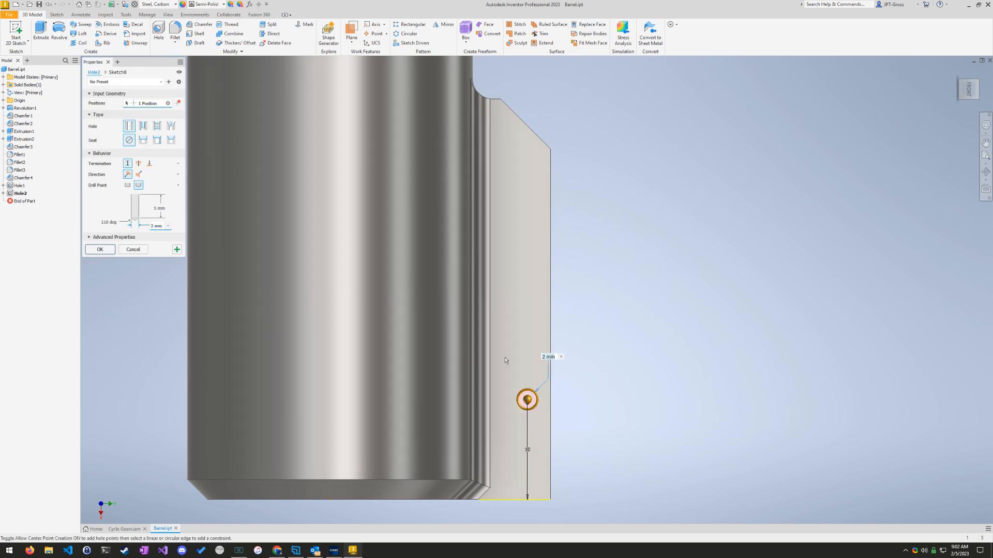
pyautogui.click(177, 103)
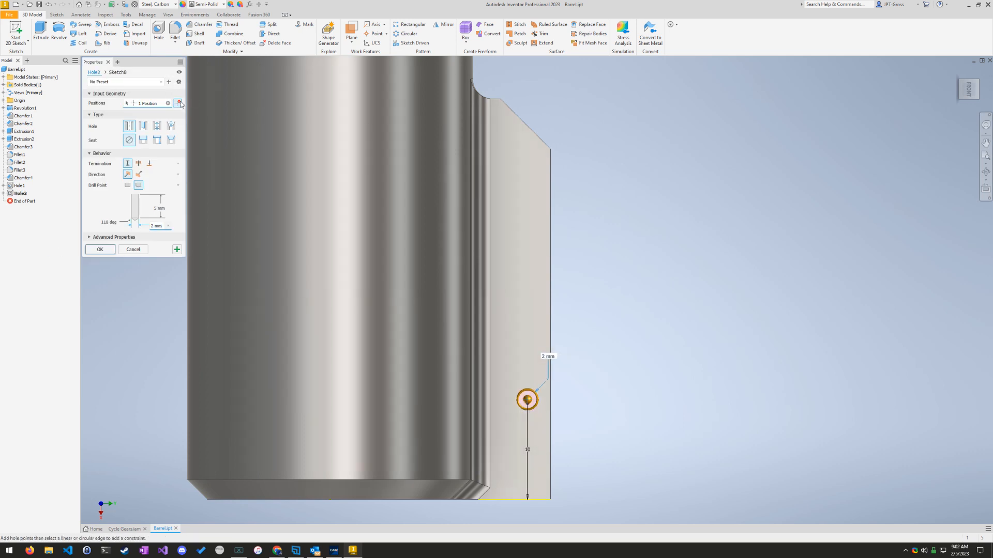
pyautogui.click(551, 342)
pyautogui.moveTo(334, 551)
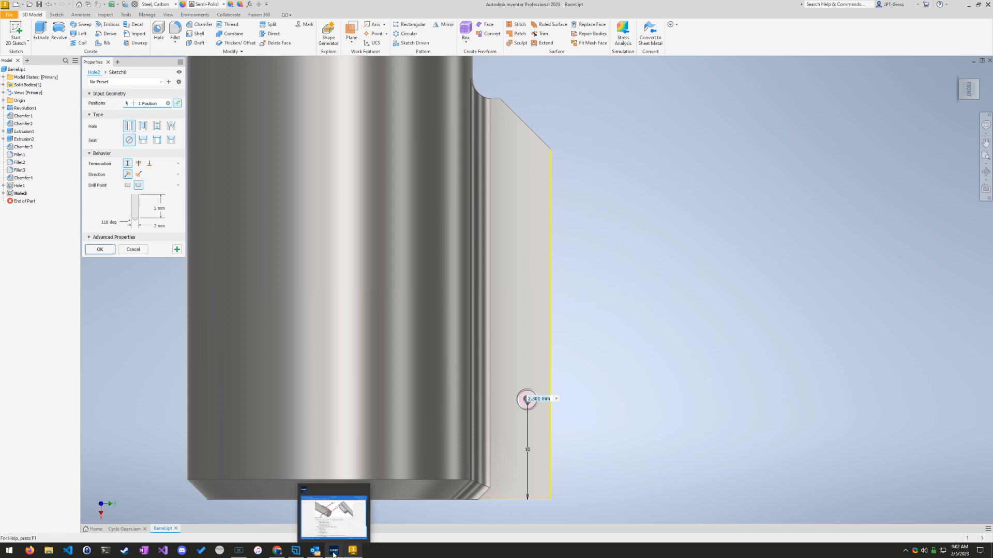
pyautogui.moveTo(331, 512)
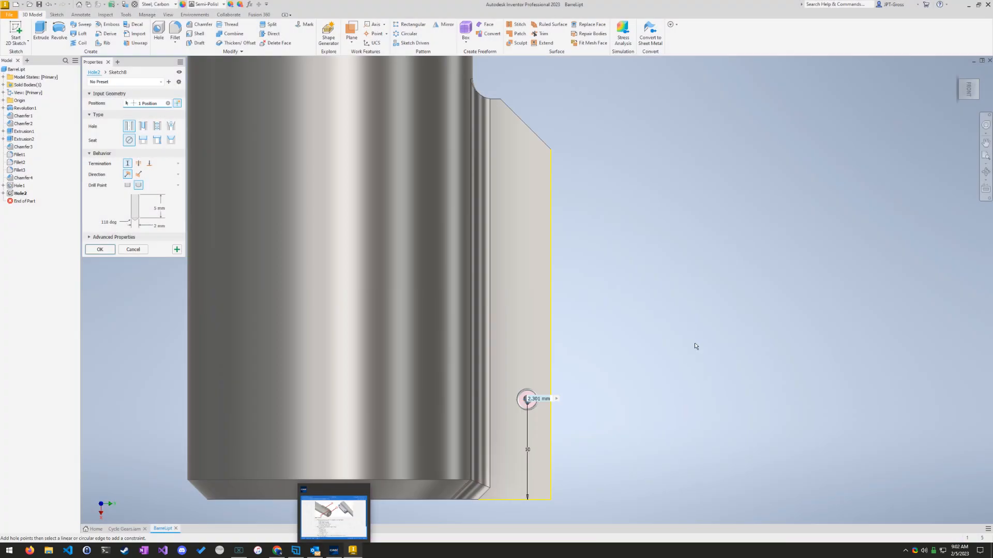
pyautogui.write('5mm')
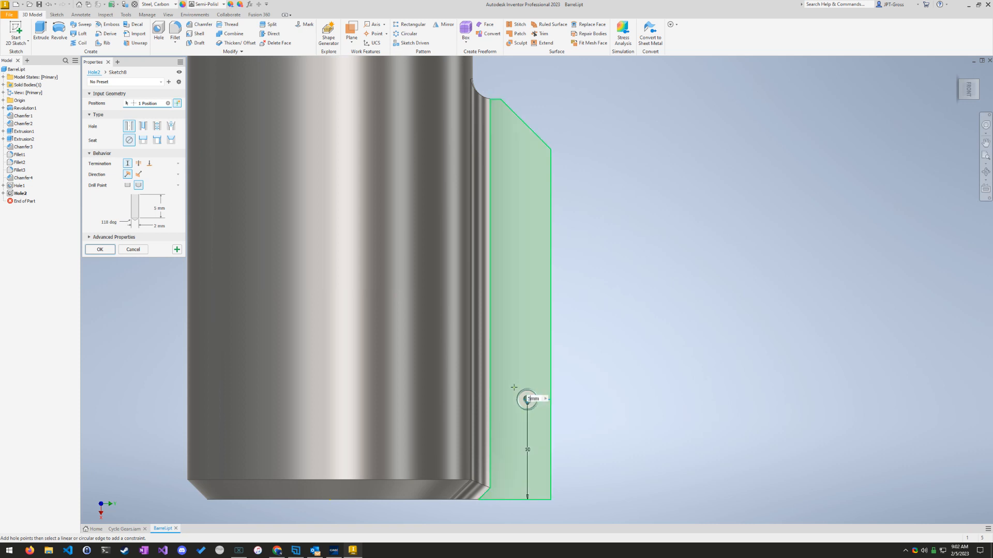
pyautogui.press('Return')
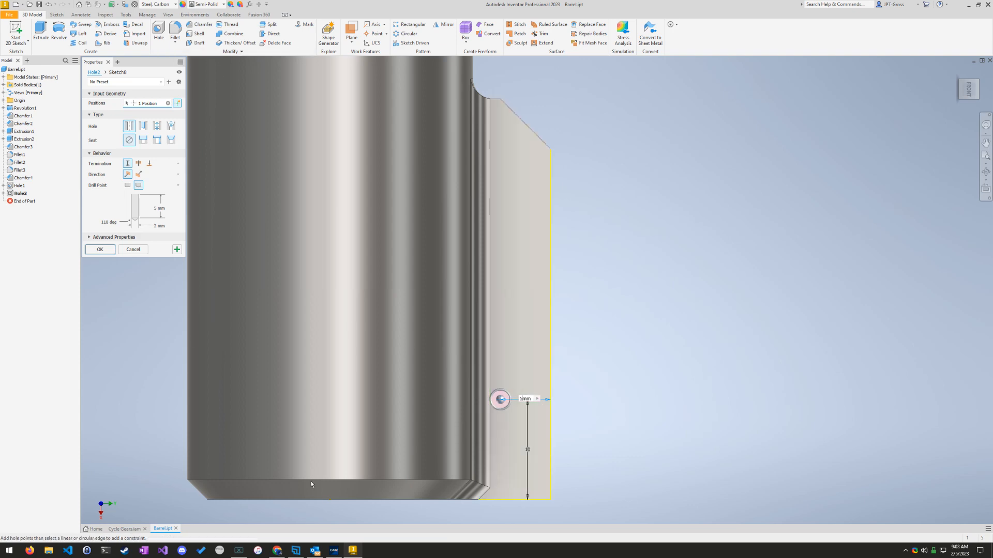
pyautogui.click(331, 552)
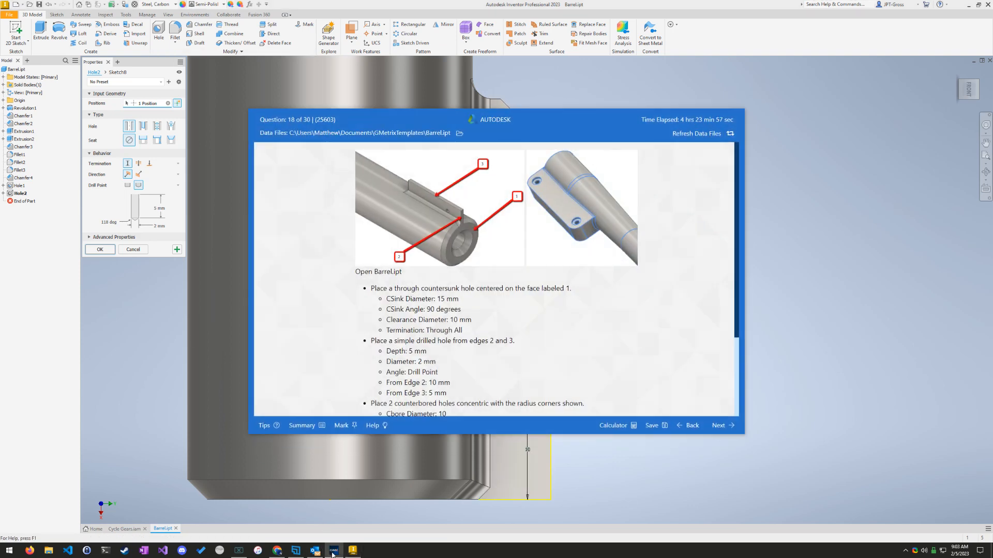
pyautogui.click(332, 551)
pyautogui.click(88, 251)
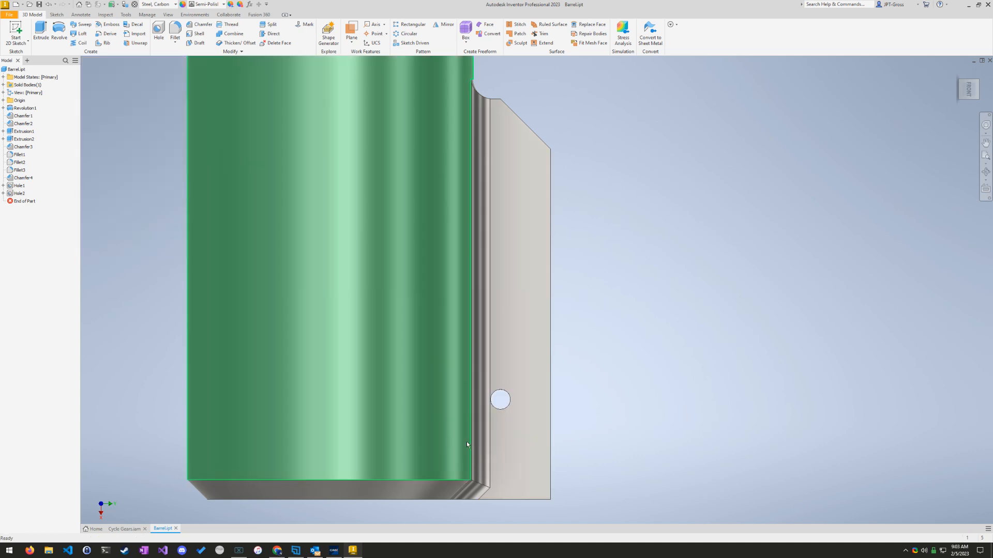
# Step: Start a new Hole feature for the flat plate with rounded corners at the barrel's other end, facing the plate from the front
pyautogui.keyDown('shift'); pyautogui.moveTo(689, 438); pyautogui.dragTo(662, 433, button='middle'); pyautogui.keyUp('shift')
pyautogui.scroll(10, 521, 174)
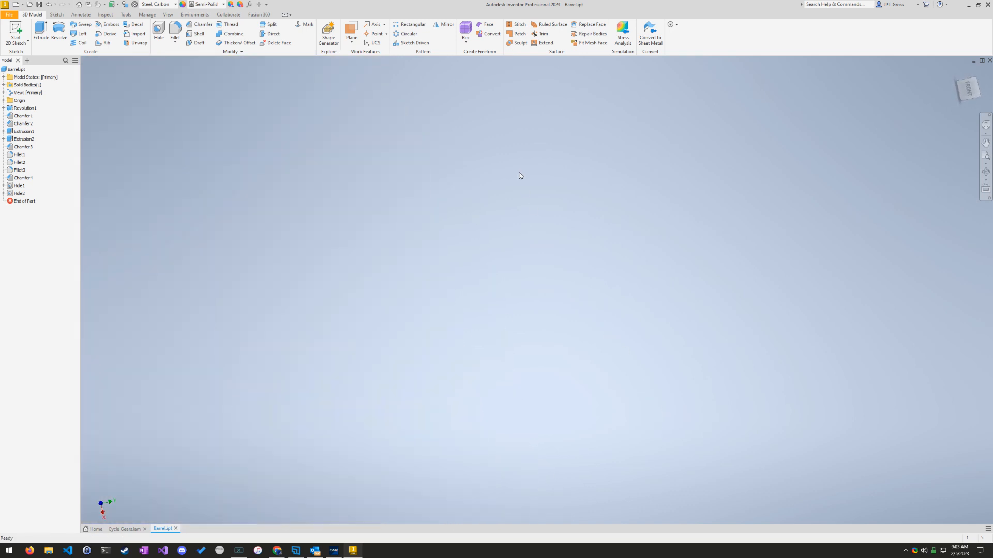
pyautogui.moveTo(553, 127); pyautogui.dragTo(604, 495, button='middle')
pyautogui.moveTo(583, 238); pyautogui.dragTo(616, 474, button='middle')
pyautogui.scroll(-9, 485, 400)
pyautogui.scroll(3, 477, 346)
pyautogui.click(467, 377)
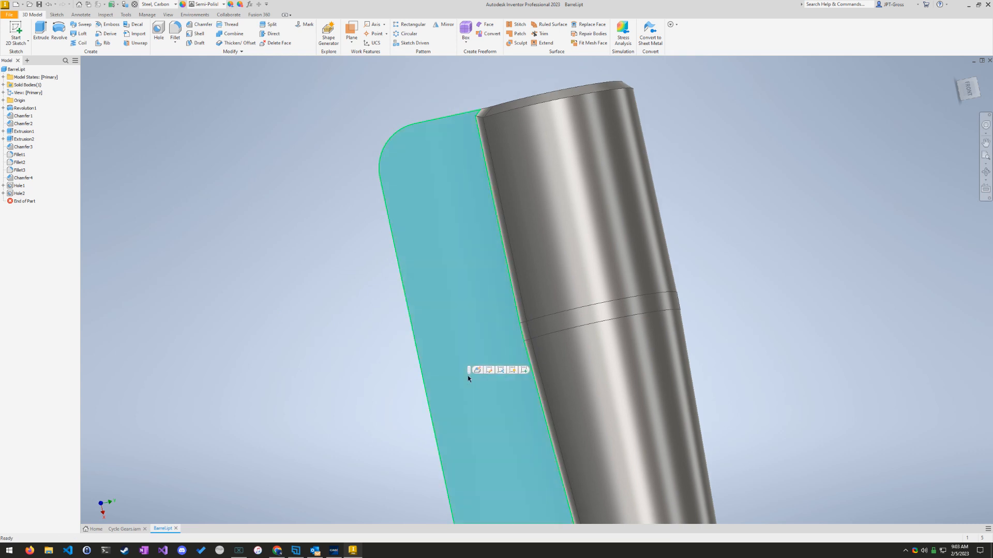
pyautogui.scroll(5, 464, 374)
pyautogui.scroll(-2, 462, 357)
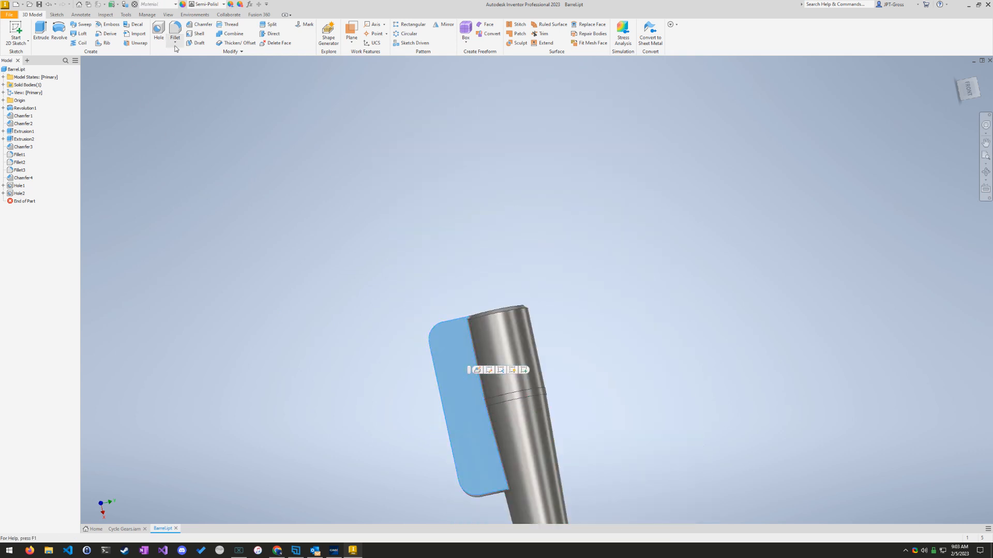
pyautogui.click(159, 32)
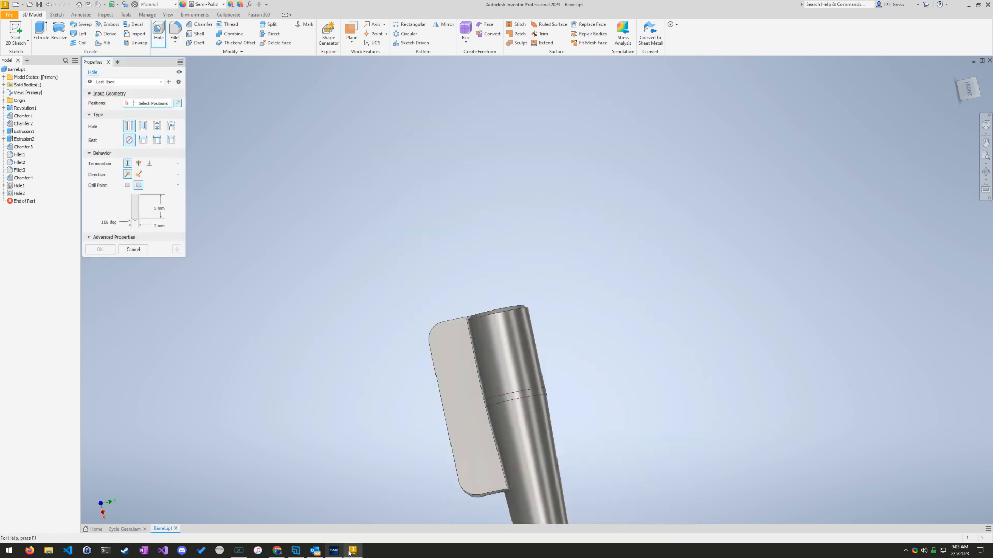
pyautogui.click(972, 96)
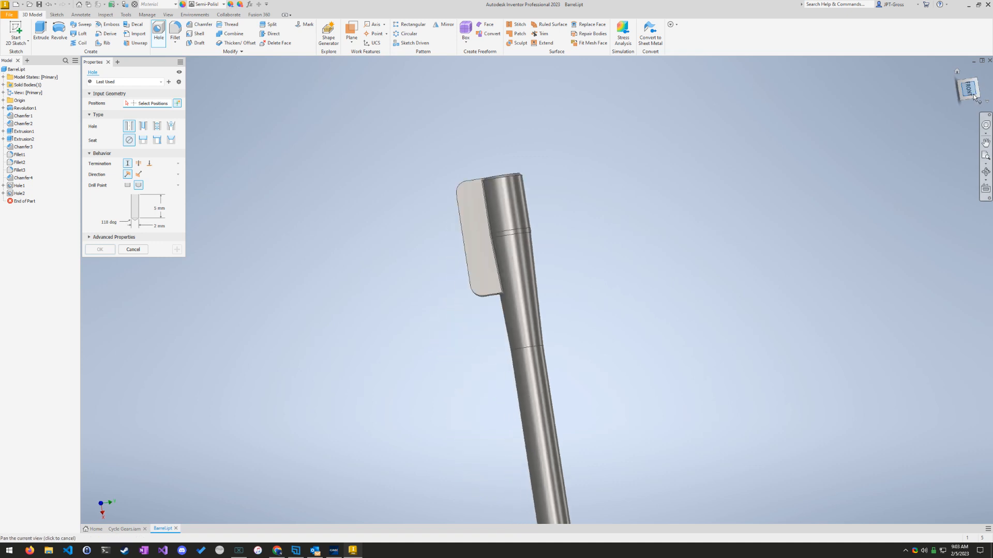
pyautogui.click(985, 142)
pyautogui.moveTo(551, 147); pyautogui.dragTo(528, 327, button='middle')
pyautogui.scroll(7, 527, 328)
pyautogui.moveTo(428, 233); pyautogui.dragTo(524, 347, button='middle')
pyautogui.moveTo(499, 435); pyautogui.dragTo(485, 384, button='middle')
# Step: Read question 18's counterbored-hole requirements and give the new hole a counterbore seat
pyautogui.click(335, 551)
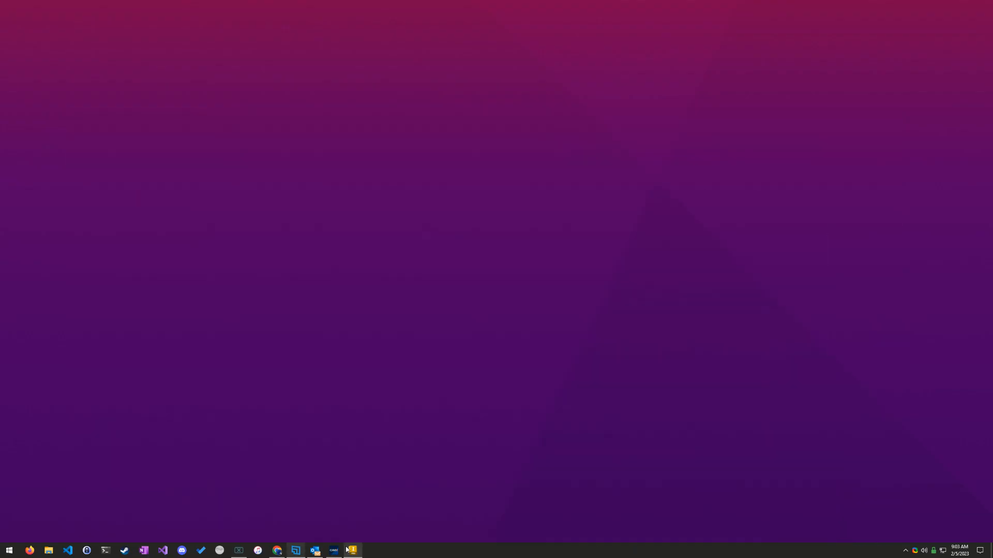
pyautogui.scroll(-2, 341, 301)
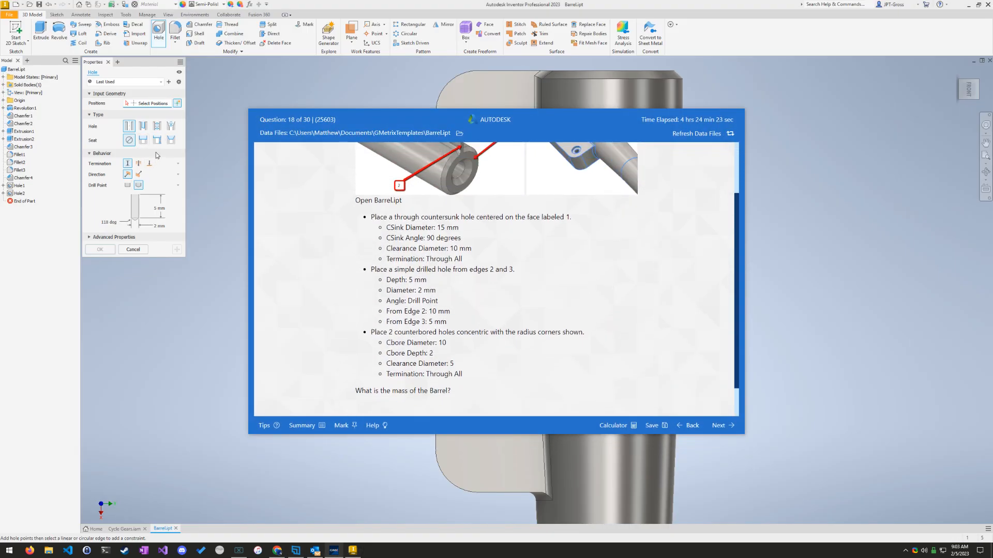
pyautogui.click(140, 140)
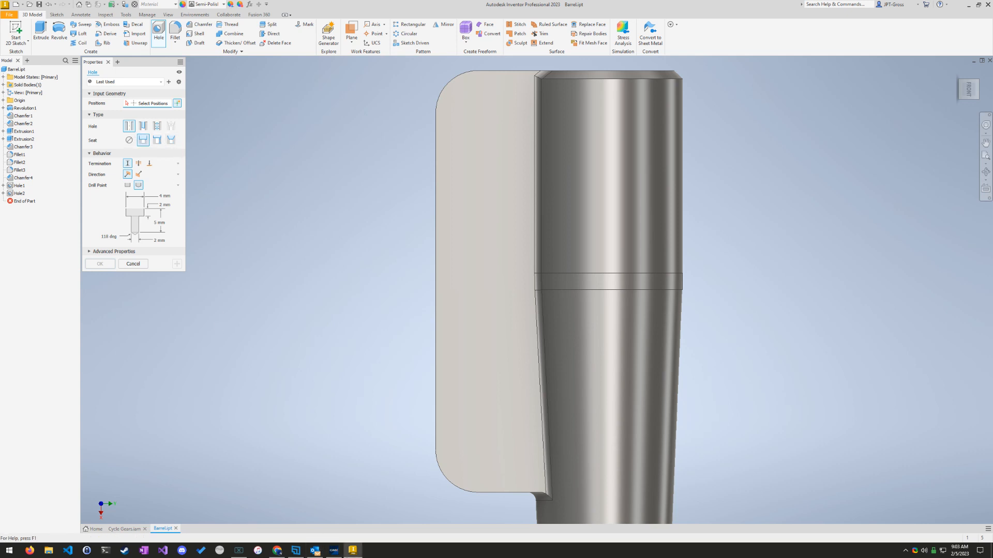
# Step: Set the hole's counterbore diameter to 10 mm and check the counterbore depth against question 18
pyautogui.click(333, 550)
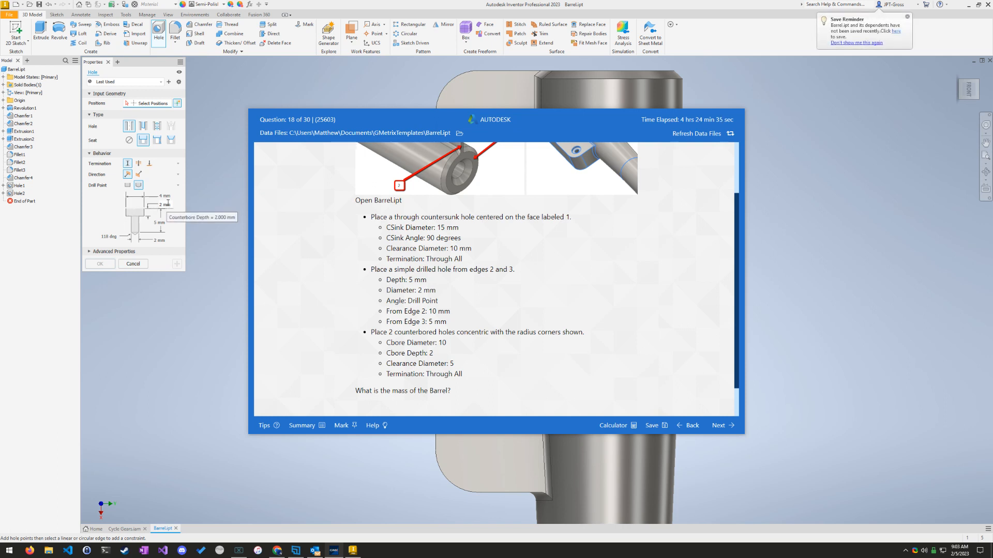
pyautogui.click(170, 199)
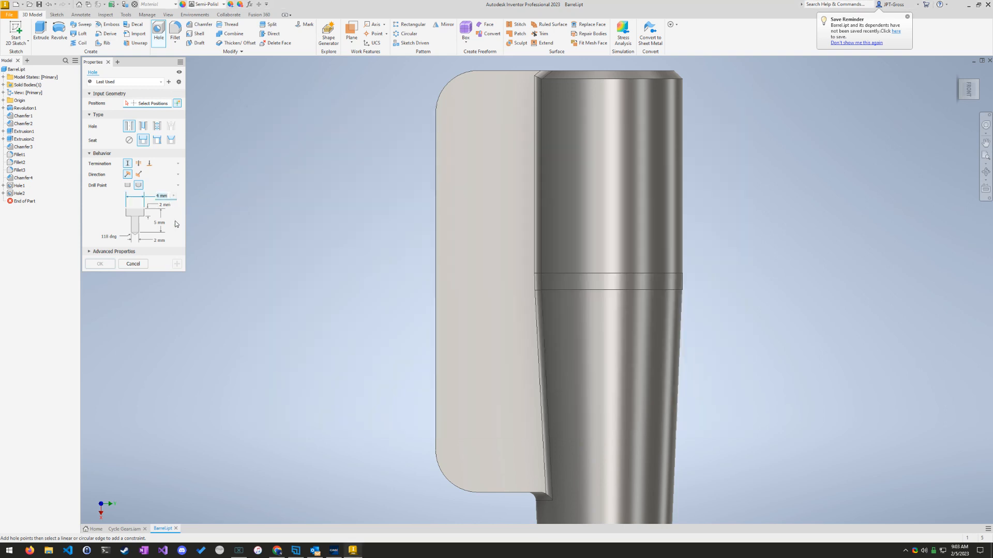
pyautogui.moveTo(335, 551)
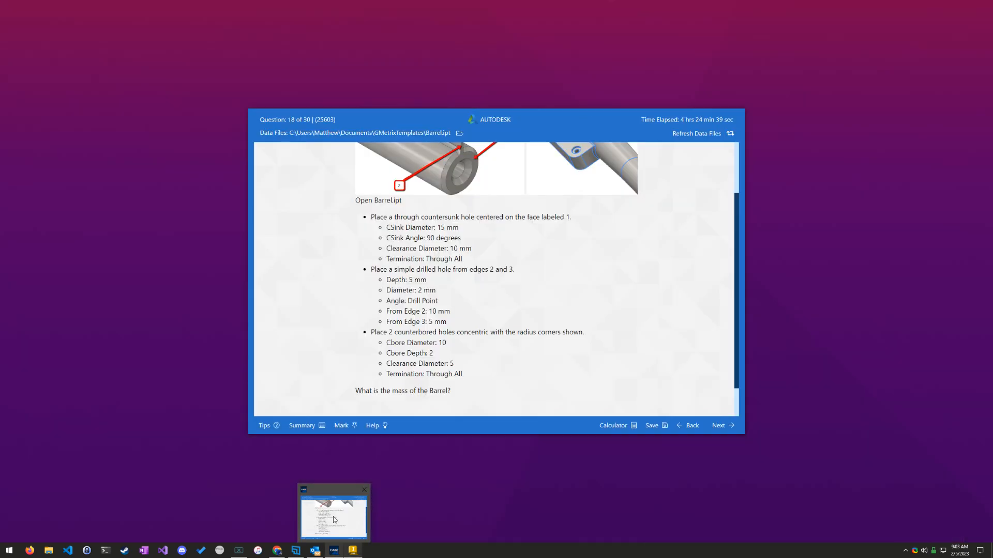
pyautogui.moveTo(168, 196); pyautogui.dragTo(153, 195)
pyautogui.write('10')
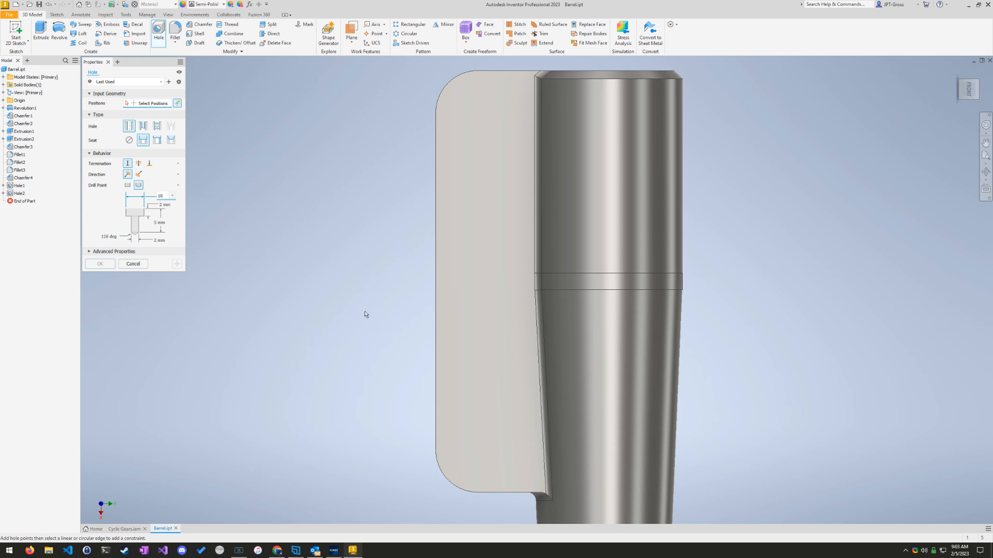
pyautogui.click(167, 206)
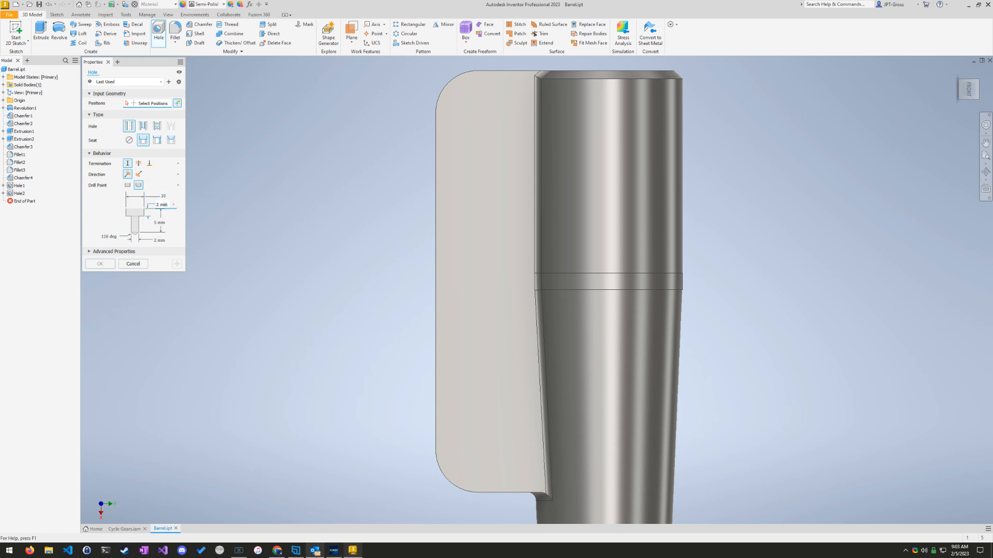
pyautogui.click(334, 551)
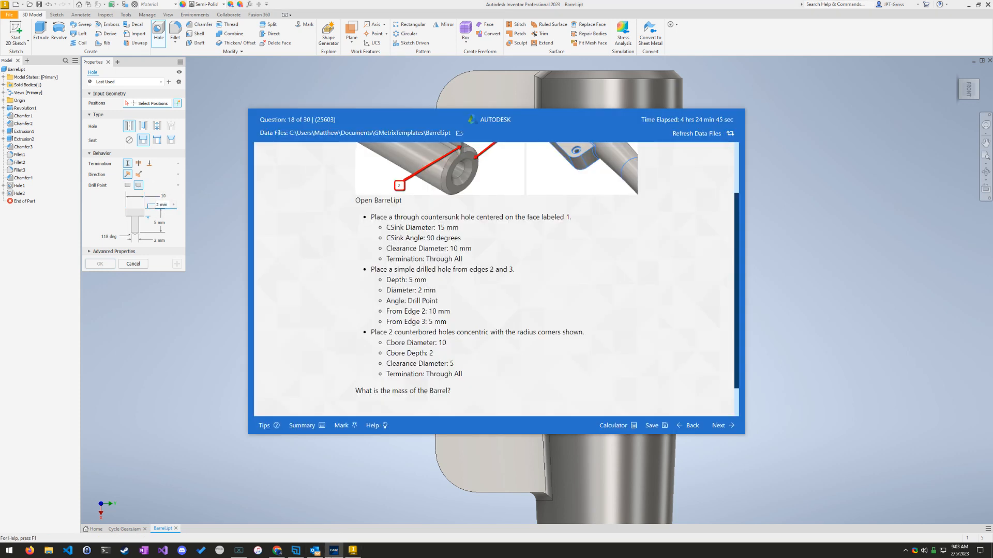
pyautogui.click(172, 307)
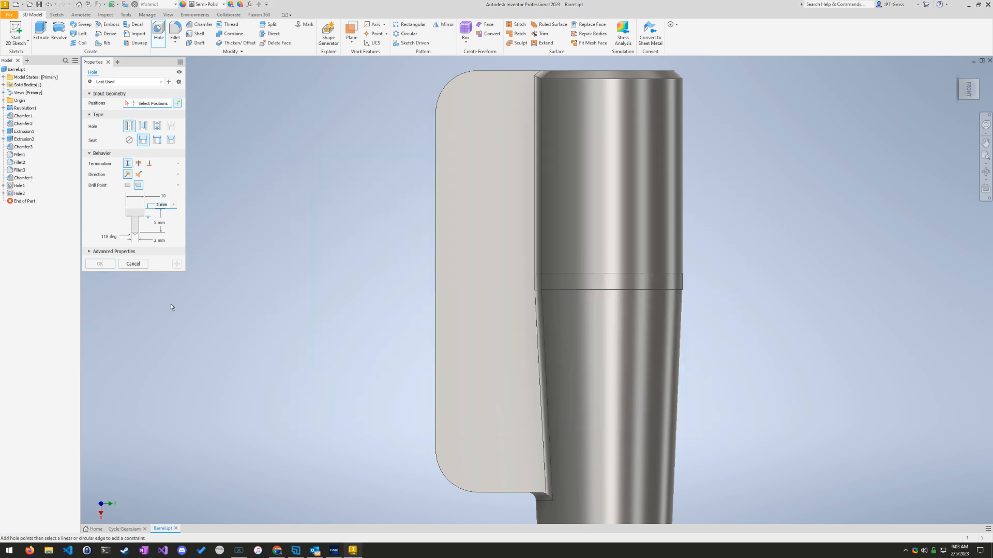
# Step: Set the counterbored hole's clearance diameter to 5 mm and its termination to Through All, checking question 18's requirements
pyautogui.click(156, 240)
pyautogui.write('5')
pyautogui.click(336, 550)
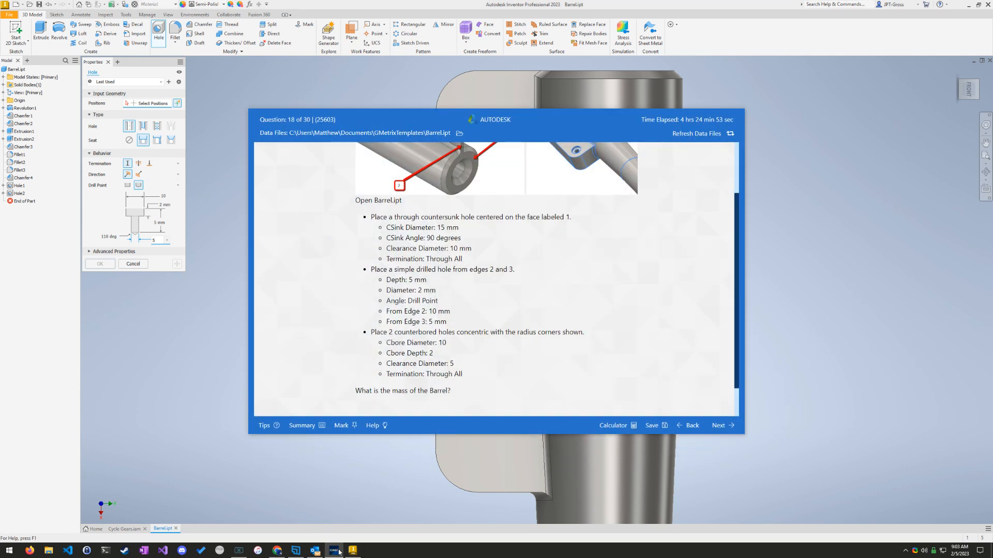
pyautogui.click(337, 551)
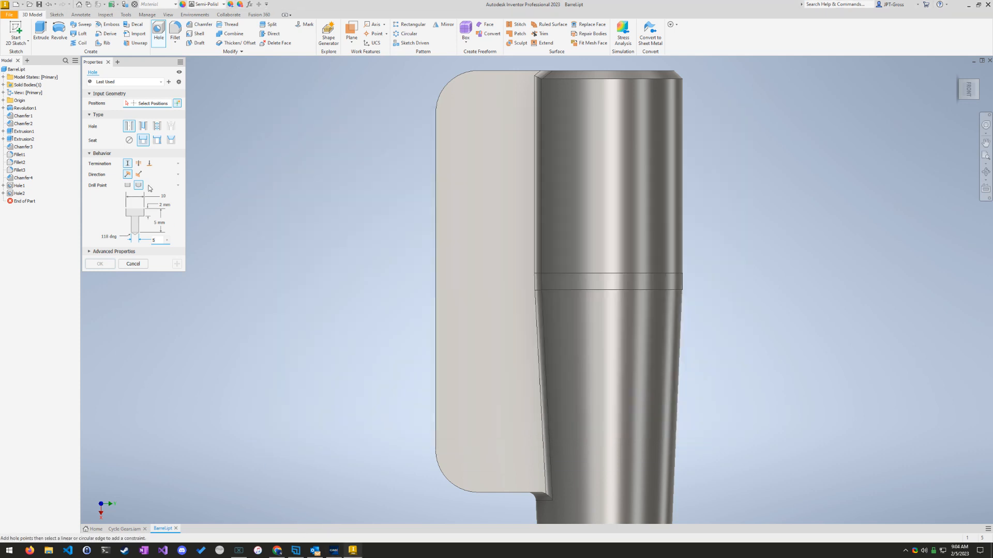
pyautogui.click(138, 163)
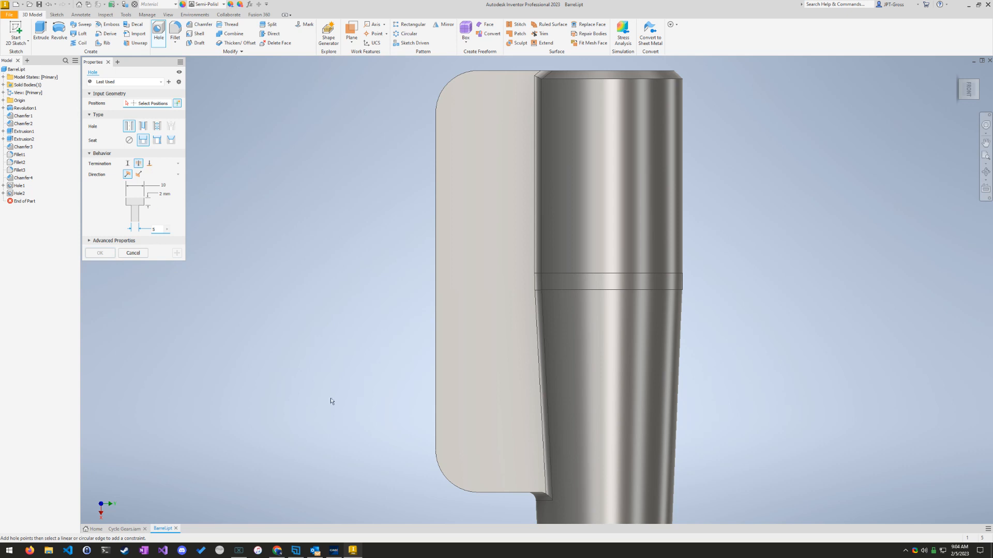
pyautogui.click(335, 550)
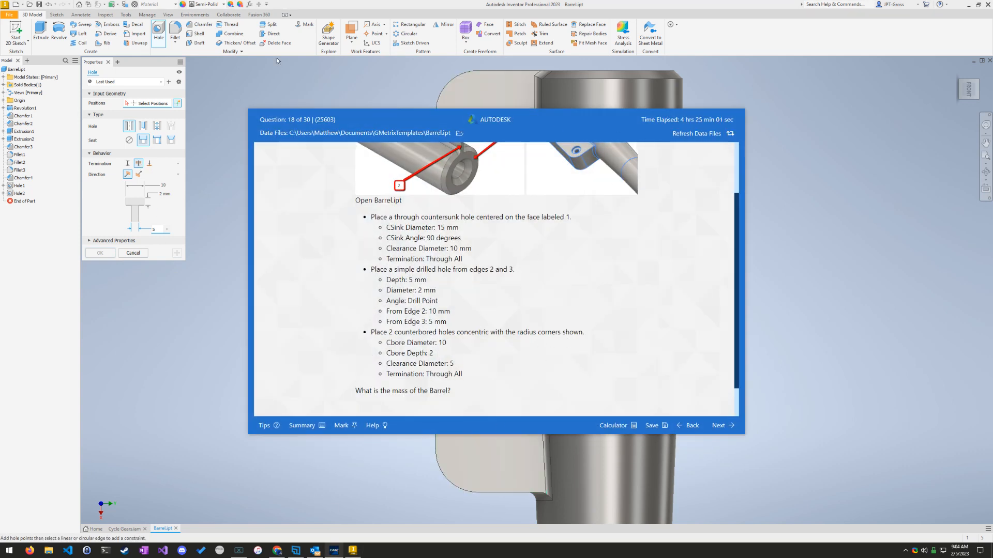
pyautogui.click(314, 2)
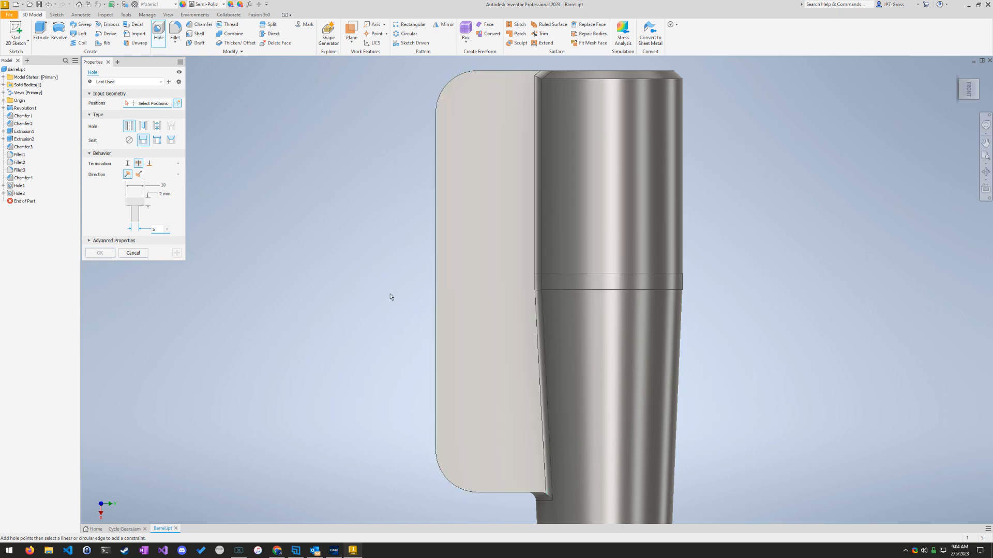
# Step: Place the counterbored hole on the flat plate concentric with its lower rounded corner and create it
pyautogui.click(475, 241)
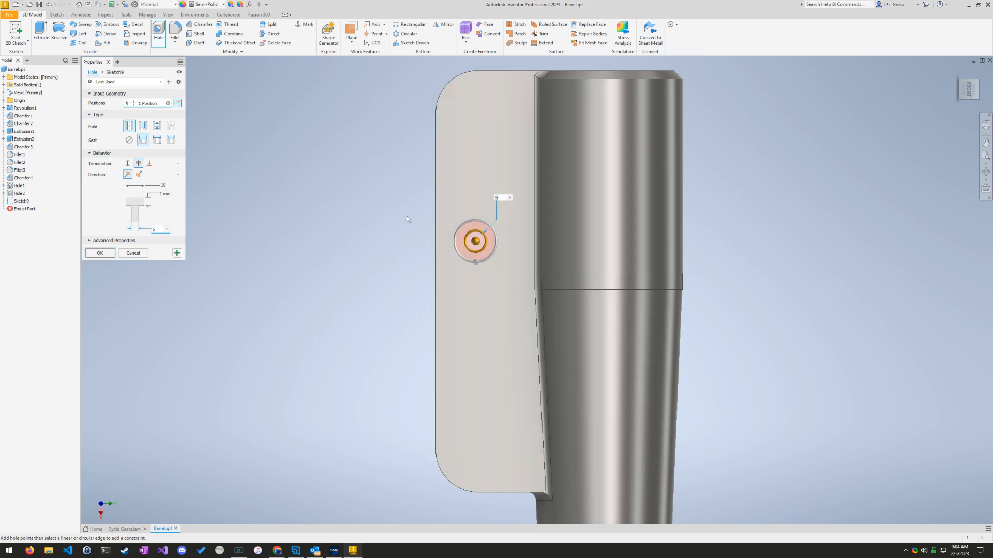
pyautogui.click(450, 479)
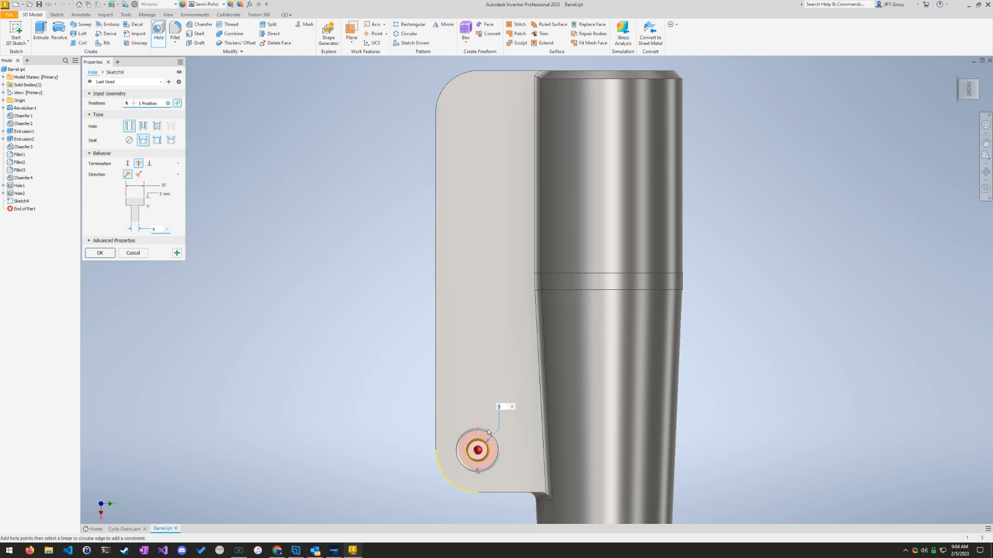
pyautogui.click(113, 252)
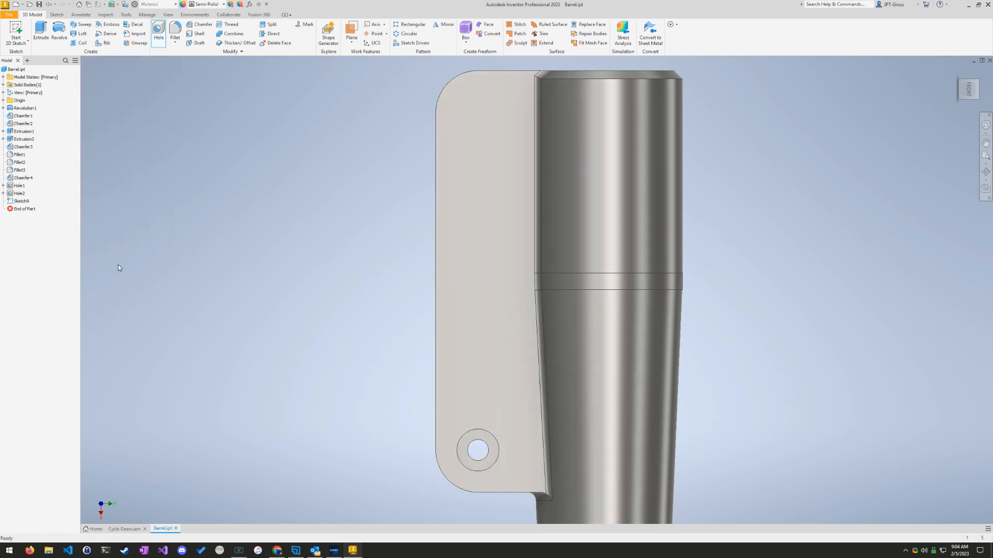
# Step: Create a second counterbored hole with the same settings, concentric with the plate's upper rounded corner
pyautogui.click(157, 32)
pyautogui.click(492, 145)
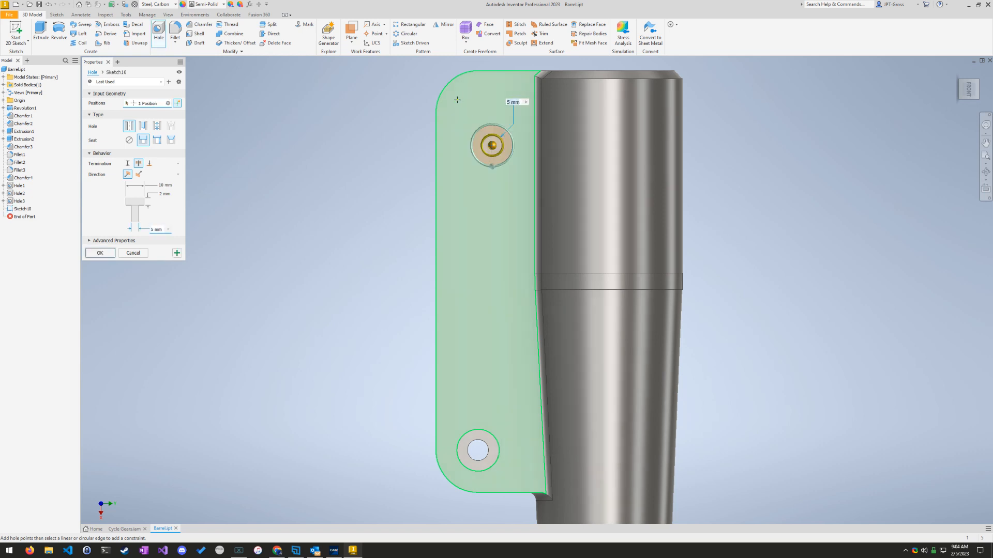
pyautogui.click(126, 174)
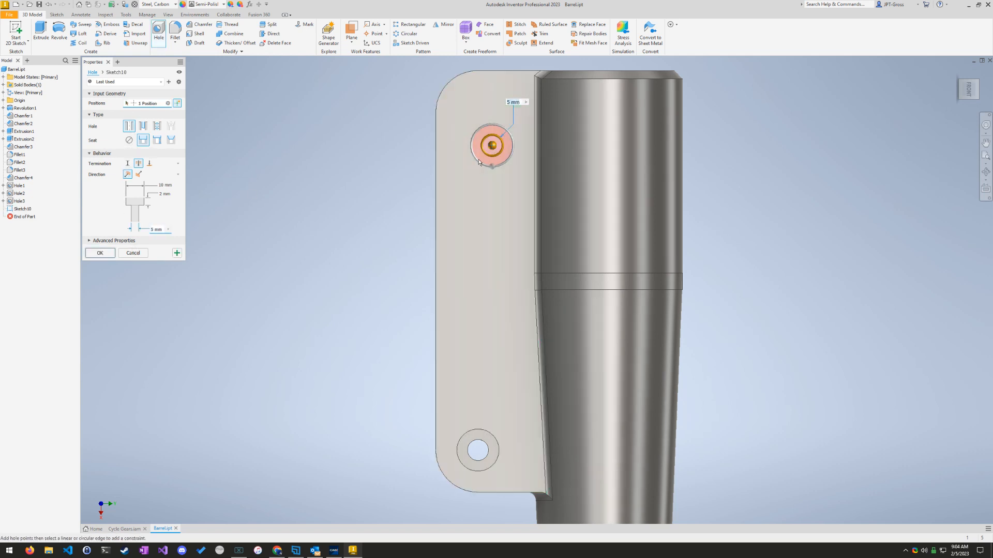
pyautogui.click(445, 83)
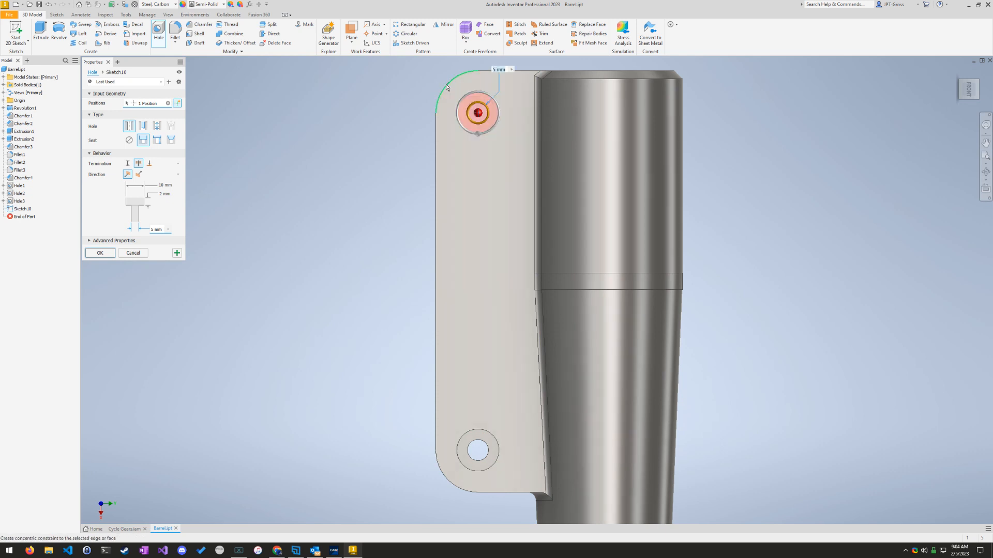
pyautogui.click(100, 253)
# Step: Open Barrel.ipt's physical iProperties to find the mass that question 18 asks for
pyautogui.scroll(-8, 358, 376)
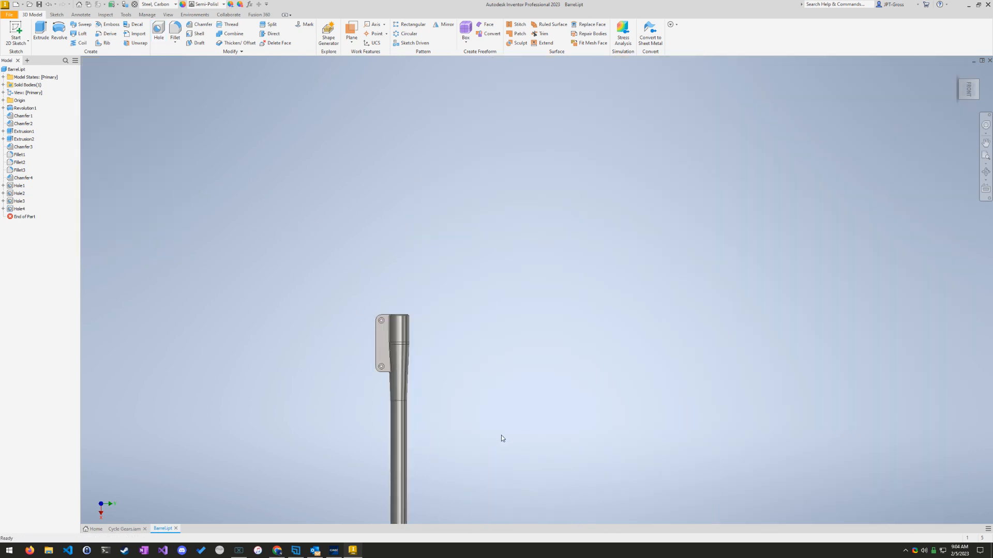
pyautogui.click(956, 71)
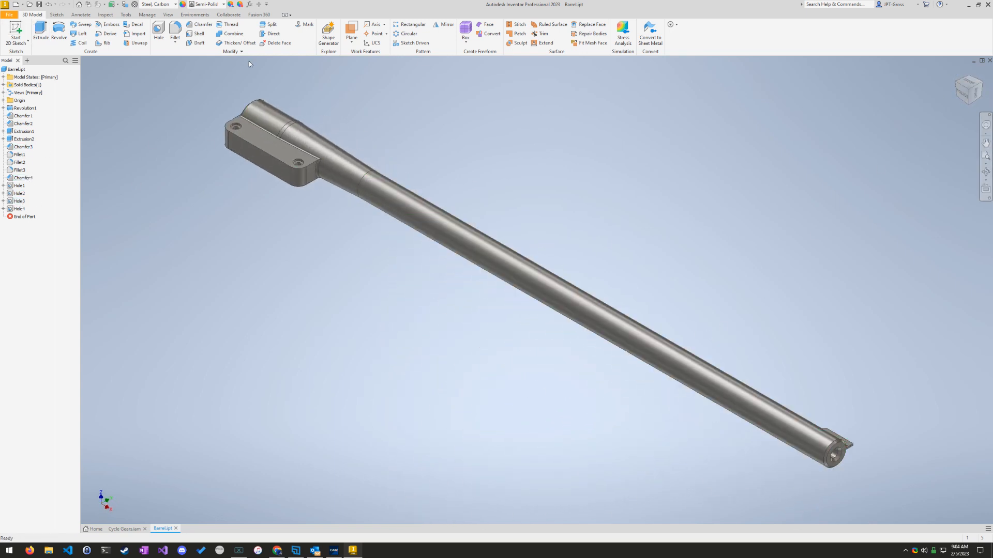
pyautogui.rightClick(23, 69)
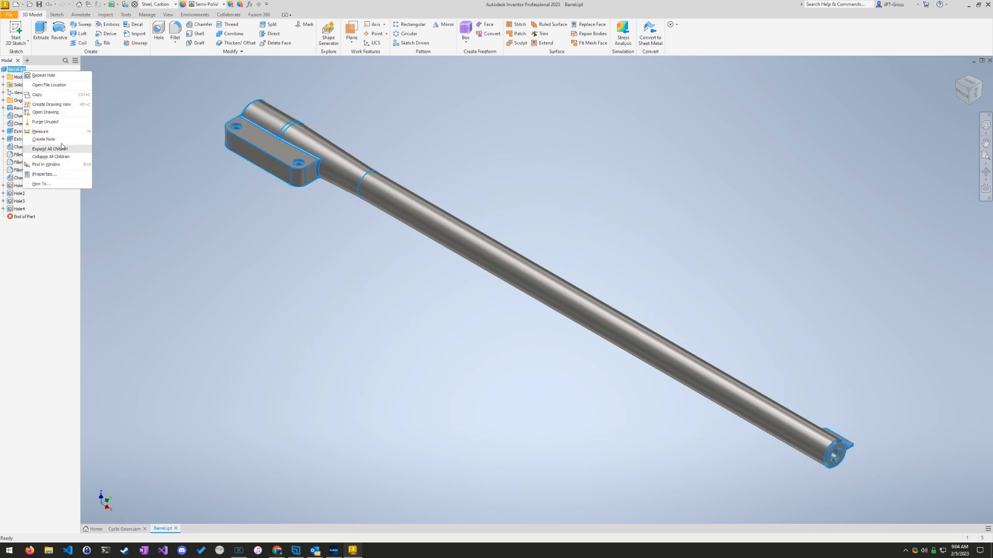
pyautogui.click(44, 175)
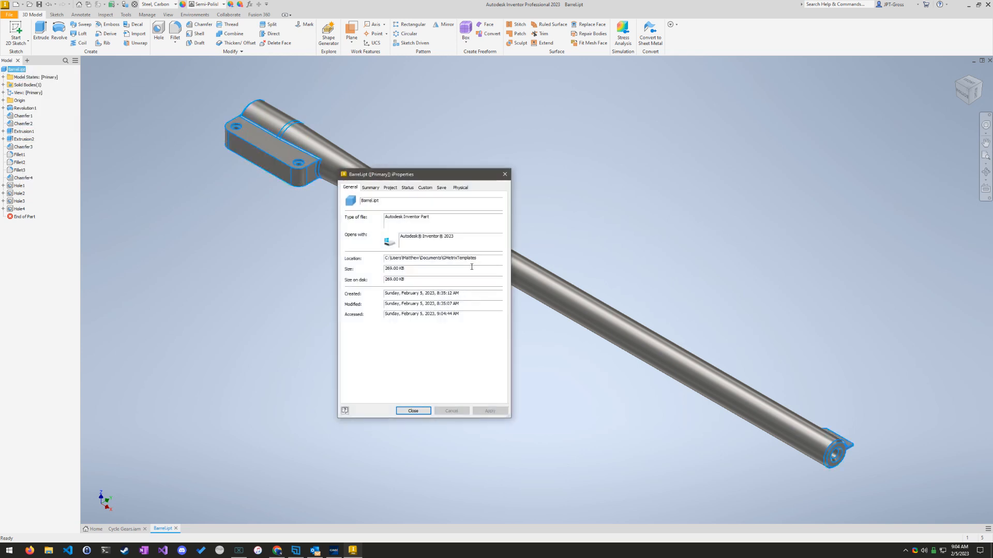
pyautogui.click(460, 187)
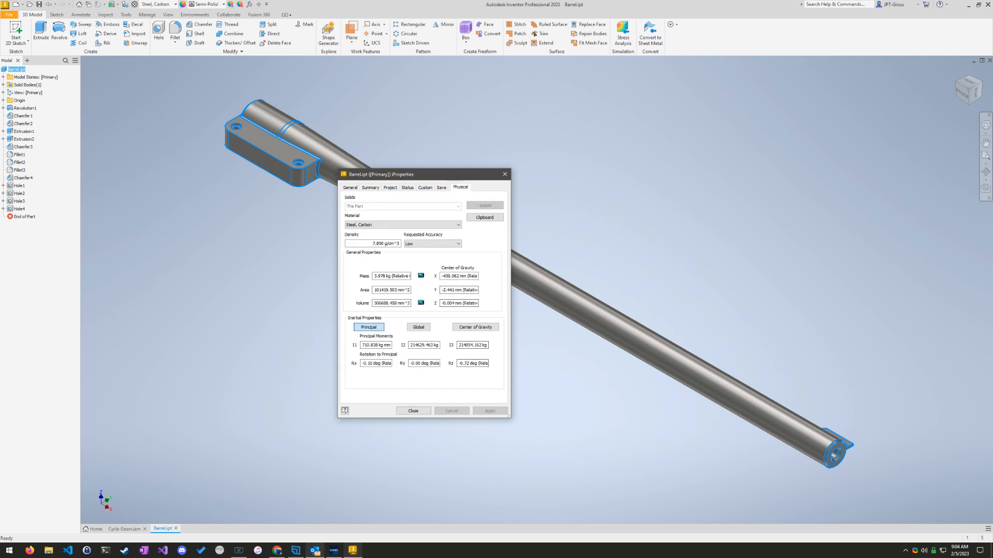
pyautogui.click(334, 550)
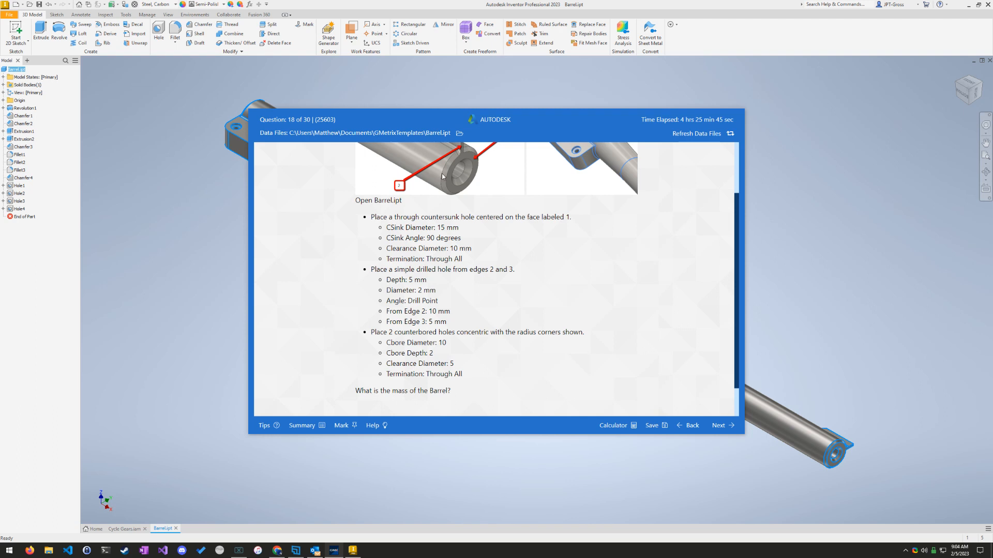
pyautogui.click(150, 211)
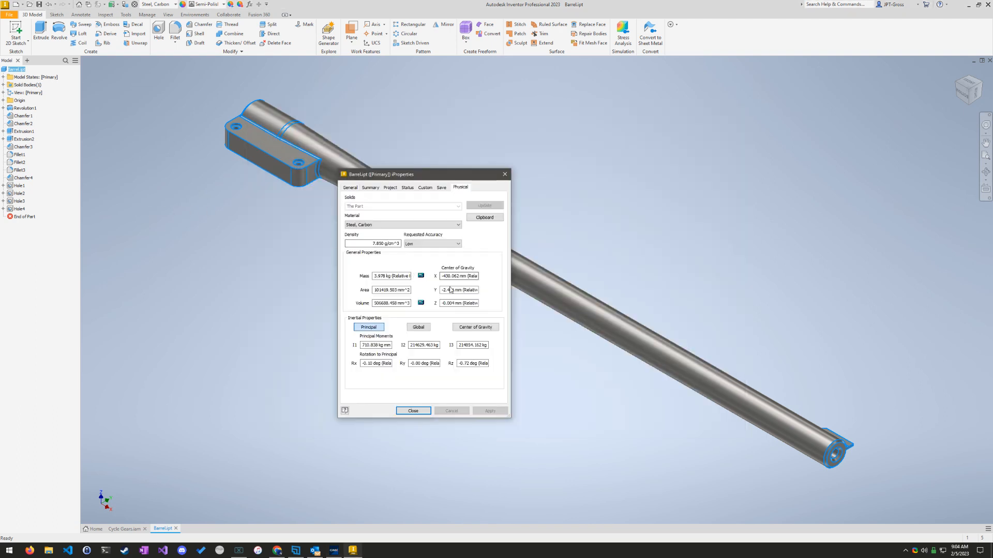
# Step: Copy the barrel's mass into question 18's answer as 3.978 kg and go on to the following question
pyautogui.click(384, 278)
pyautogui.moveTo(384, 277); pyautogui.dragTo(370, 273)
pyautogui.doubleClick(383, 277)
pyautogui.hotkey('ctrl', 'c')
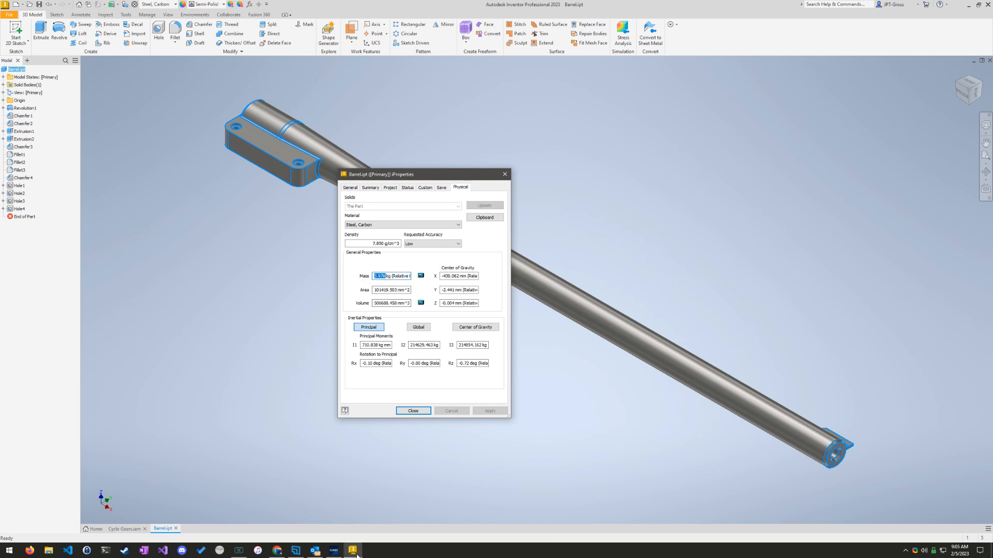
pyautogui.hotkey('alt', 'Tab')
pyautogui.scroll(-1, 447, 373)
pyautogui.click(385, 399)
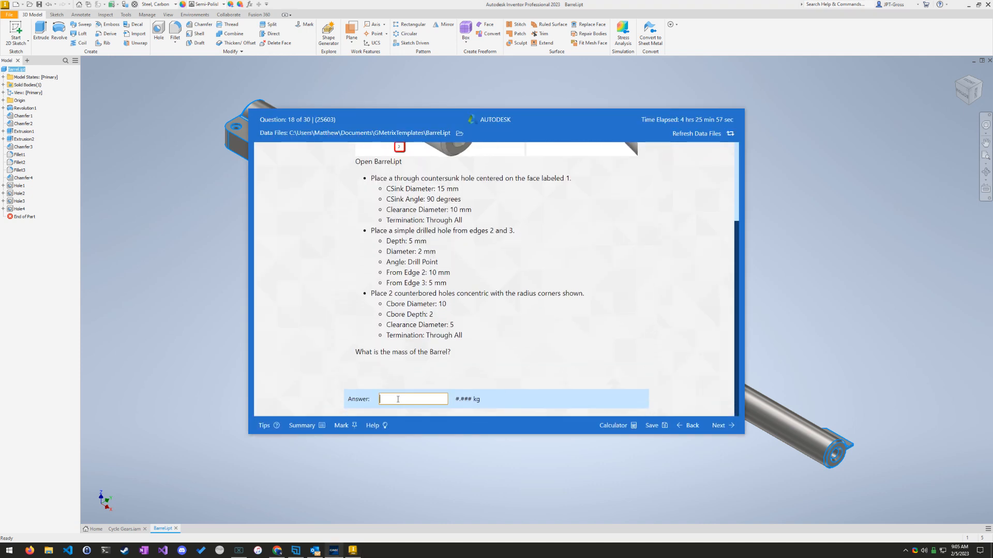
pyautogui.hotkey('ctrl', 'v')
pyautogui.click(731, 425)
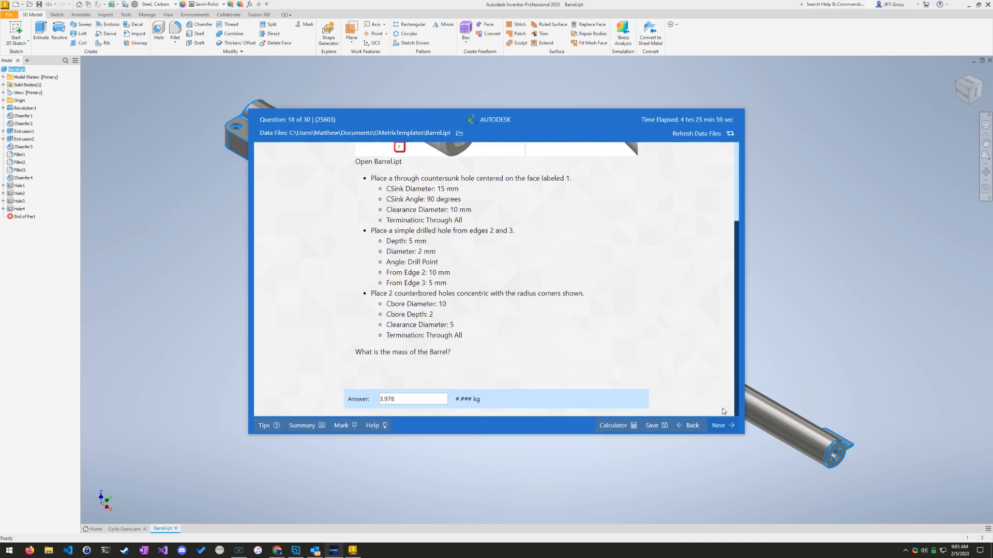